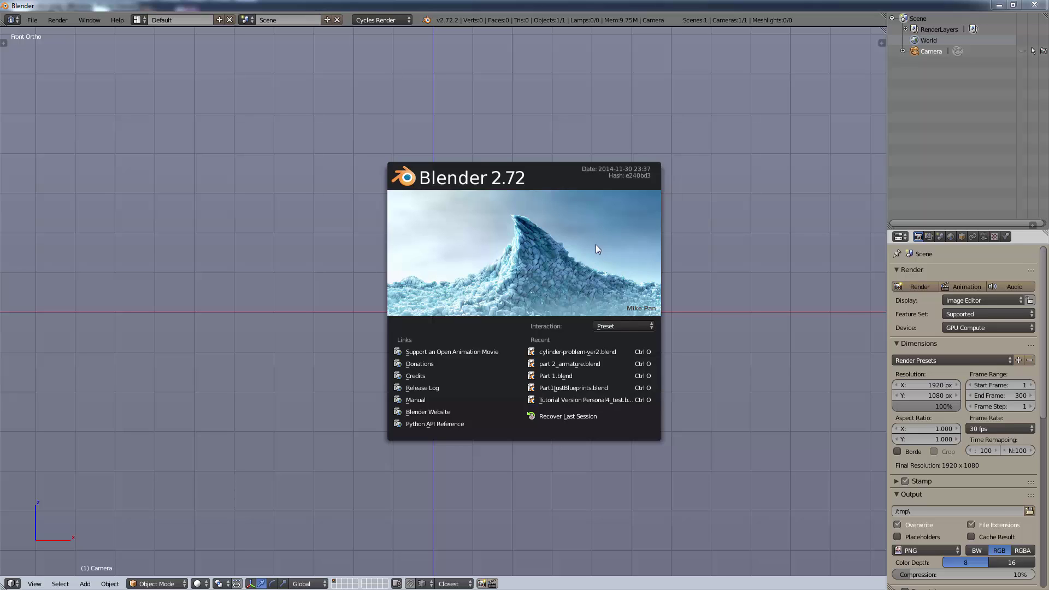
# - Open the recent file part 2_armature.blend
pyautogui.click(593, 225)
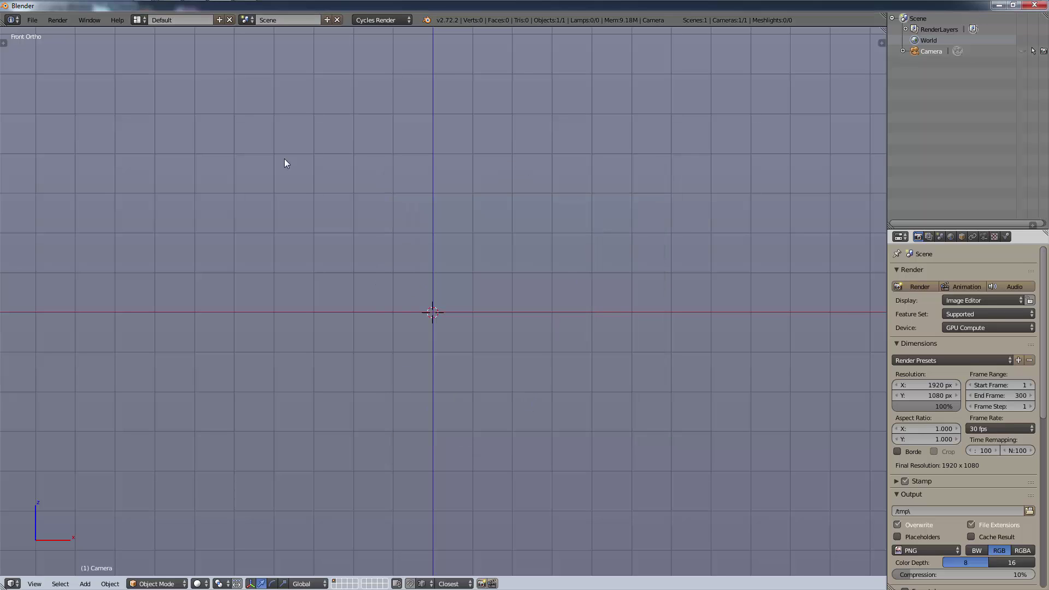
pyautogui.click(33, 21)
pyautogui.moveTo(76, 54)
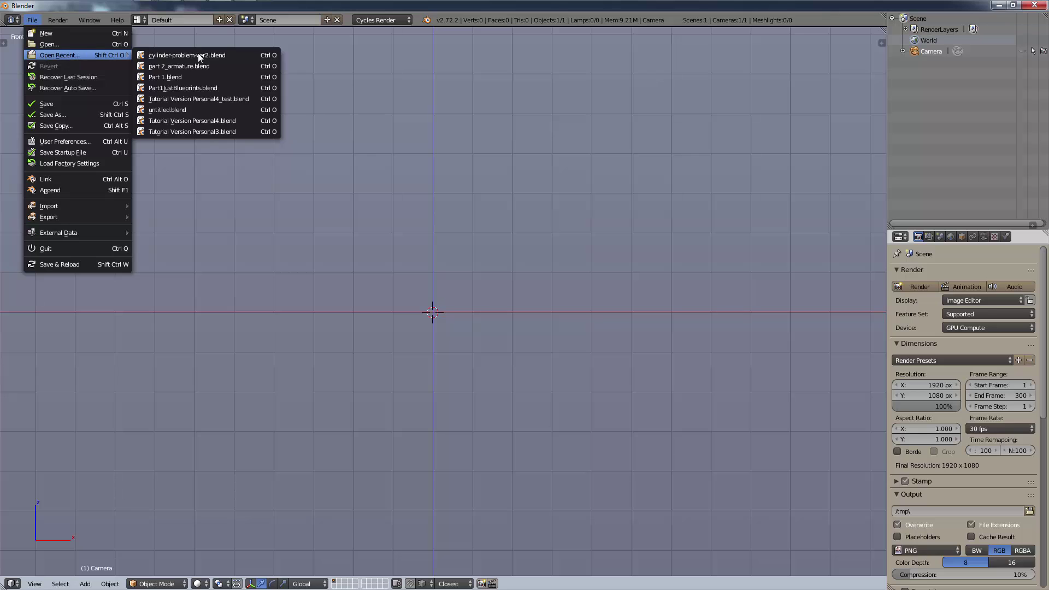
pyautogui.click(227, 67)
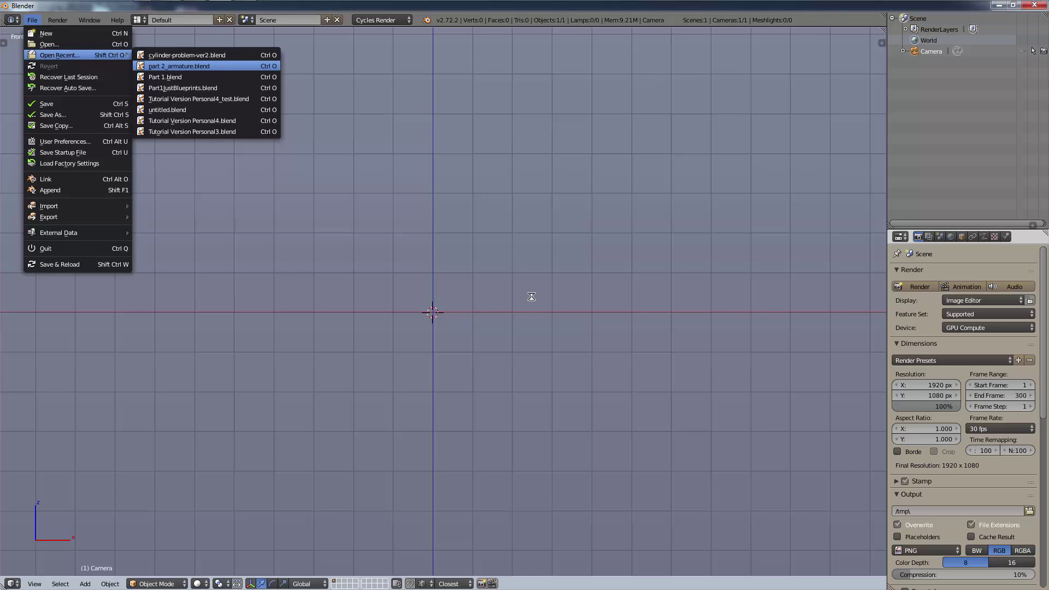
# - Hide the armature and the hydraulic rams running from the excavator's body to the boom hinges
pyautogui.scroll(-2, 268, 372)
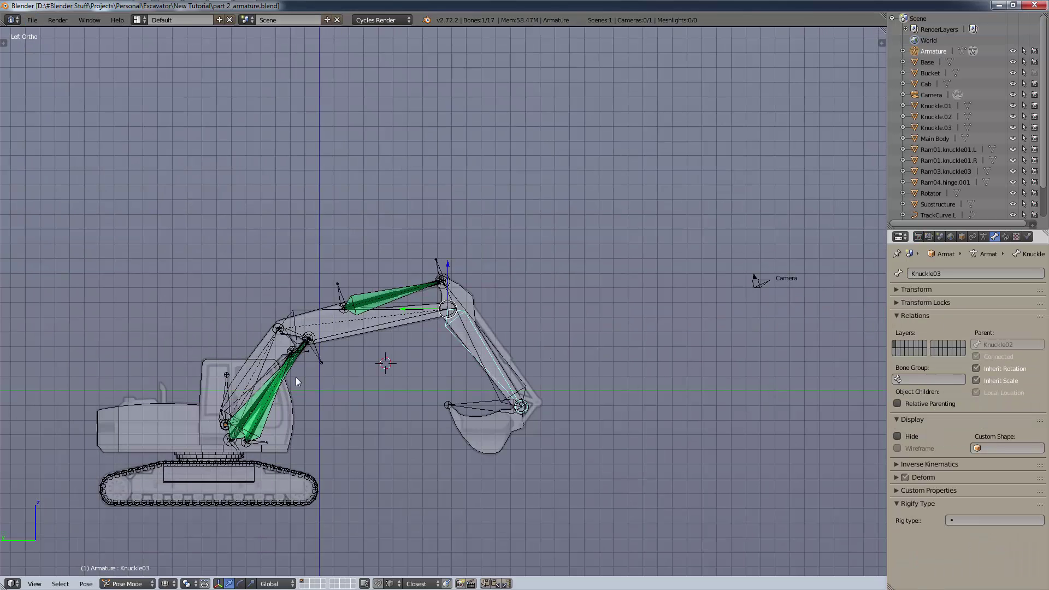
pyautogui.keyDown('shift'); pyautogui.moveTo(296, 377); pyautogui.dragTo(561, 309, button='middle'); pyautogui.keyUp('shift')
pyautogui.scroll(2, 414, 362)
pyautogui.scroll(1, 431, 330)
pyautogui.scroll(3, 399, 355)
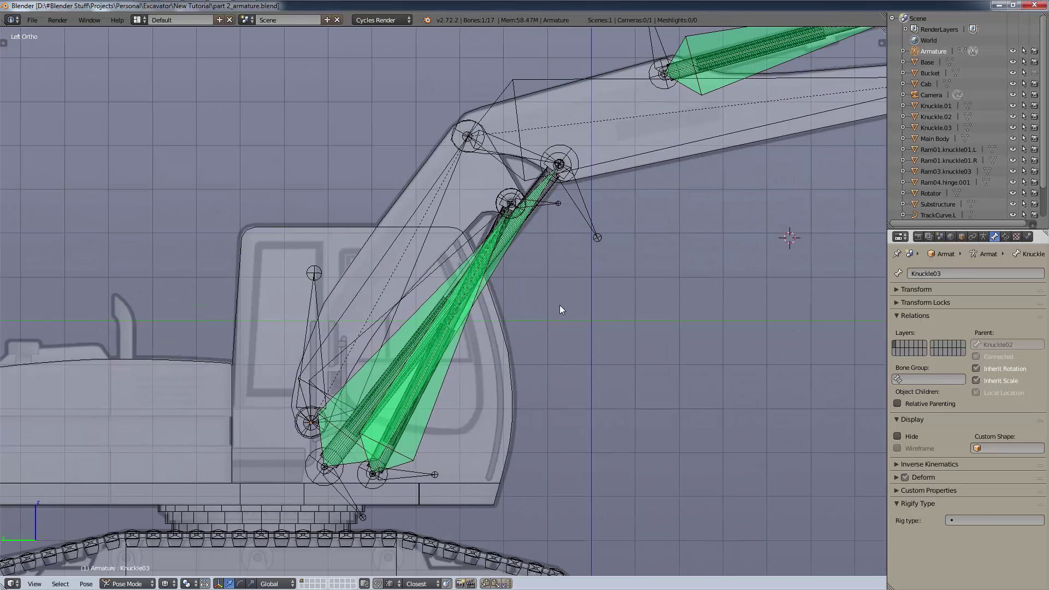
pyautogui.click(1013, 51)
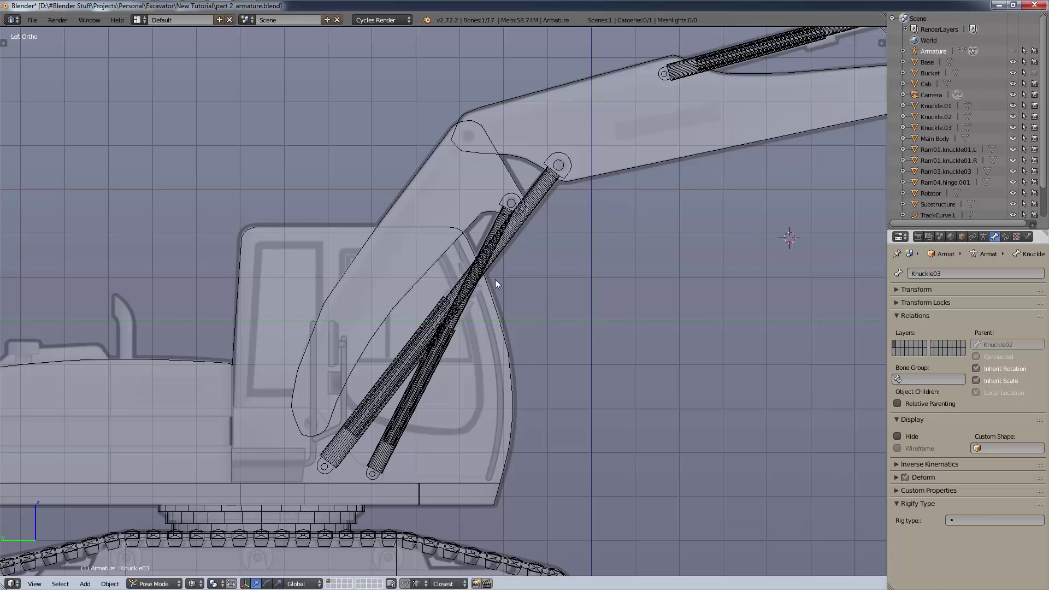
pyautogui.hotkey('ctrl', 'z')
pyautogui.hotkey('ctrl', 'z')
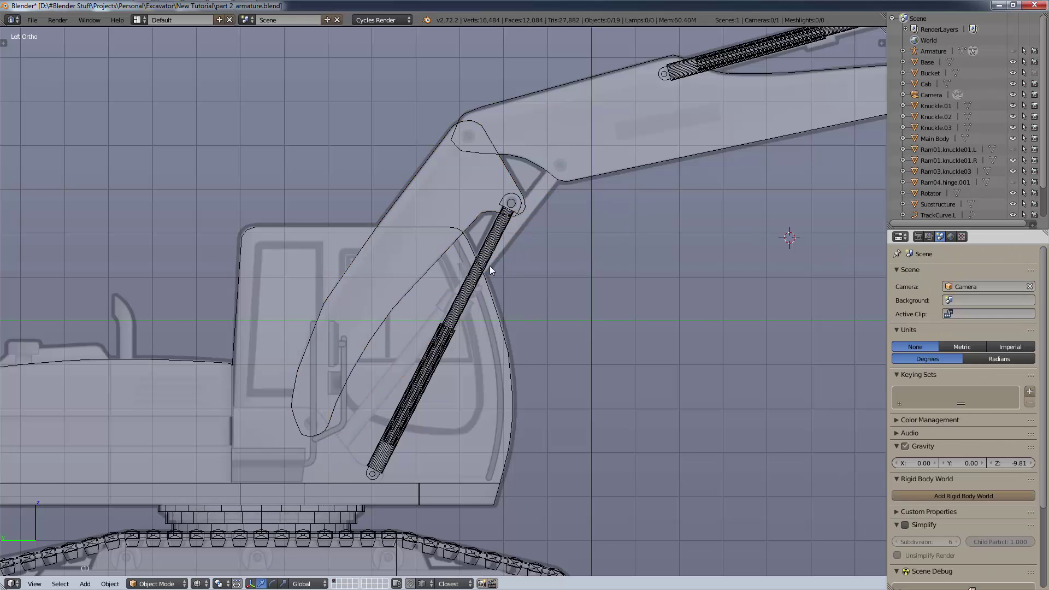
pyautogui.hotkey('ctrl', 'z')
# - Select the lower boom mesh Knuckle.01 and enter Edit Mode on it
pyautogui.scroll(1, 489, 266)
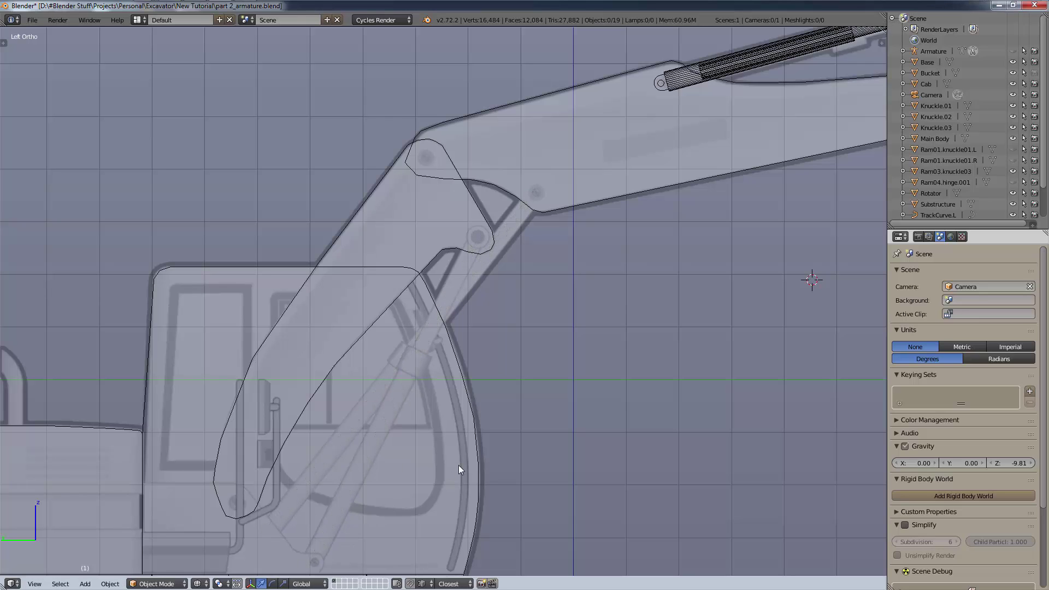
pyautogui.scroll(-2, 460, 467)
pyautogui.scroll(2, 383, 513)
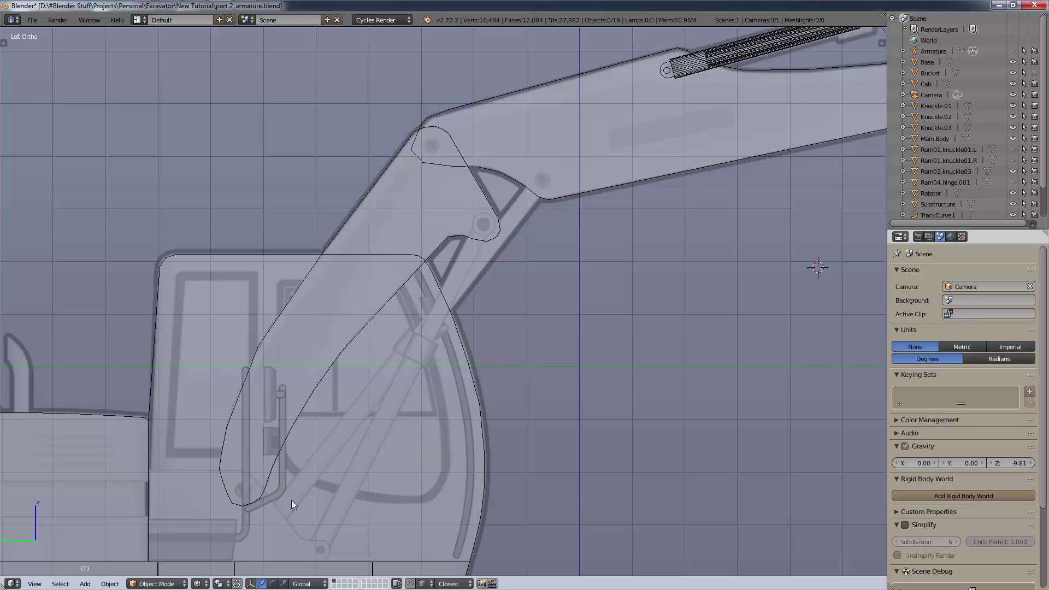
pyautogui.rightClick(392, 297)
pyautogui.press('Tab')
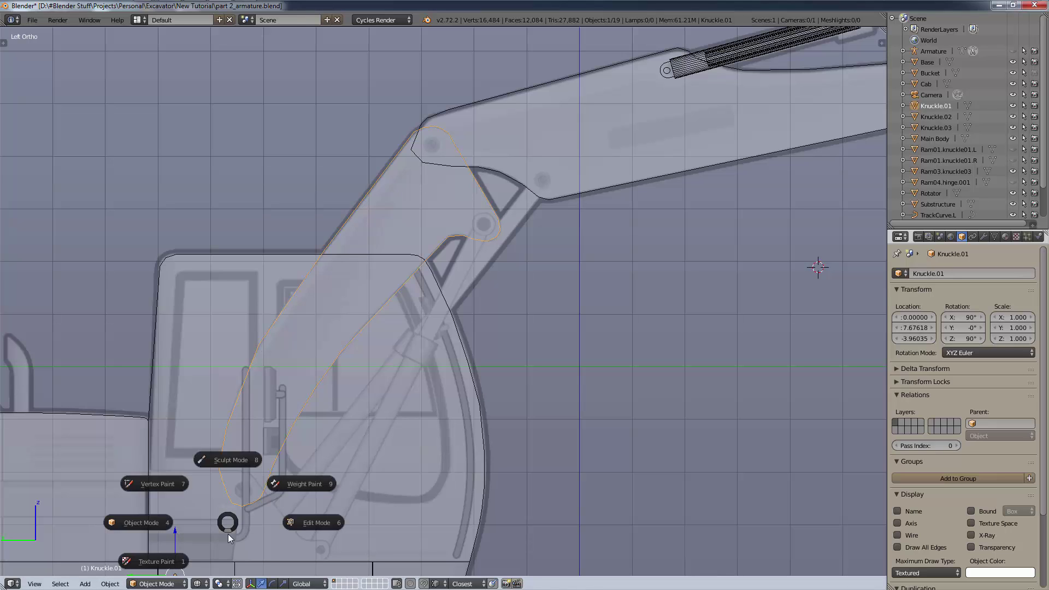
pyautogui.click(256, 529)
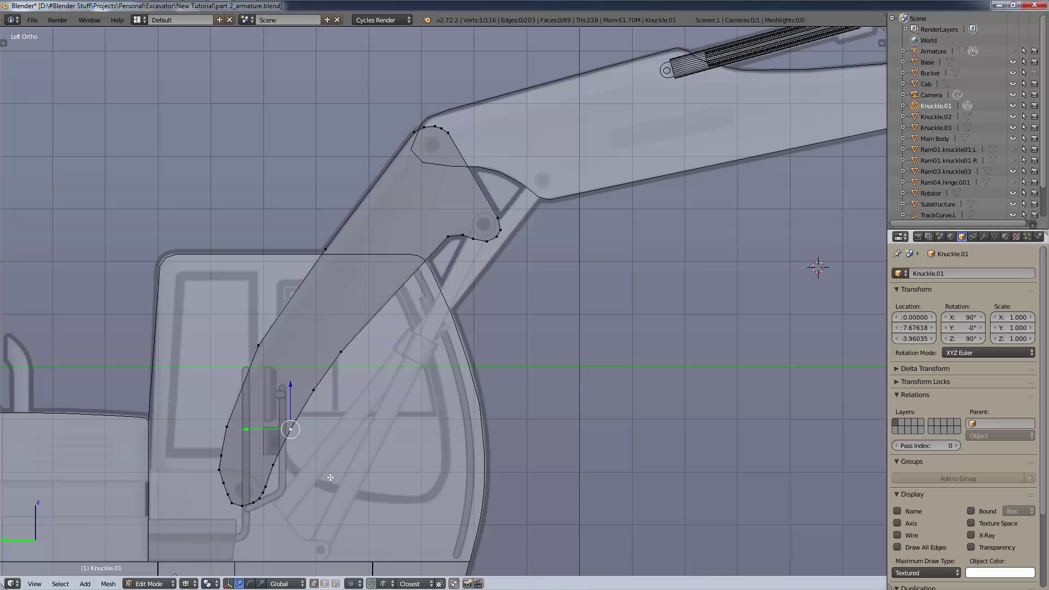
# - Duplicate a vertex of Knuckle.01 onto the boom's upper ram hinge and extrude it to the ram's lower hinge, about 7 units away
pyautogui.press('e')
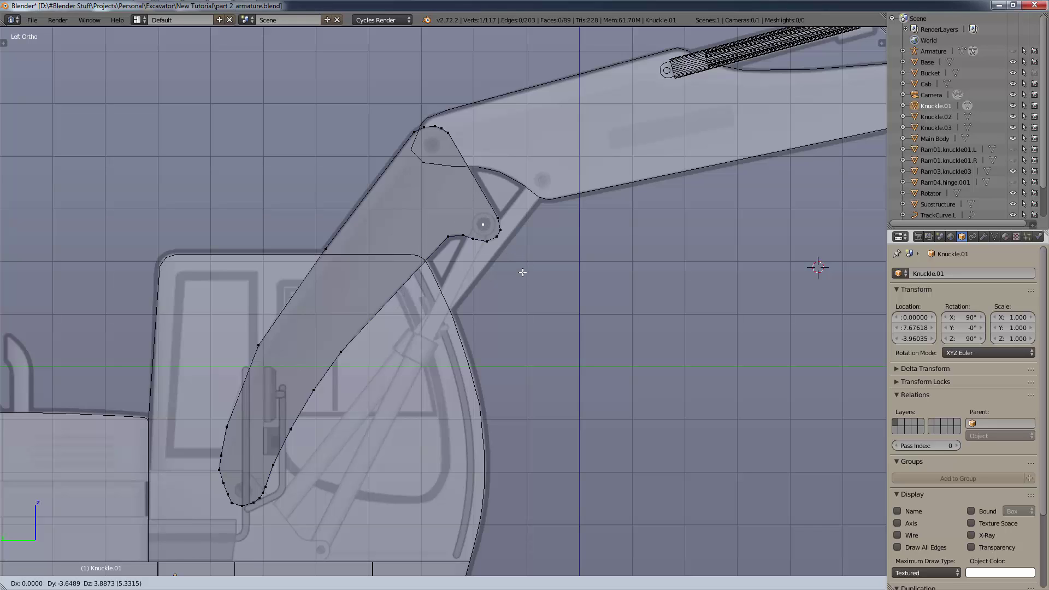
pyautogui.rightClick(519, 269)
pyautogui.press('e')
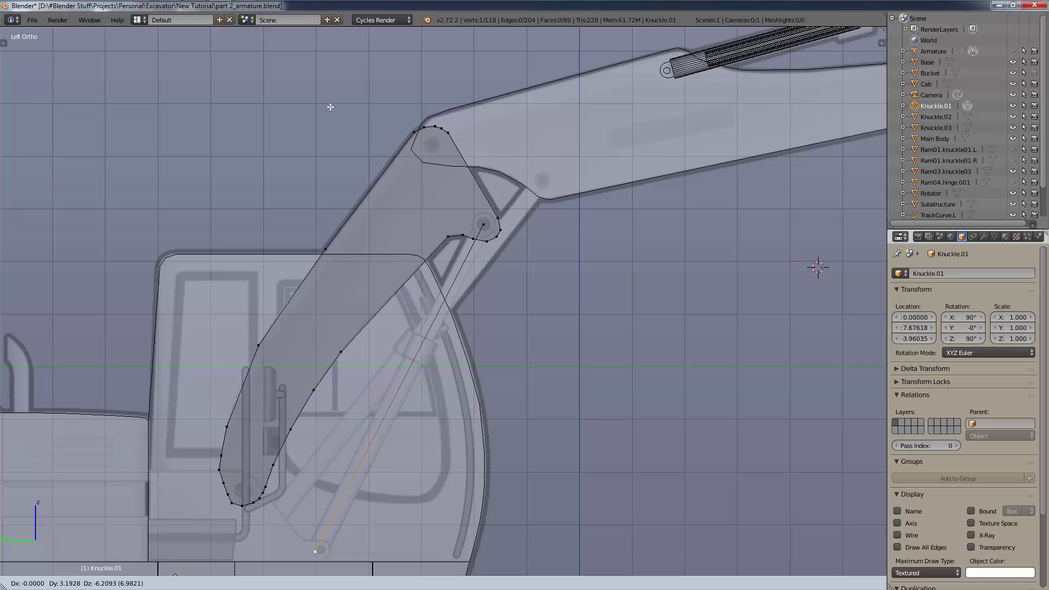
pyautogui.click(330, 107)
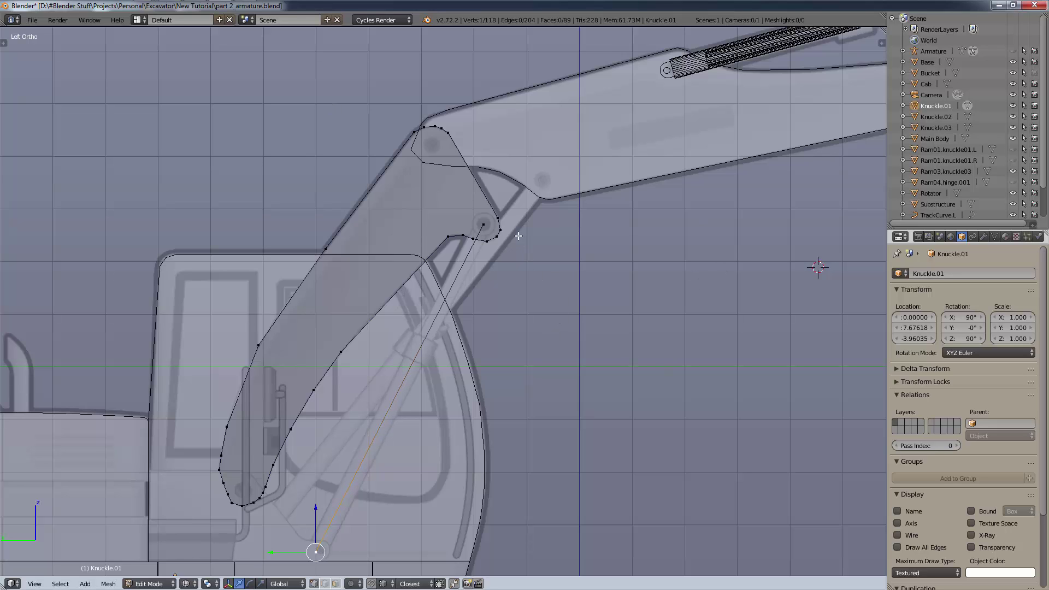
# - Select both ends of the new hinge-to-hinge edge, display its edge length, and switch the length display off again
pyautogui.keyDown('shift'); pyautogui.rightClick(481, 222); pyautogui.keyUp('shift')
pyautogui.press('n')
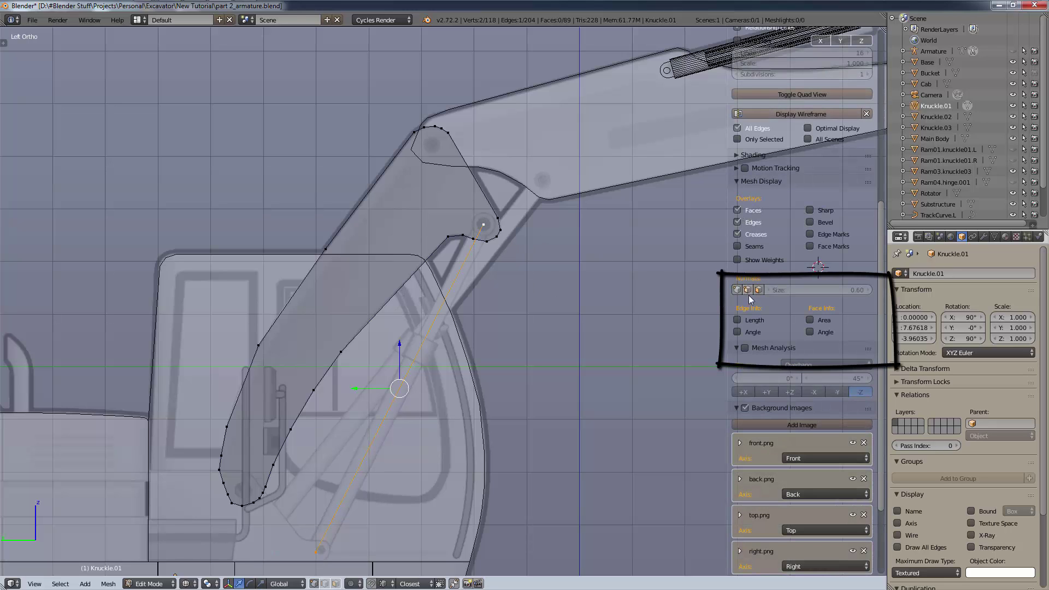
pyautogui.click(736, 320)
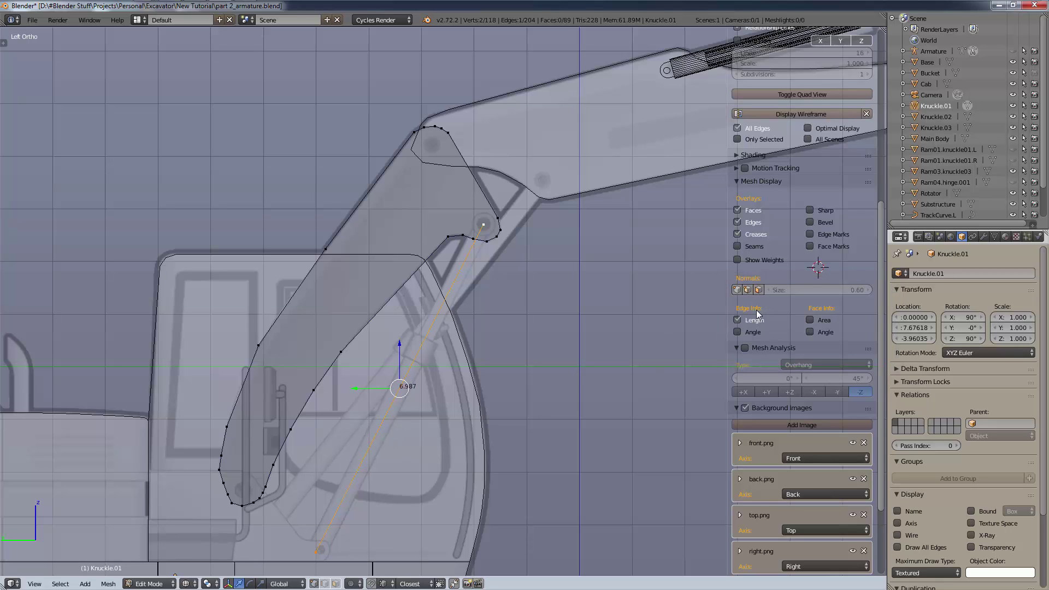
pyautogui.click(738, 320)
pyautogui.press('n')
# - Measure the distance between the lower and upper ram hinges with the Ruler/Protractor
pyautogui.press('t')
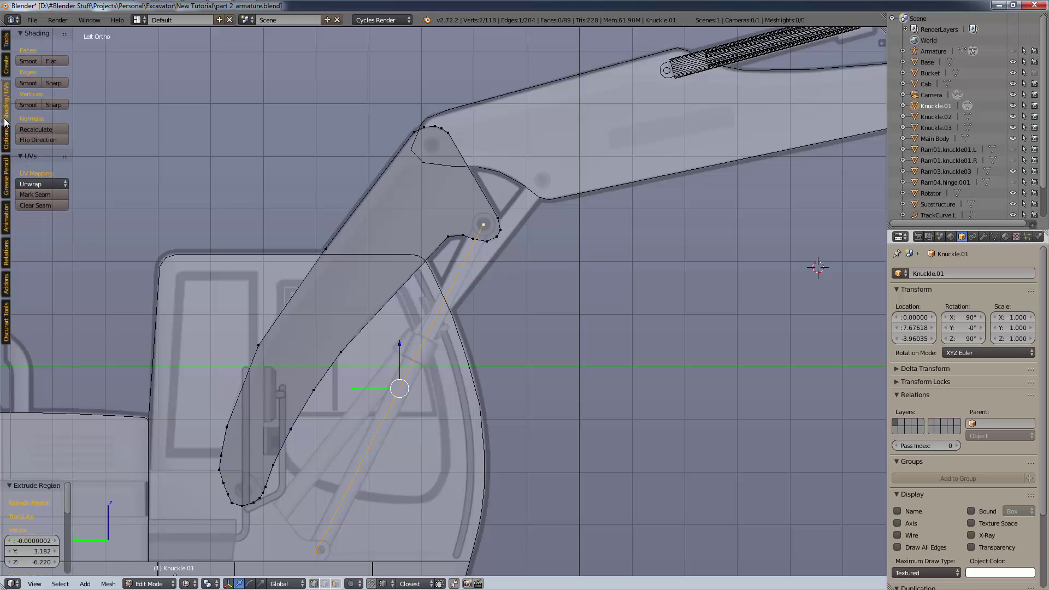
pyautogui.scroll(2, 6, 113)
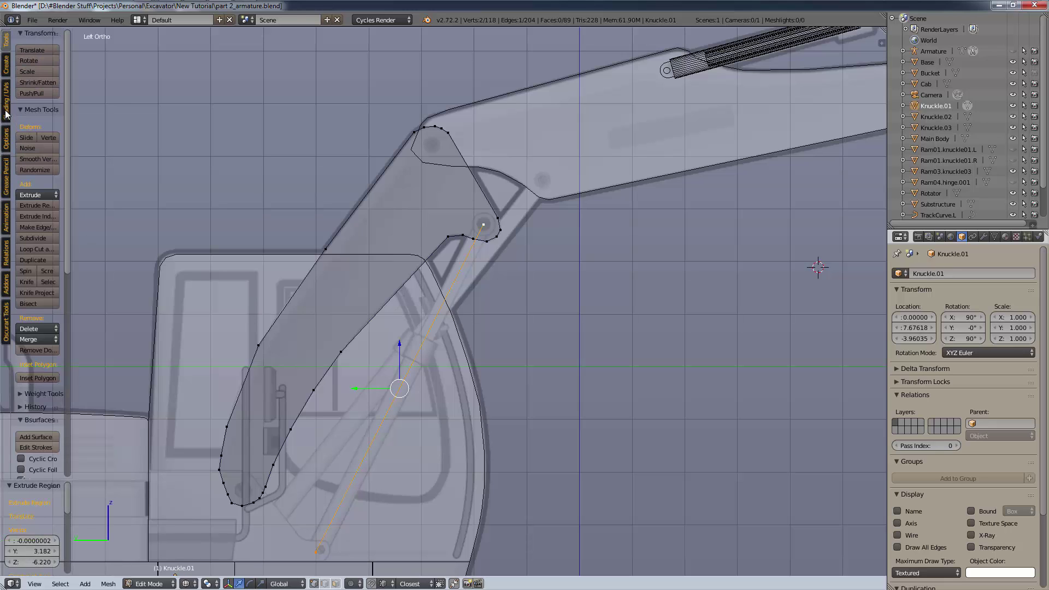
pyautogui.click(6, 175)
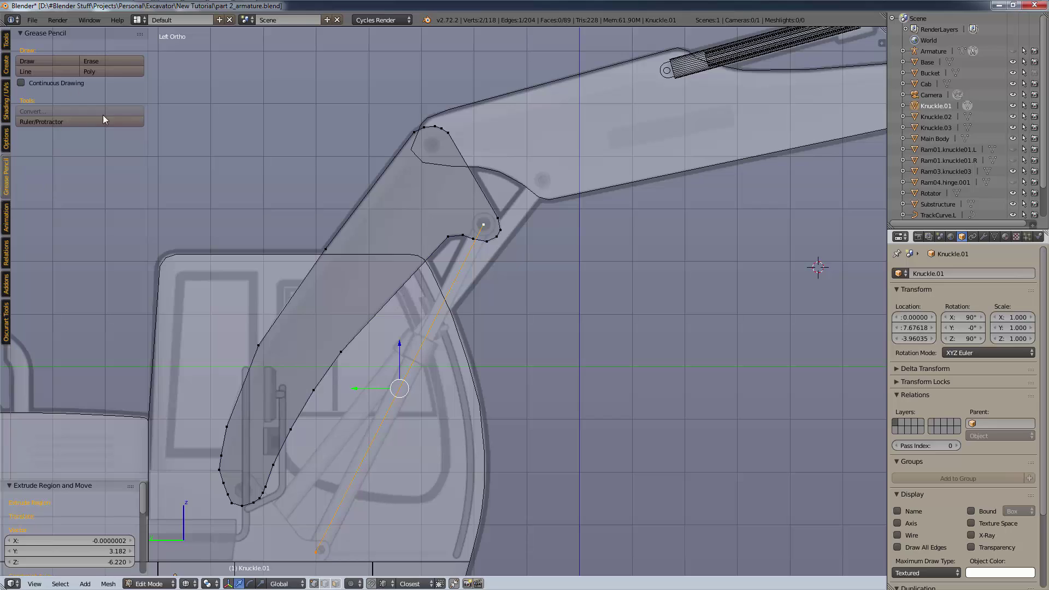
pyautogui.click(76, 122)
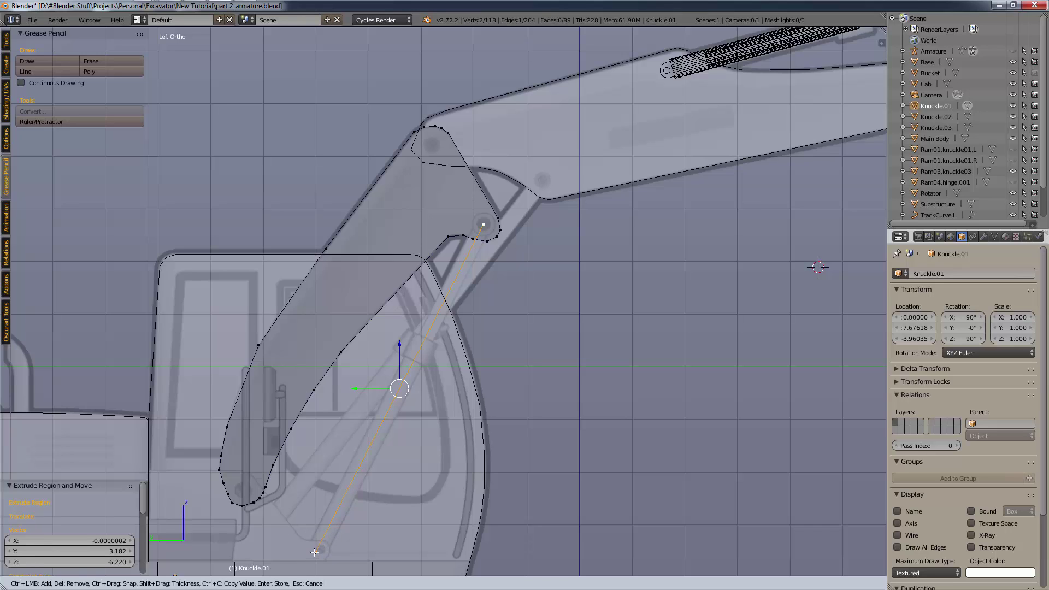
pyautogui.moveTo(315, 552); pyautogui.dragTo(483, 226)
pyautogui.moveTo(483, 225); pyautogui.dragTo(481, 224)
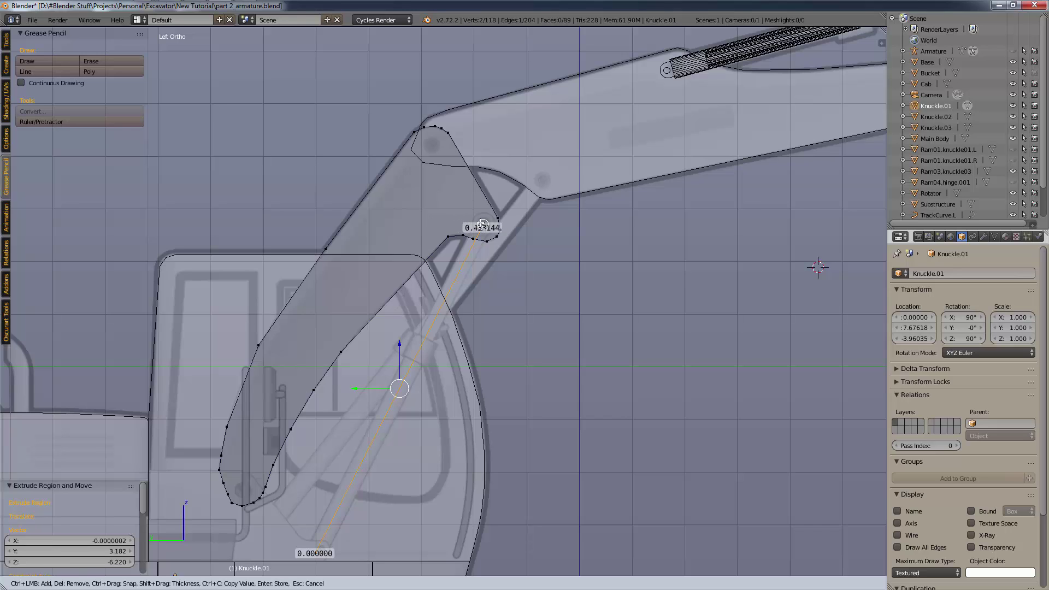
pyautogui.moveTo(315, 564); pyautogui.dragTo(483, 224)
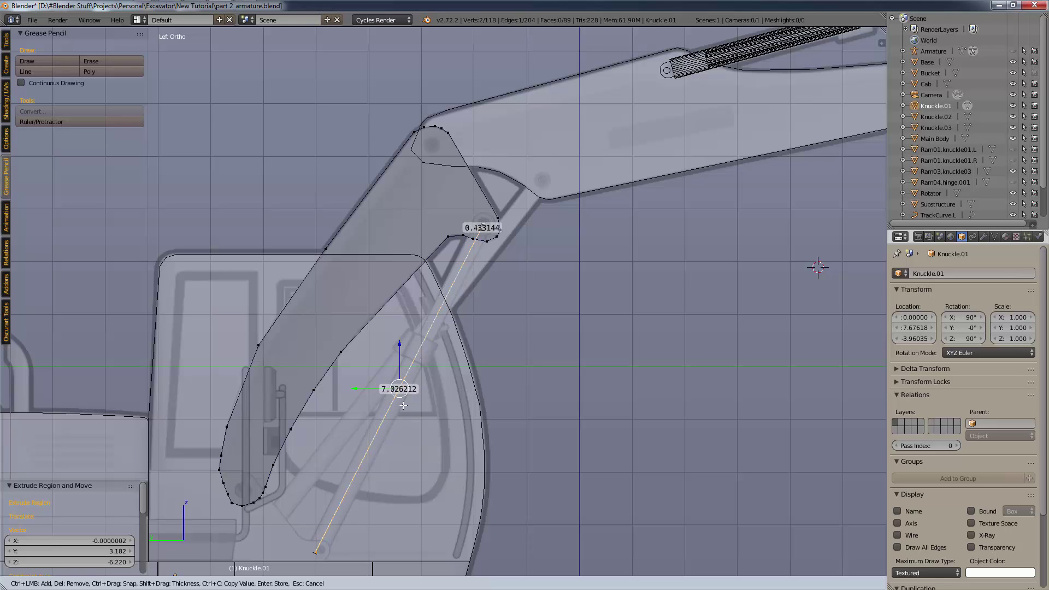
# - Leave the ruler and switch on the edge Length display for the mesh
pyautogui.press('t')
pyautogui.press('n')
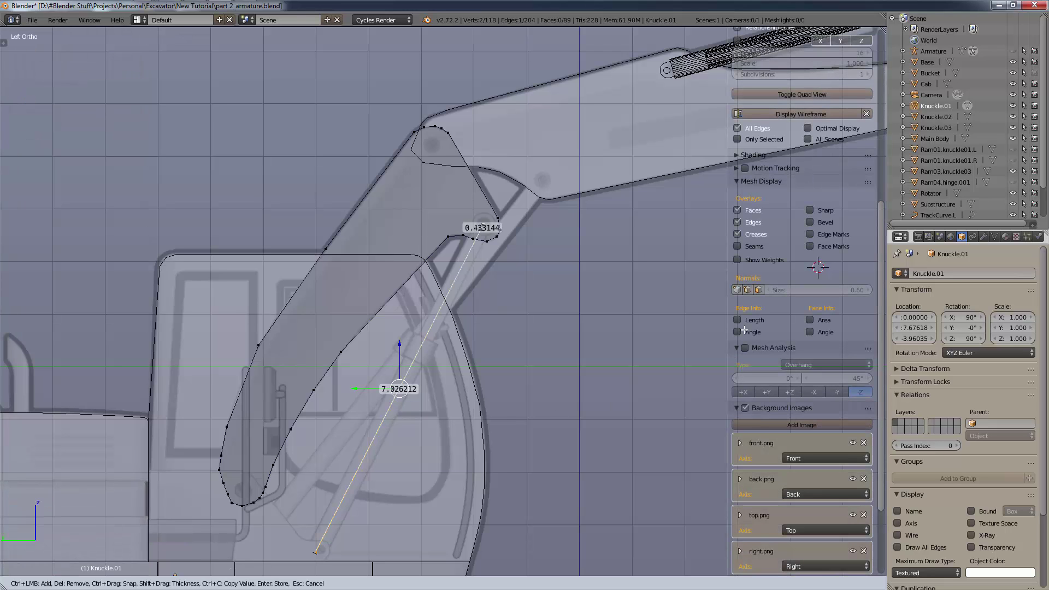
pyautogui.press('Return')
pyautogui.click(737, 320)
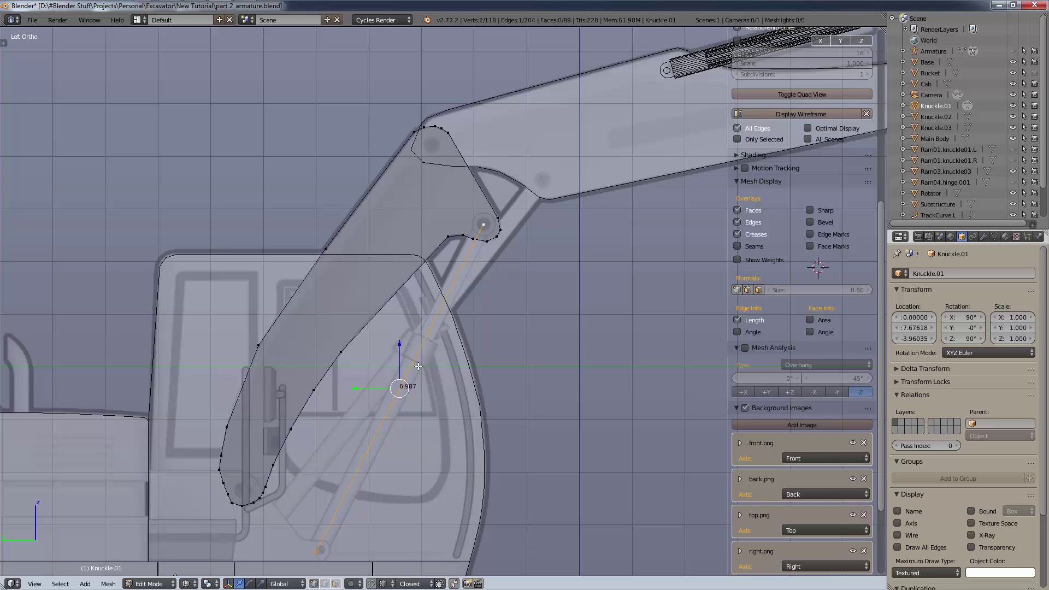
# - Move the edge's upper vertex along Y until it is directly above the lower vertex, and select both vertices
pyautogui.scroll(-2, 798, 219)
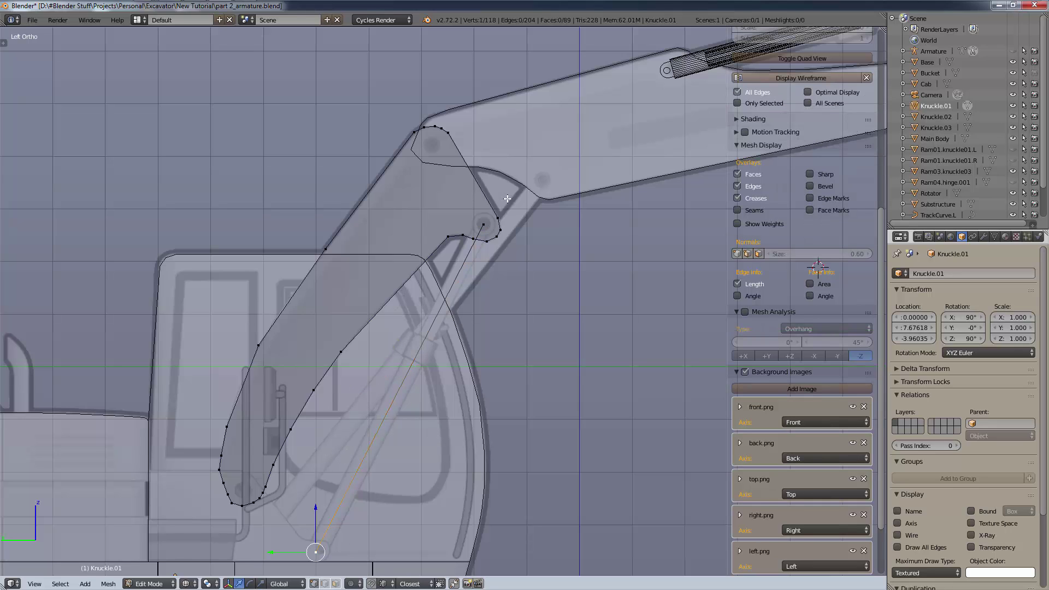
pyautogui.rightClick(484, 225)
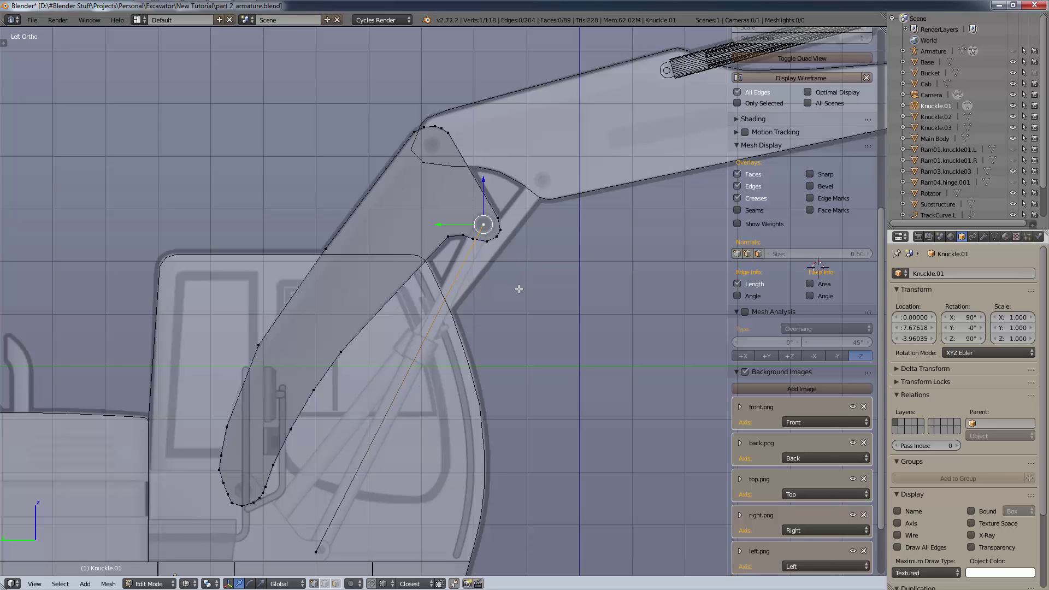
pyautogui.press('g')
pyautogui.press('y')
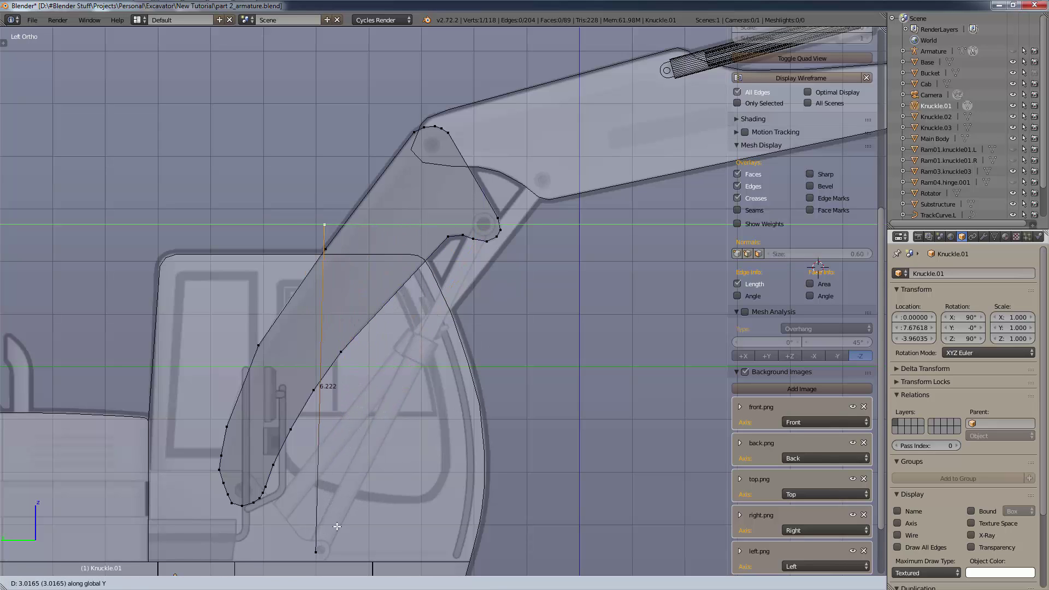
pyautogui.click(317, 552)
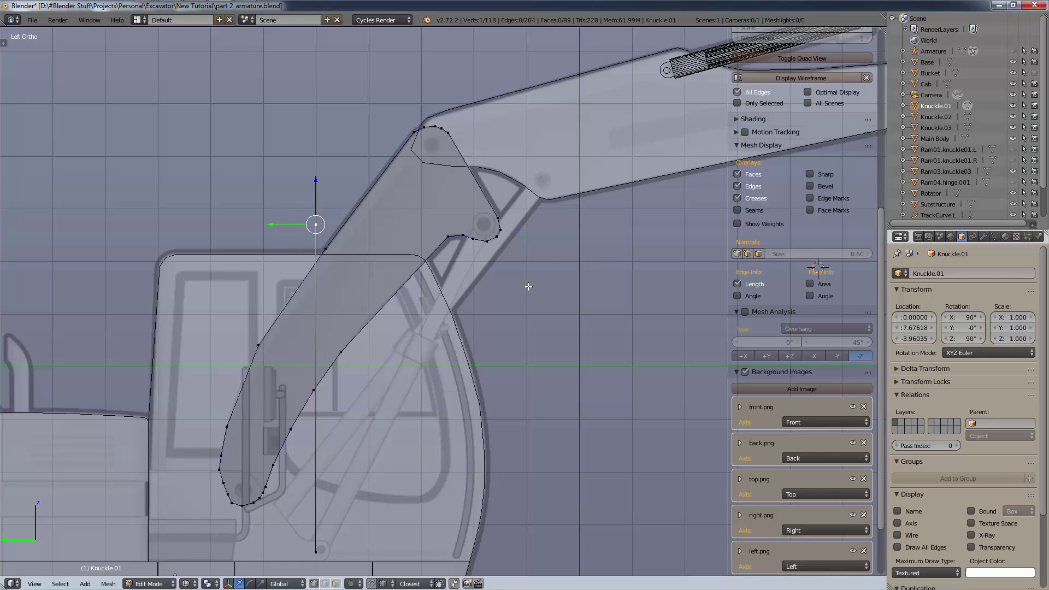
pyautogui.keyDown('shift'); pyautogui.rightClick(315, 552); pyautogui.keyUp('shift')
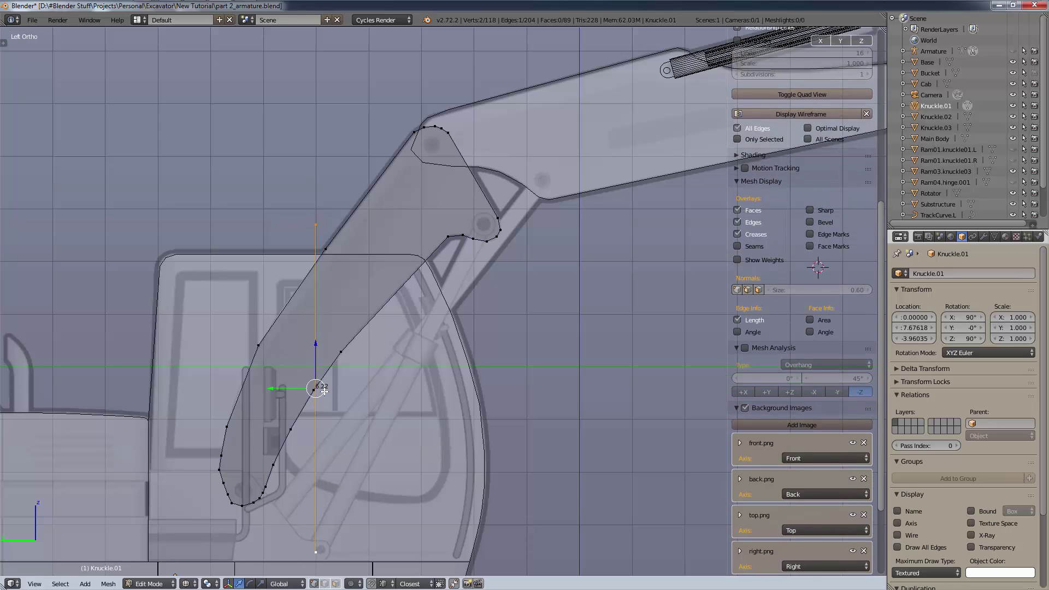
pyautogui.rightClick(316, 225)
pyautogui.press('g')
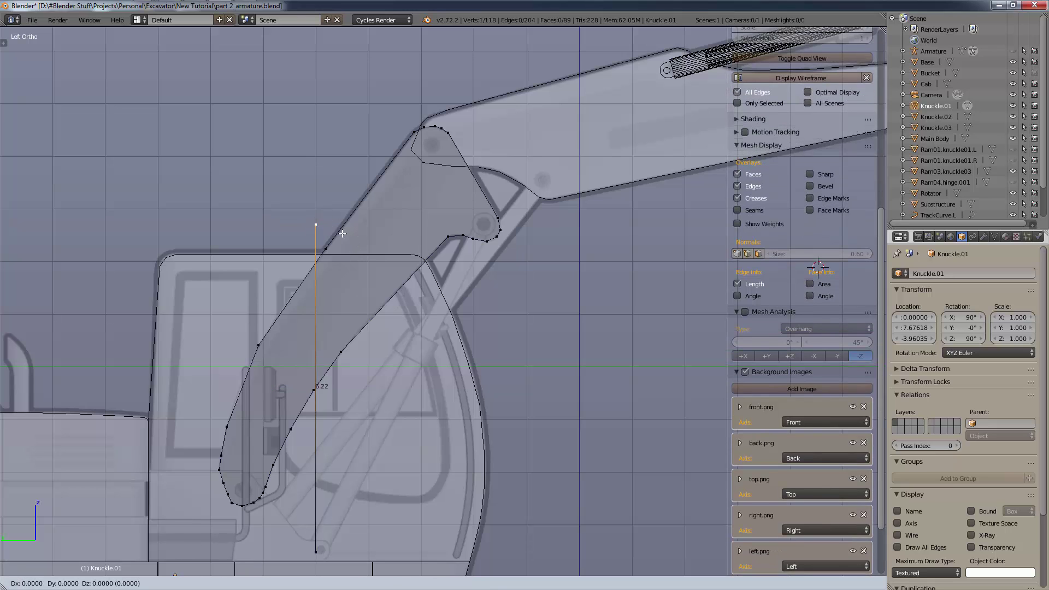
pyautogui.press('y')
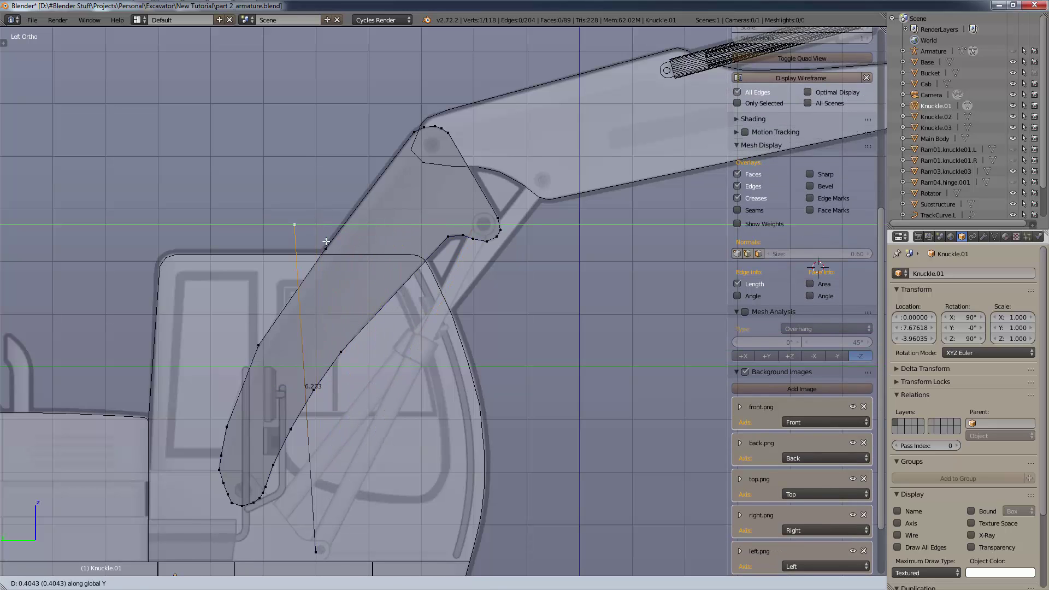
pyautogui.rightClick(335, 230)
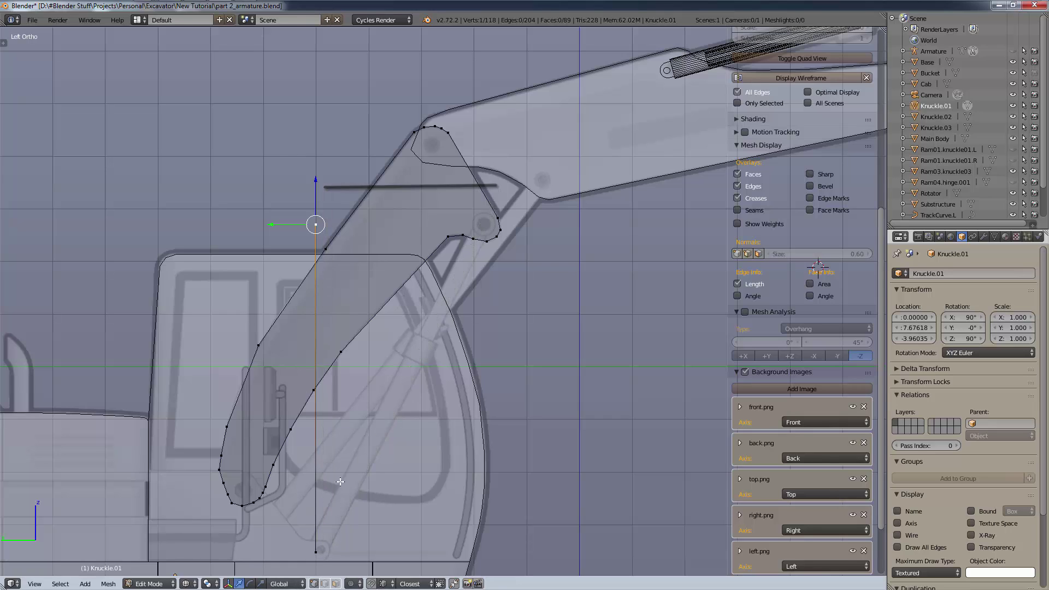
pyautogui.keyDown('shift'); pyautogui.click(315, 548); pyautogui.keyUp('shift')
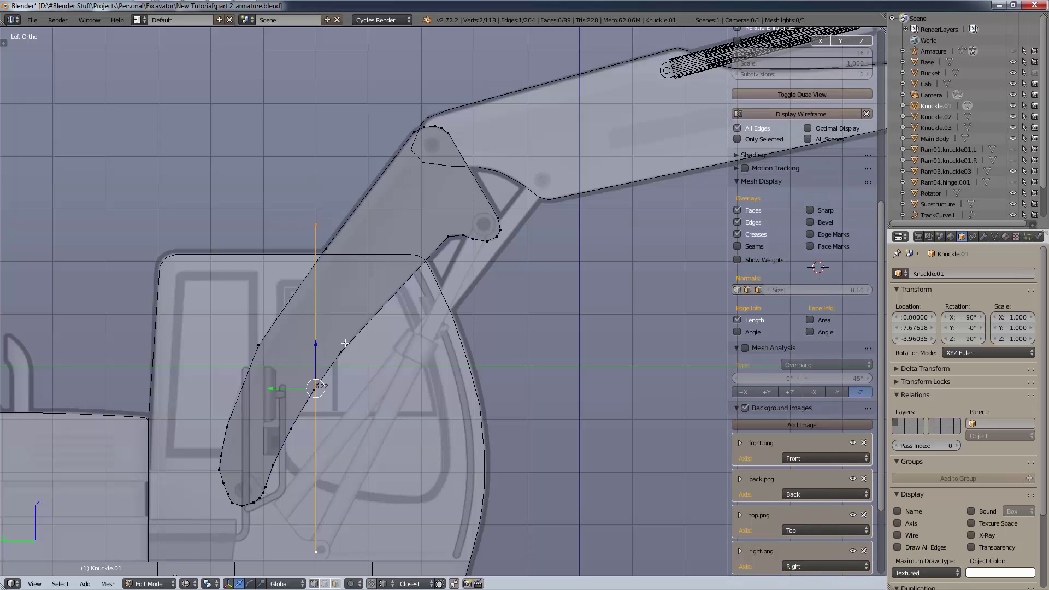
pyautogui.press('g')
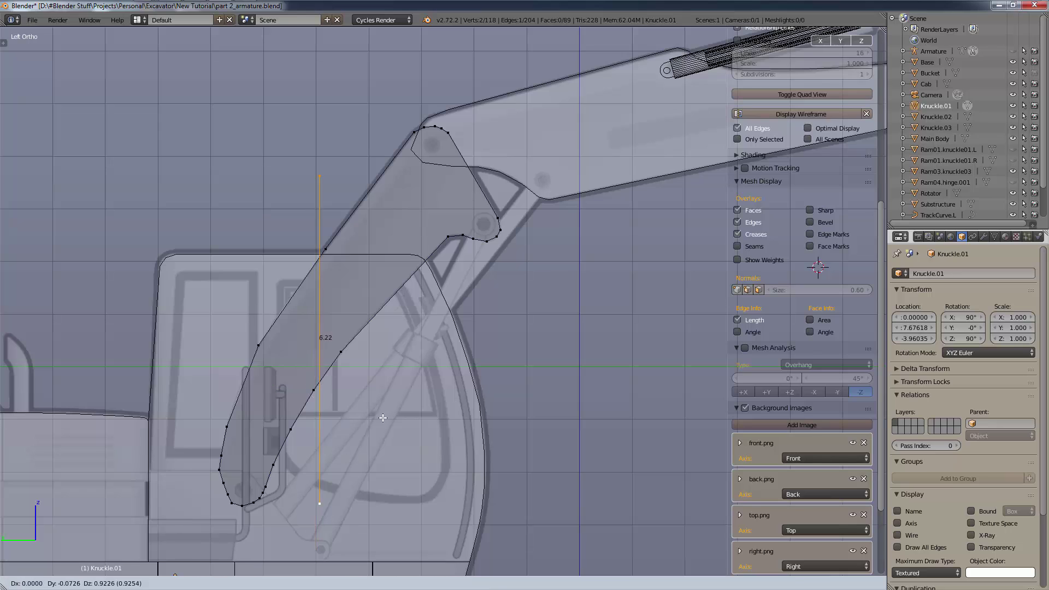
pyautogui.rightClick(346, 436)
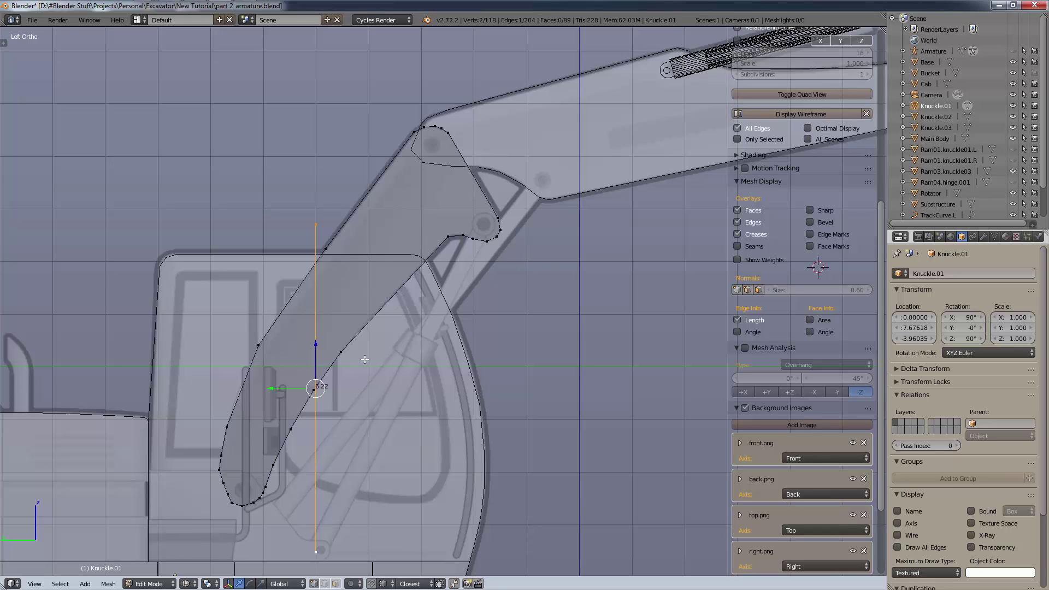
# - Move the guide edge's upper vertex along Y back onto the upper ram hinge
pyautogui.rightClick(317, 222)
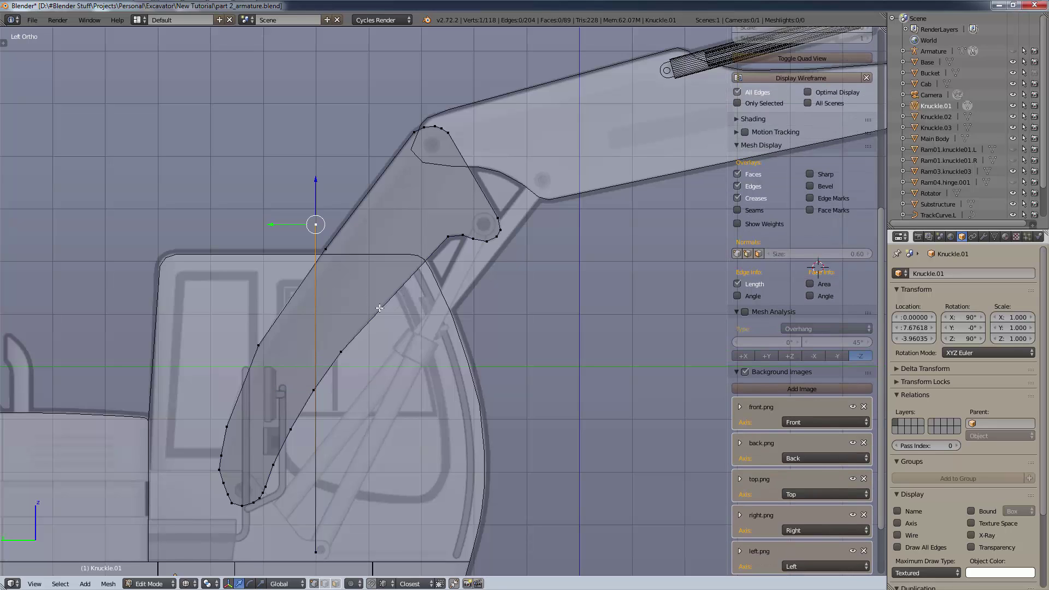
pyautogui.press('g')
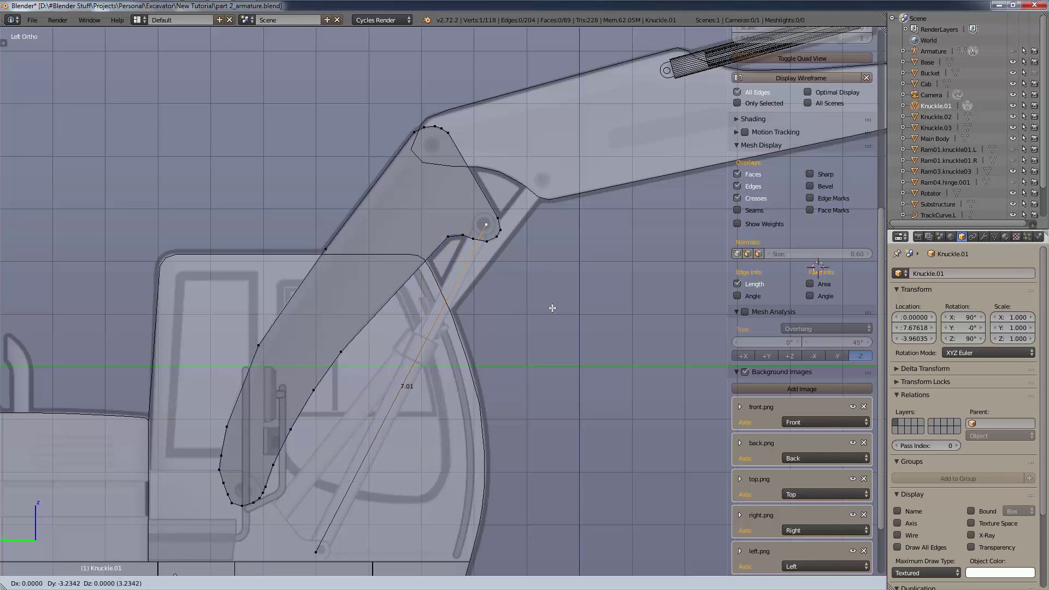
pyautogui.click(548, 307)
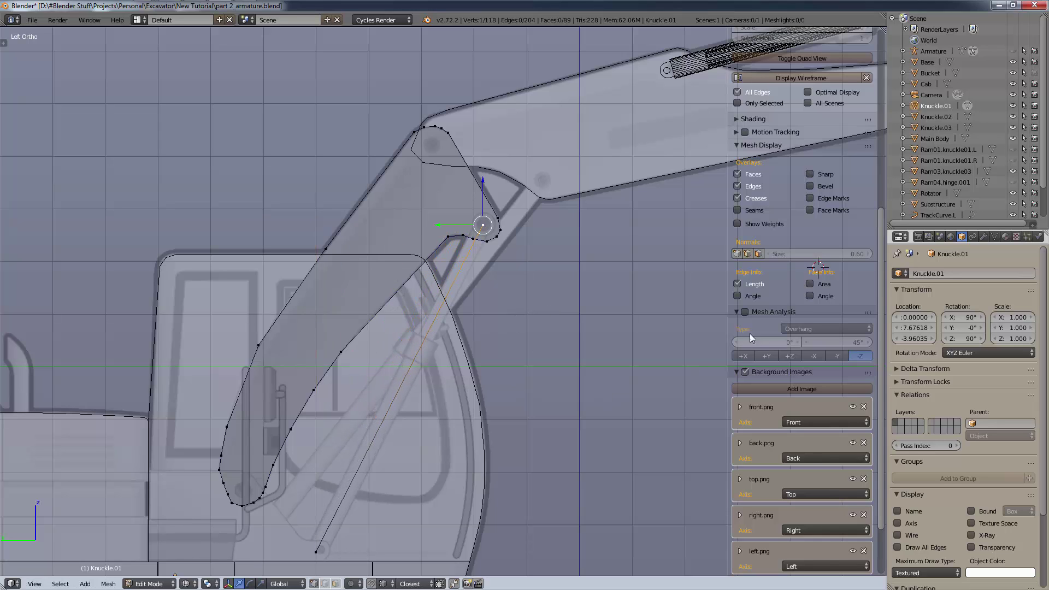
# - Turn off the edge Length display, select both ends of the guide edge, and toggle the Length display on and off
pyautogui.click(737, 284)
pyautogui.keyDown('shift'); pyautogui.click(316, 554); pyautogui.keyUp('shift')
pyautogui.scroll(2, 743, 305)
pyautogui.click(741, 324)
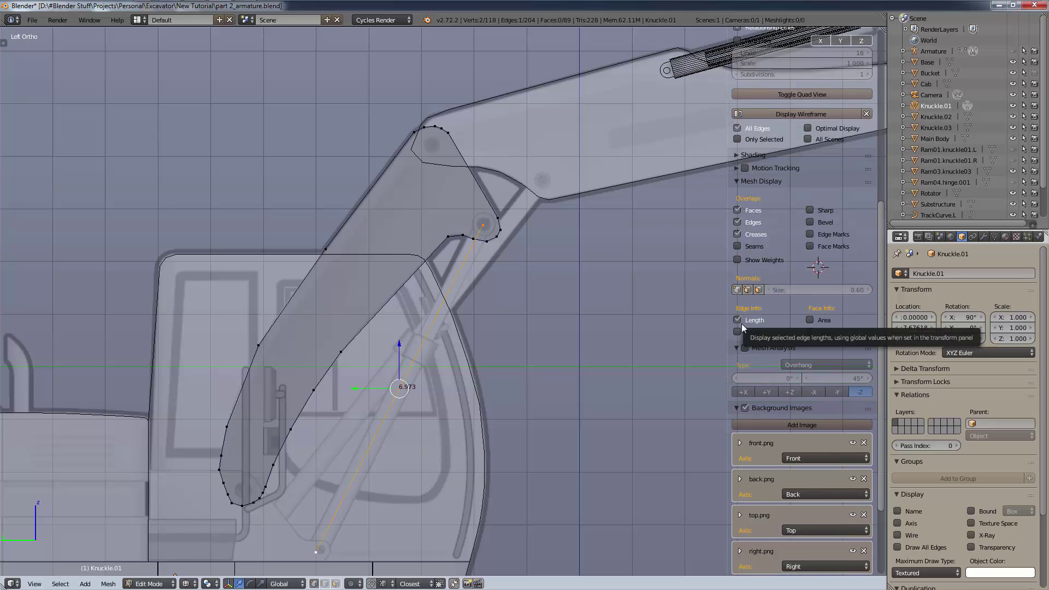
pyautogui.click(741, 322)
# - Select the whole knuckle mesh and toggle the face Area, face Angle and edge Angle displays on and off
pyautogui.press('a')
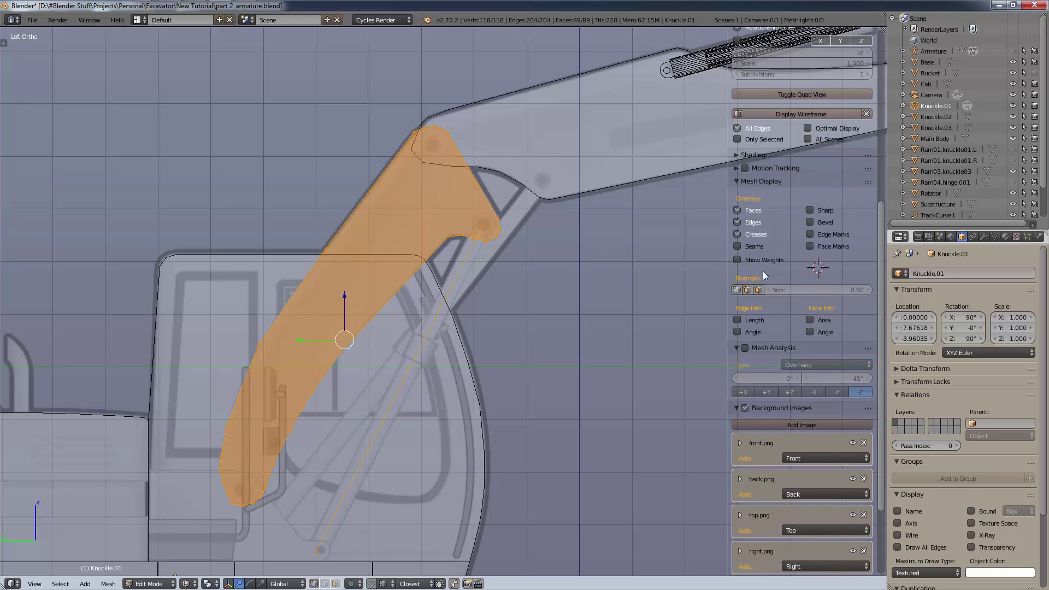
pyautogui.click(810, 320)
pyautogui.click(821, 320)
pyautogui.click(819, 333)
pyautogui.click(819, 334)
pyautogui.click(759, 333)
pyautogui.click(760, 333)
# - Deselect the mesh and delete both vertices of the hinge-to-hinge guide edge
pyautogui.press('t')
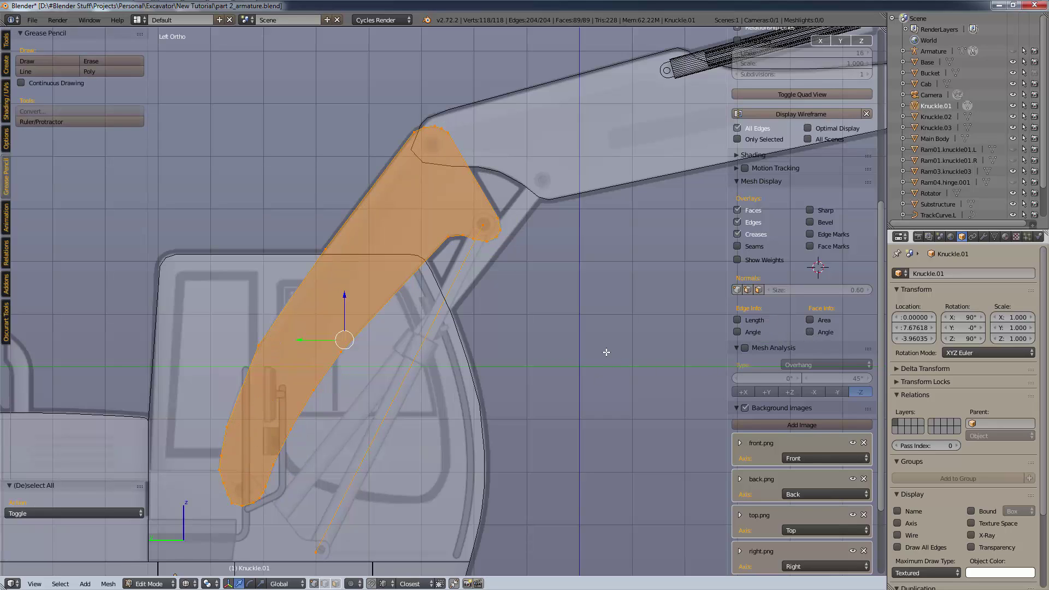
pyautogui.press('t')
pyautogui.press('n')
pyautogui.press('a')
pyautogui.rightClick(259, 497)
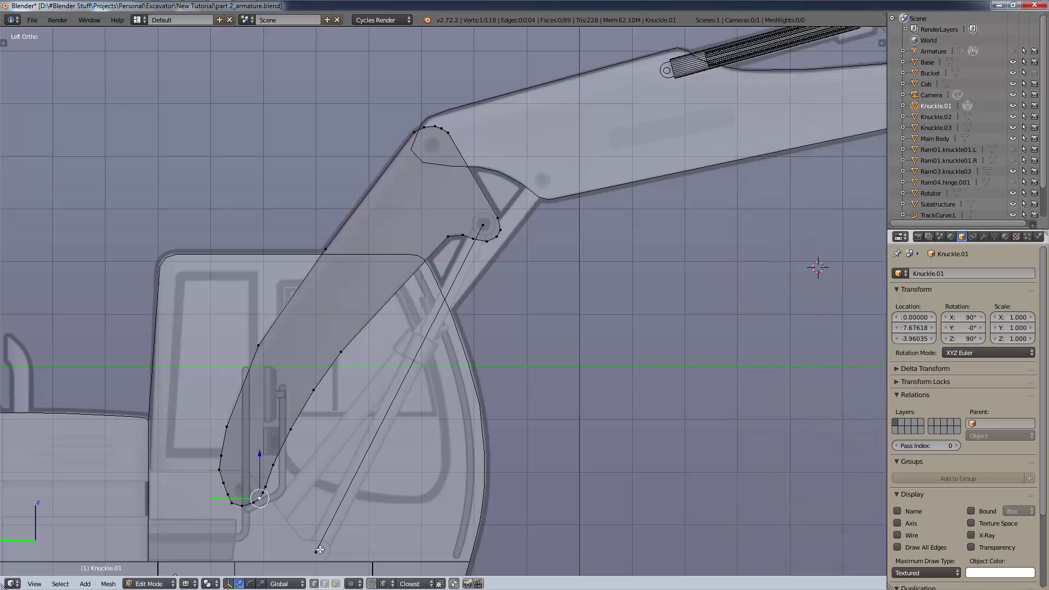
pyautogui.rightClick(316, 552)
pyautogui.press('x')
pyautogui.click(437, 270)
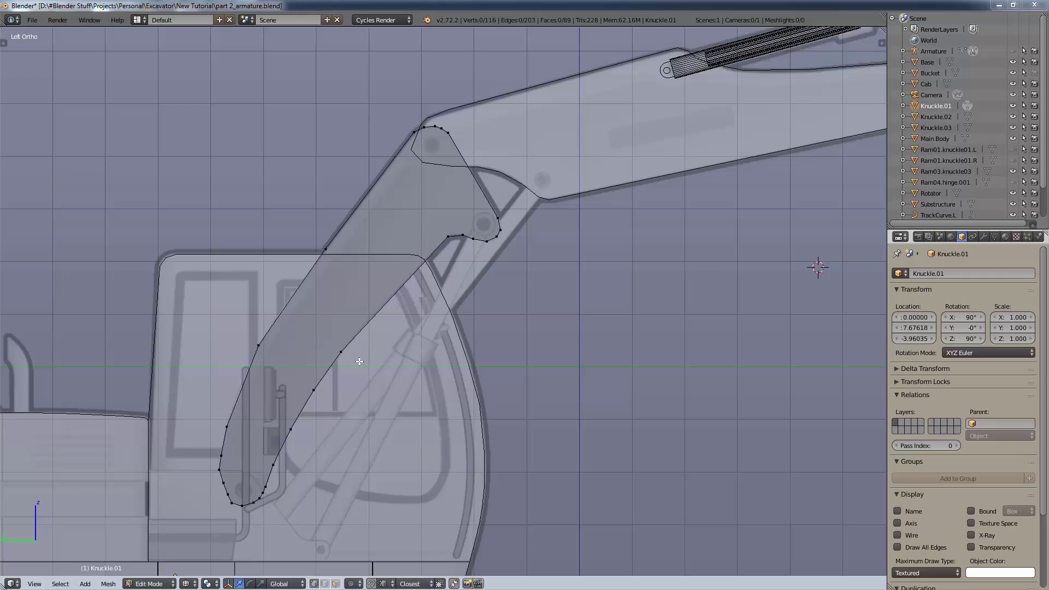
# - Return the viewport to solid shading and select a vertex on the knuckle's upper side edge
pyautogui.press('z')
pyautogui.moveTo(293, 341); pyautogui.dragTo(393, 369, button='middle')
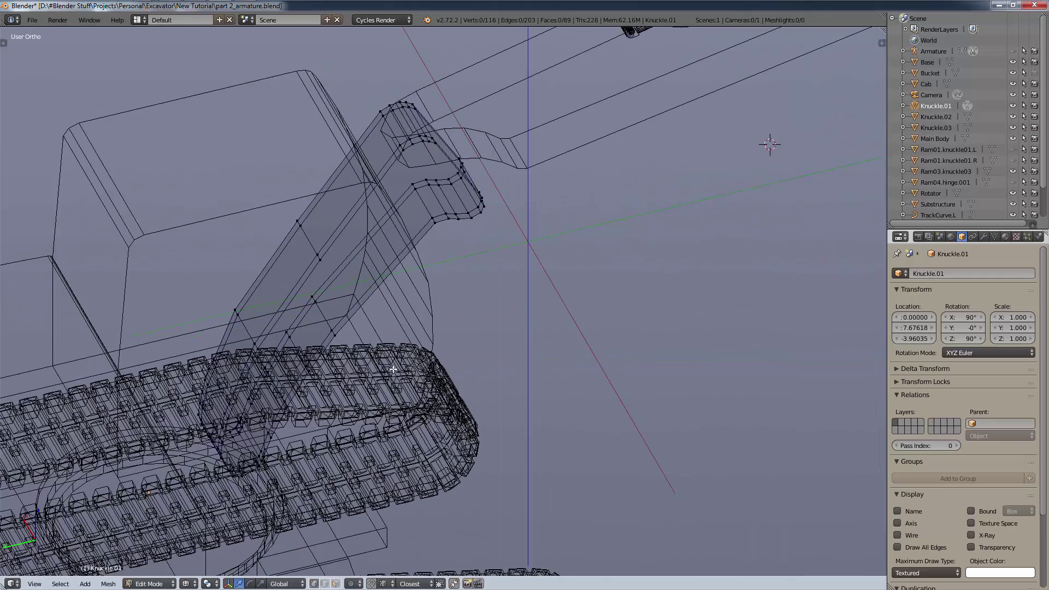
pyautogui.press('z')
pyautogui.click(395, 434)
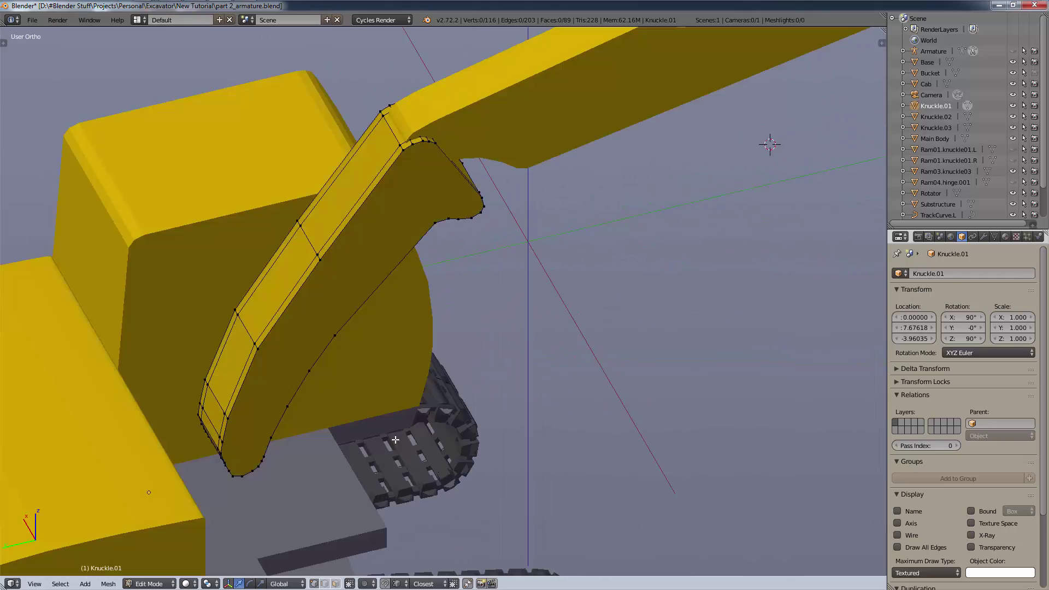
pyautogui.moveTo(395, 439)
pyautogui.mouseDown(button='middle')
pyautogui.moveTo(454, 381)
pyautogui.moveTo(385, 281)
pyautogui.mouseUp(button='middle')
pyautogui.scroll(3, 385, 281)
pyautogui.rightClick(403, 294)
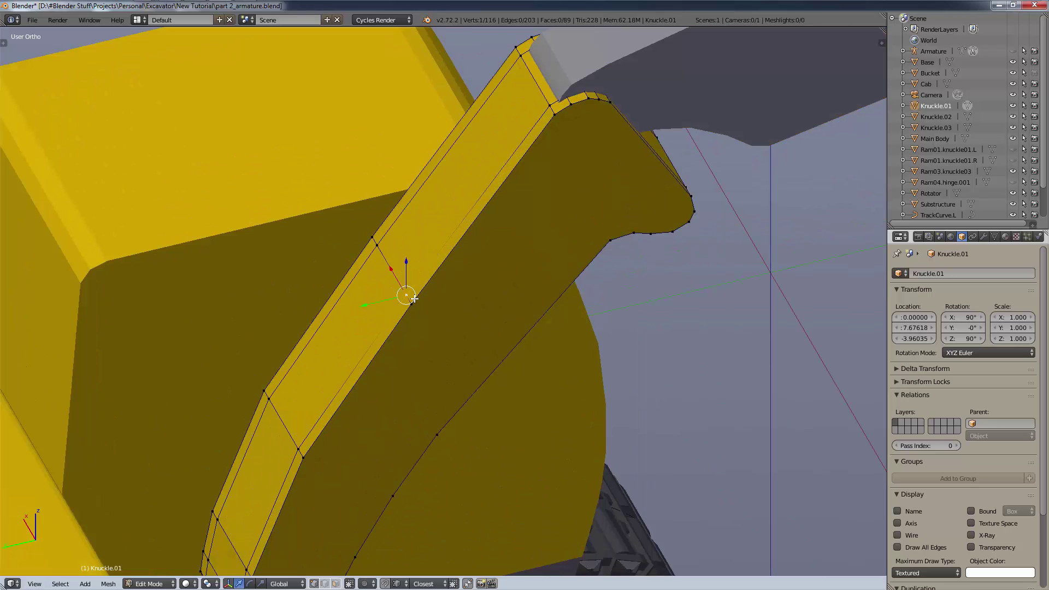
# - Start the Screencast Keys display and hide the side panels again
pyautogui.press('t')
pyautogui.press('n')
pyautogui.scroll(-5, 805, 483)
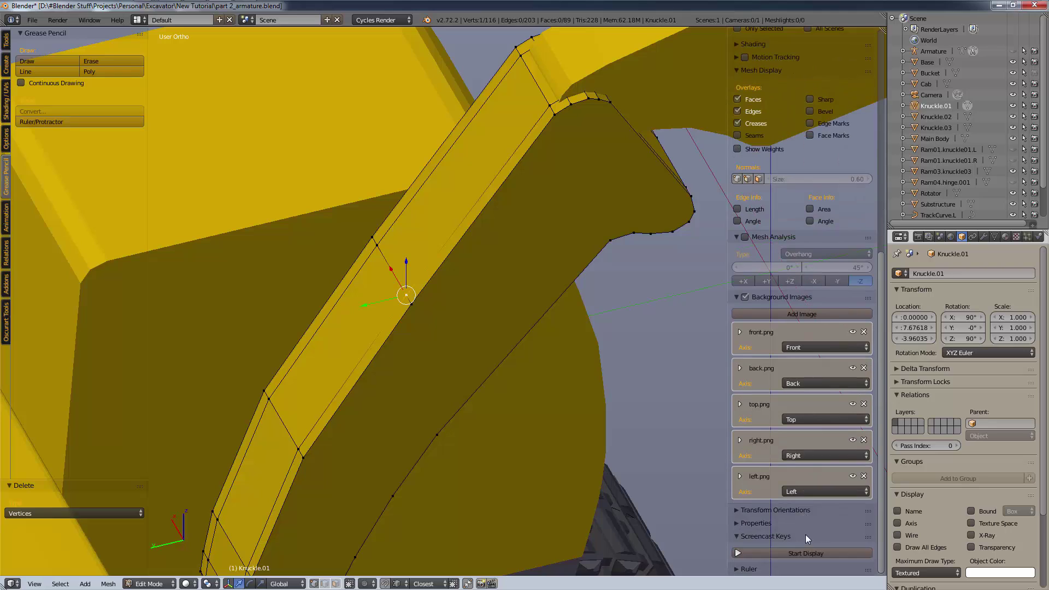
pyautogui.click(805, 553)
pyautogui.press('t')
pyautogui.press('n')
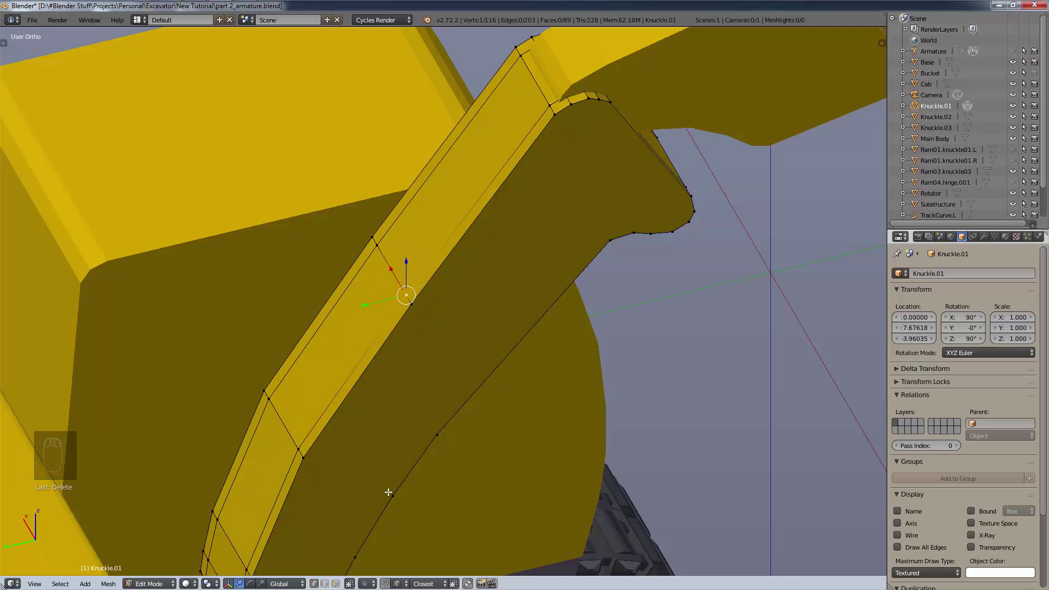
# - Grow the selection from the knuckle's edge vertex three times, then deselect everything
pyautogui.press('ctrl')
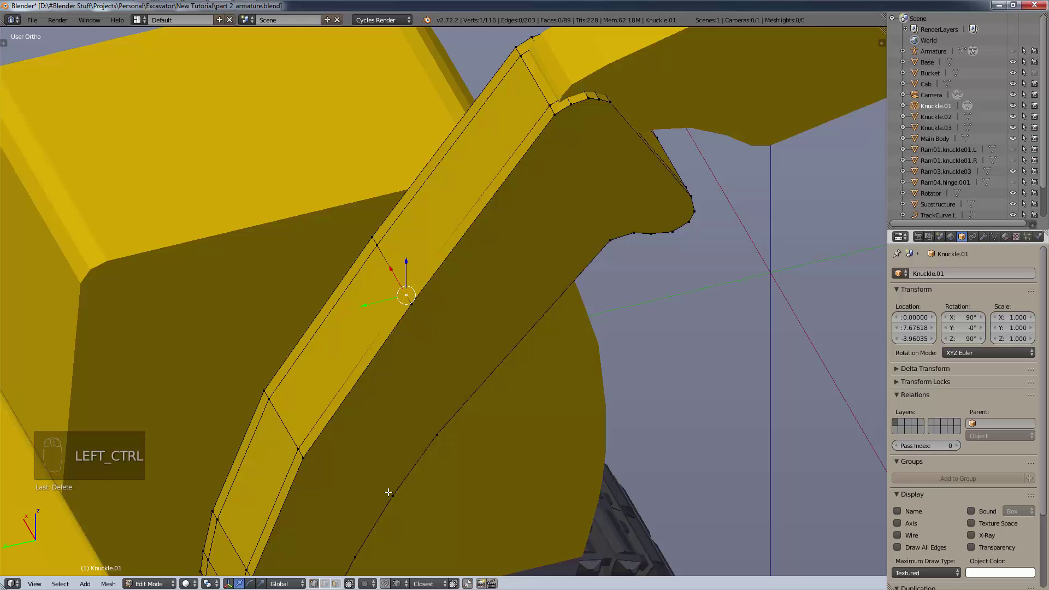
pyautogui.press('ctrl+KP_Add')
pyautogui.press('ctrl+KP_Add')
pyautogui.press('ctrl+KP_Add')
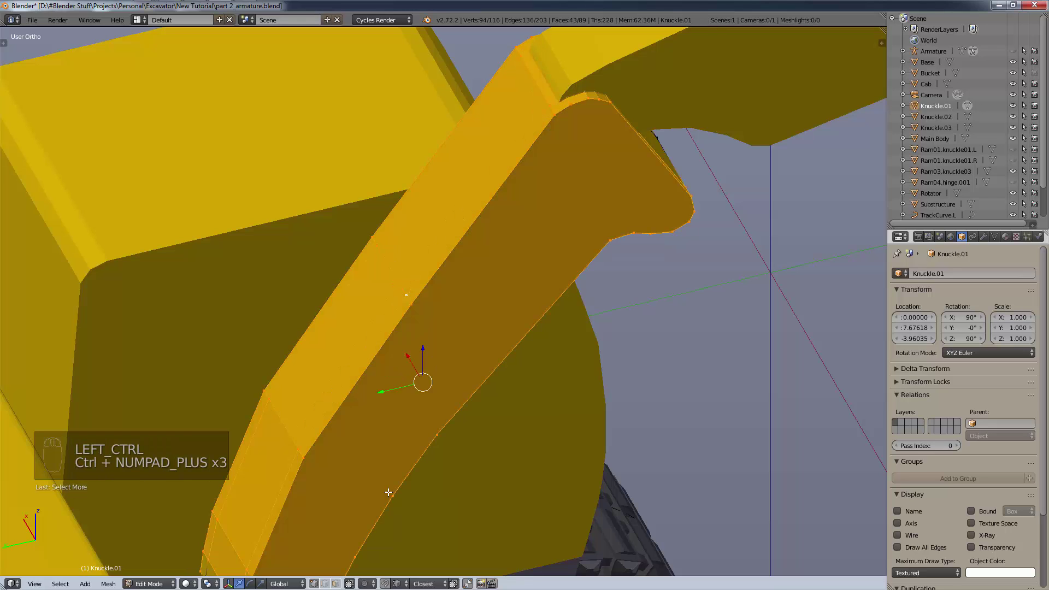
pyautogui.press('a')
# - Select a single face at the knuckle's upper rounded end and grow the selection four times
pyautogui.moveTo(389, 492); pyautogui.dragTo(496, 244, button='middle')
pyautogui.rightClick(496, 244)
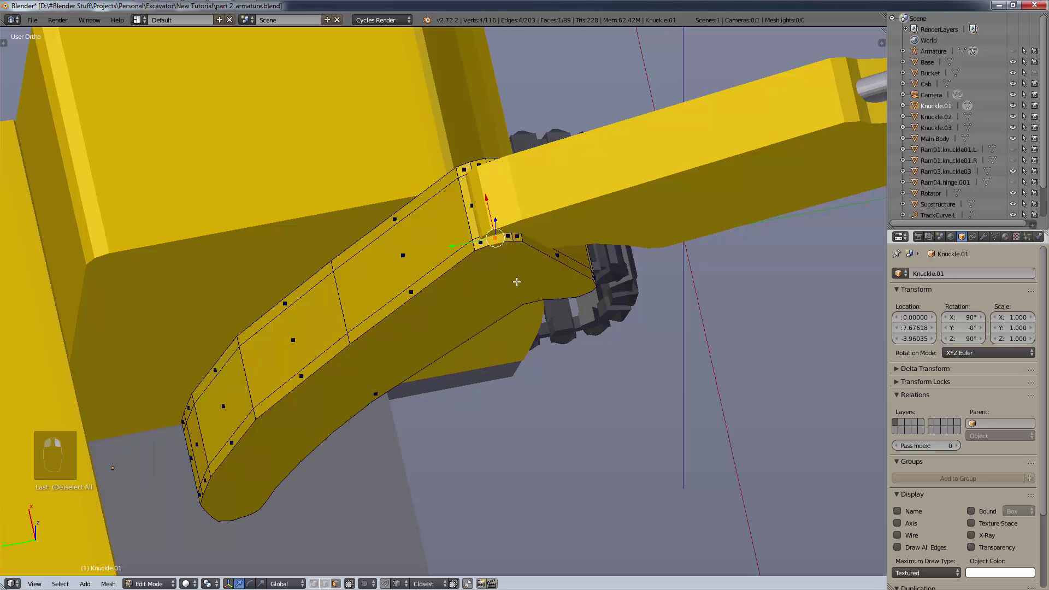
pyautogui.press('ctrl+KP_Add')
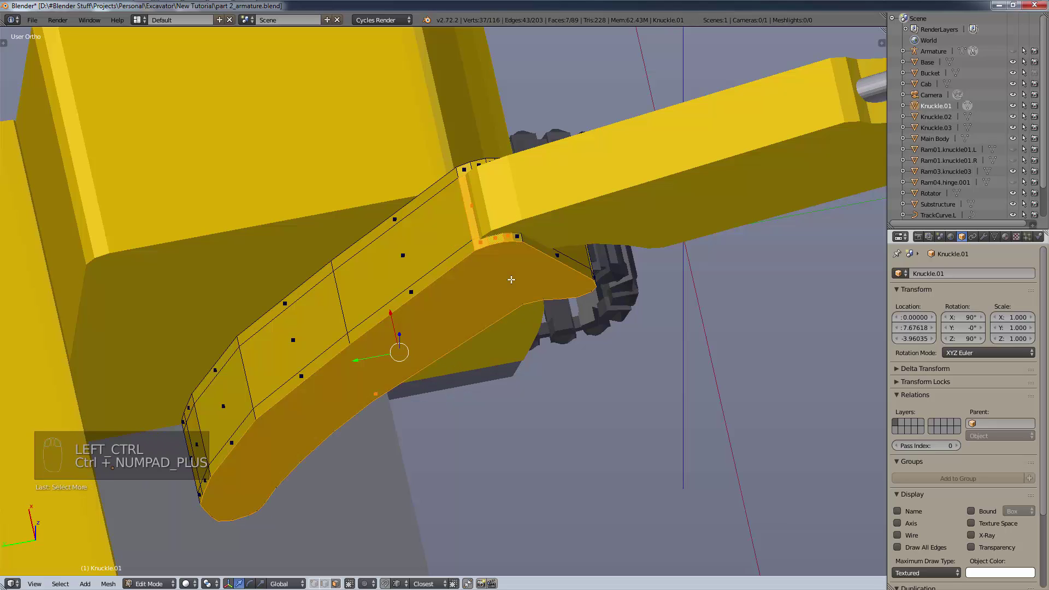
pyautogui.press('ctrl+KP_Add')
pyautogui.press('ctrl+KP_Add')
pyautogui.press('ctrl+KP_Add')
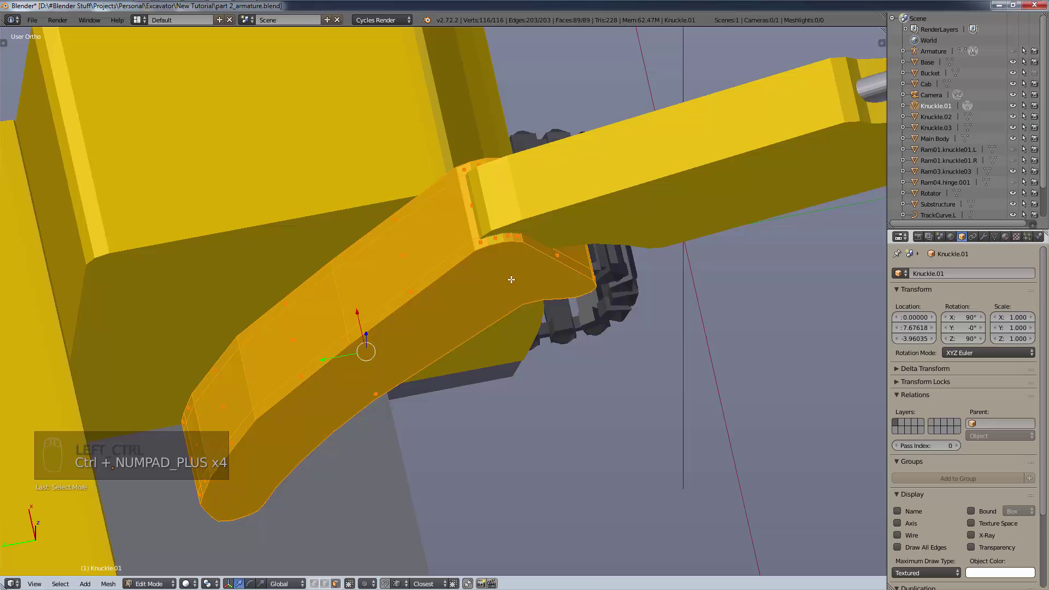
# - In top view, select a small face on the knuckle's hinge arm, grow the selection four times, and deselect everything
pyautogui.press('KP_7')
pyautogui.rightClick(467, 372)
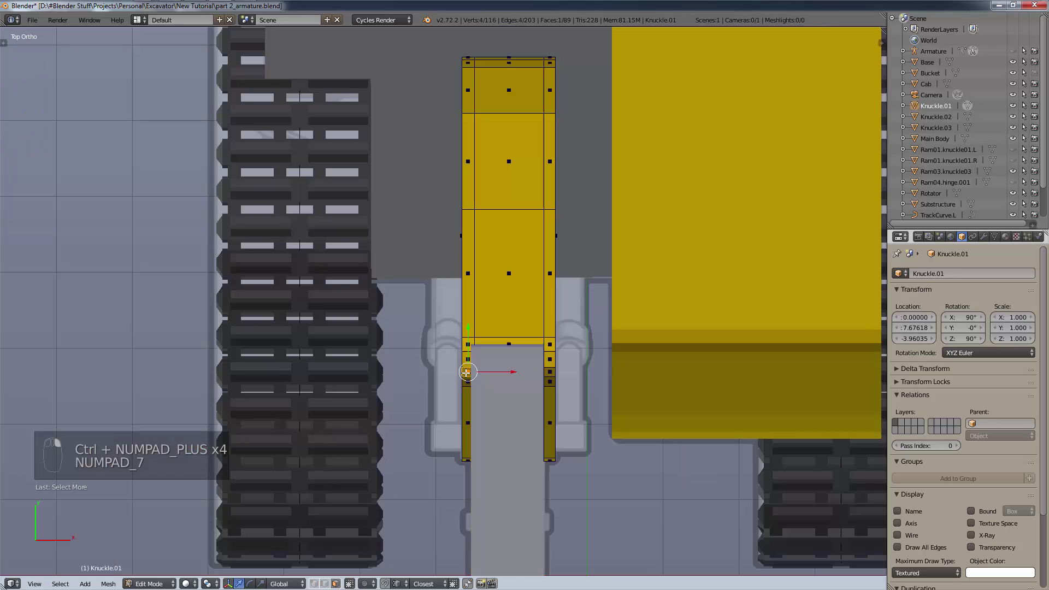
pyautogui.press('ctrl+KP_Add')
pyautogui.press('ctrl+KP_Add')
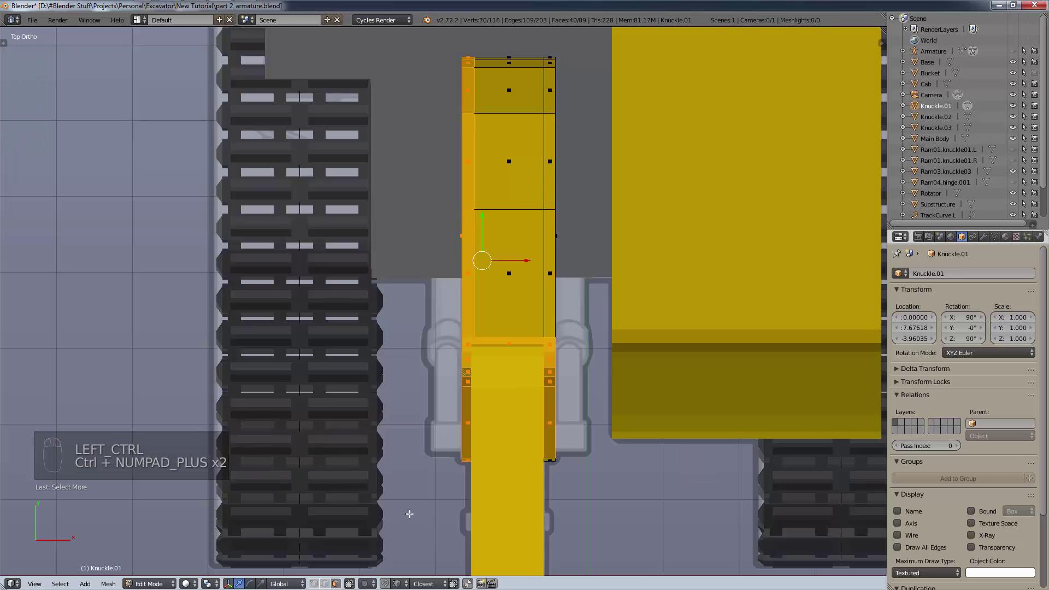
pyautogui.press('ctrl+KP_Add')
pyautogui.press('ctrl+KP_Add')
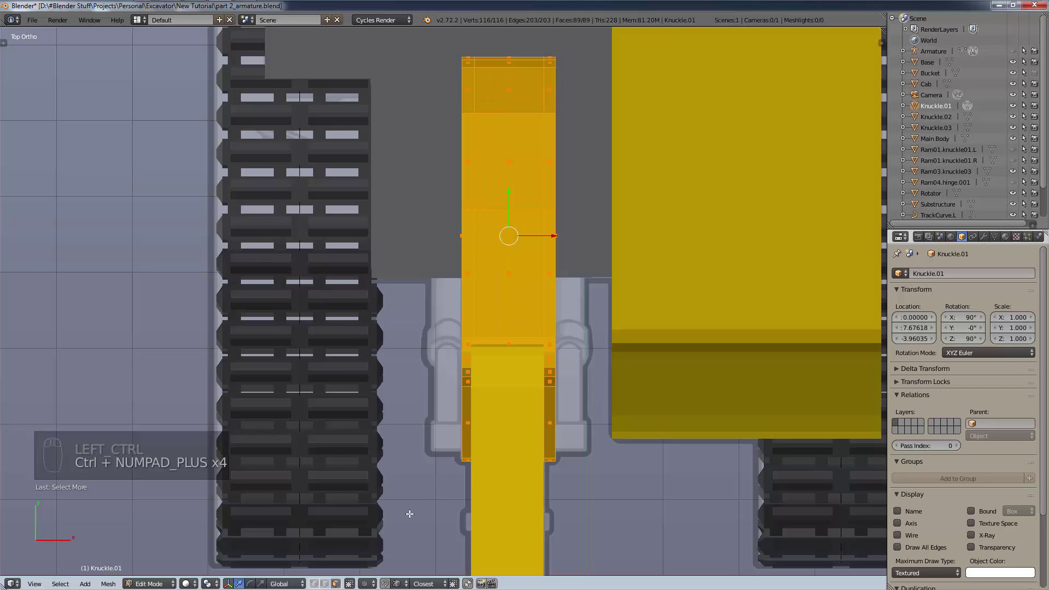
pyautogui.press('a')
# - Select a rounded-end face of the knuckle, grow the selection five times, shrink it three times, and deselect everything
pyautogui.moveTo(327, 223); pyautogui.dragTo(462, 183, button='middle')
pyautogui.rightClick(448, 181)
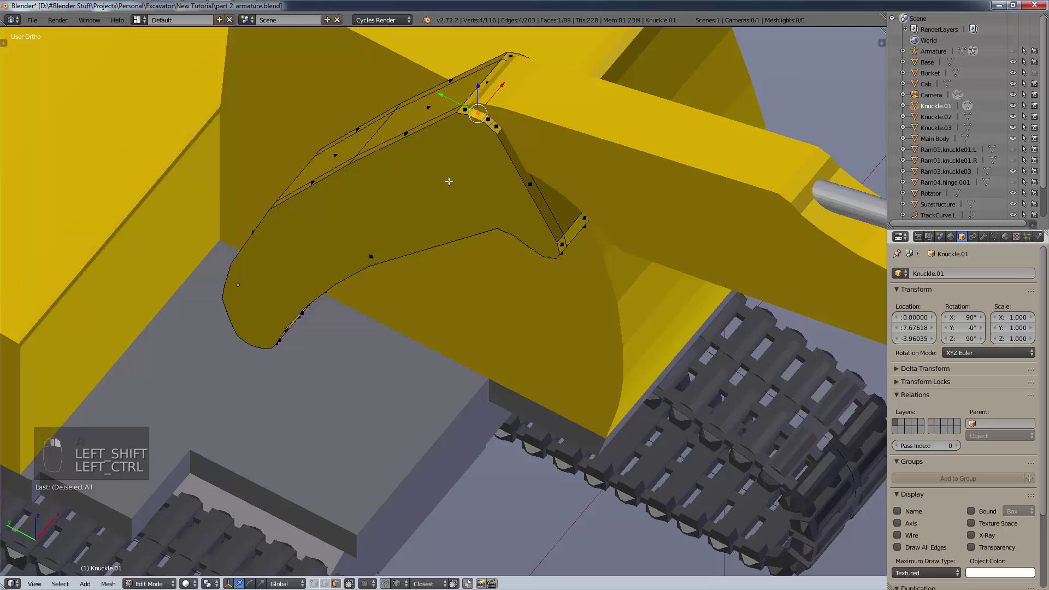
pyautogui.press('ctrl+KP_Add')
pyautogui.press('ctrl+KP_Add')
pyautogui.press('ctrl+KP_Add')
pyautogui.press('ctrl+KP_Add')
pyautogui.press('ctrl+KP_Add')
pyautogui.press('ctrl+KP_Subtract')
pyautogui.press('ctrl+KP_Subtract')
pyautogui.press('ctrl+KP_Subtract')
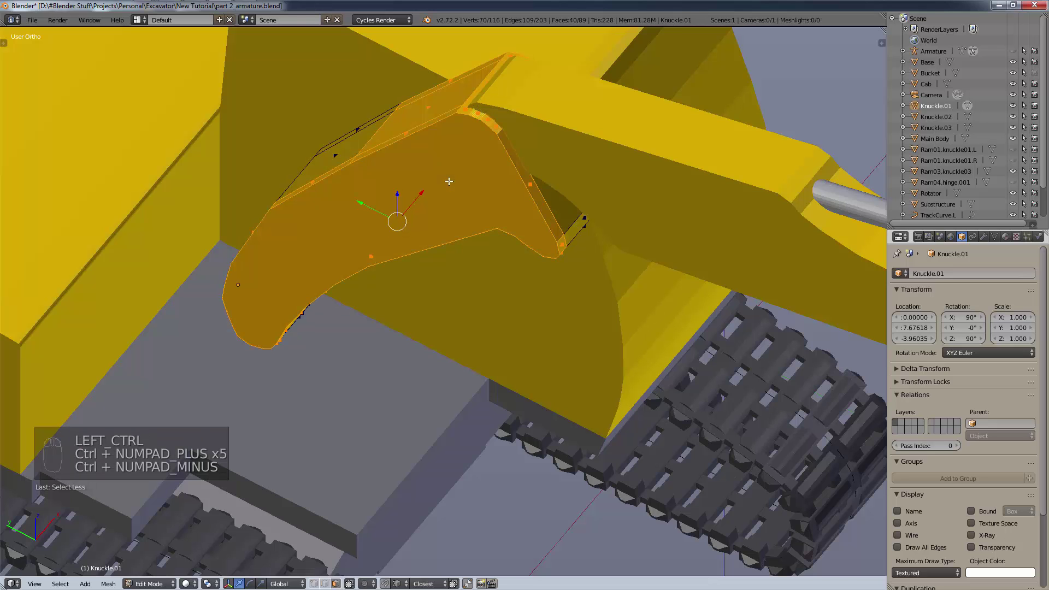
pyautogui.press('a')
pyautogui.scroll(-5, 470, 244)
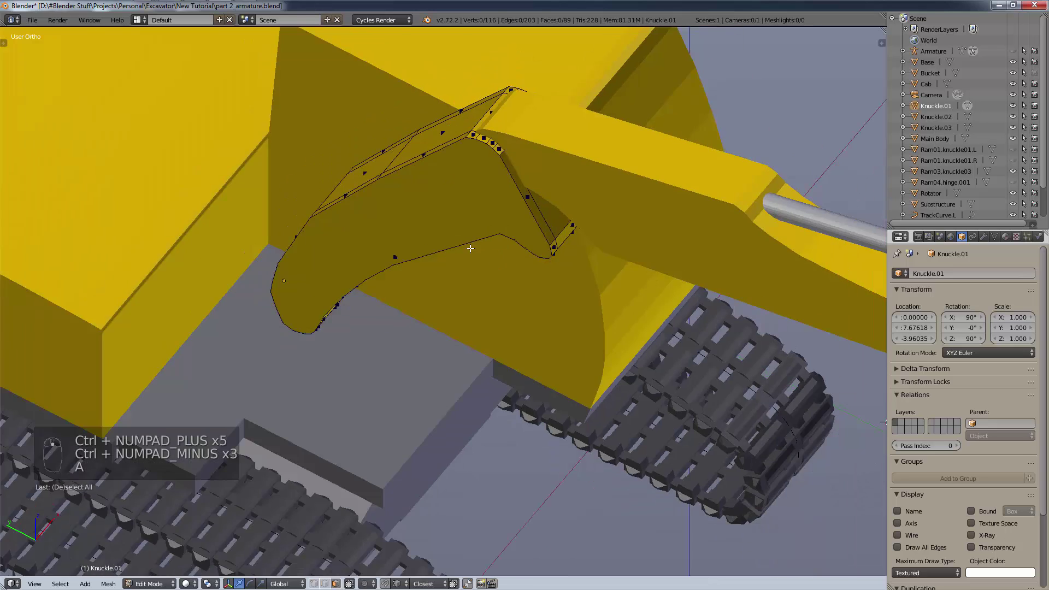
pyautogui.moveTo(471, 244); pyautogui.dragTo(564, 208, button='middle')
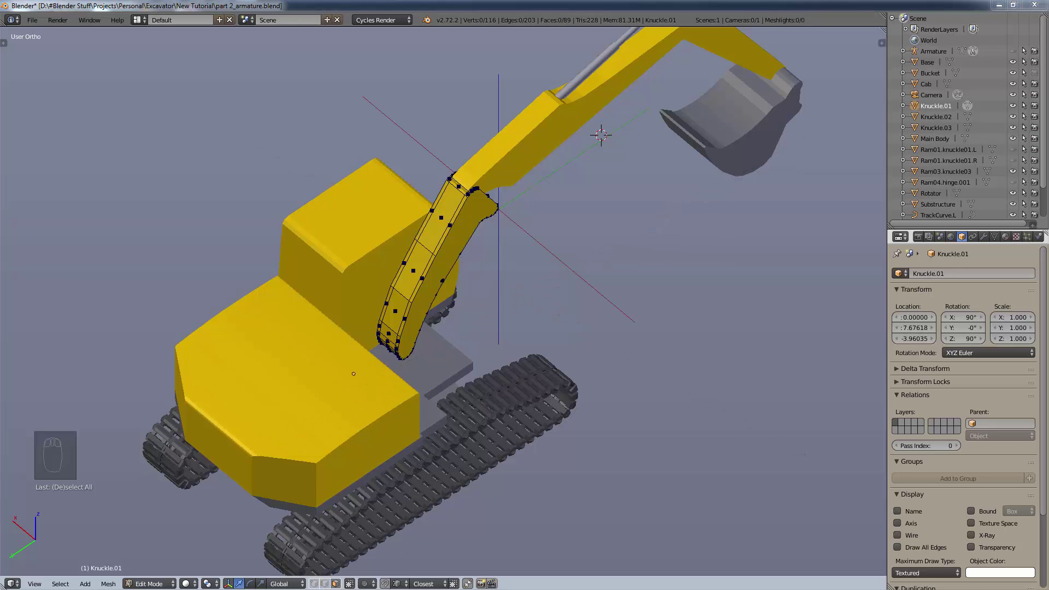
pyautogui.moveTo(695, 267); pyautogui.dragTo(449, 346, button='middle')
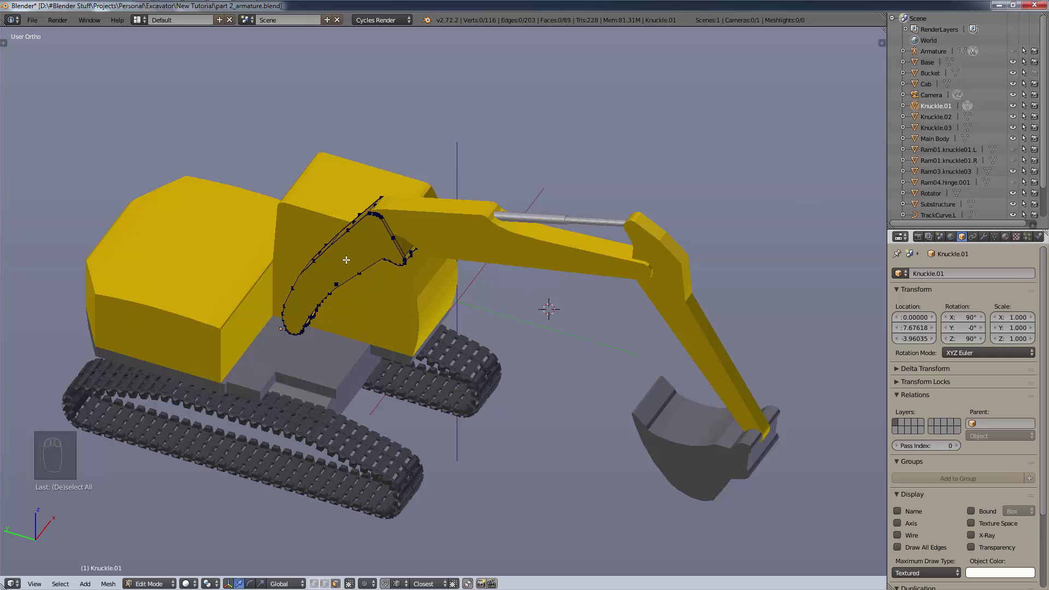
pyautogui.press('Tab')
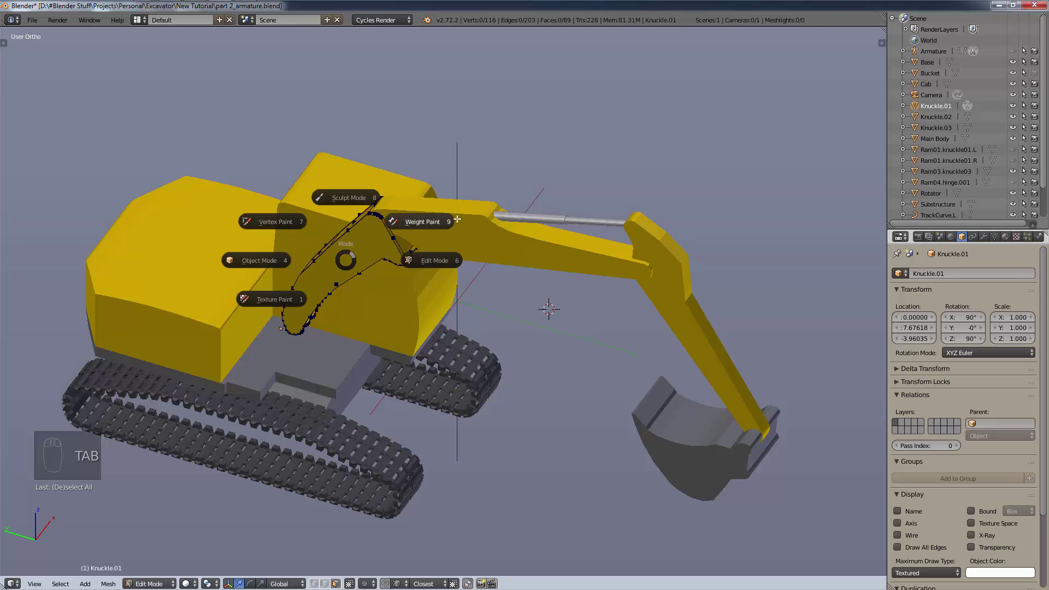
pyautogui.press('Escape')
pyautogui.press('z')
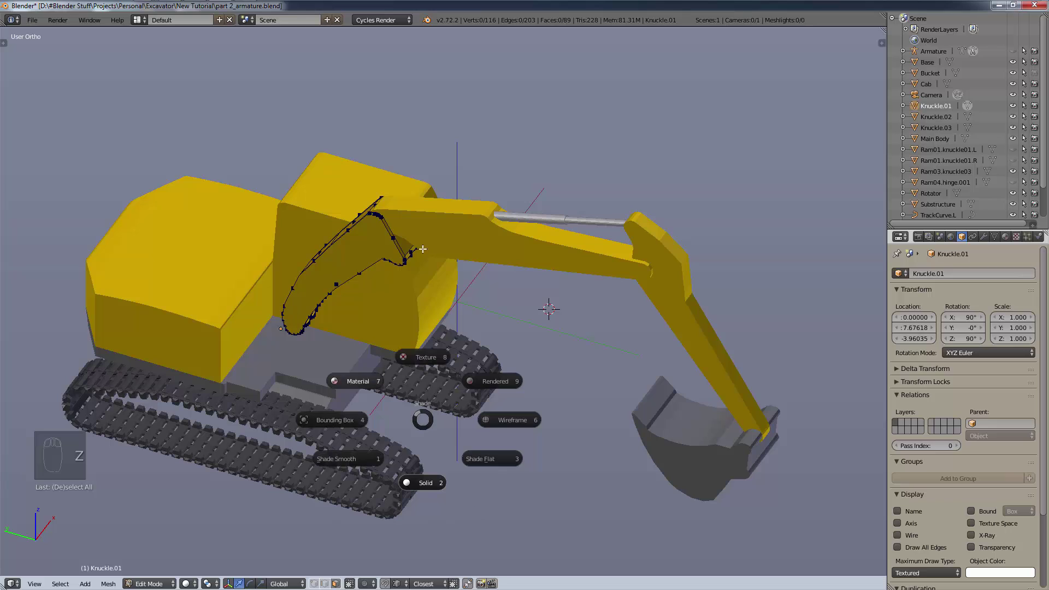
pyautogui.press('Escape')
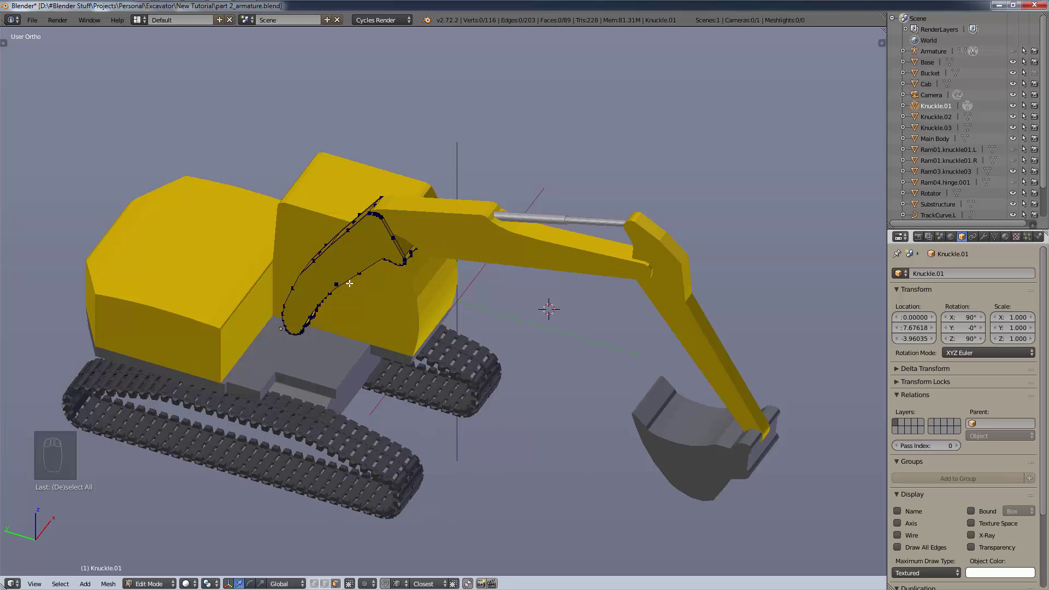
# - Cycle the viewport through several preset views of the excavator, including the bottom view, ending in the right view
pyautogui.press('q')
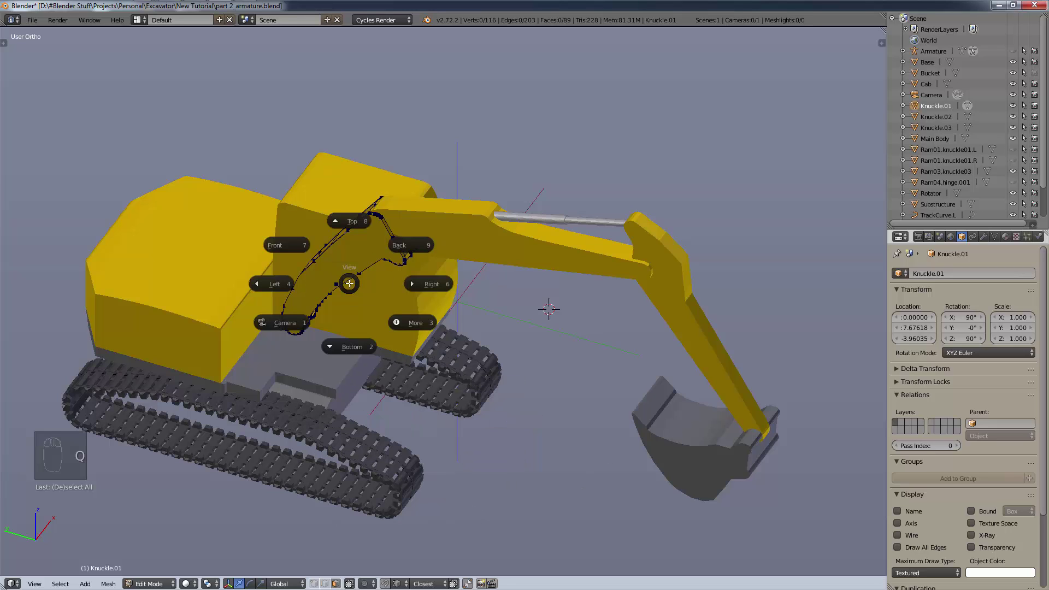
pyautogui.click(405, 246)
pyautogui.press('q')
pyautogui.click(409, 189)
pyautogui.press('q')
pyautogui.click(401, 306)
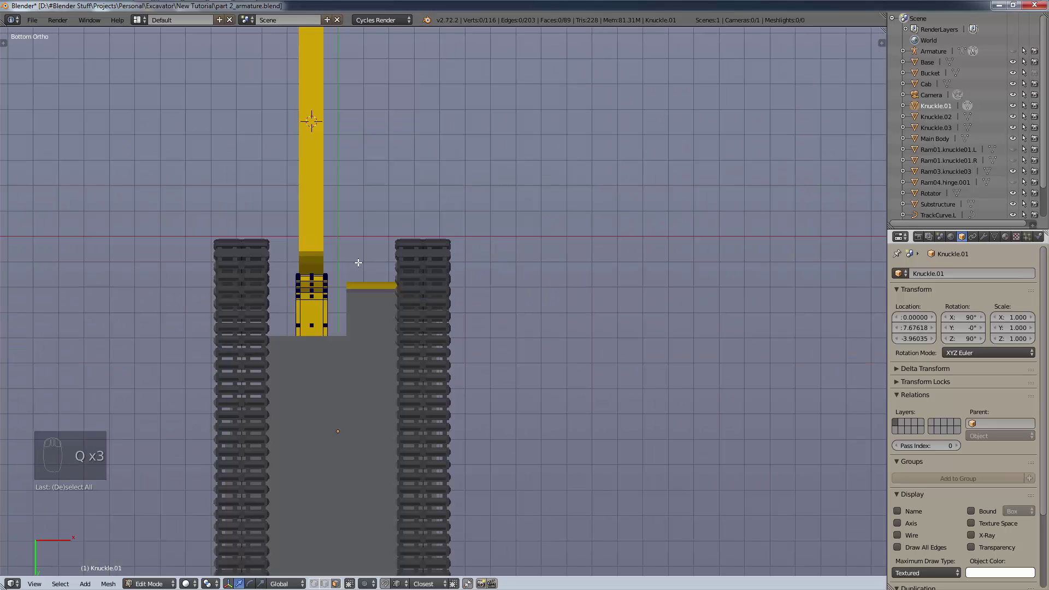
pyautogui.press('q')
pyautogui.click(280, 263)
pyautogui.press('q')
pyautogui.click(307, 333)
pyautogui.press('q')
pyautogui.click(394, 312)
# - Switch to top view, select the whole knuckle mesh, and frame the selection in right view
pyautogui.press('q')
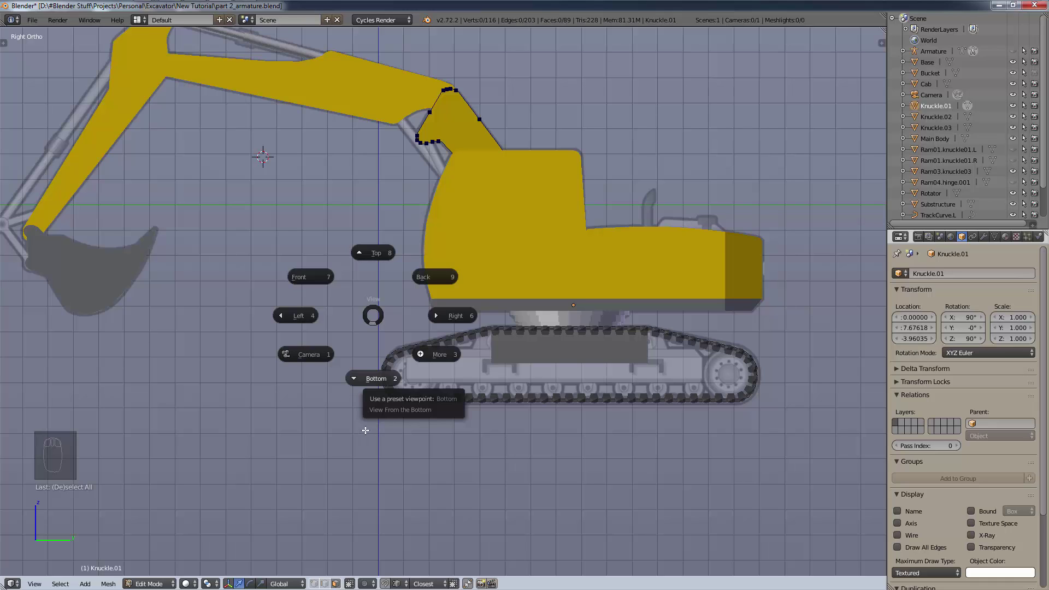
pyautogui.click(376, 256)
pyautogui.press('a')
pyautogui.press('q')
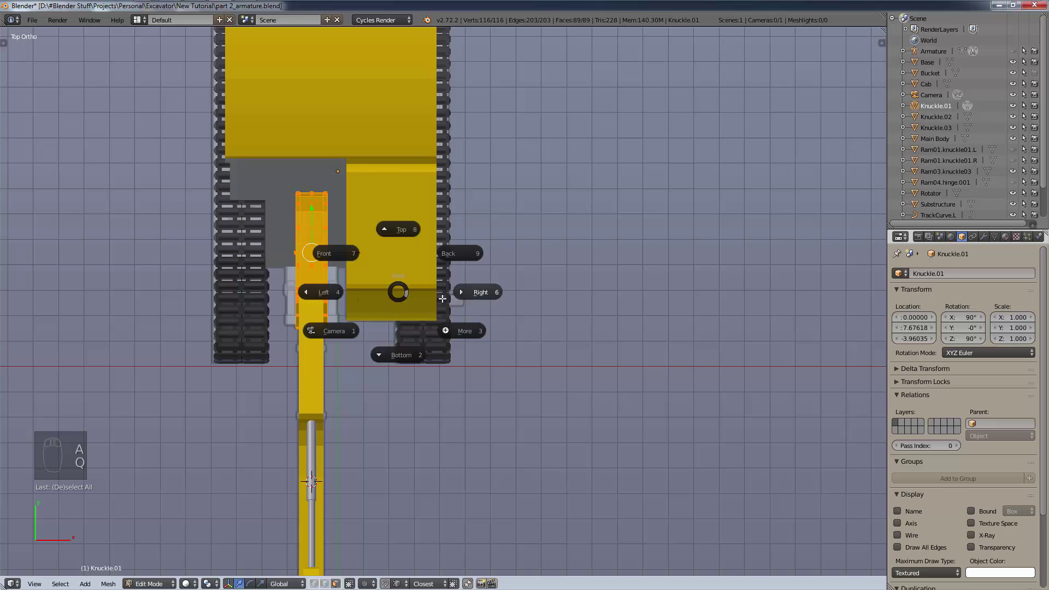
pyautogui.click(479, 292)
pyautogui.press('q')
pyautogui.click(510, 343)
pyautogui.click(489, 406)
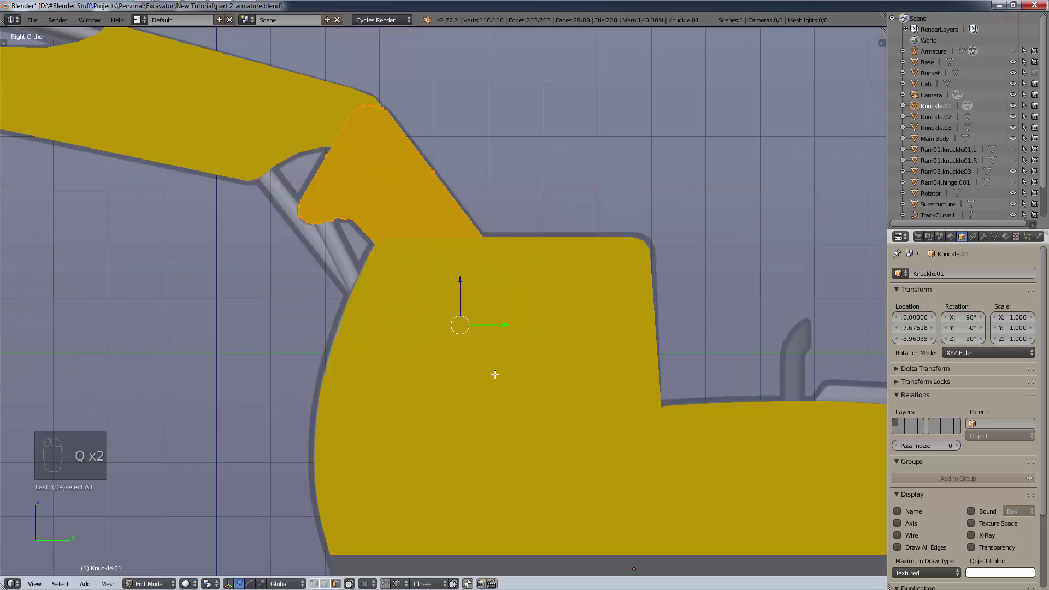
# - Select the single large side face of the first knuckle with the excavator shown in right view
pyautogui.scroll(-3, 500, 358)
pyautogui.press('q')
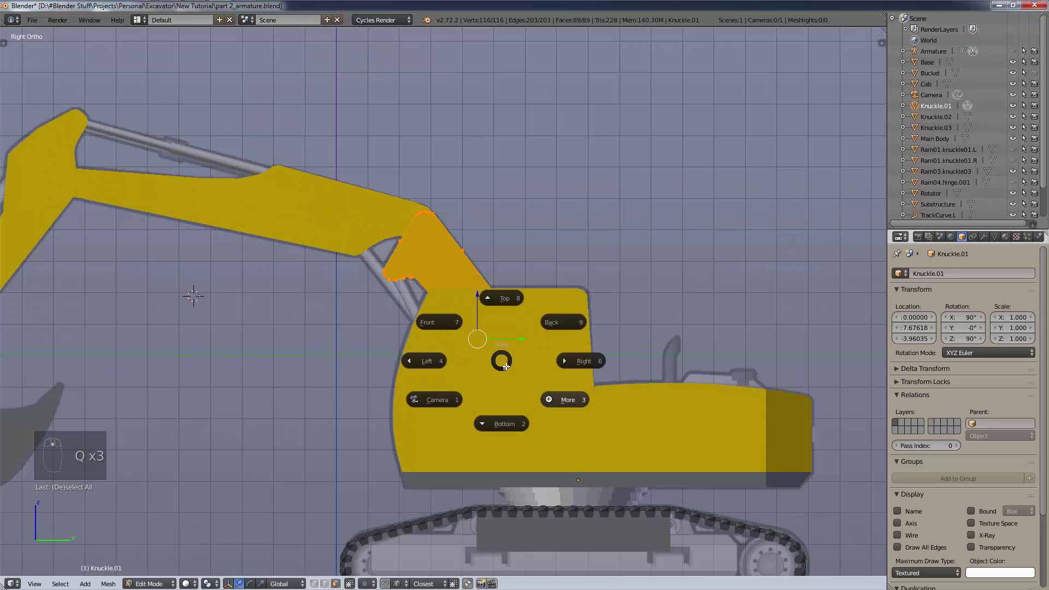
pyautogui.click(509, 412)
pyautogui.press('q')
pyautogui.click(479, 315)
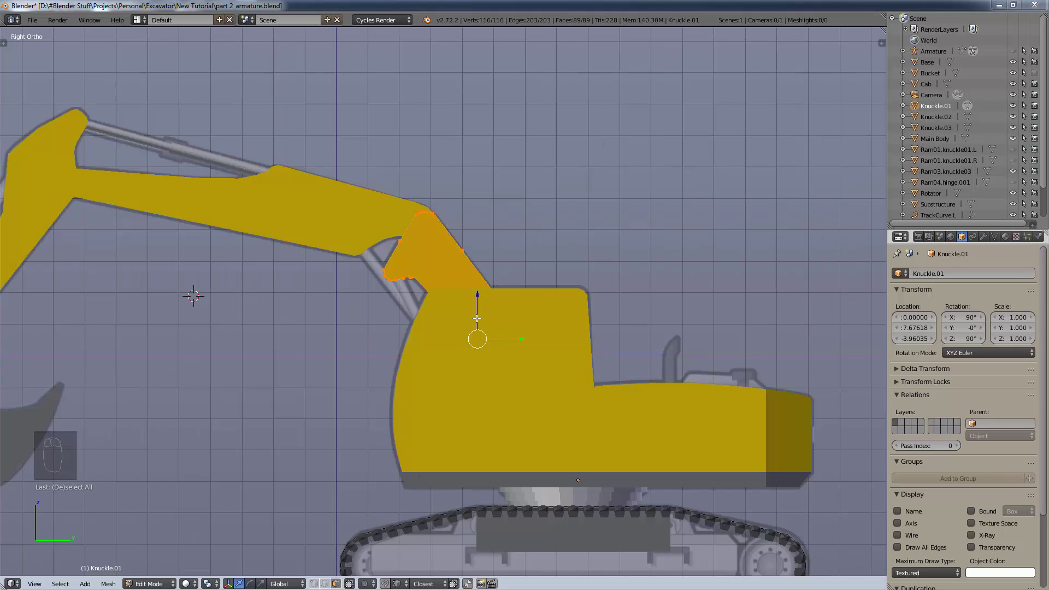
pyautogui.rightClick(477, 317)
# - Isolate the first knuckle in Local View using the additional view options
pyautogui.press('q')
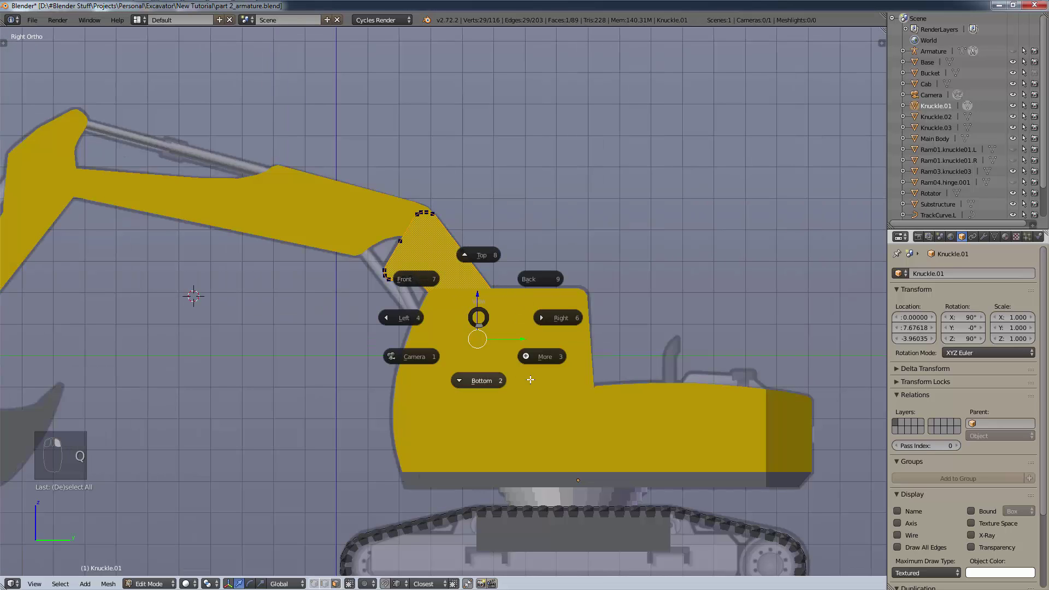
pyautogui.click(550, 358)
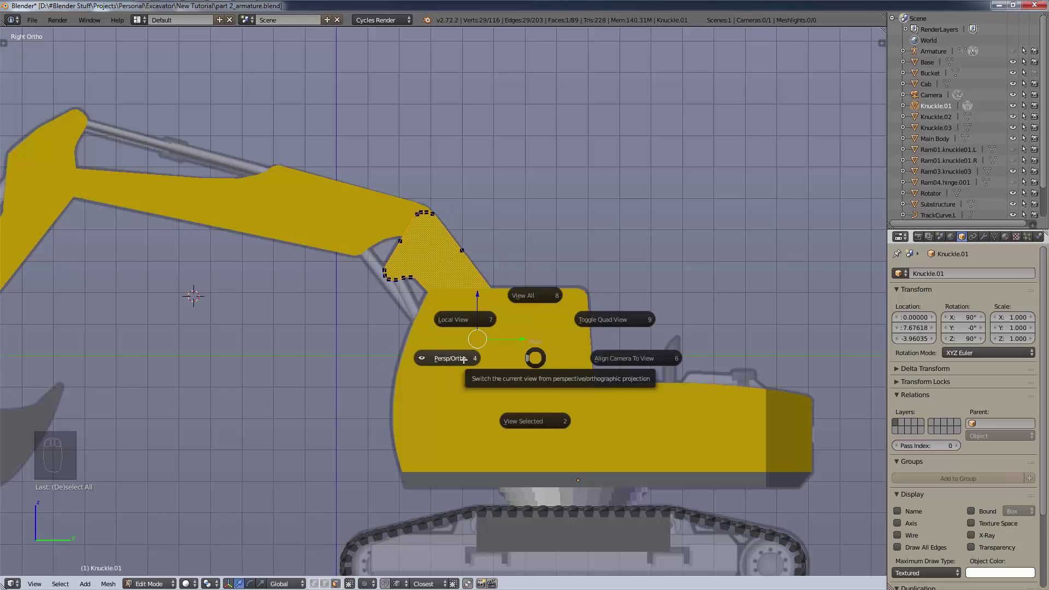
pyautogui.click(488, 319)
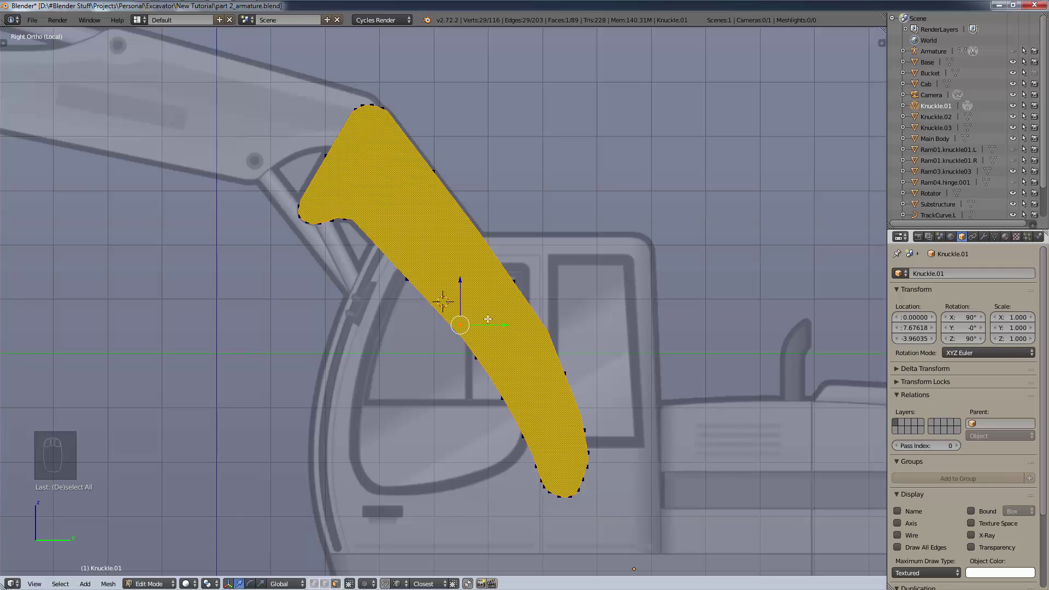
# - Toggle Local View off and on repeatedly, ending with the full excavator shown
pyautogui.press('KP_Divide')
pyautogui.press('KP_Divide')
pyautogui.press('KP_Divide')
pyautogui.press('KP_Divide')
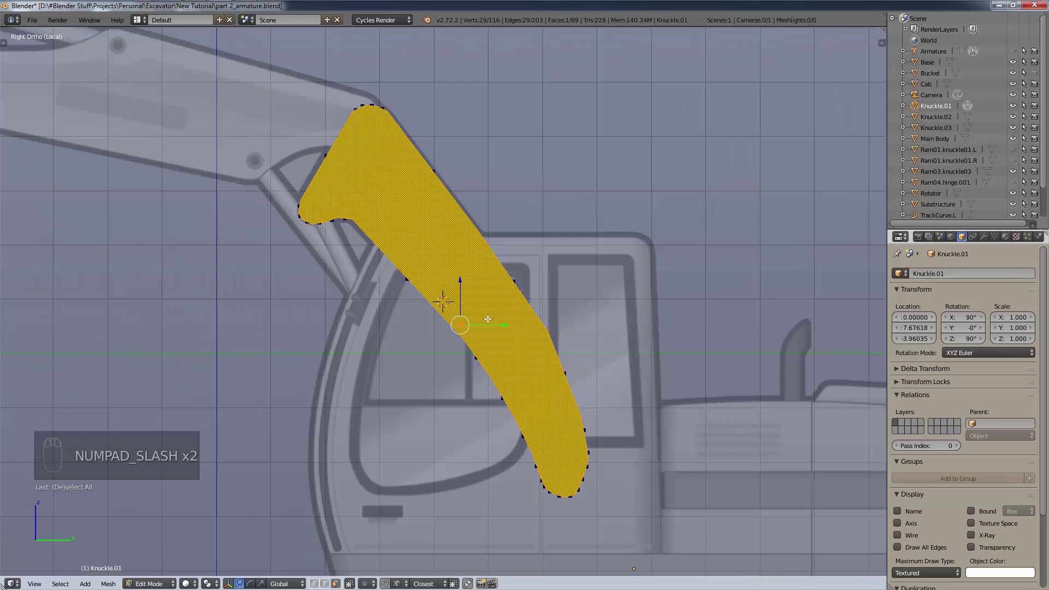
pyautogui.press('KP_Divide')
pyautogui.press('KP_Divide')
pyautogui.press('KP_Divide')
pyautogui.press('KP_Divide')
pyautogui.press('KP_Divide')
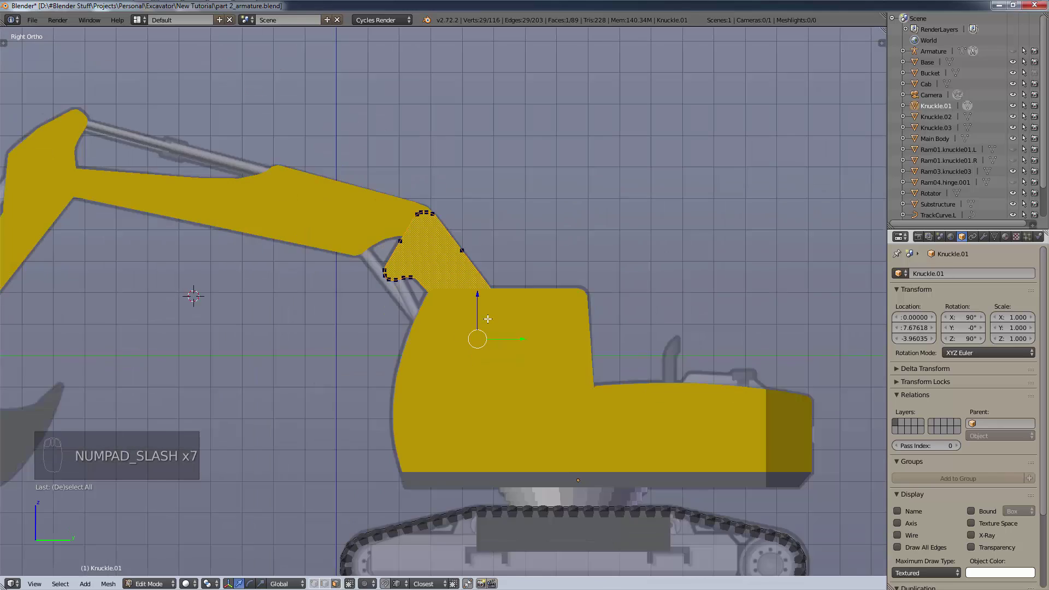
pyautogui.press('KP_Divide')
pyautogui.press('KP_Divide')
# - Turn on Quad View to show four views of the excavator, and return to the single right view
pyautogui.press('q')
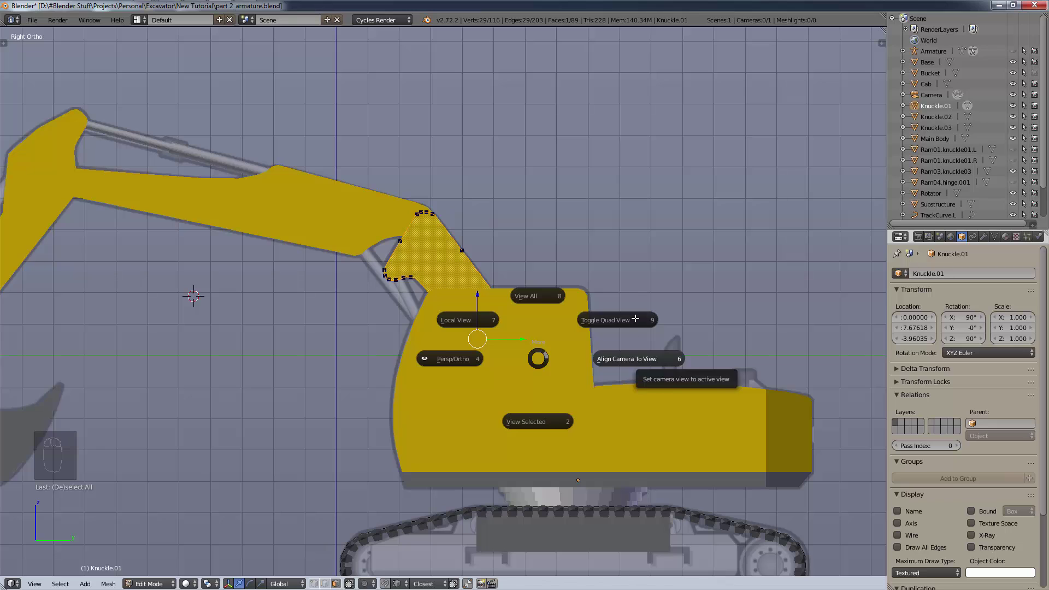
pyautogui.click(595, 315)
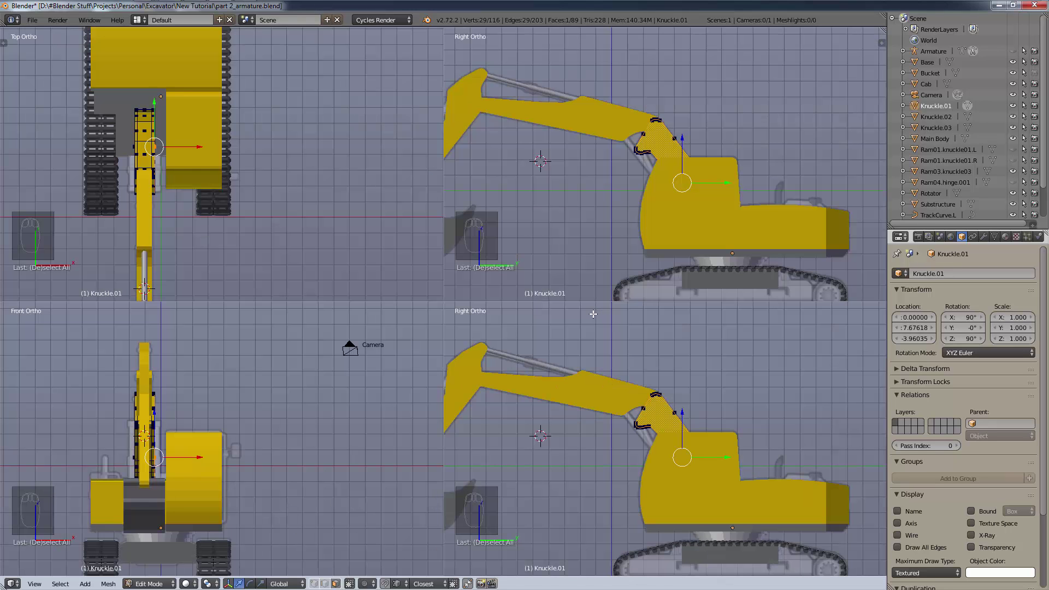
pyautogui.press('q')
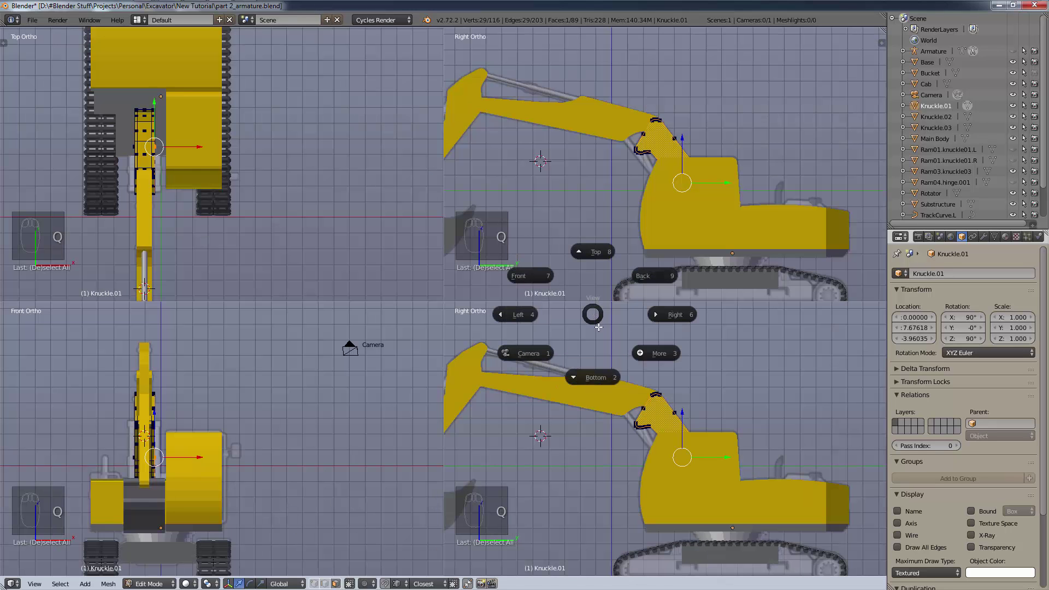
pyautogui.click(652, 331)
pyautogui.click(681, 326)
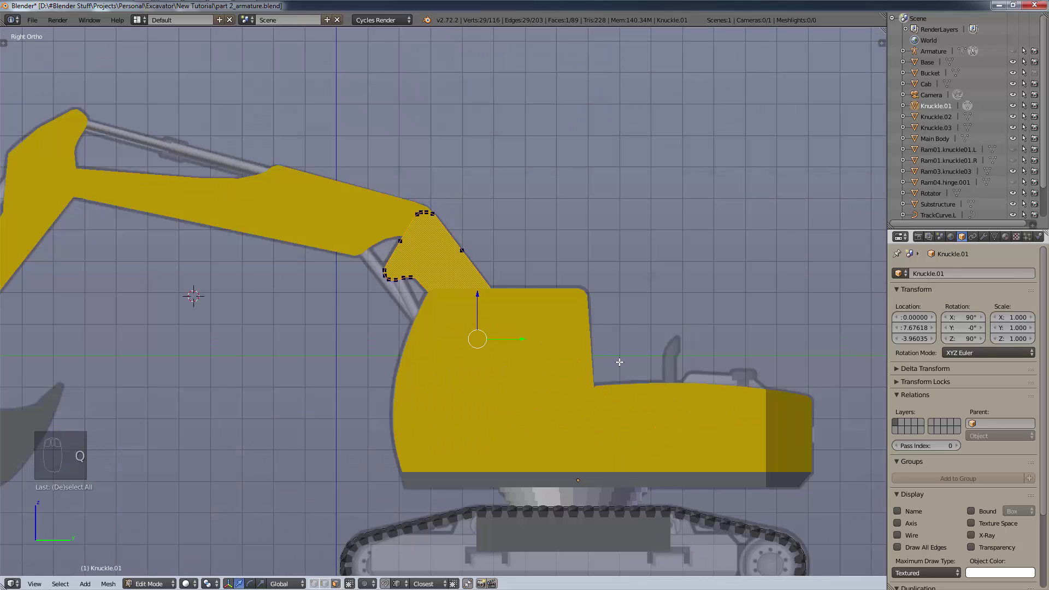
# - Fit the whole scene in the viewport with View All, and frame the selected knuckle face with View Selected
pyautogui.press('q')
pyautogui.click(663, 396)
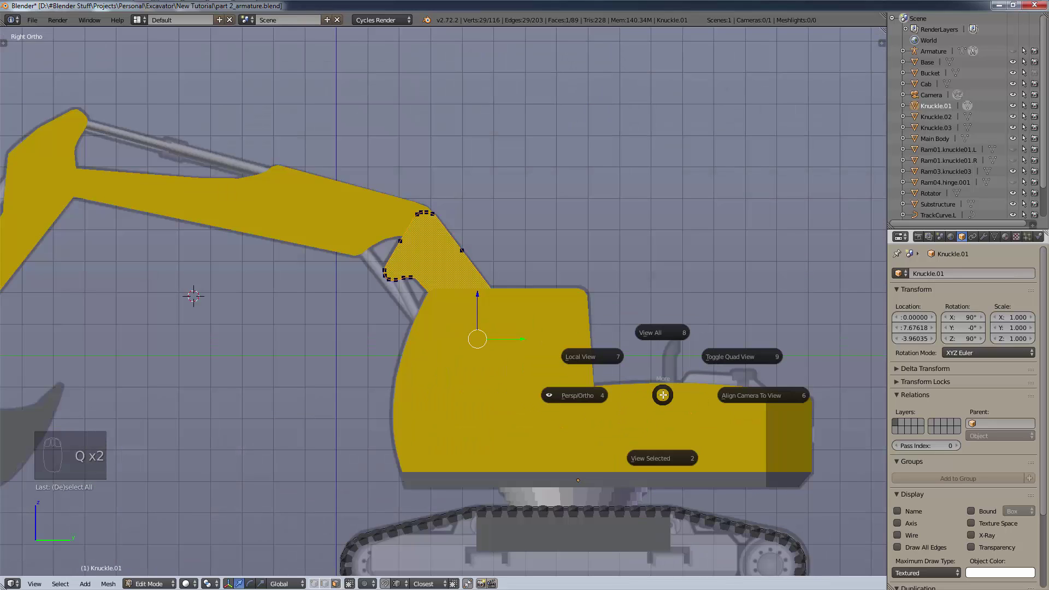
pyautogui.click(652, 331)
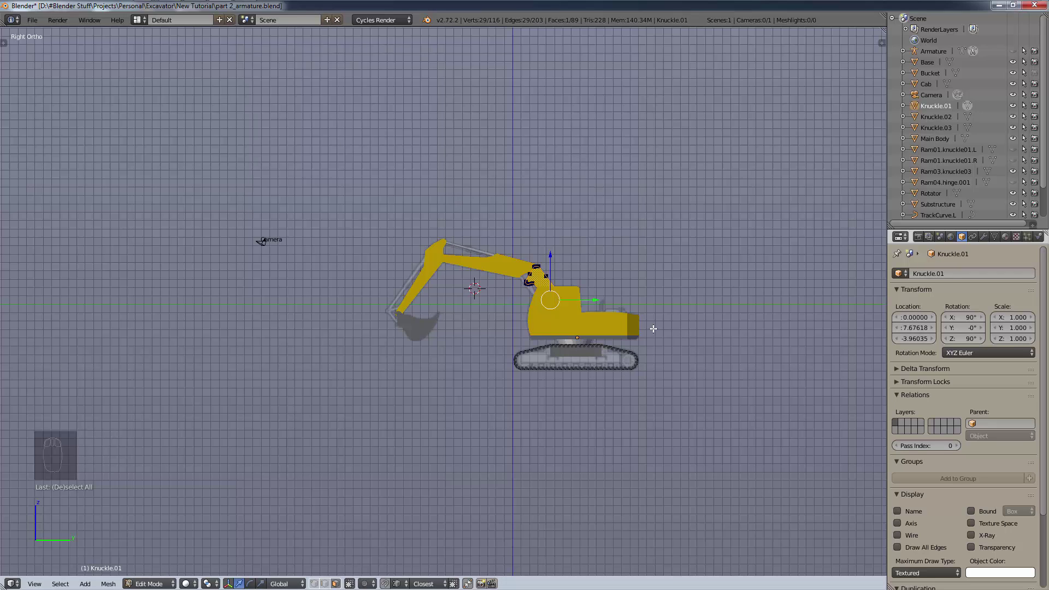
pyautogui.press('q')
pyautogui.click(715, 364)
pyautogui.click(723, 433)
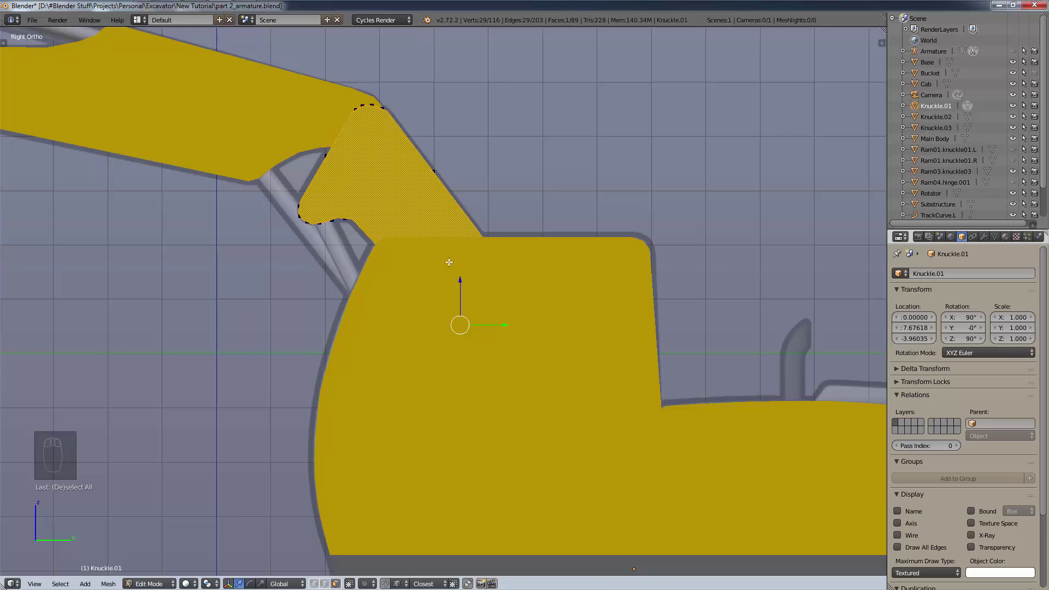
# - Switch the viewport from orthographic to perspective projection
pyautogui.scroll(-8, 481, 321)
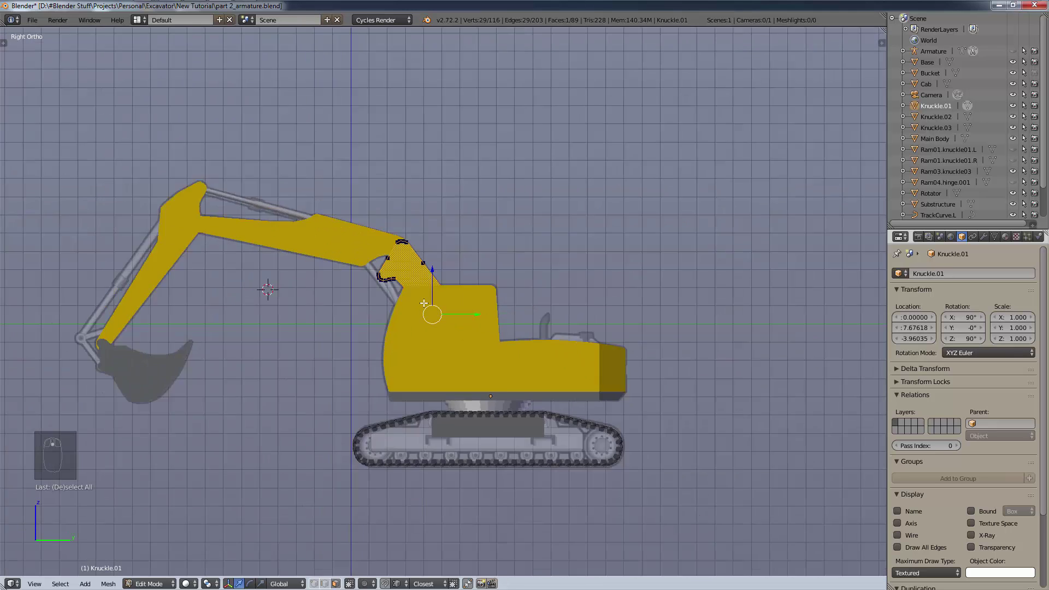
pyautogui.press('q')
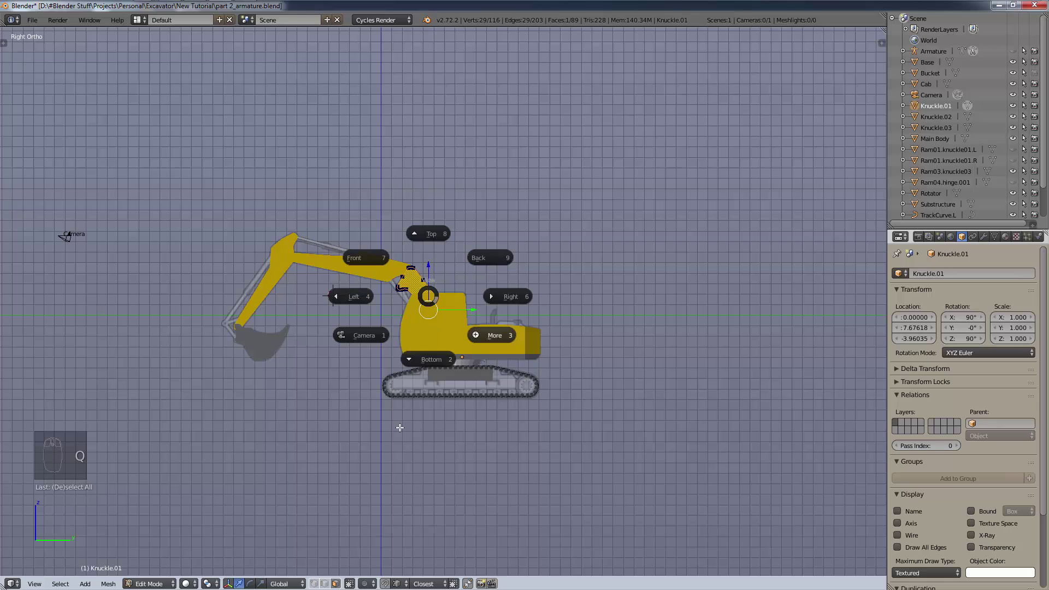
pyautogui.click(496, 334)
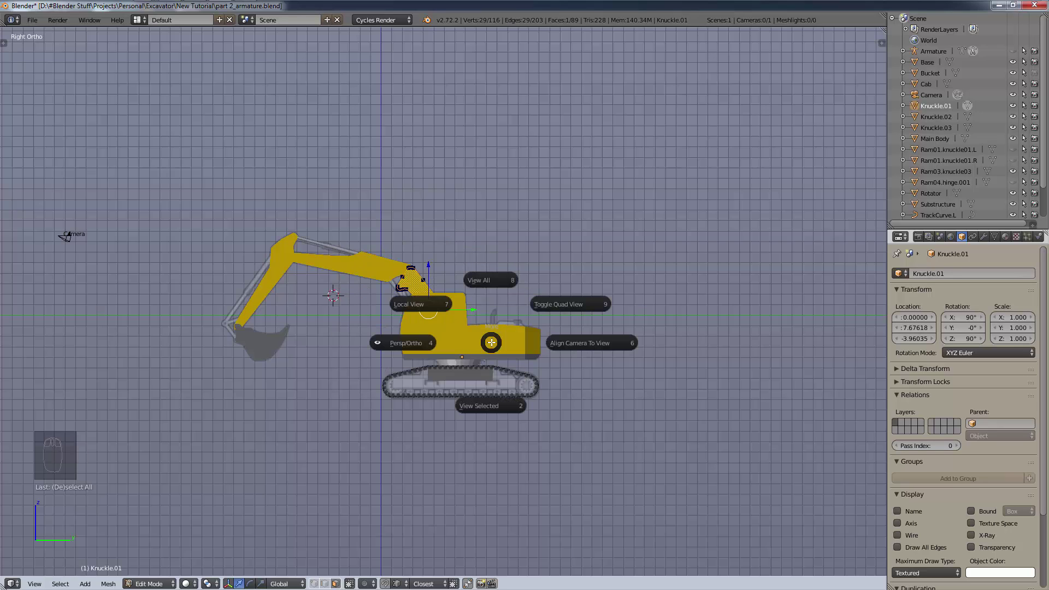
pyautogui.click(427, 344)
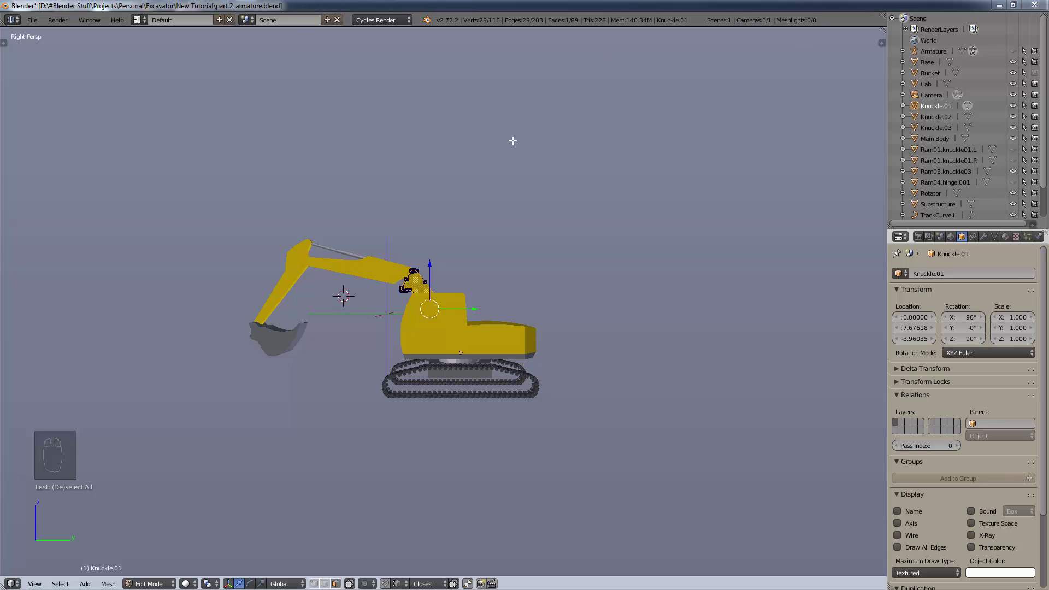
# - Set the main header area to the Info editor and enlarge it to expose the operation log
pyautogui.click(10, 19)
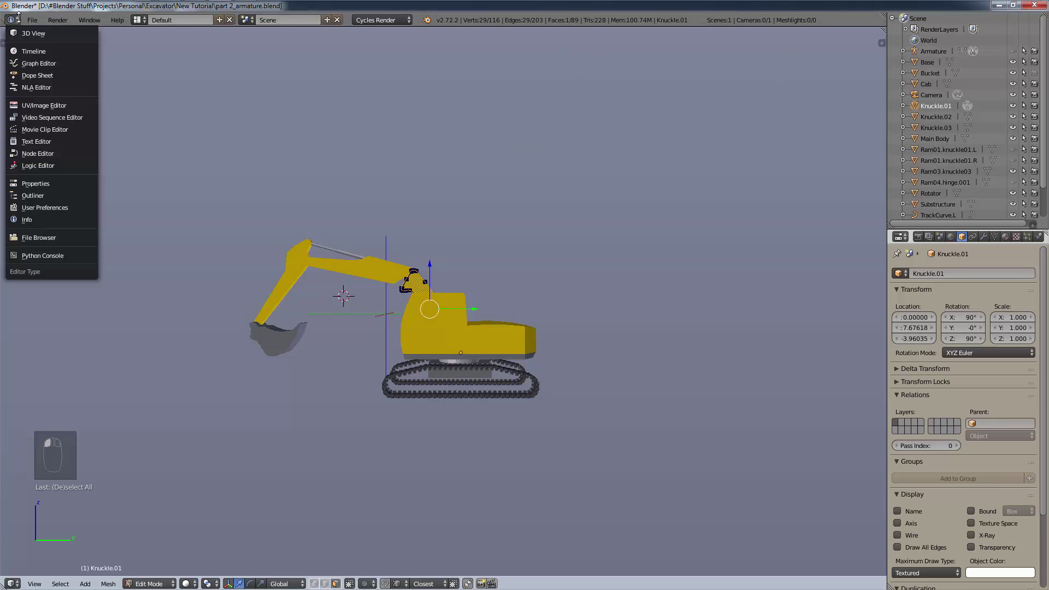
pyautogui.click(71, 218)
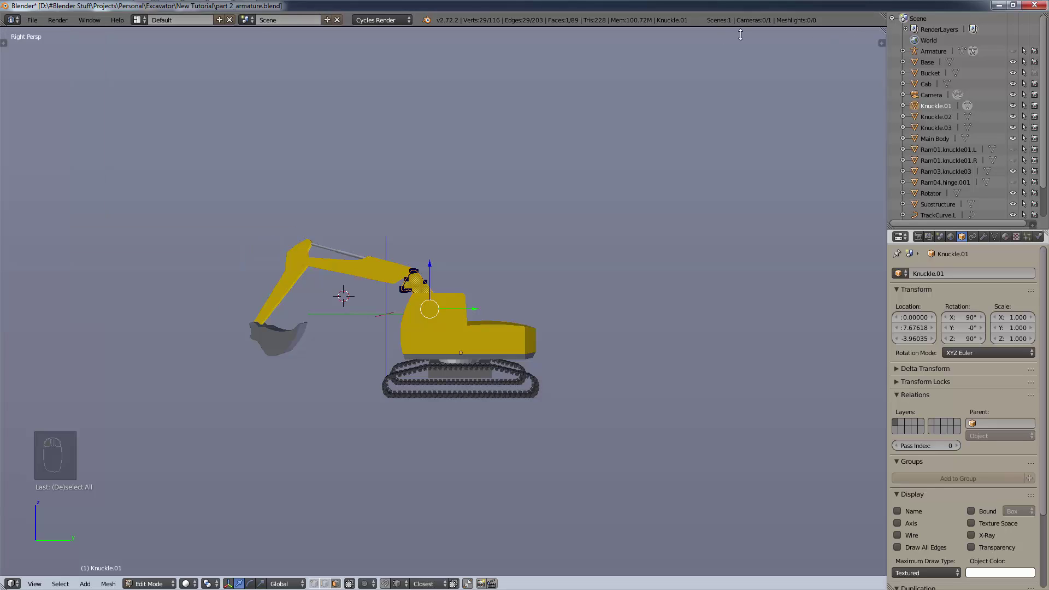
pyautogui.click(137, 20)
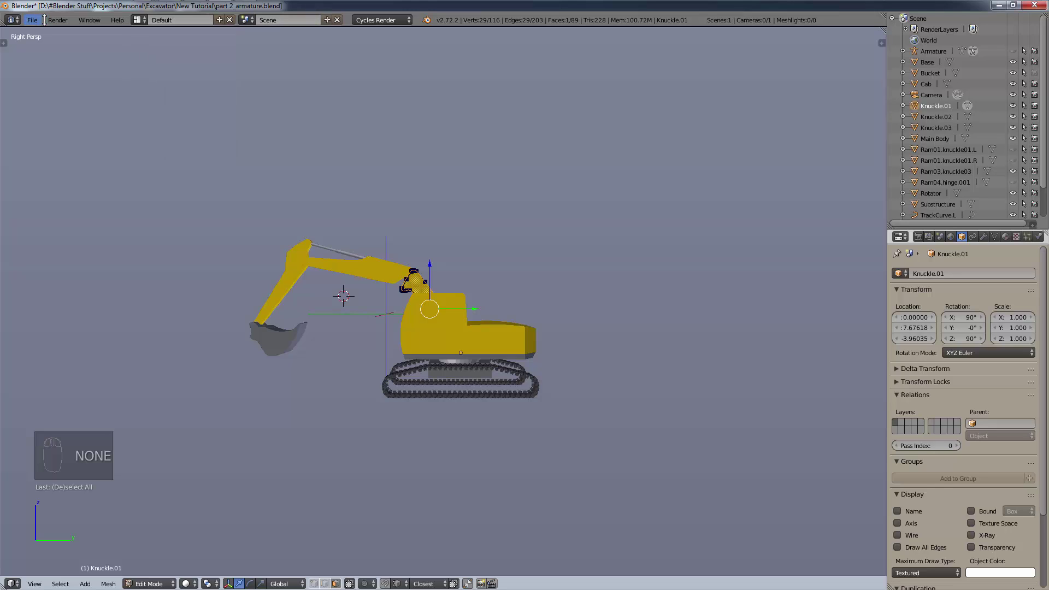
pyautogui.click(381, 19)
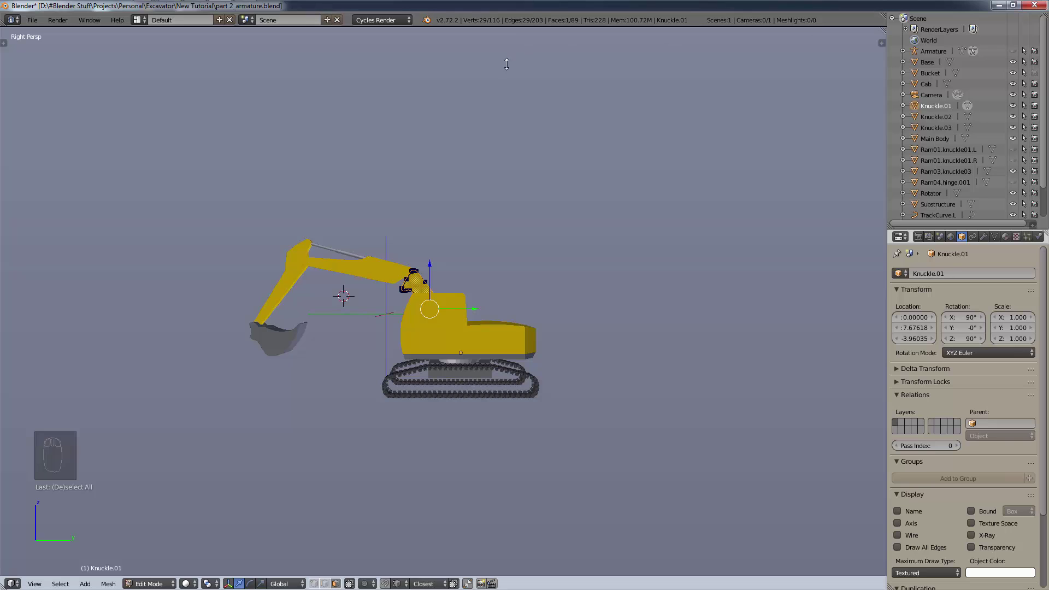
pyautogui.moveTo(518, 26); pyautogui.dragTo(512, 242)
# - Review the logged operations in the Info editor from the earliest error entries to the latest commands
pyautogui.scroll(6, 283, 75)
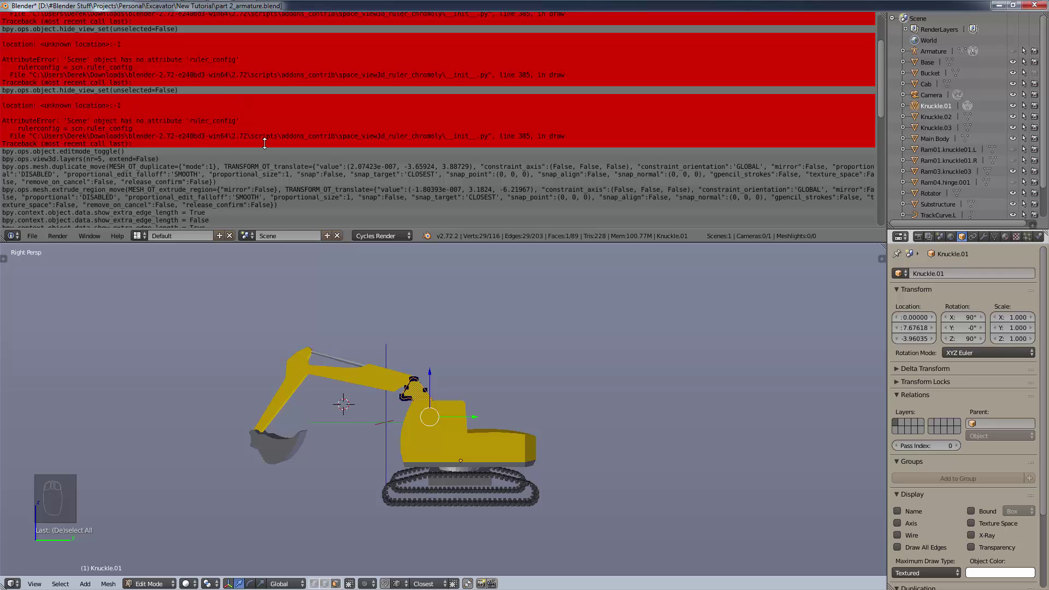
pyautogui.scroll(3, 268, 126)
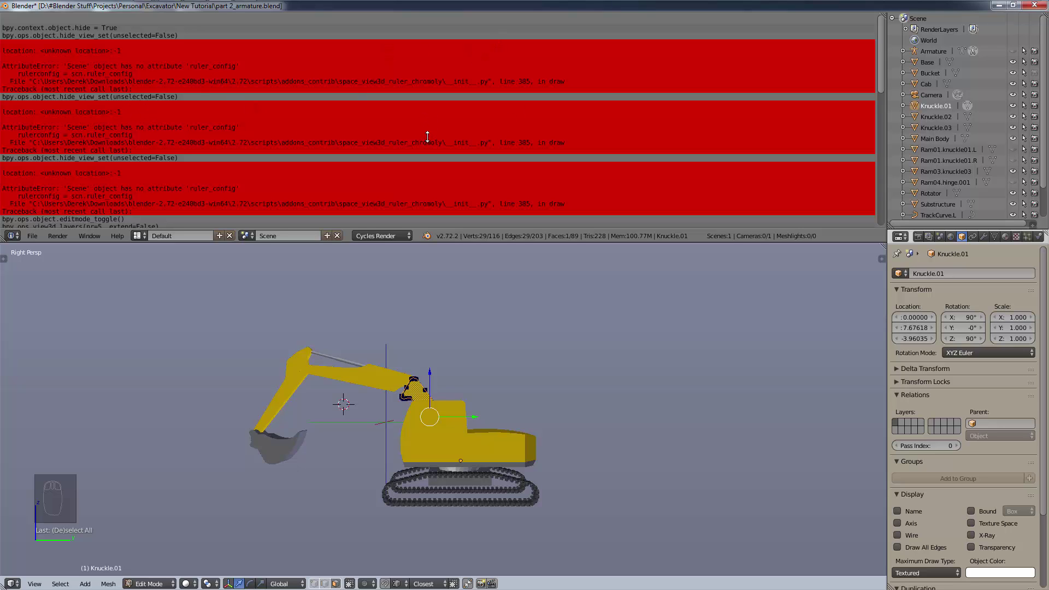
pyautogui.scroll(-15, 274, 178)
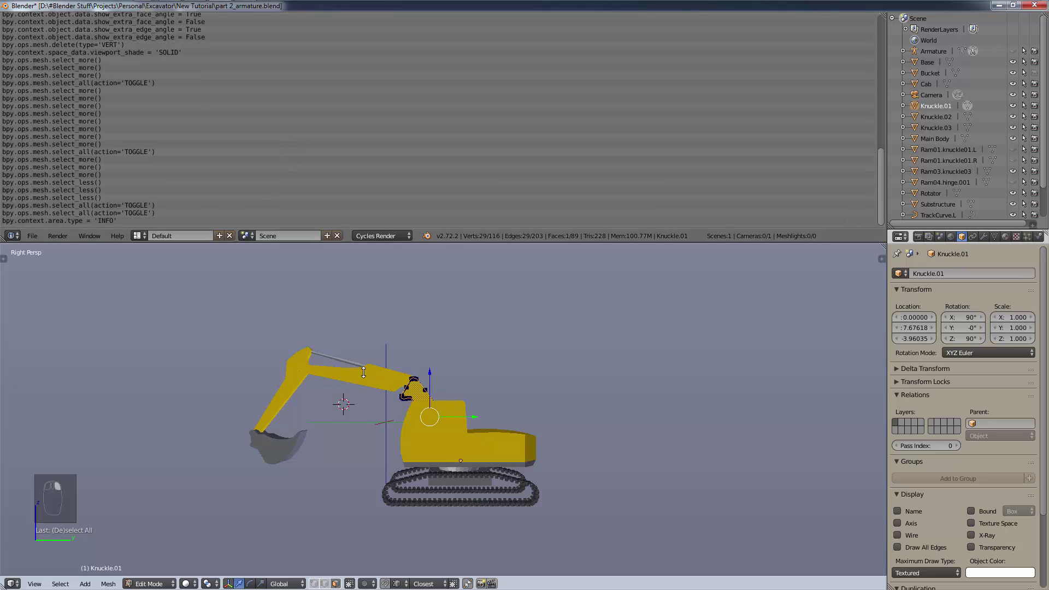
# - Take the first knuckle into Object Mode, and undo the trial move on Knuckle.02 with its mesh deselected
pyautogui.click(147, 583)
pyautogui.click(146, 571)
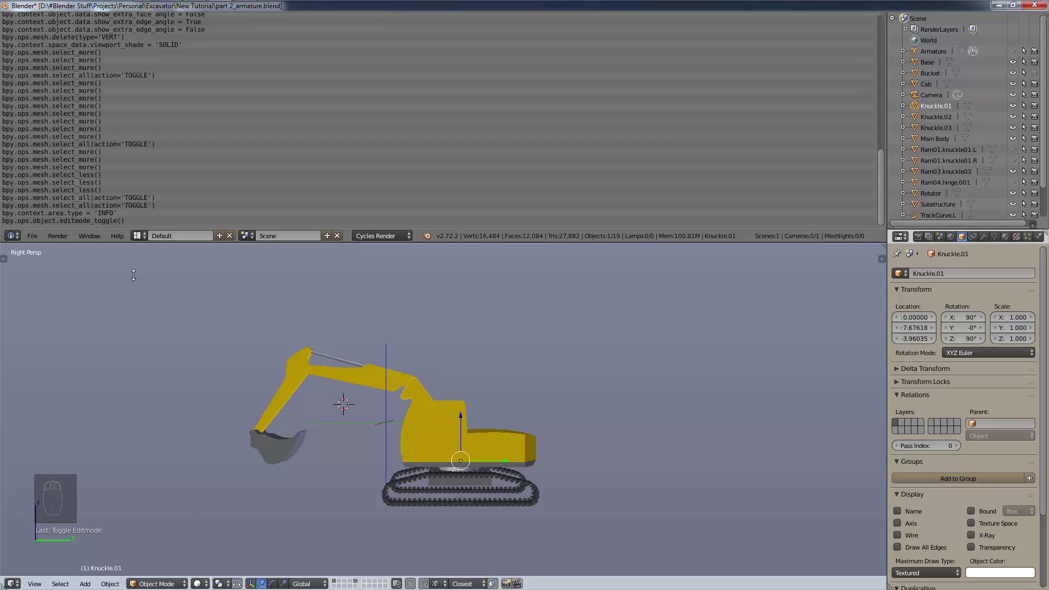
pyautogui.hotkey('ctrl', 'z')
pyautogui.press('a')
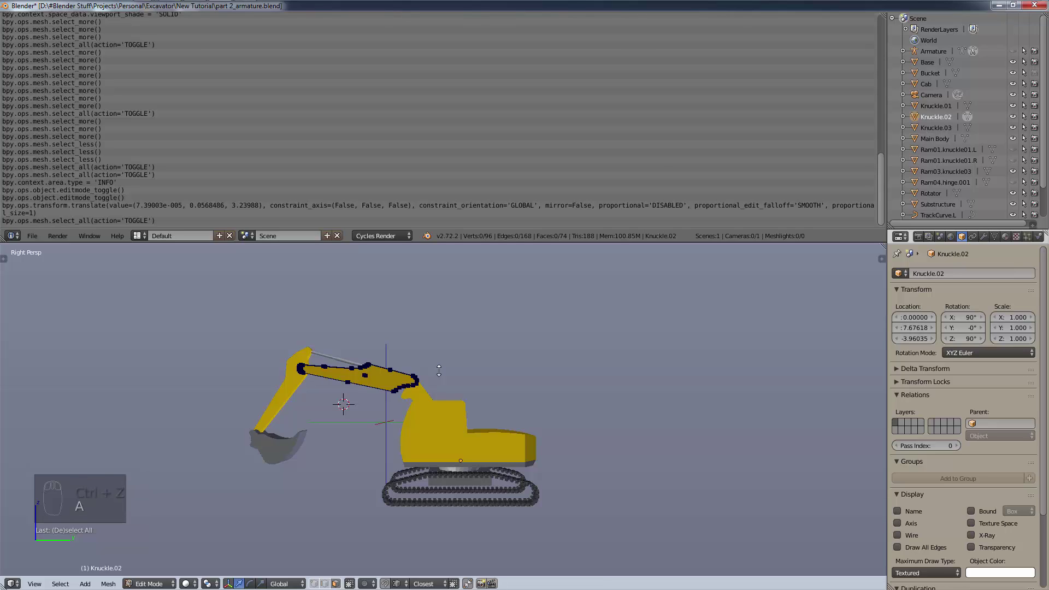
# - Unhide the Armature so its bones are shown along the excavator arm
pyautogui.press('KP_3')
pyautogui.press('KP_3')
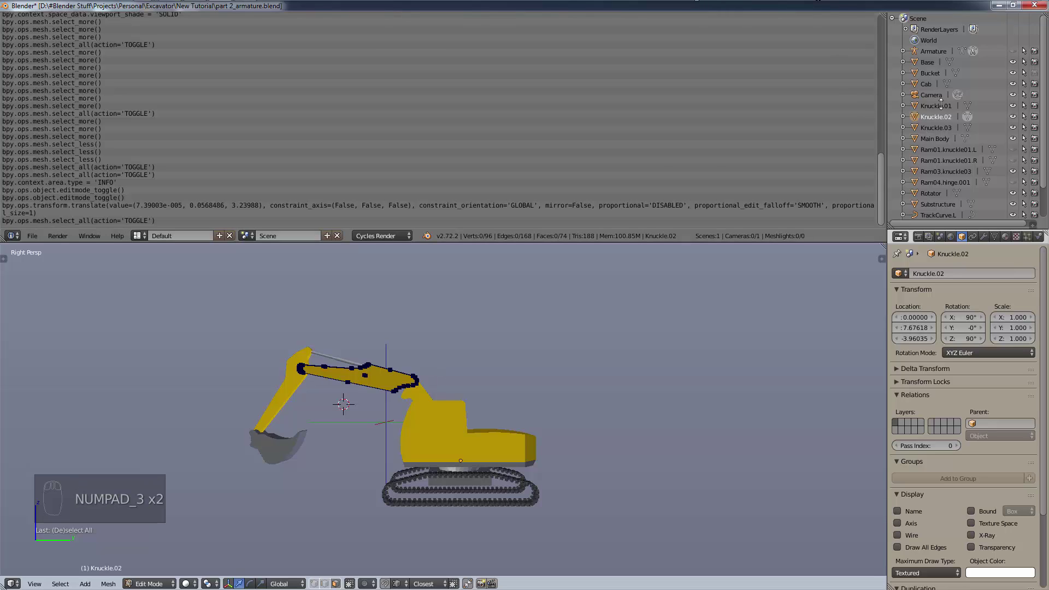
pyautogui.click(1012, 51)
pyautogui.scroll(2, 340, 377)
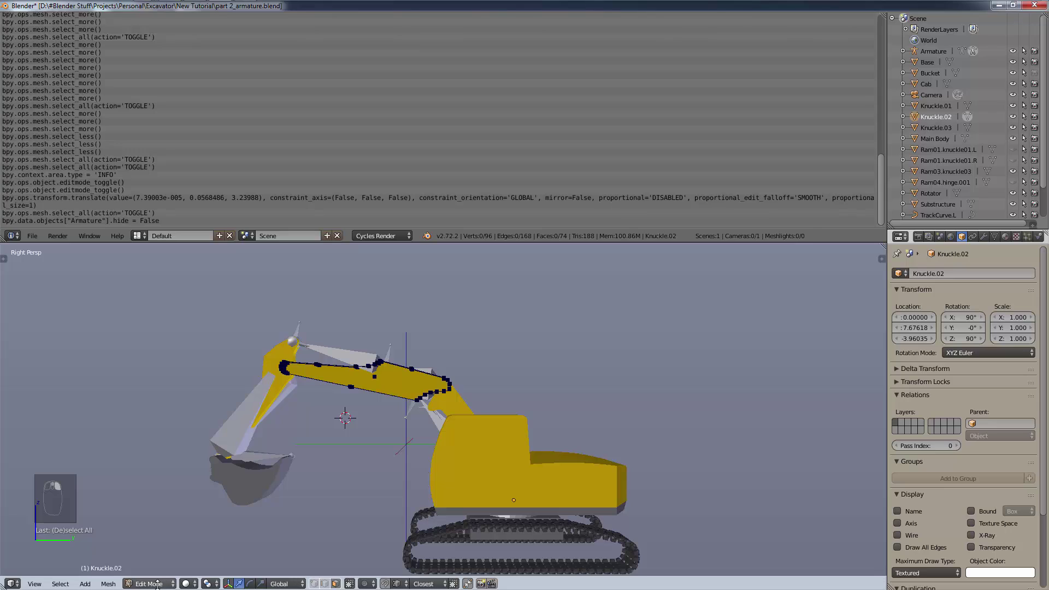
# - Switch Knuckle.02 to Object Mode and select the armature's Ram03 bone
pyautogui.hotkey('ctrl', 'Tab')
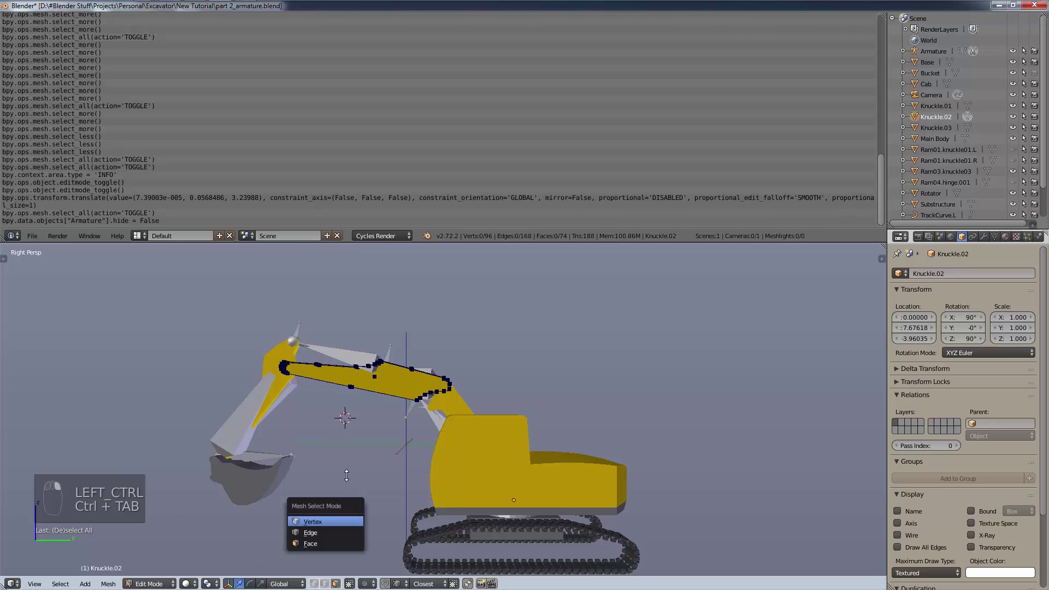
pyautogui.click(149, 583)
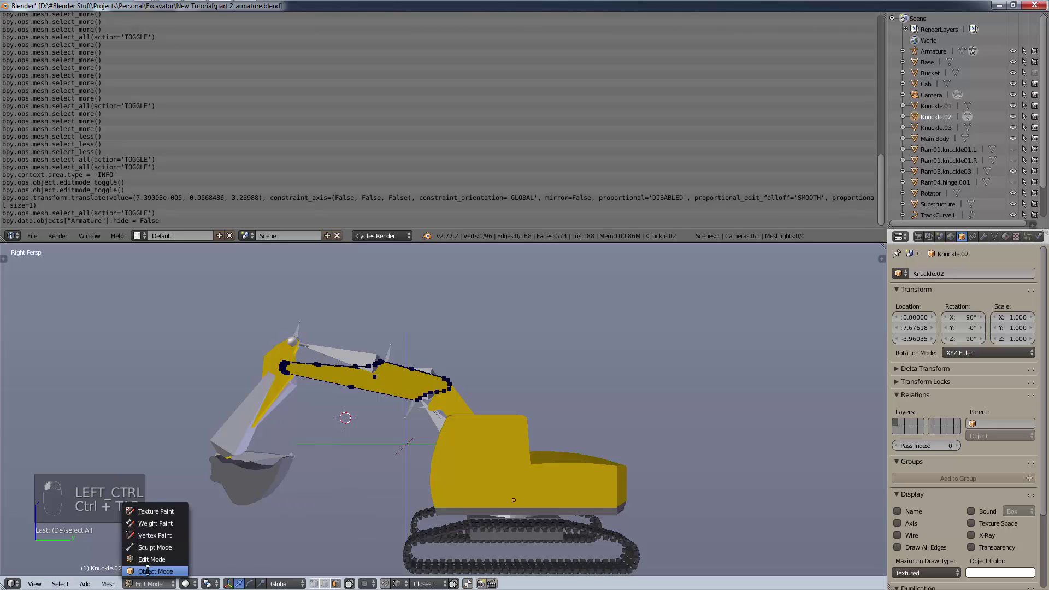
pyautogui.click(152, 570)
pyautogui.rightClick(374, 364)
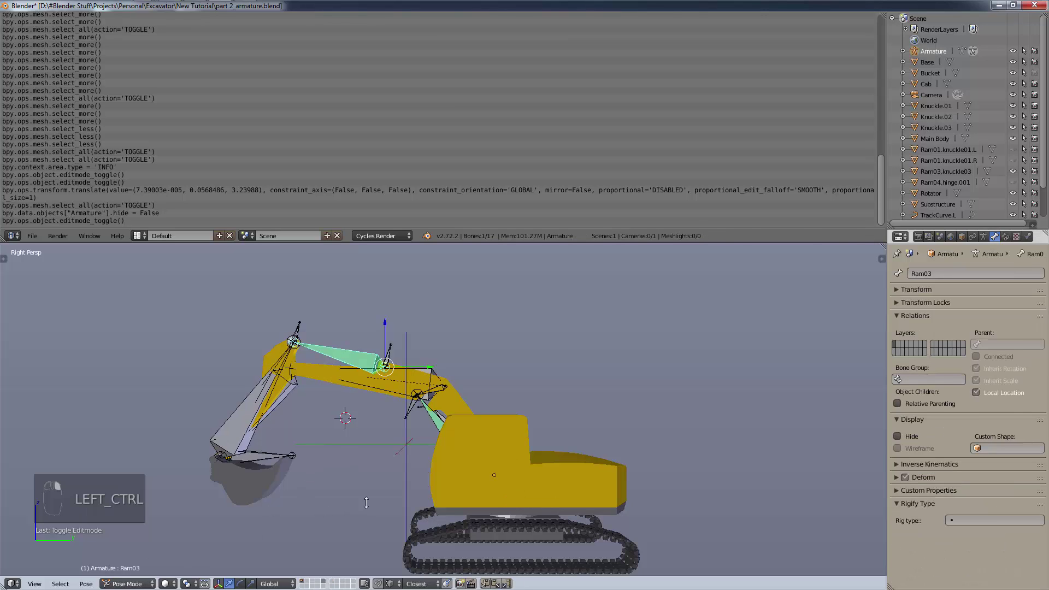
# - Toggle the armature between Object Mode and Pose Mode repeatedly, ending in Pose Mode
pyautogui.hotkey('ctrl', 'Tab')
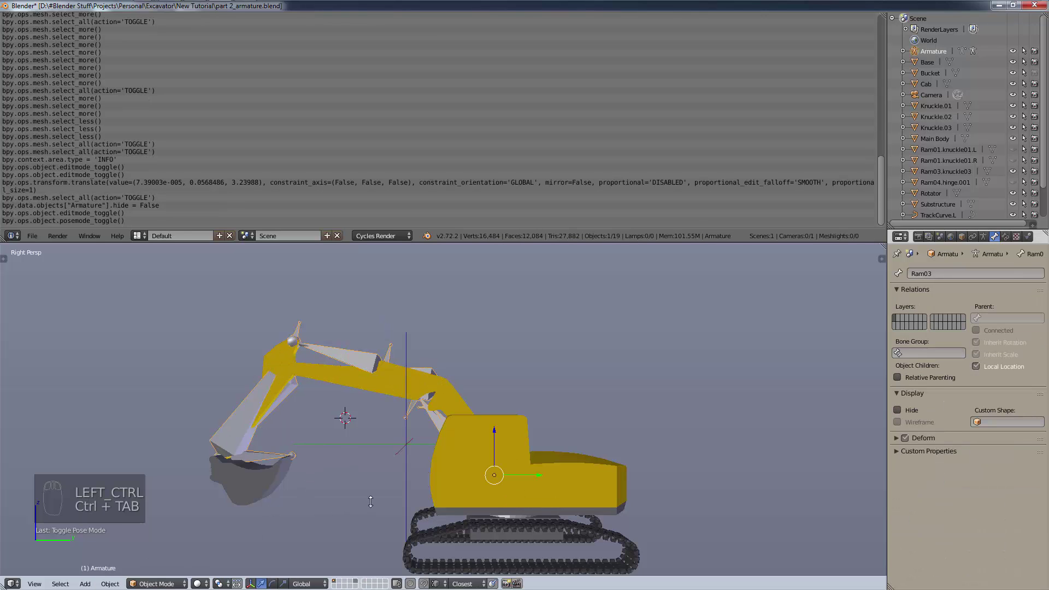
pyautogui.hotkey('ctrl', 'Tab')
pyautogui.hotkey('ctrl', 'Tab')
pyautogui.hotkey('ctrl', 'Tab')
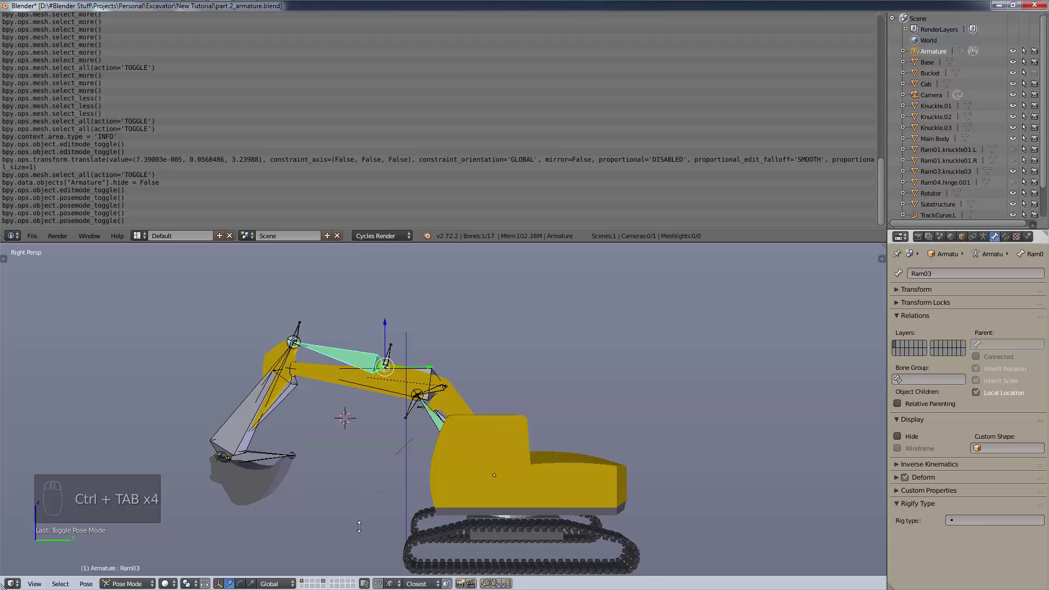
# - Select the RamDuals01.Control bone near the excavator cab, viewed from the opposite side
pyautogui.moveTo(192, 285); pyautogui.dragTo(214, 438, button='middle')
pyautogui.rightClick(215, 438)
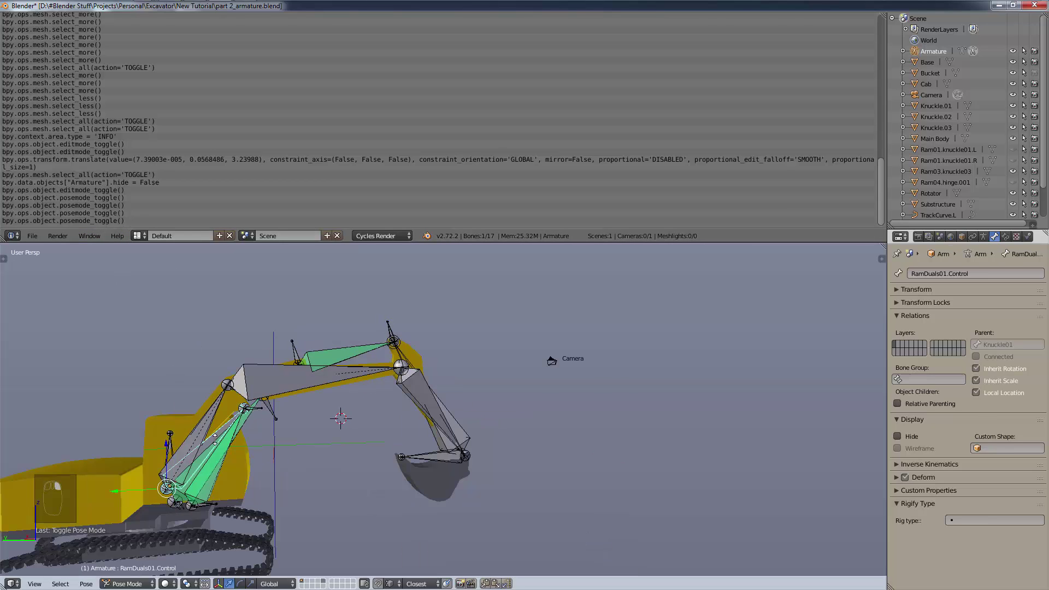
# - Select the Knuckle01 bone and freely rotate it about 0.22 radians so the arm's bone chain swings downward
pyautogui.rightClick(215, 437)
pyautogui.press('r')
pyautogui.press('r')
pyautogui.click(224, 423)
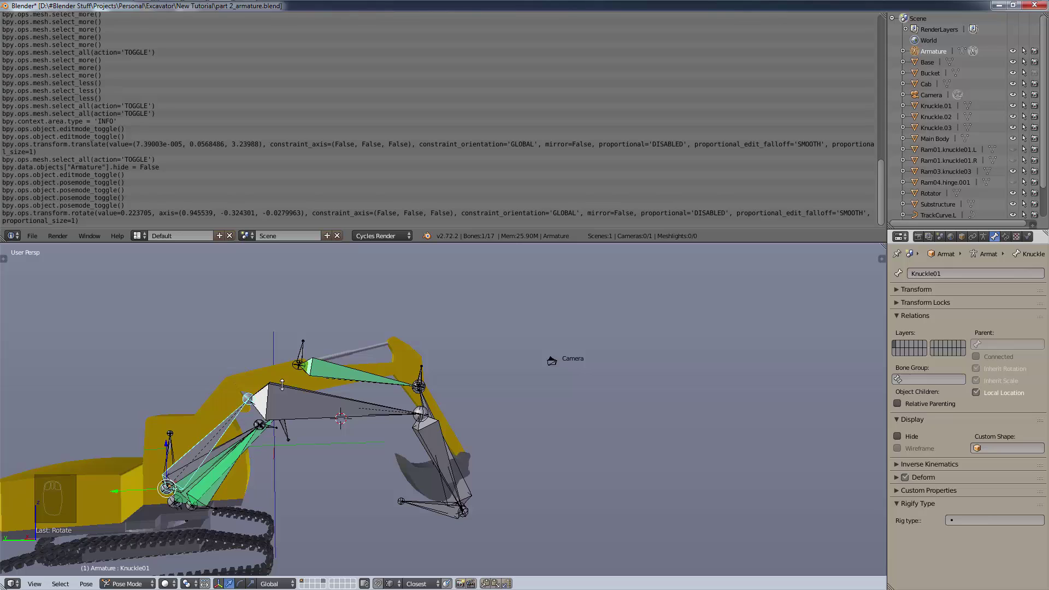
# - Show Knuckle01's bone constraint settings and rotate the bone about -0.53 radians so the chain swings up above the arm
pyautogui.click(1004, 236)
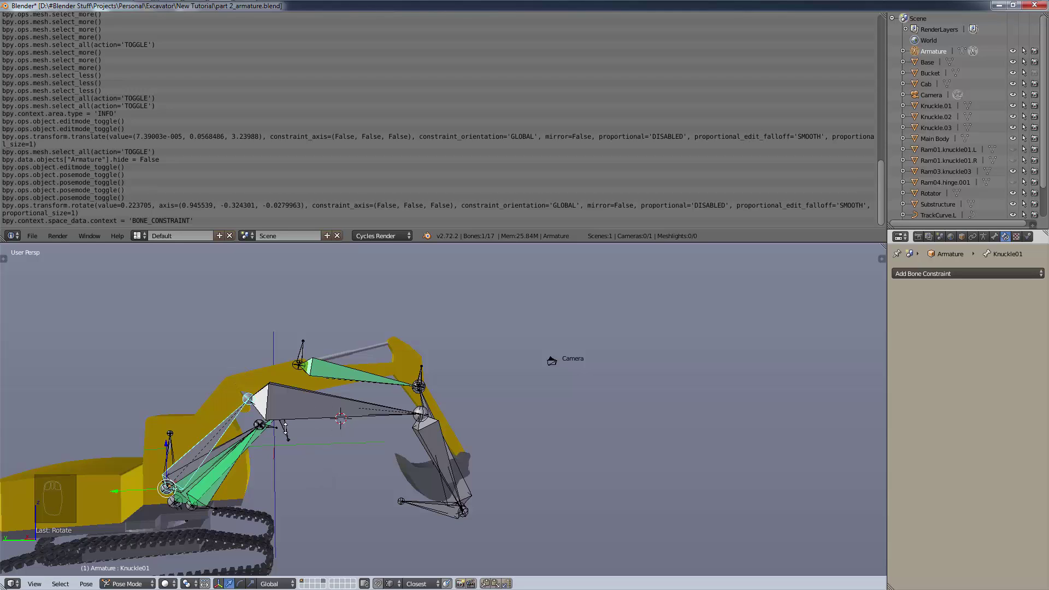
pyautogui.press('r')
pyautogui.click(267, 385)
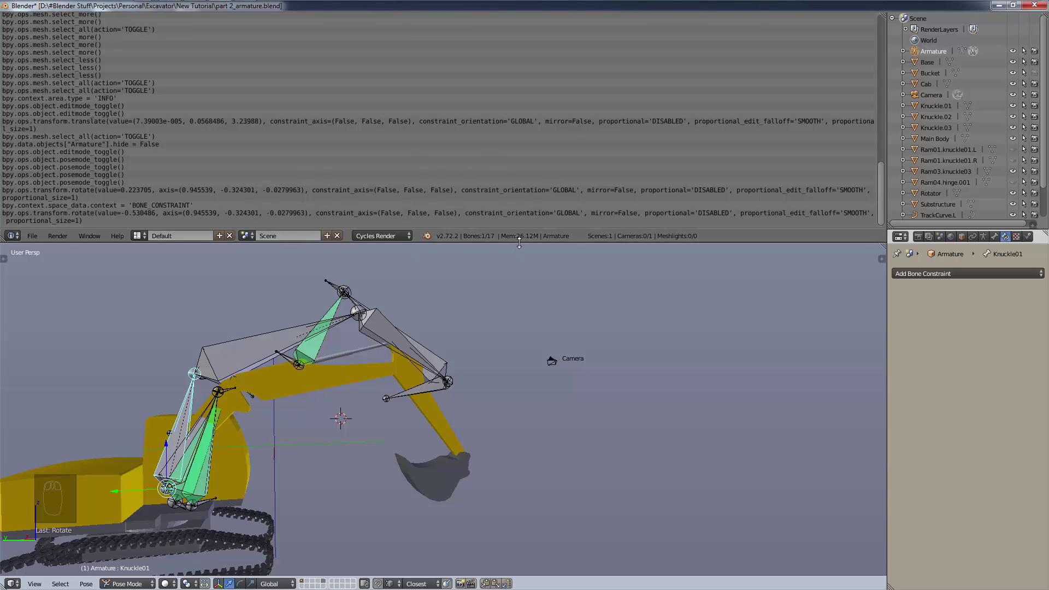
# - Enlarge the Info log to review its recorded operations, marking a select_all entry, and collapse it to its header
pyautogui.moveTo(519, 243); pyautogui.dragTo(573, 531)
pyautogui.scroll(5, 601, 371)
pyautogui.click(597, 371)
pyautogui.scroll(-8, 578, 415)
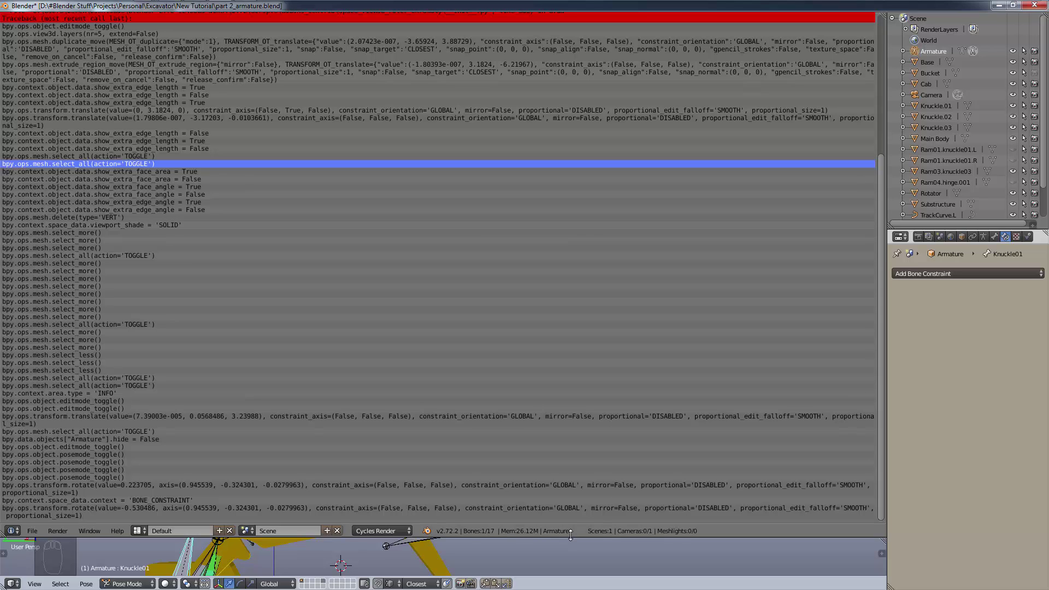
pyautogui.moveTo(569, 537); pyautogui.dragTo(517, 17)
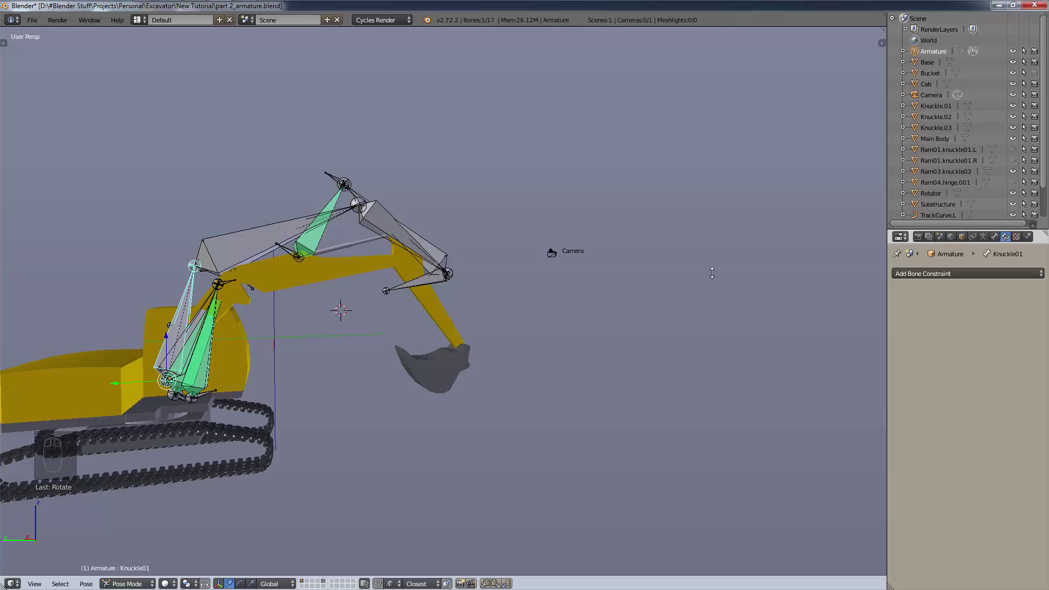
# - Return the armature to Object Mode, select the Knuckle.02 mesh and show its YellowPaint material settings
pyautogui.hotkey('ctrl', 'Tab')
pyautogui.rightClick(274, 283)
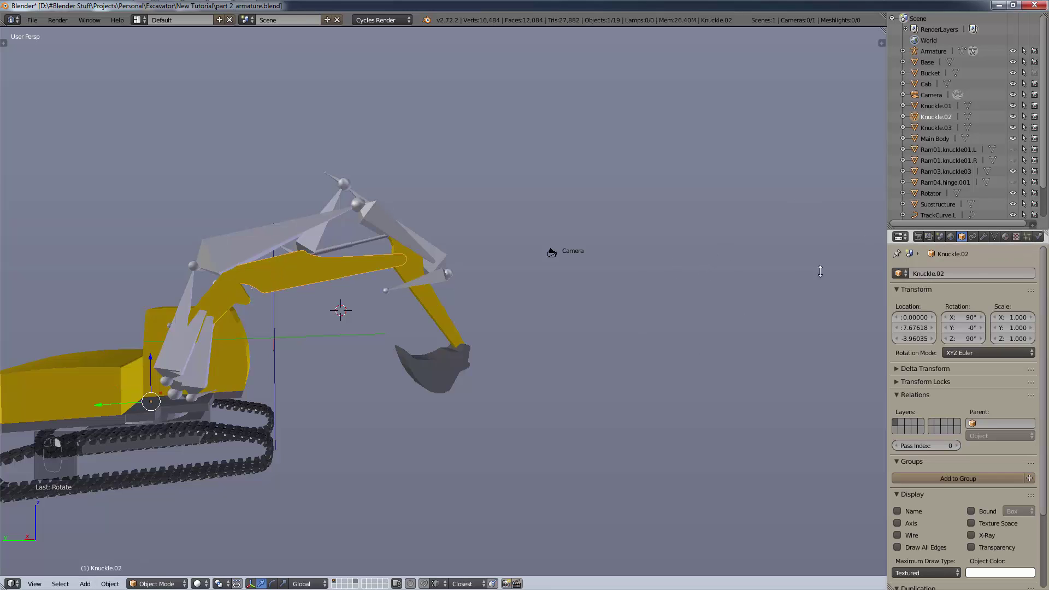
pyautogui.click(1004, 237)
pyautogui.scroll(-1, 890, 405)
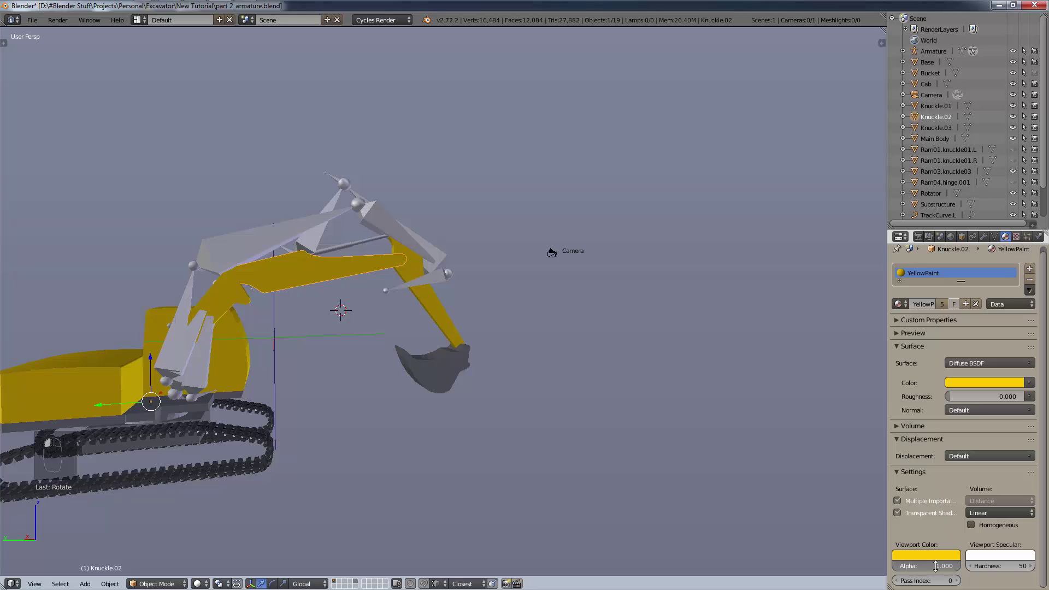
# - Show Knuckle.02's object settings and try adjusting its rotation angles and Z scale
pyautogui.click(962, 236)
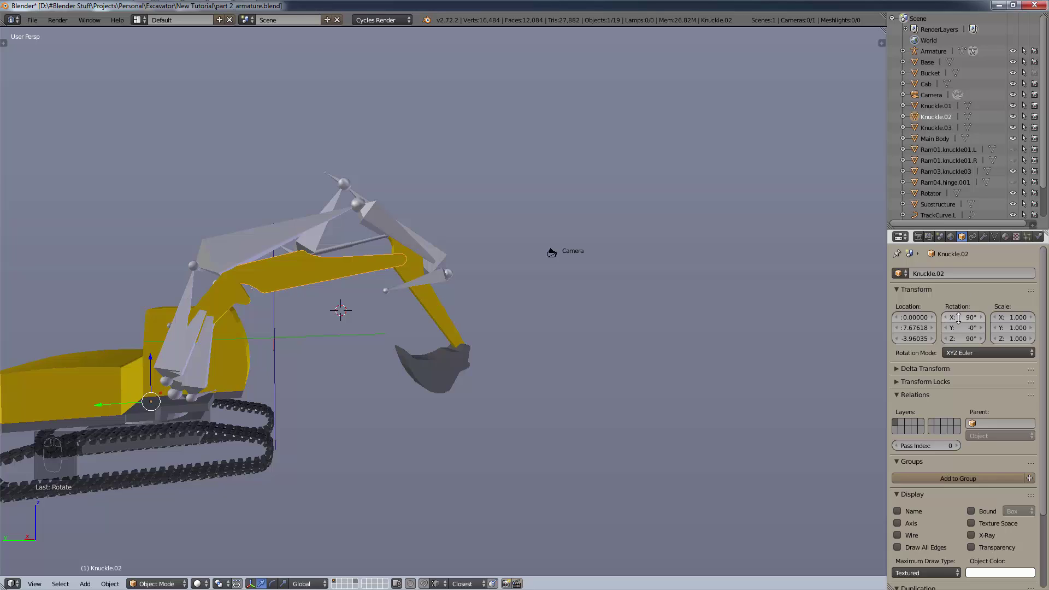
pyautogui.moveTo(958, 328); pyautogui.dragTo(959, 328)
pyautogui.moveTo(969, 340)
pyautogui.mouseDown()
pyautogui.moveTo(978, 337)
pyautogui.moveTo(960, 334)
pyautogui.moveTo(963, 300)
pyautogui.moveTo(960, 347)
pyautogui.moveTo(947, 263)
pyautogui.moveTo(939, 349)
pyautogui.moveTo(928, 327)
pyautogui.moveTo(954, 306)
pyautogui.moveTo(963, 62)
pyautogui.moveTo(962, 327)
pyautogui.moveTo(1003, 339)
pyautogui.moveTo(965, 342)
pyautogui.mouseUp()
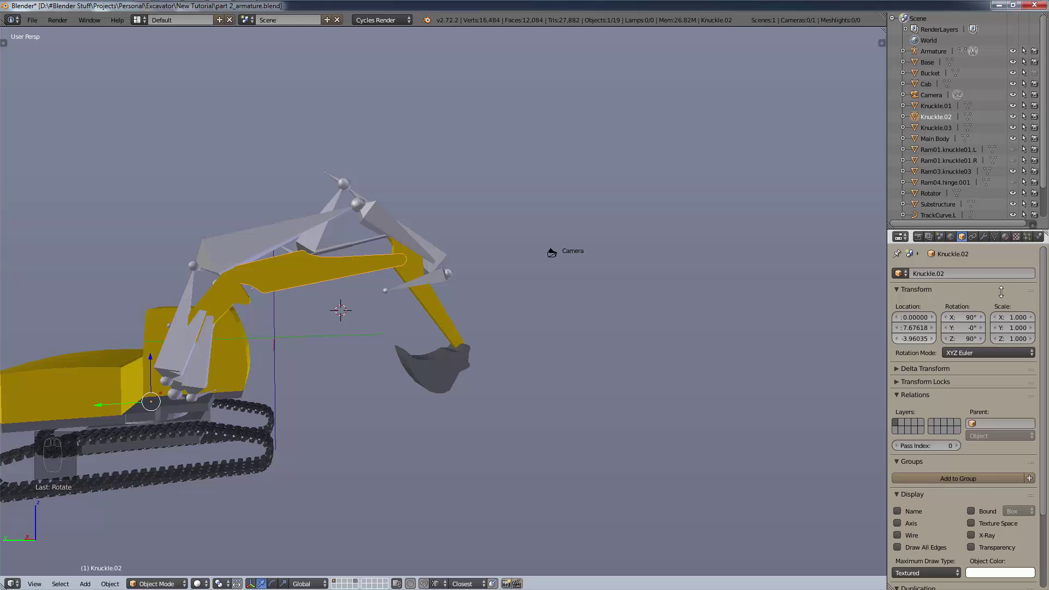
pyautogui.moveTo(1025, 339)
pyautogui.mouseDown()
pyautogui.moveTo(1026, 326)
pyautogui.moveTo(1037, 331)
pyautogui.mouseUp()
pyautogui.rightClick(1037, 331)
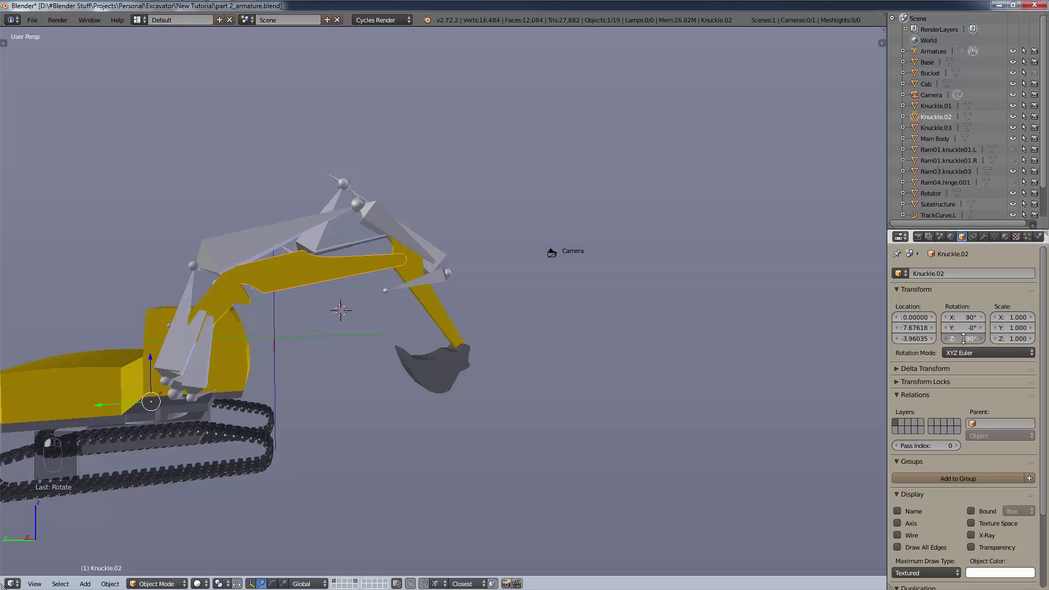
pyautogui.moveTo(963, 339)
pyautogui.mouseDown()
pyautogui.moveTo(979, 292)
pyautogui.moveTo(965, 451)
pyautogui.moveTo(948, 335)
pyautogui.moveTo(960, 225)
pyautogui.moveTo(952, 72)
pyautogui.moveTo(43, 115)
pyautogui.moveTo(963, 338)
pyautogui.mouseUp()
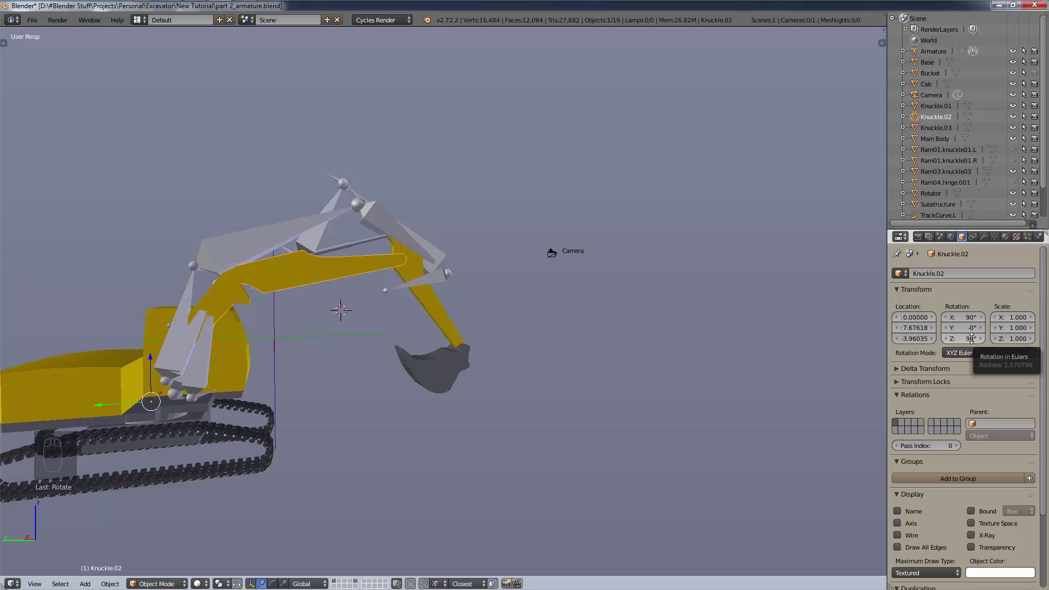
# - Look through Knuckle.02's constraint, modifier and mesh data settings and lower the YellowPaint material's viewport hardness to about 41
pyautogui.click(973, 237)
pyautogui.click(984, 237)
pyautogui.click(993, 236)
pyautogui.click(1005, 236)
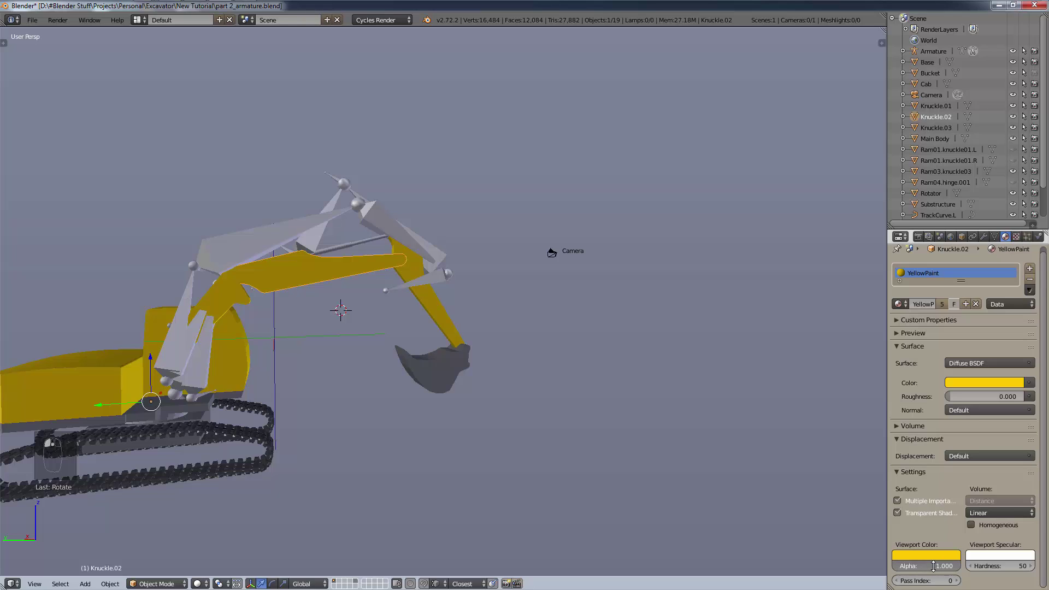
pyautogui.moveTo(982, 565); pyautogui.dragTo(971, 565)
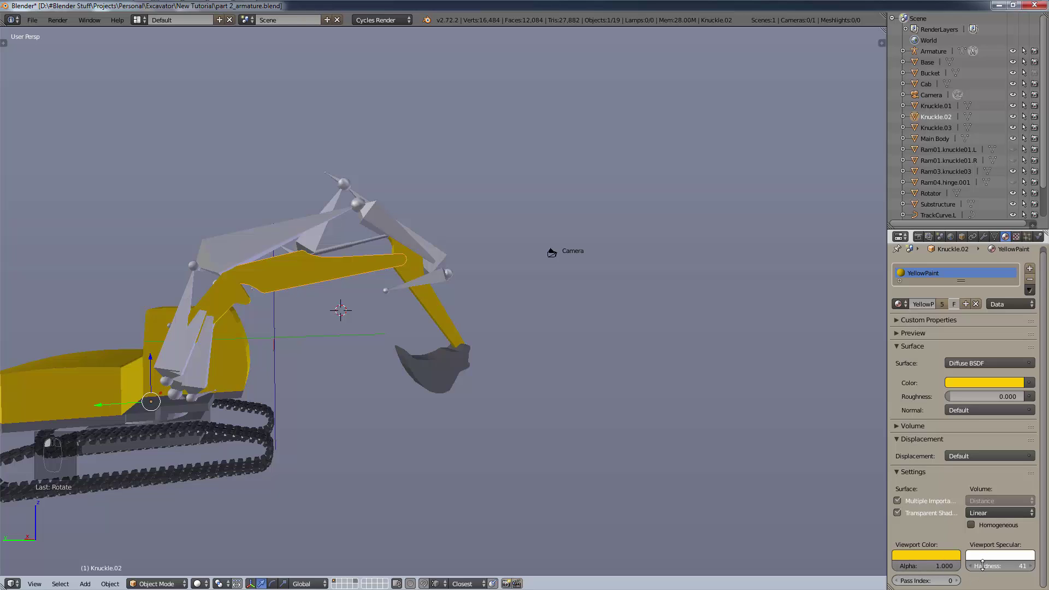
pyautogui.moveTo(965, 569); pyautogui.dragTo(950, 579)
# - Set Knuckle.02's Z rotation to 90° in its object transform settings
pyautogui.moveTo(890, 230); pyautogui.dragTo(890, 237)
pyautogui.click(961, 243)
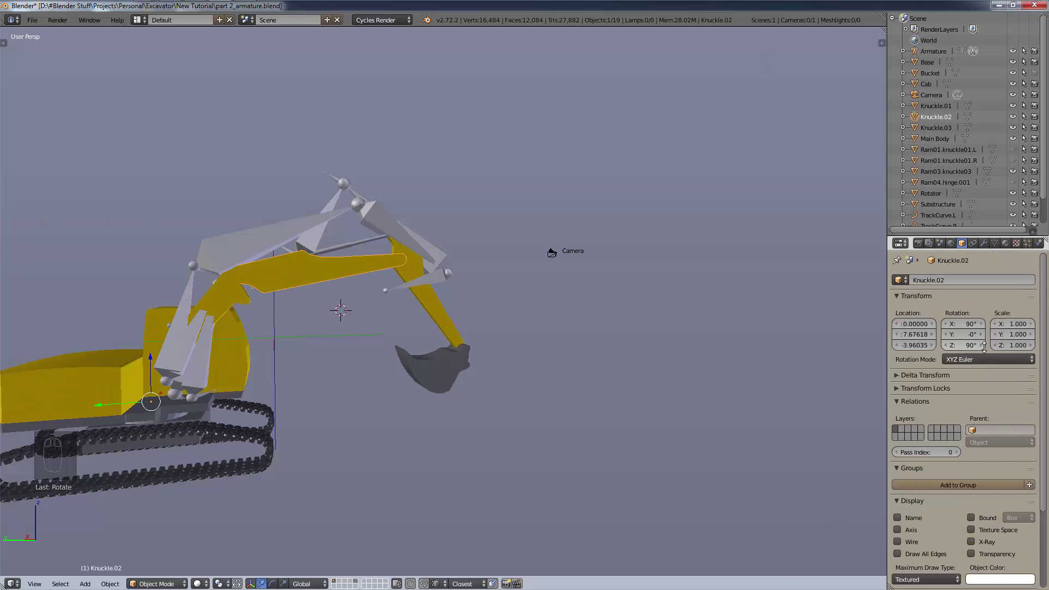
pyautogui.click(962, 344)
pyautogui.write('90d')
pyautogui.press('Return')
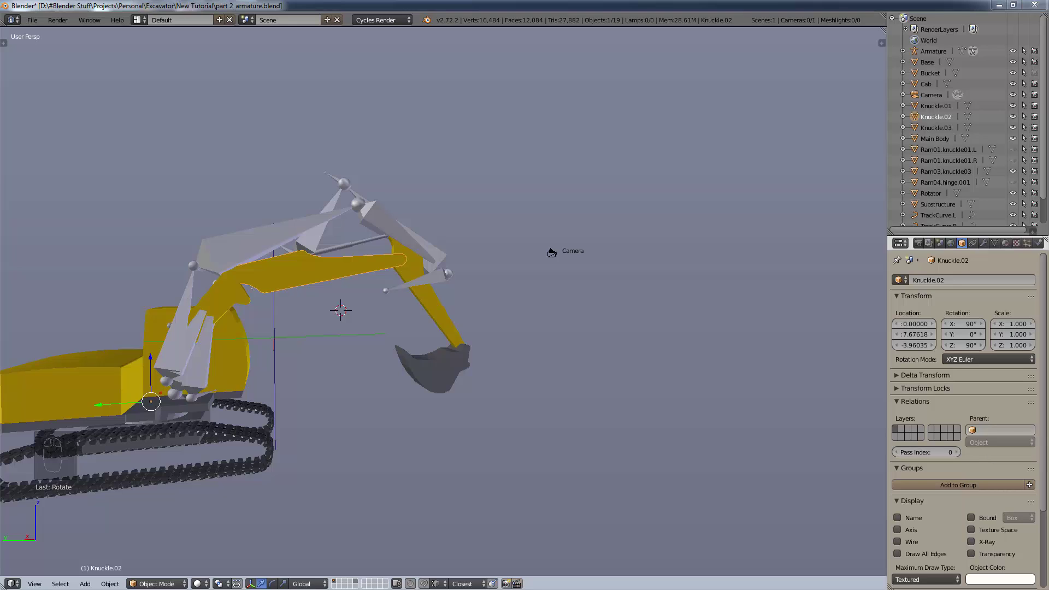
# - Move Knuckle.02 off layer 1 and onto layer 11
pyautogui.moveTo(431, 292); pyautogui.dragTo(561, 355, button='middle')
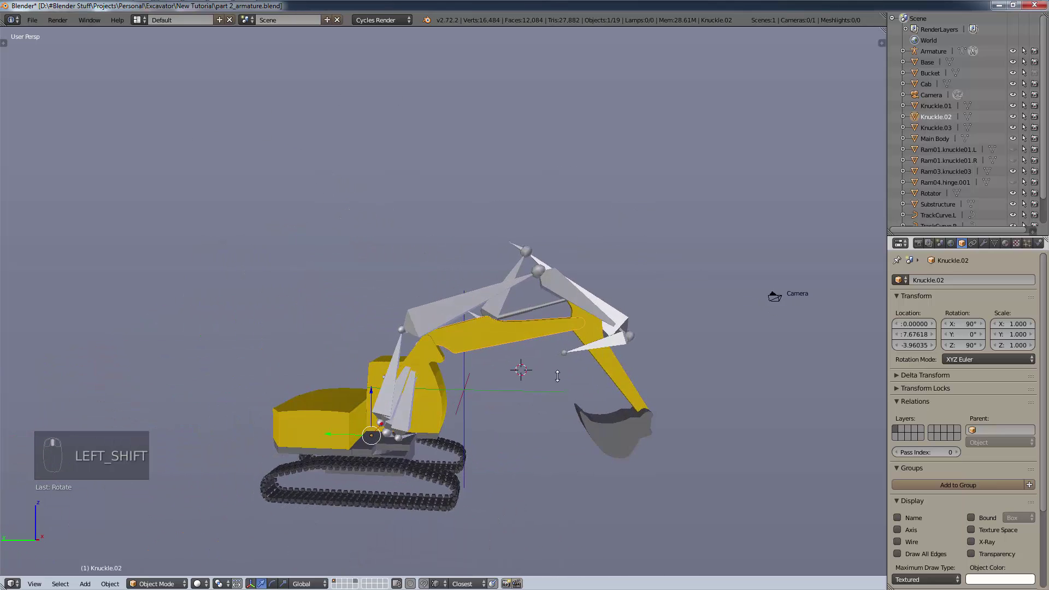
pyautogui.scroll(4, 516, 383)
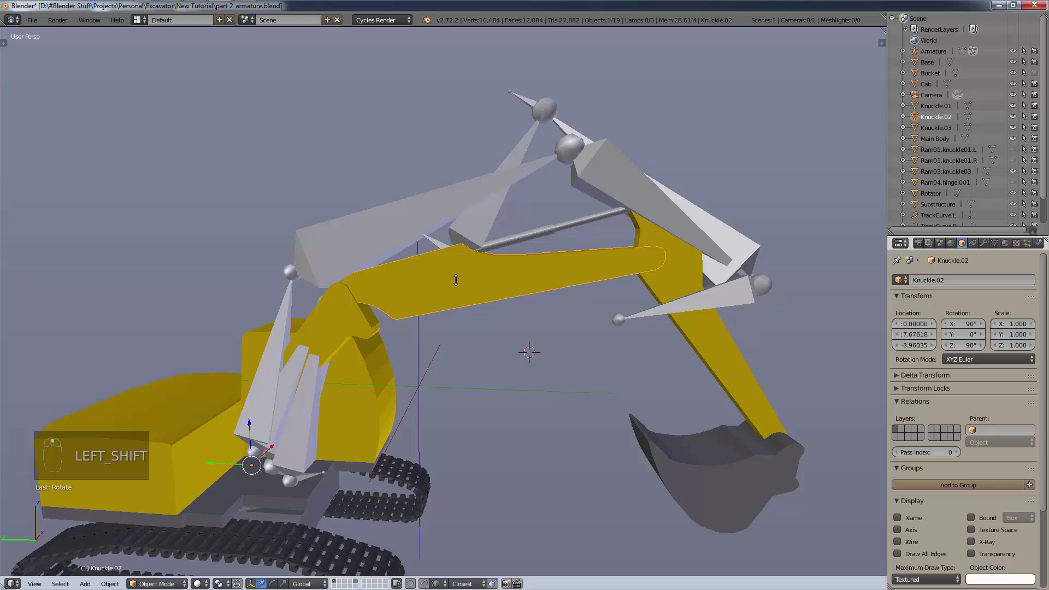
pyautogui.press('m')
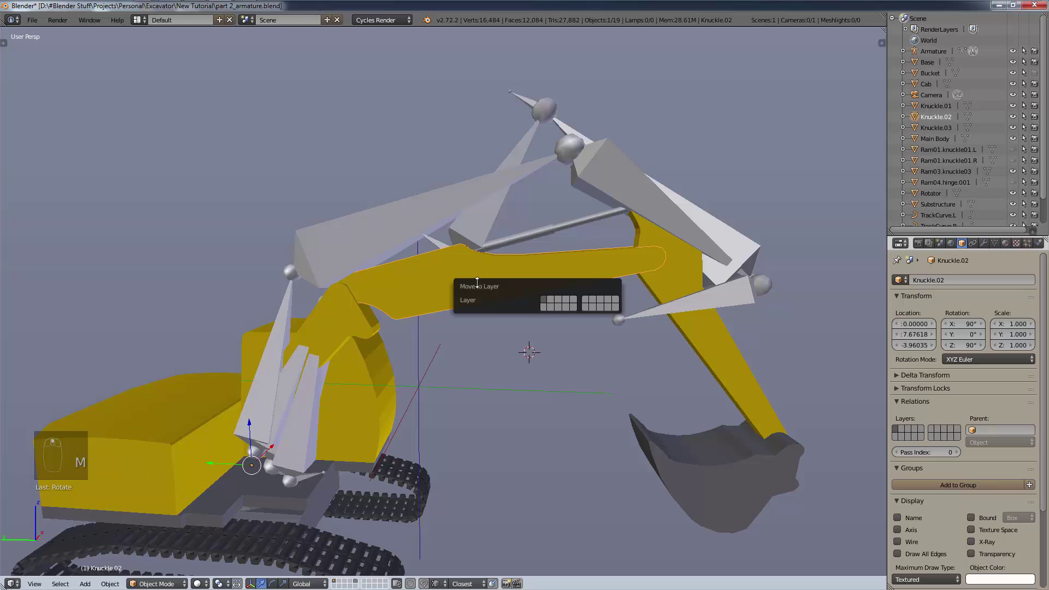
pyautogui.click(550, 300)
pyautogui.click(548, 302)
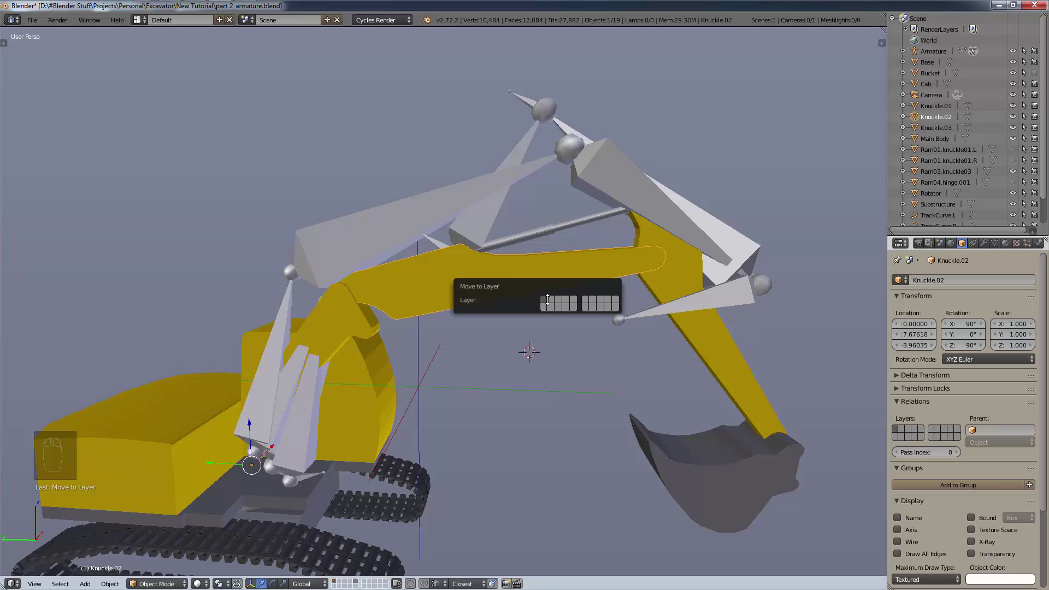
pyautogui.click(551, 301)
pyautogui.click(551, 301)
pyautogui.click(551, 301)
pyautogui.click(542, 301)
pyautogui.click(543, 302)
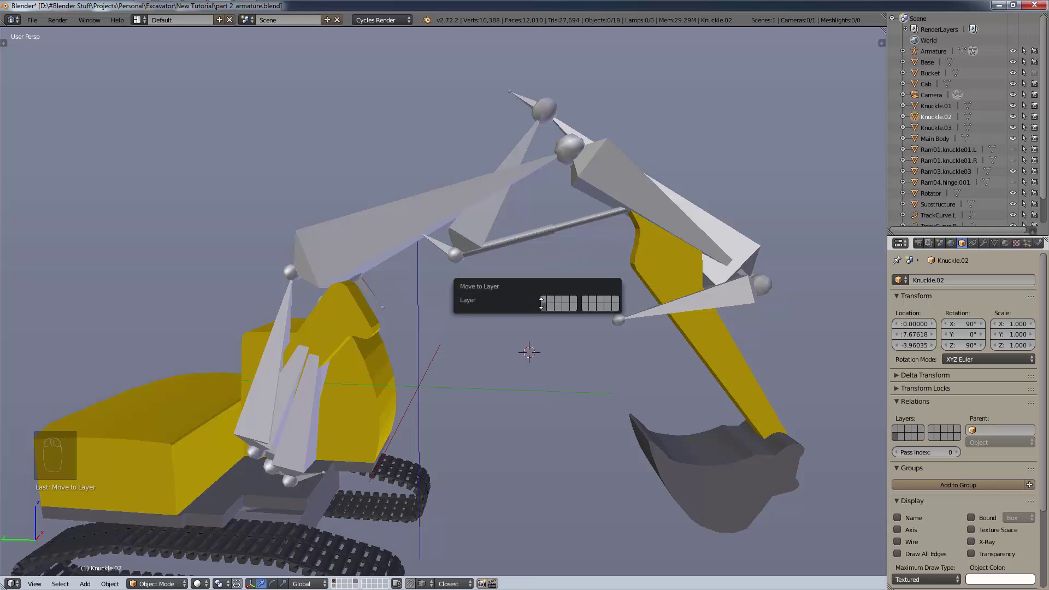
# - Move Knuckle.02 through various layers in both layer blocks, including layers 8 and 19
pyautogui.click(545, 301)
pyautogui.click(548, 300)
pyautogui.click(557, 300)
pyautogui.click(551, 301)
pyautogui.click(550, 307)
pyautogui.click(607, 306)
pyautogui.click(586, 300)
pyautogui.click(600, 301)
pyautogui.click(615, 301)
pyautogui.click(586, 301)
pyautogui.click(602, 300)
pyautogui.click(601, 301)
pyautogui.click(608, 307)
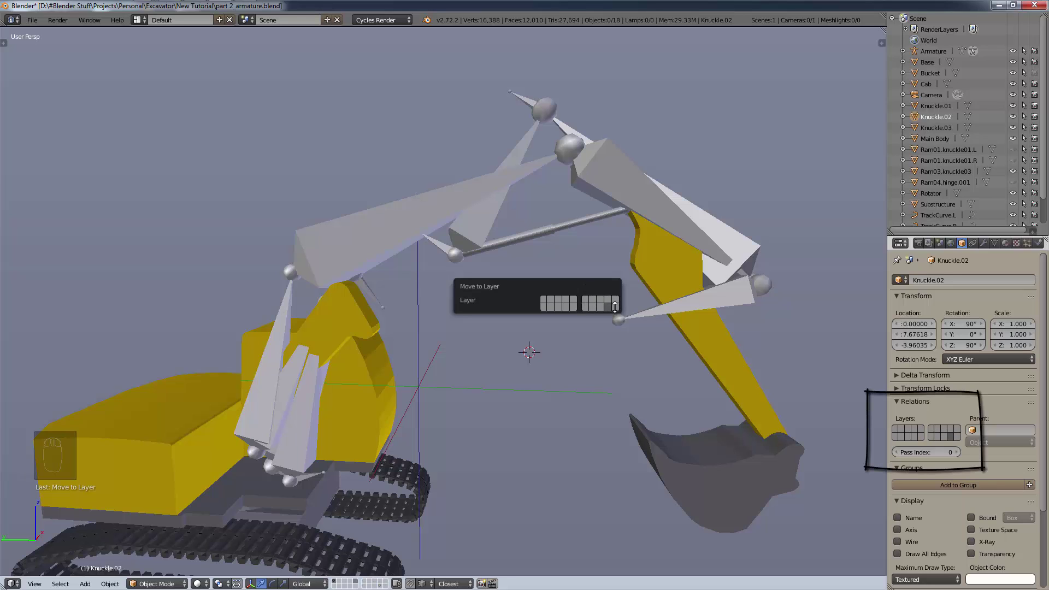
pyautogui.click(615, 307)
pyautogui.click(599, 307)
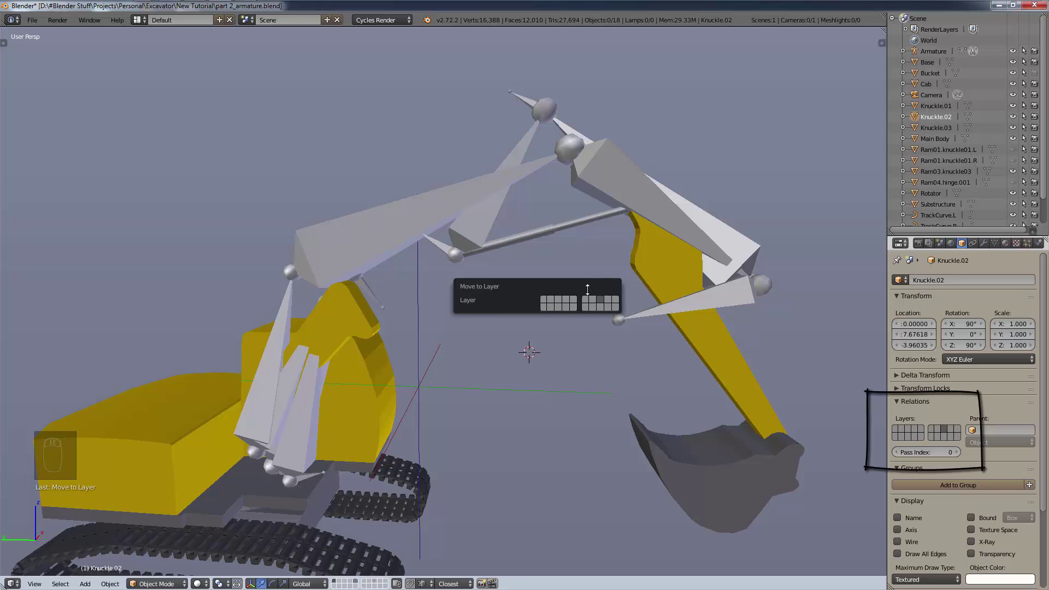
# - Move Knuckle.02 through layers 12 and 13 and return it to layer 1
pyautogui.click(541, 300)
pyautogui.click(553, 306)
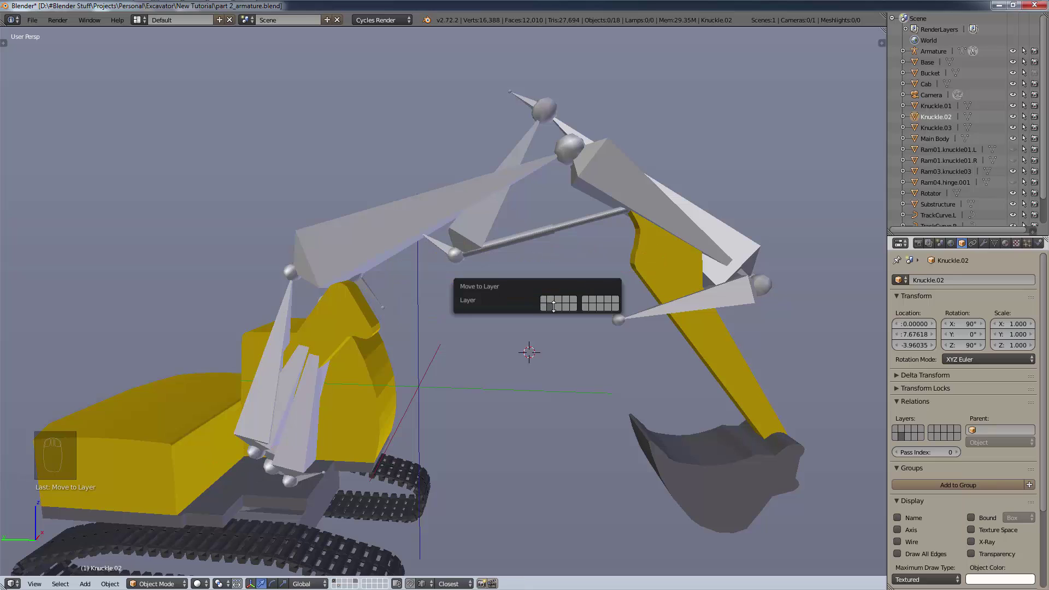
pyautogui.click(565, 307)
pyautogui.click(558, 307)
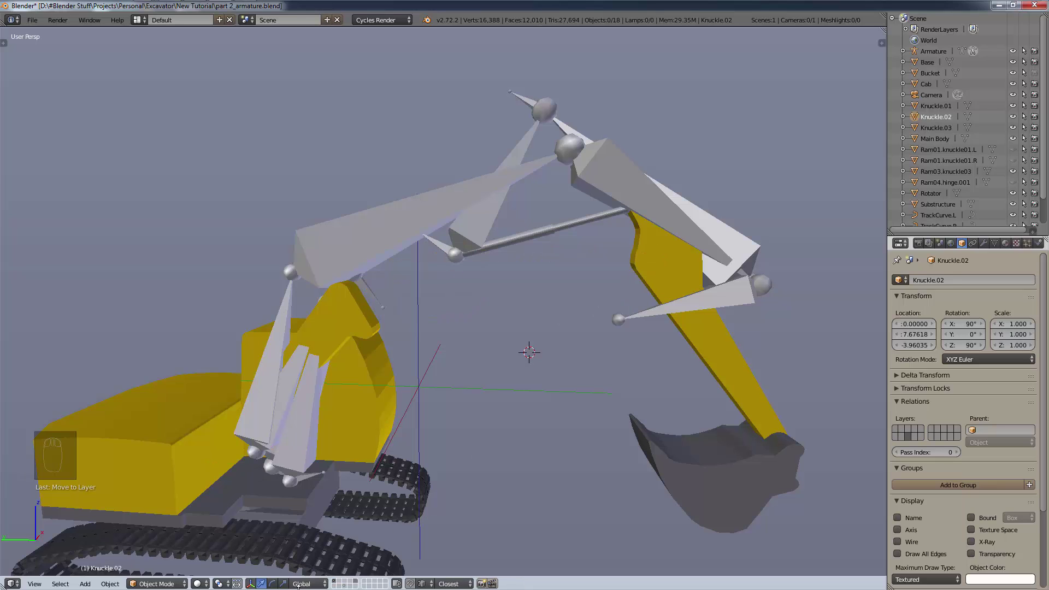
pyautogui.press('m')
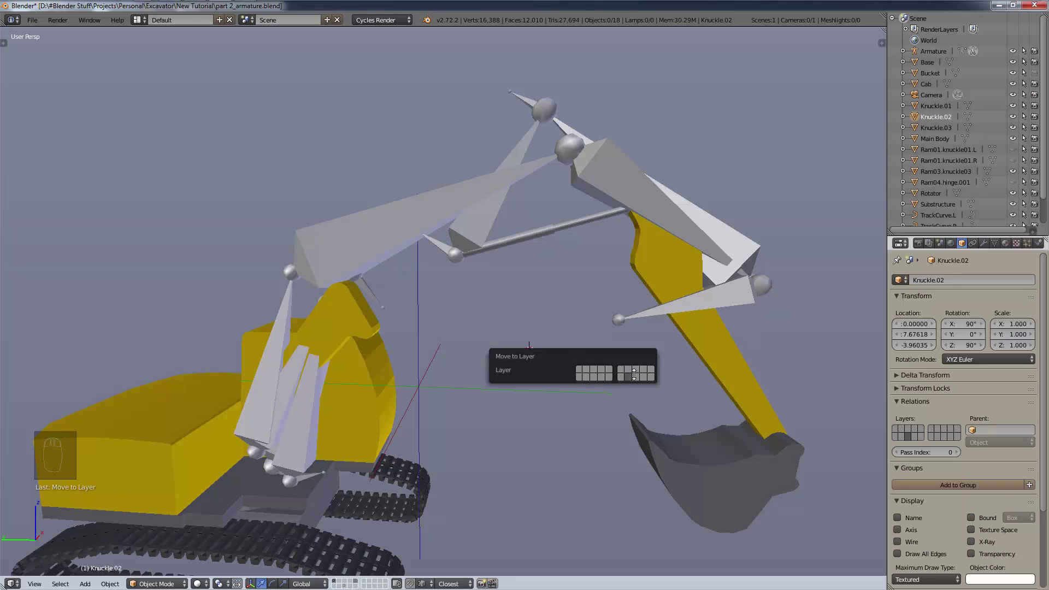
pyautogui.click(578, 370)
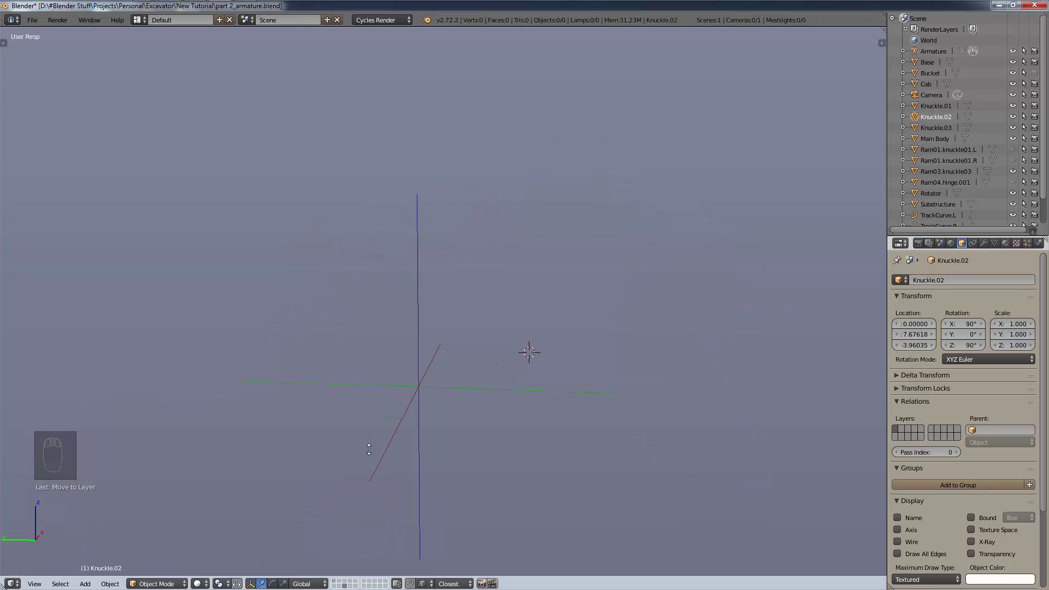
# - Cycle the displayed scene layer through layers 1 to 5 and return to layer 1
pyautogui.press('1')
pyautogui.press('2')
pyautogui.press('3')
pyautogui.press('4')
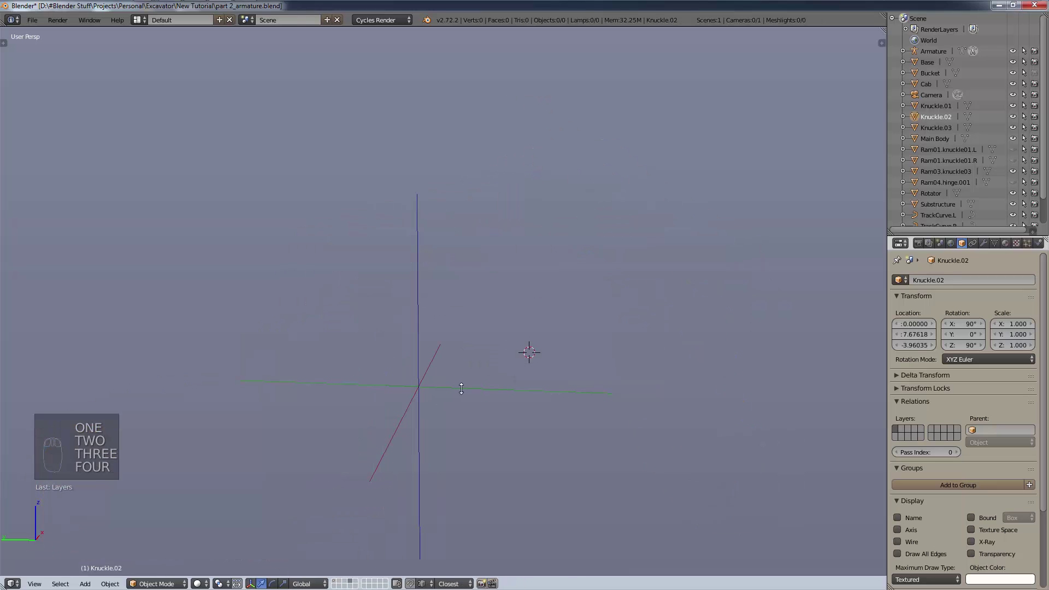
pyautogui.press('5')
pyautogui.press('1')
pyautogui.press('1')
pyautogui.press('2')
pyautogui.press('3')
pyautogui.press('1')
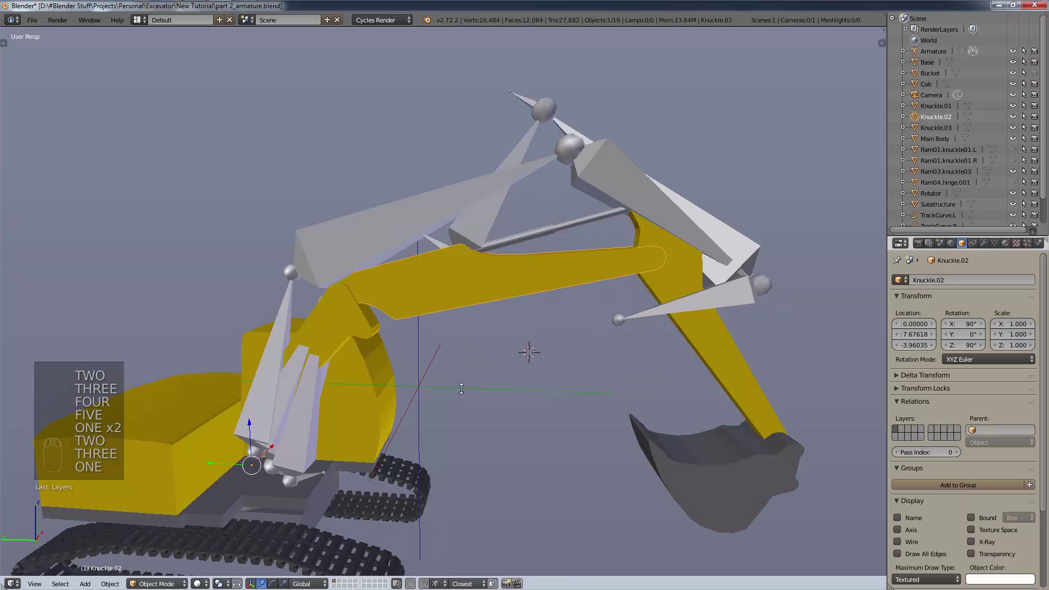
# - Display scene layers 2 through 10 one at a time
pyautogui.press('2')
pyautogui.press('3')
pyautogui.press('4')
pyautogui.press('5')
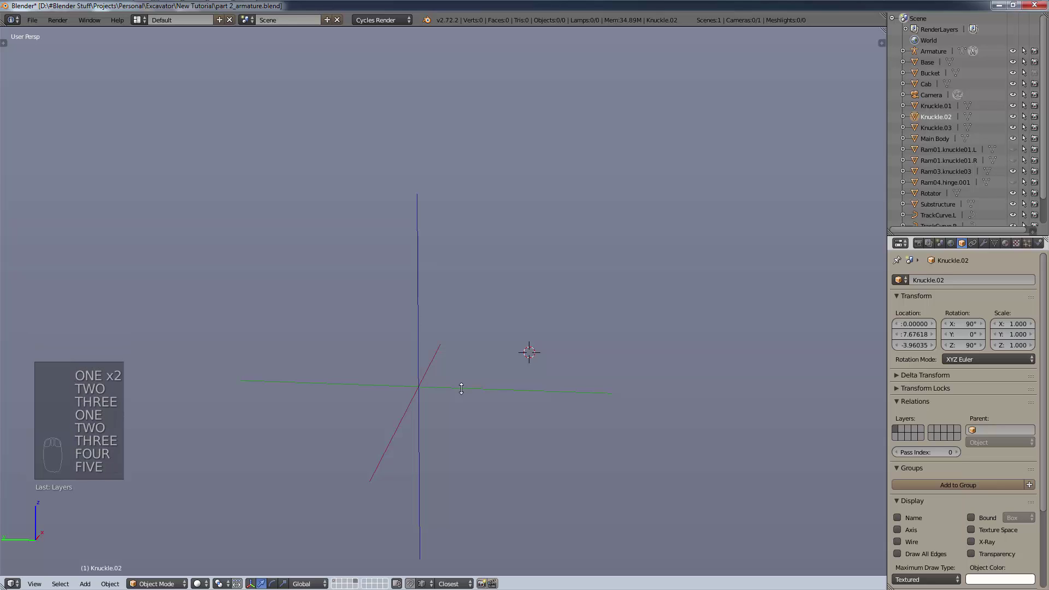
pyautogui.press('6')
pyautogui.press('7')
pyautogui.press('8')
pyautogui.press('9')
pyautogui.press('0')
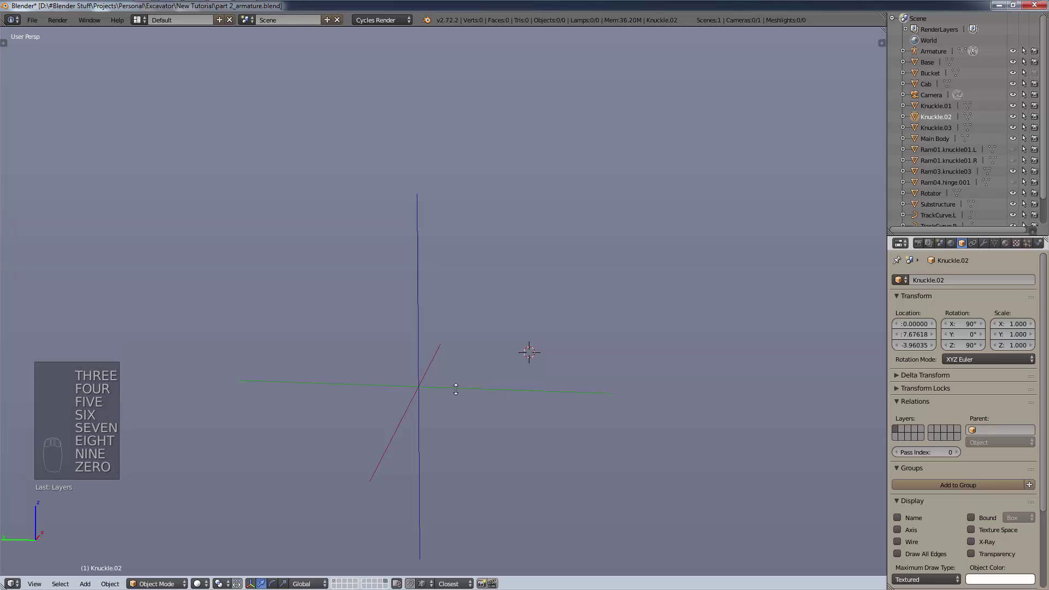
# - Try Subdivision Set levels 1 and 2 while layer 10 is displayed
pyautogui.press('ctrl')
pyautogui.press('ctrl')
pyautogui.hotkey('ctrl', '1')
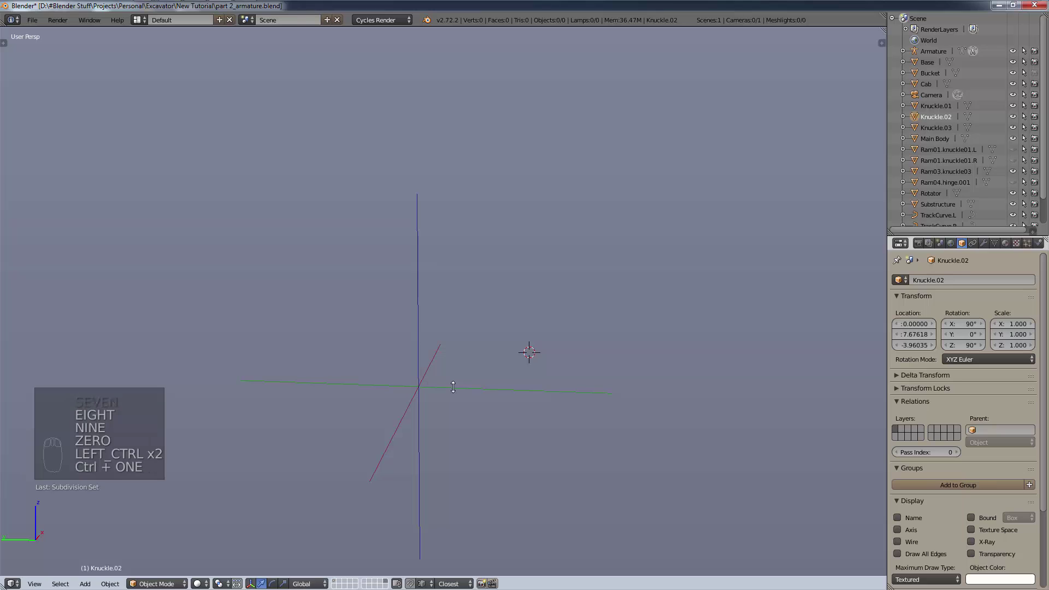
pyautogui.hotkey('ctrl', '1')
pyautogui.hotkey('ctrl', '1')
pyautogui.hotkey('ctrl', '2')
# - Add layers 1 to 6 to the displayed layers and place the 3D cursor below the excavator arm
pyautogui.hotkey('shift', '1')
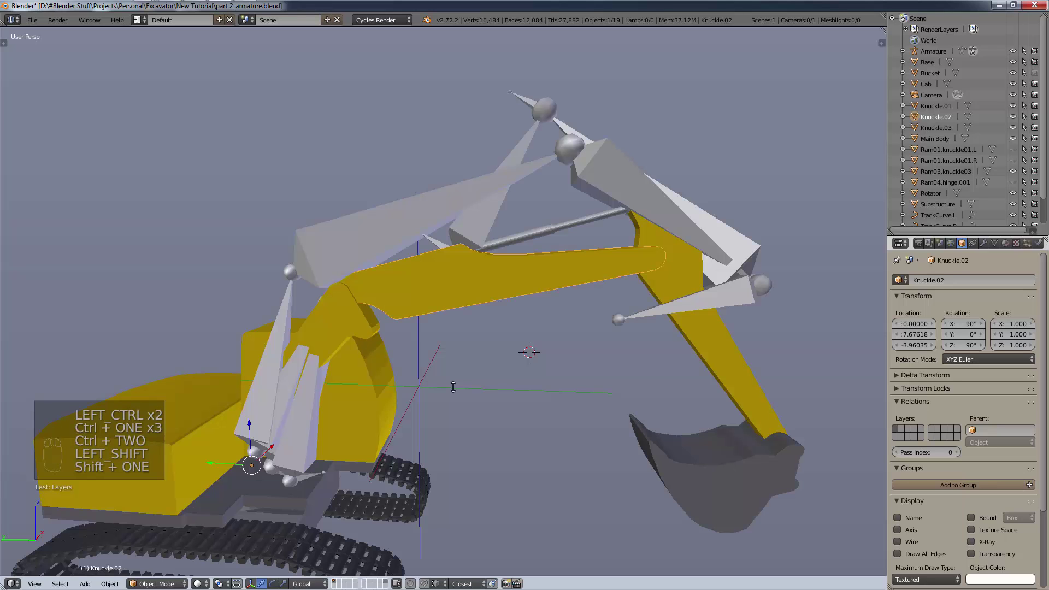
pyautogui.hotkey('shift', '2')
pyautogui.hotkey('shift', '3')
pyautogui.hotkey('shift', '4')
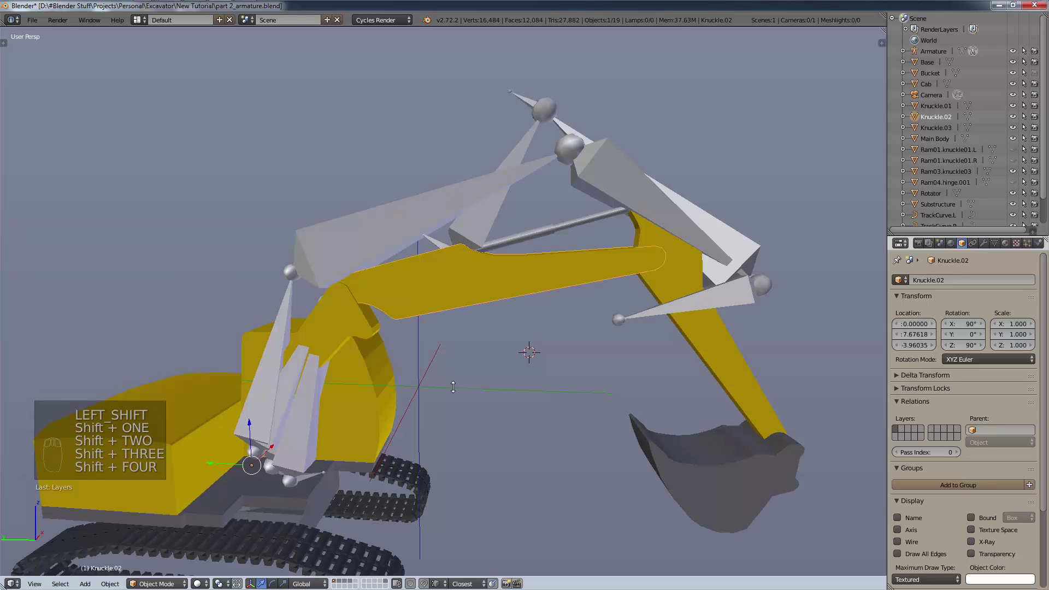
pyautogui.hotkey('shift', '5')
pyautogui.hotkey('shift', '6')
pyautogui.click(455, 396)
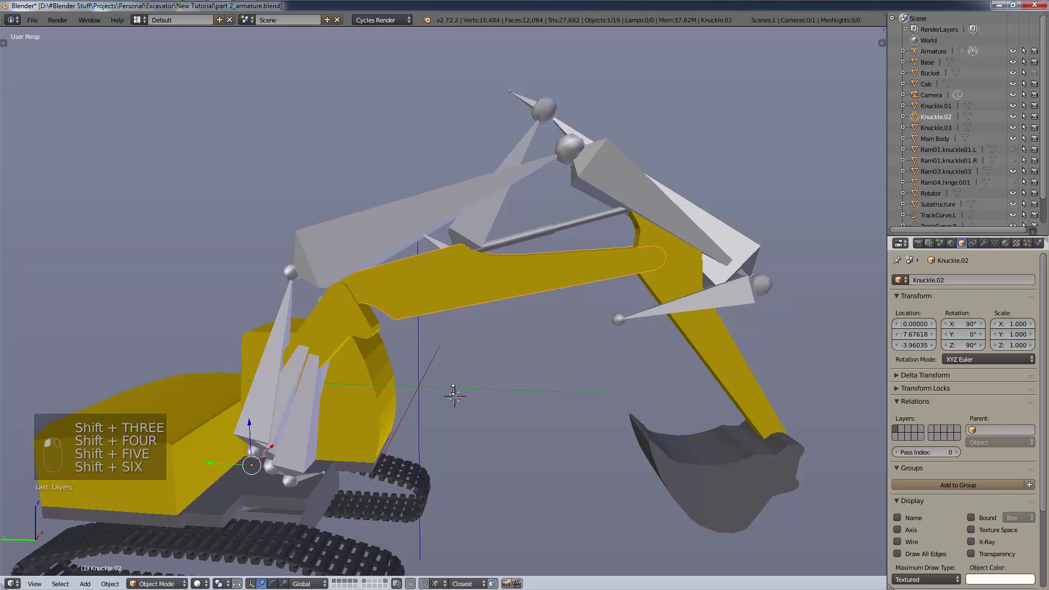
# - Display scene layer 11 on its own
pyautogui.hotkey('ctrl', 'shift', '1')
pyautogui.hotkey('ctrl', 'shift', '2')
pyautogui.hotkey('alt', '1')
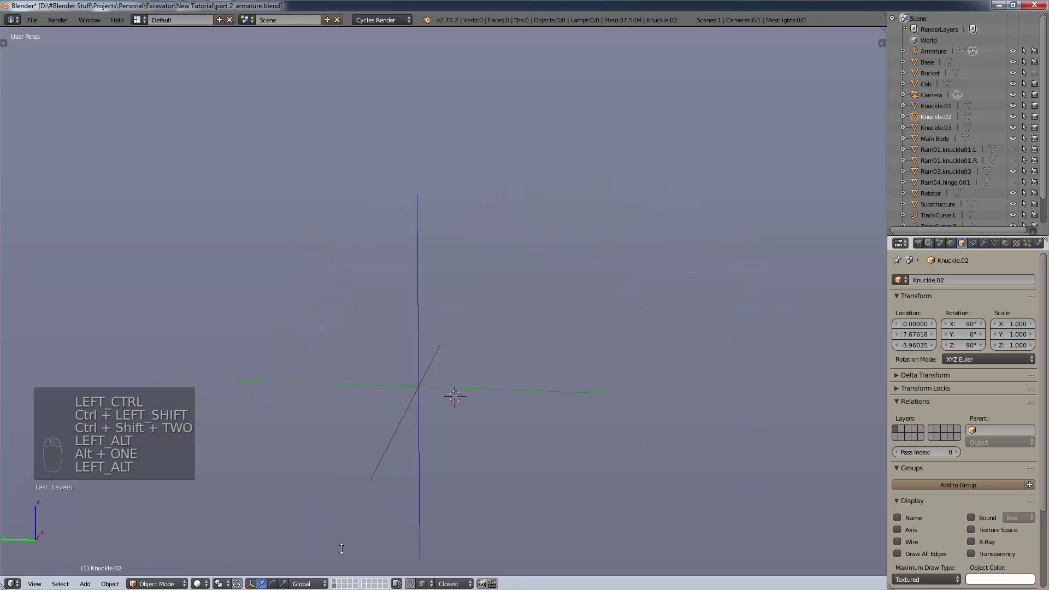
# - Display scene layers 12 to 15 one at a time
pyautogui.hotkey('alt', '2')
pyautogui.hotkey('alt', '3')
pyautogui.hotkey('alt', '4')
pyautogui.hotkey('alt', '5')
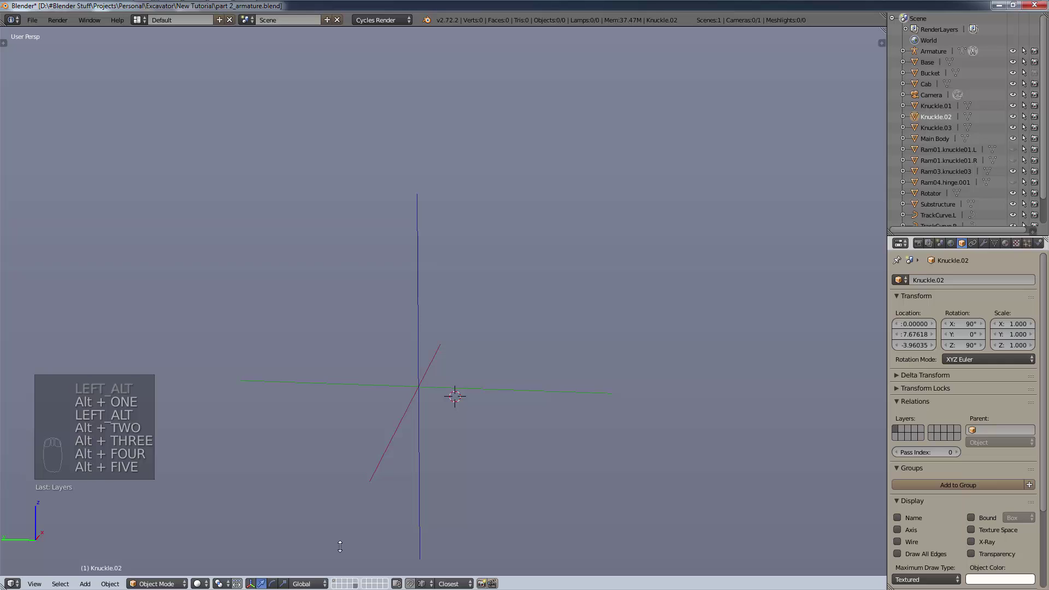
# - Add scene layers 11, 12 and 13 to the displayed layer 15
pyautogui.press('alt')
pyautogui.hotkey('alt', 'shift')
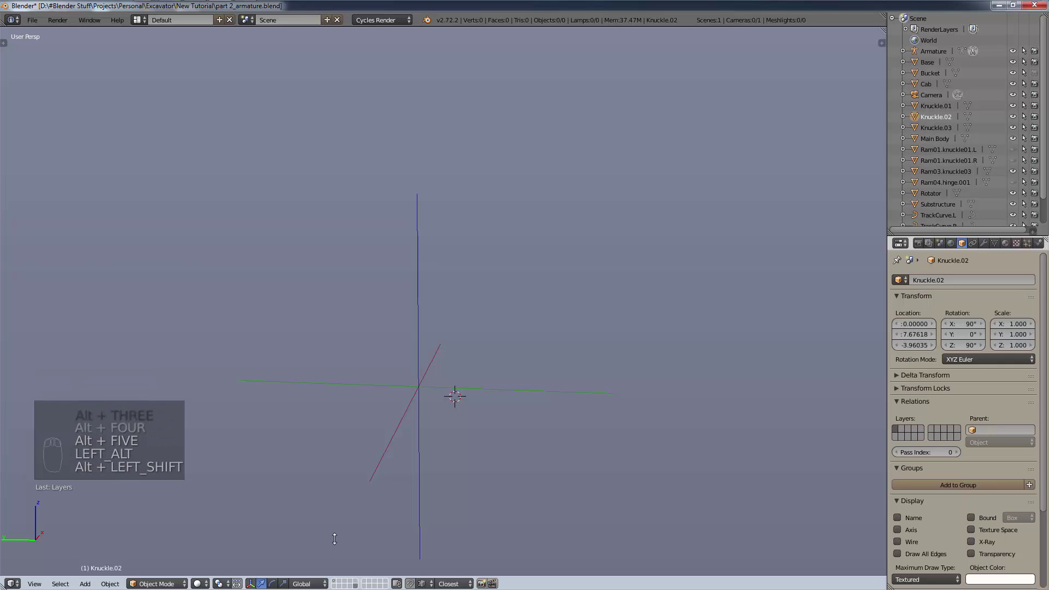
pyautogui.hotkey('alt', 'shift', '1')
pyautogui.hotkey('alt', 'shift', '2')
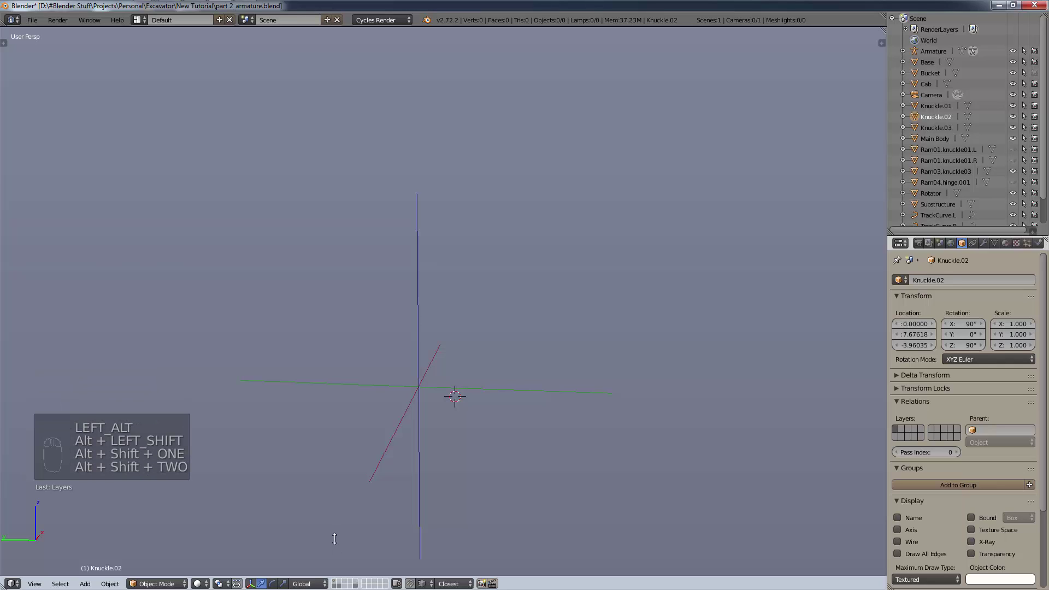
pyautogui.hotkey('alt', 'shift', '3')
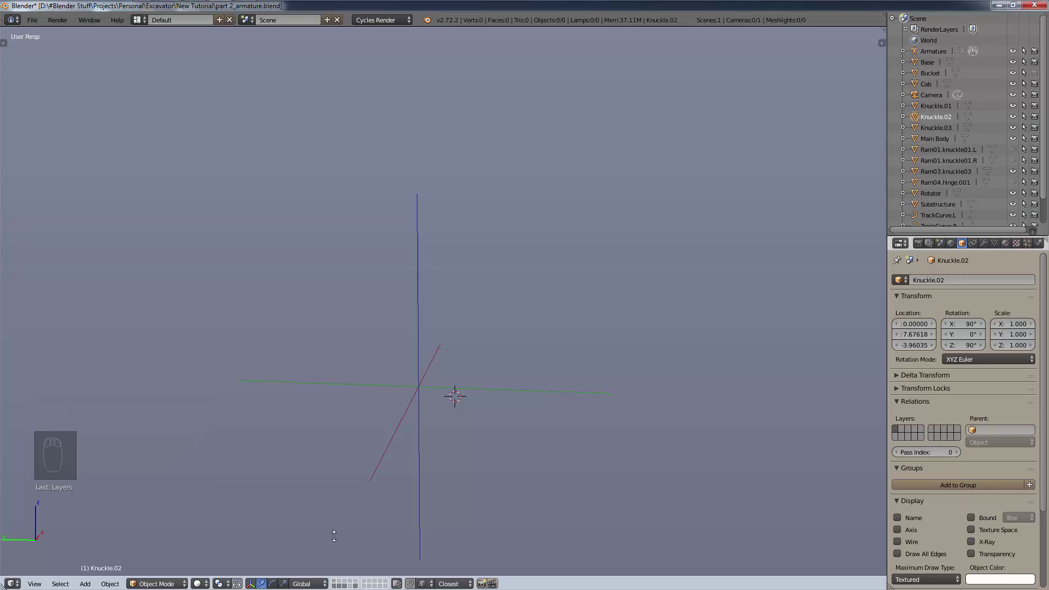
# - Add scene layers 1 and 2 to the displayed layers to bring the excavator back into view
pyautogui.hotkey('shift', '1')
pyautogui.hotkey('shift', '2')
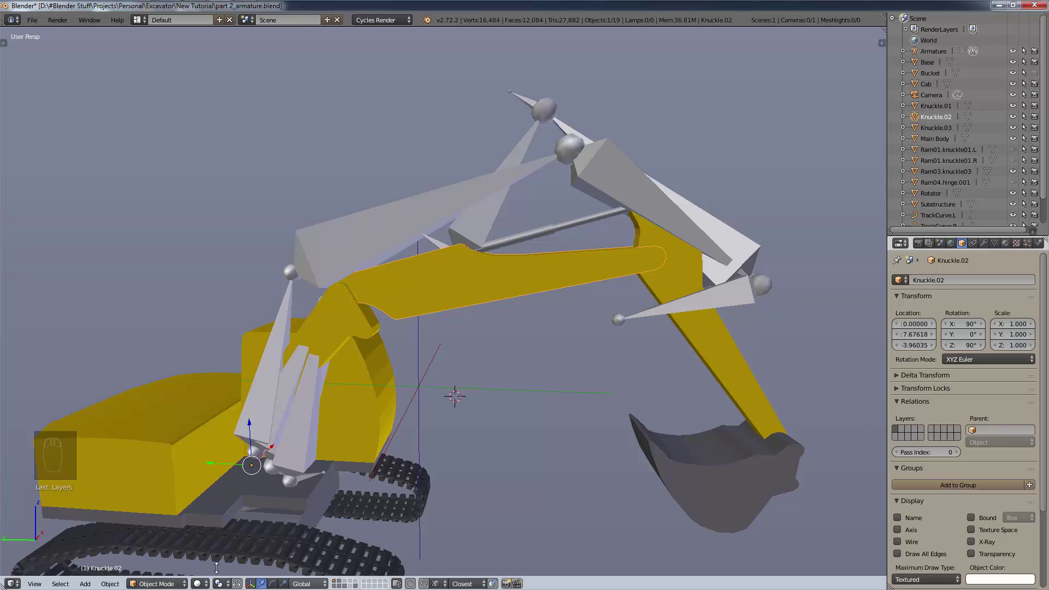
pyautogui.scroll(-3, 443, 419)
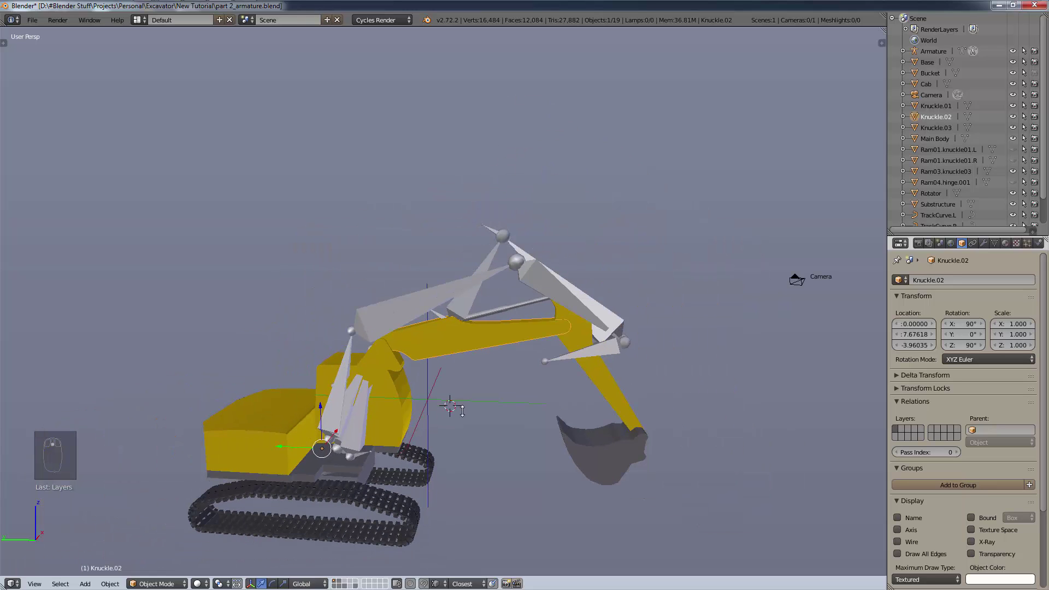
pyautogui.scroll(-2, 578, 364)
pyautogui.keyDown('shift'); pyautogui.moveTo(548, 374); pyautogui.dragTo(531, 362, button='middle'); pyautogui.keyUp('shift')
pyautogui.scroll(1, 485, 355)
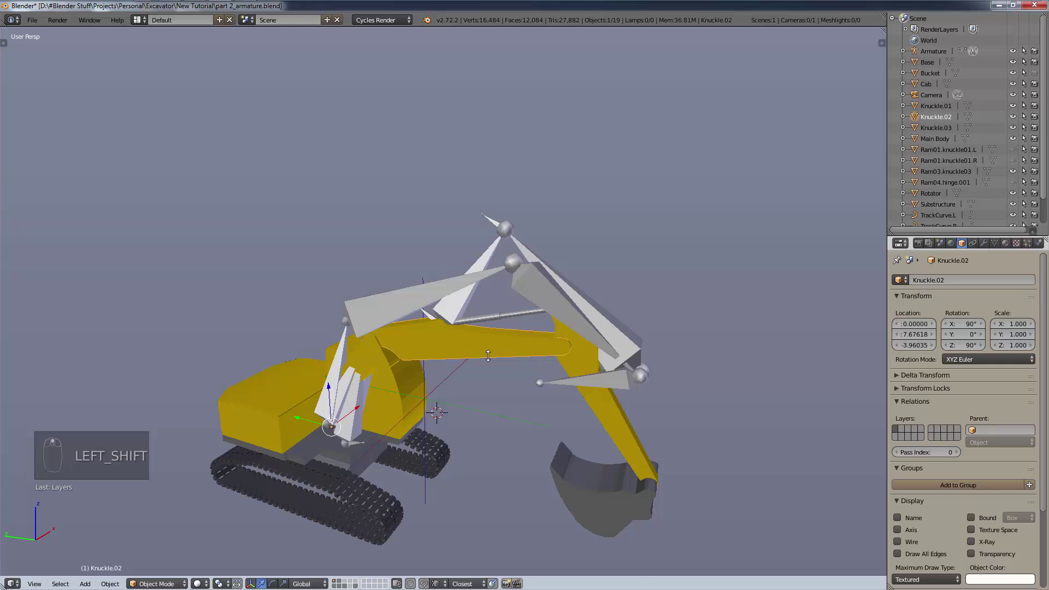
pyautogui.scroll(1, 488, 355)
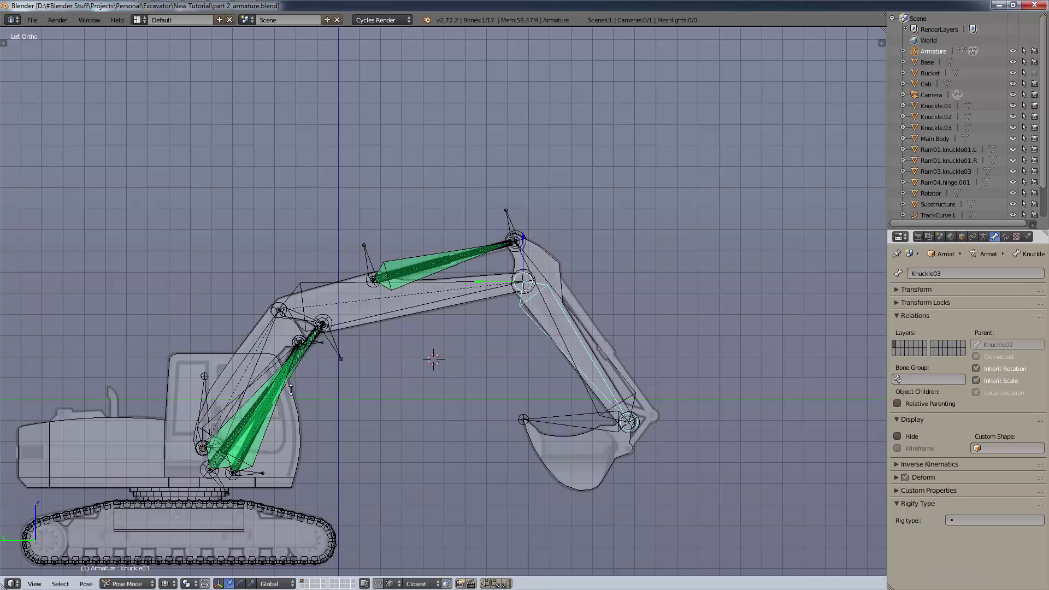
# - Add a mesh circle in the empty space beside the excavator and fill it with a face in Edit Mode
pyautogui.keyDown('shift'); pyautogui.moveTo(181, 322); pyautogui.dragTo(480, 357, button='middle'); pyautogui.keyUp('shift')
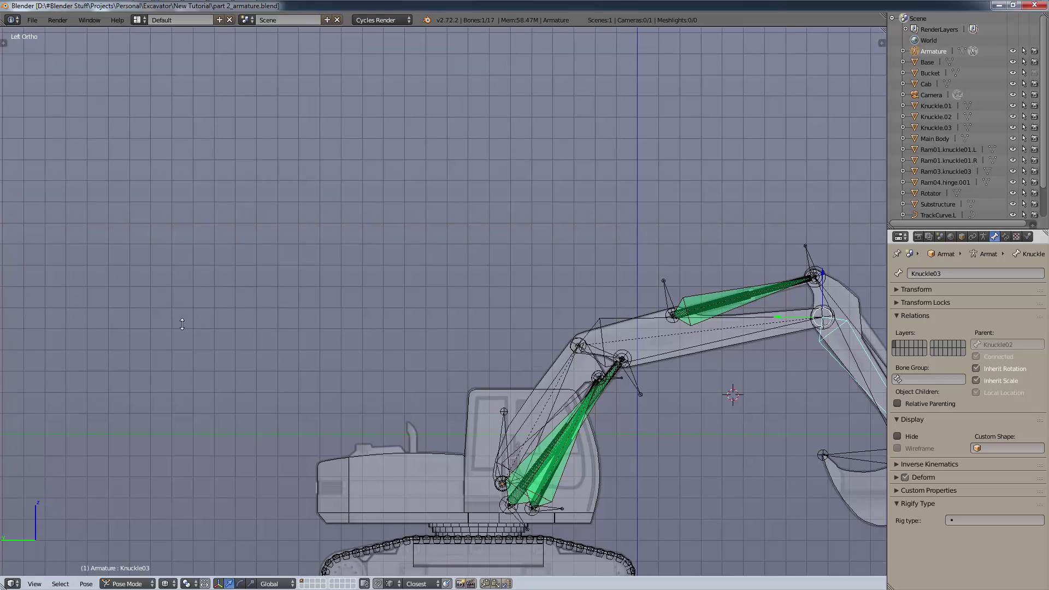
pyautogui.hotkey('shift', 'a')
pyautogui.moveTo(176, 316)
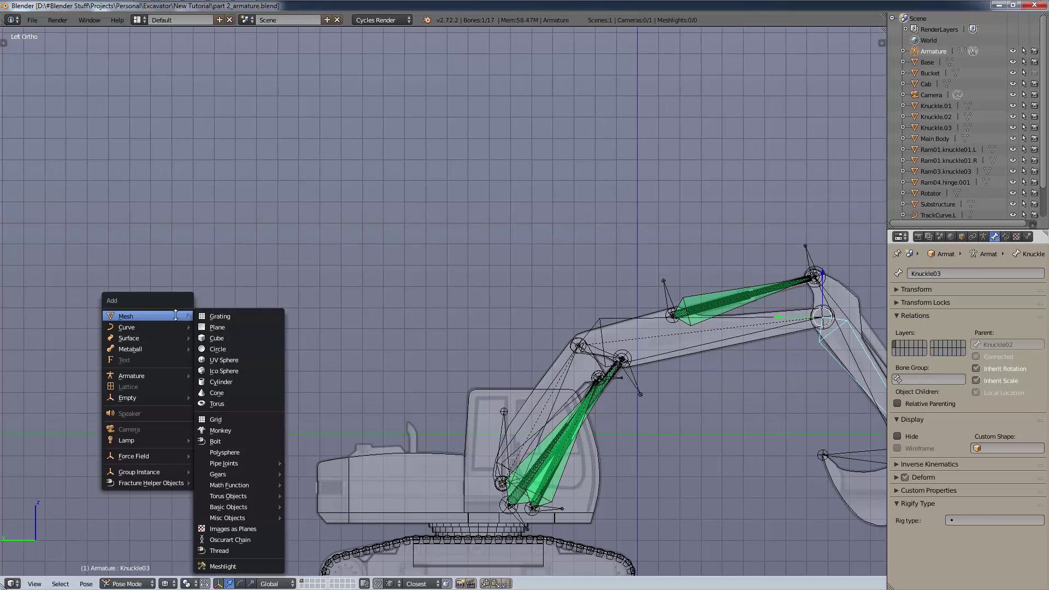
pyautogui.click(239, 348)
pyautogui.keyDown('shift'); pyautogui.moveTo(289, 296); pyautogui.dragTo(425, 444, button='middle'); pyautogui.keyUp('shift')
pyautogui.press('Tab')
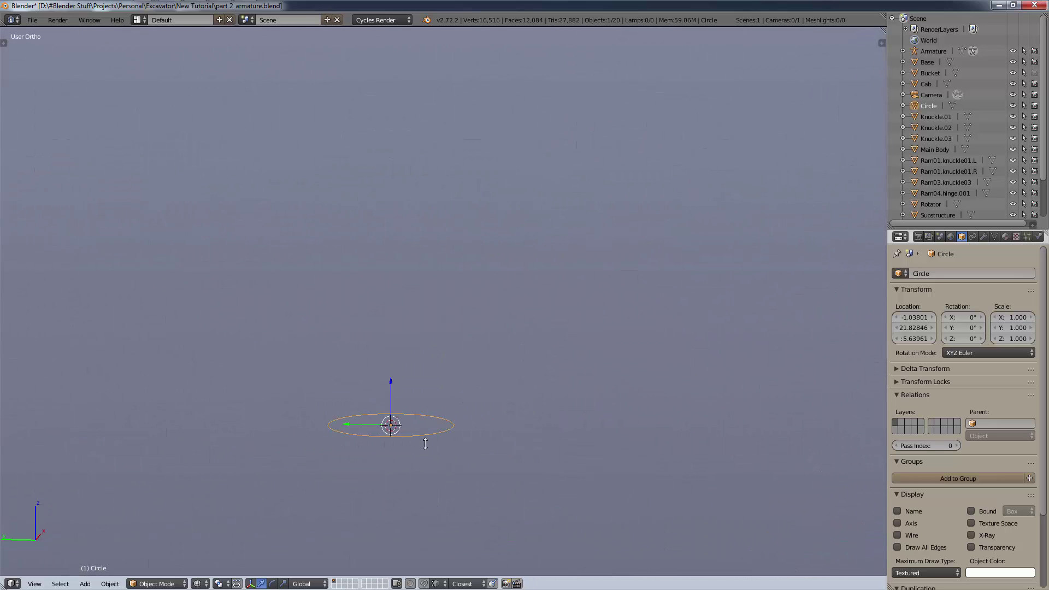
pyautogui.press('Tab')
pyautogui.press('6')
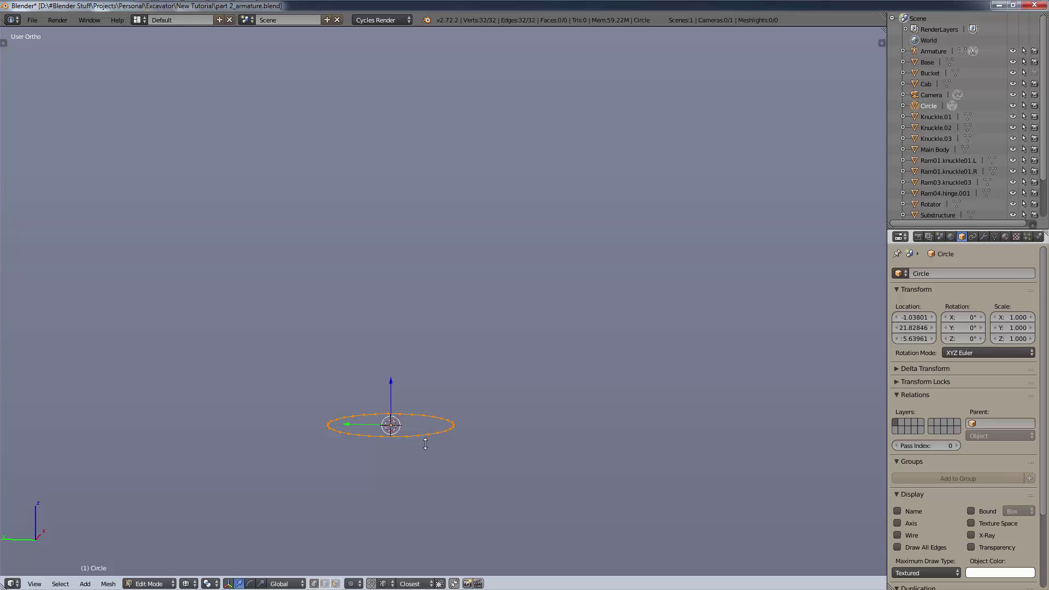
pyautogui.press('f')
# - Extrude the circle face repeatedly in the right side view to form an arched tube that curves over and back down
pyautogui.press('KP_3')
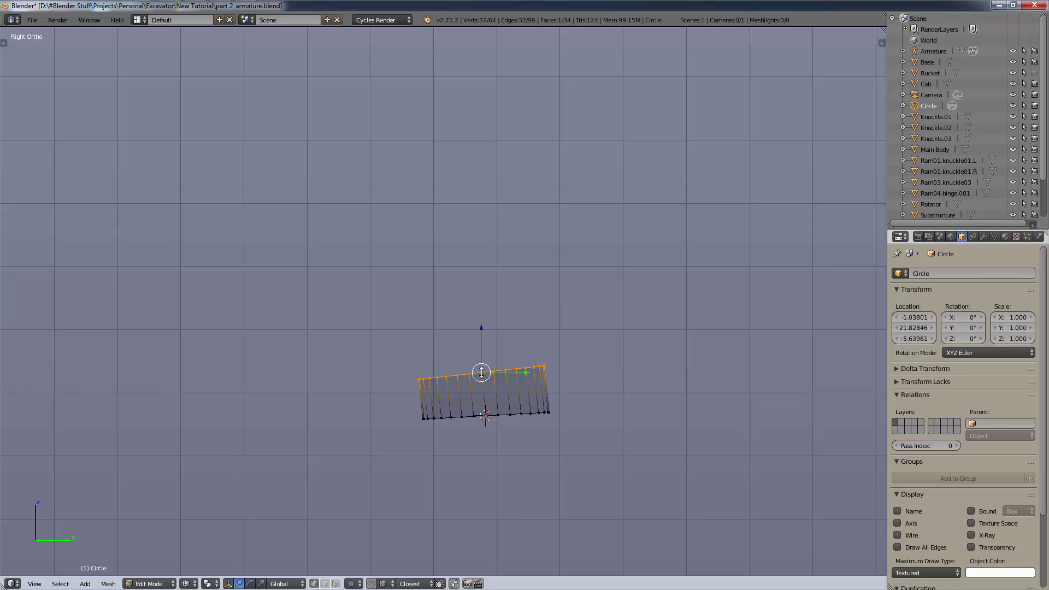
pyautogui.keyDown('ctrl'); pyautogui.click(481, 372); pyautogui.keyUp('ctrl')
pyautogui.keyDown('ctrl'); pyautogui.click(450, 335); pyautogui.keyUp('ctrl')
pyautogui.keyDown('ctrl'); pyautogui.click(411, 310); pyautogui.keyUp('ctrl')
pyautogui.keyDown('ctrl'); pyautogui.click(361, 293); pyautogui.keyUp('ctrl')
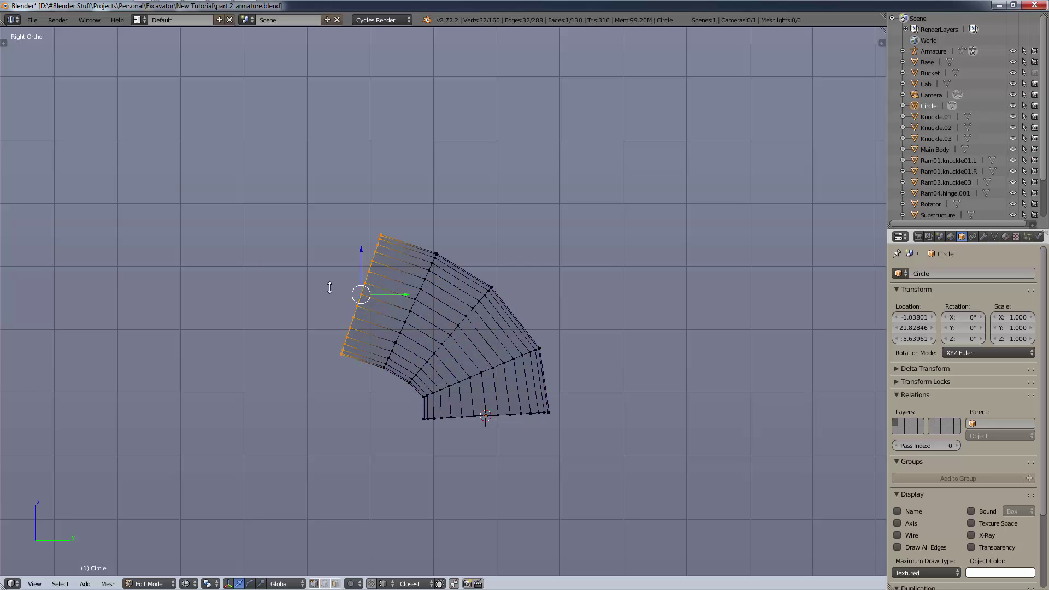
pyautogui.keyDown('ctrl'); pyautogui.click(330, 288); pyautogui.keyUp('ctrl')
pyautogui.keyDown('ctrl'); pyautogui.click(305, 289); pyautogui.keyUp('ctrl')
pyautogui.keyDown('ctrl'); pyautogui.click(259, 280); pyautogui.keyUp('ctrl')
pyautogui.keyDown('ctrl'); pyautogui.click(197, 280); pyautogui.keyUp('ctrl')
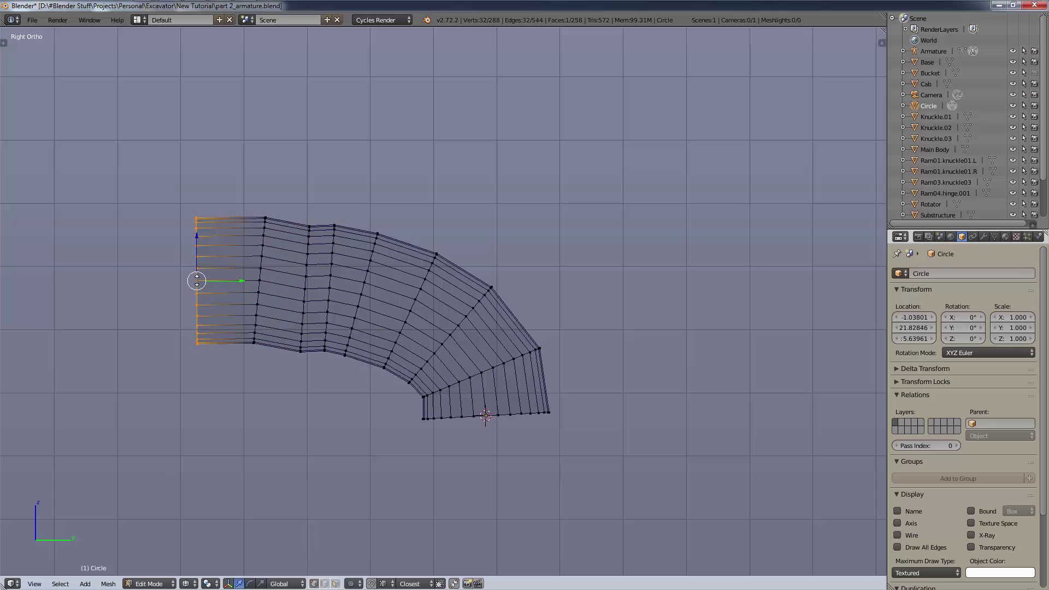
pyautogui.keyDown('ctrl'); pyautogui.click(162, 290); pyautogui.keyUp('ctrl')
pyautogui.keyDown('ctrl'); pyautogui.click(136, 313); pyautogui.keyUp('ctrl')
pyautogui.keyDown('ctrl'); pyautogui.click(127, 330); pyautogui.keyUp('ctrl')
pyautogui.keyDown('ctrl'); pyautogui.click(121, 345); pyautogui.keyUp('ctrl')
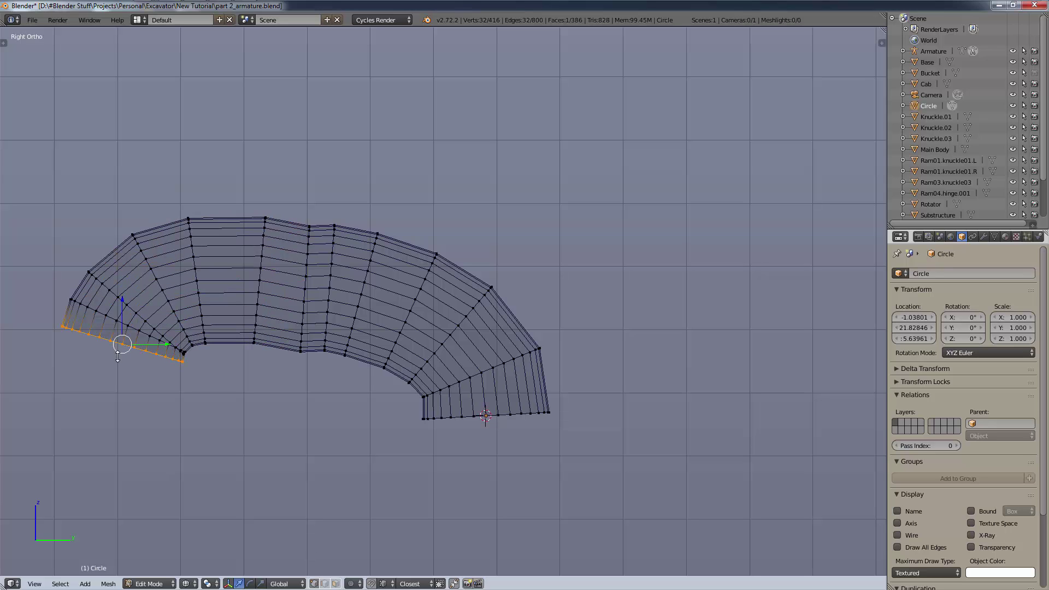
pyautogui.keyDown('ctrl'); pyautogui.click(118, 359); pyautogui.keyUp('ctrl')
pyautogui.keyDown('ctrl'); pyautogui.click(115, 385); pyautogui.keyUp('ctrl')
pyautogui.keyDown('ctrl'); pyautogui.click(113, 398); pyautogui.keyUp('ctrl')
pyautogui.keyDown('ctrl'); pyautogui.click(105, 434); pyautogui.keyUp('ctrl')
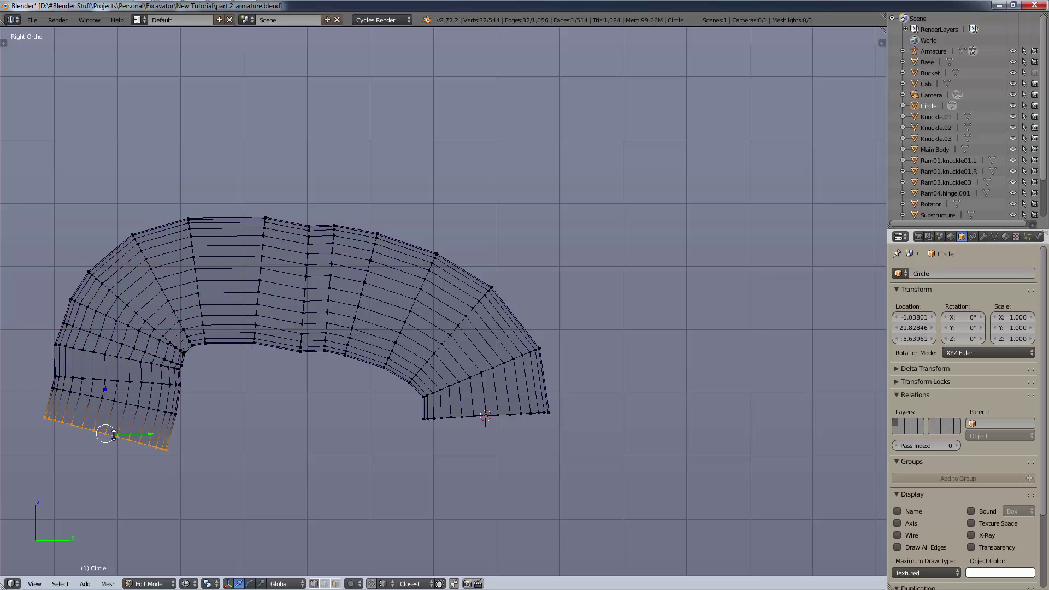
pyautogui.keyDown('ctrl'); pyautogui.click(111, 456); pyautogui.keyUp('ctrl')
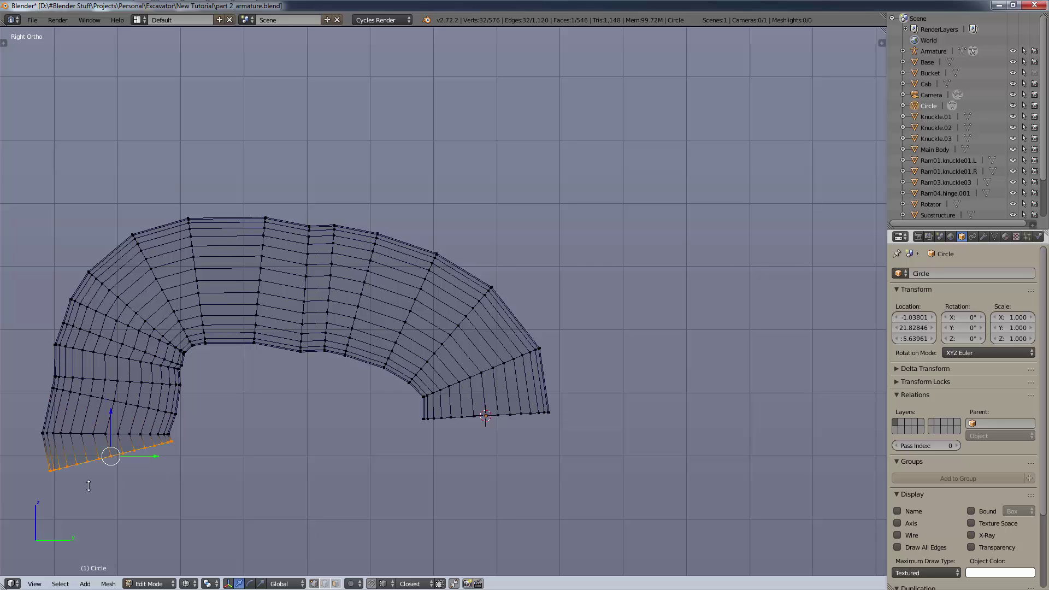
# - Flatten the tube's last end ring by scaling it to 0 along the Z axis
pyautogui.write('sy')
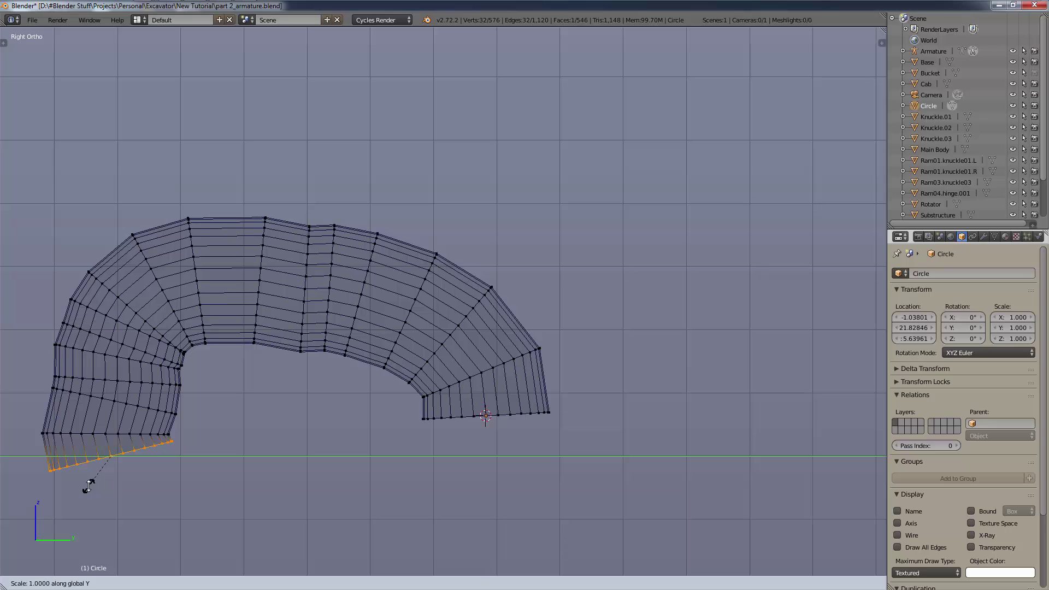
pyautogui.write('0')
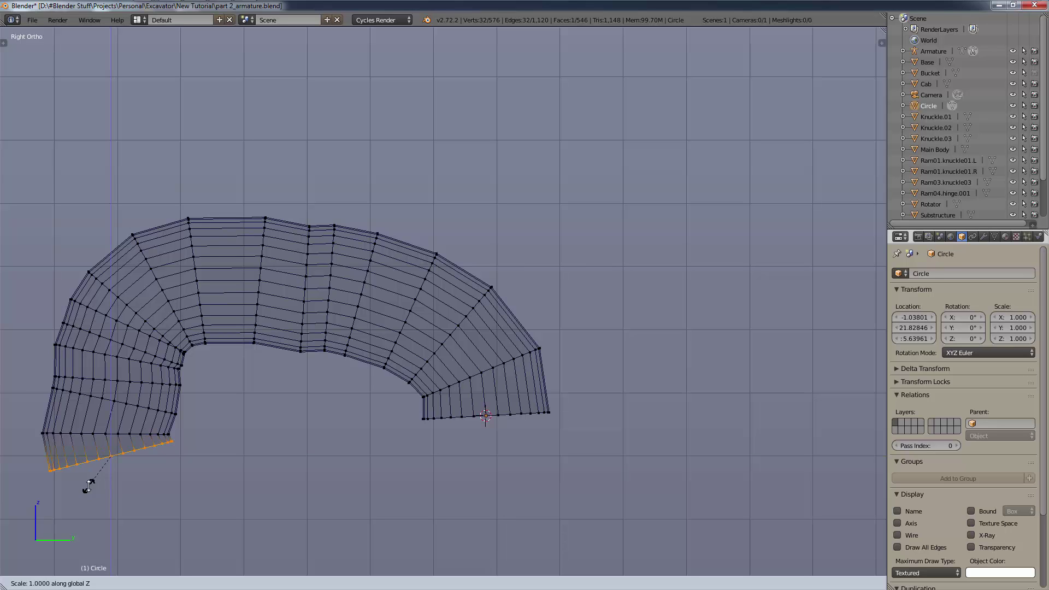
pyautogui.write('z')
pyautogui.press('Return')
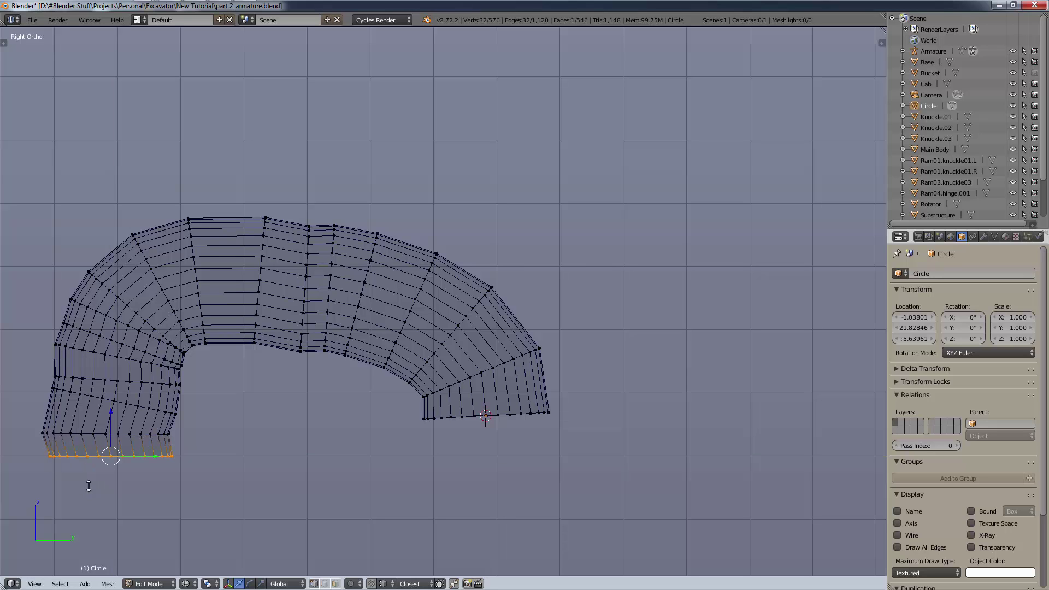
# - Move the edge loop just above the flattened end about 0.058 along Y and clear the selection
pyautogui.keyDown('alt'); pyautogui.rightClick(78, 433); pyautogui.keyUp('alt')
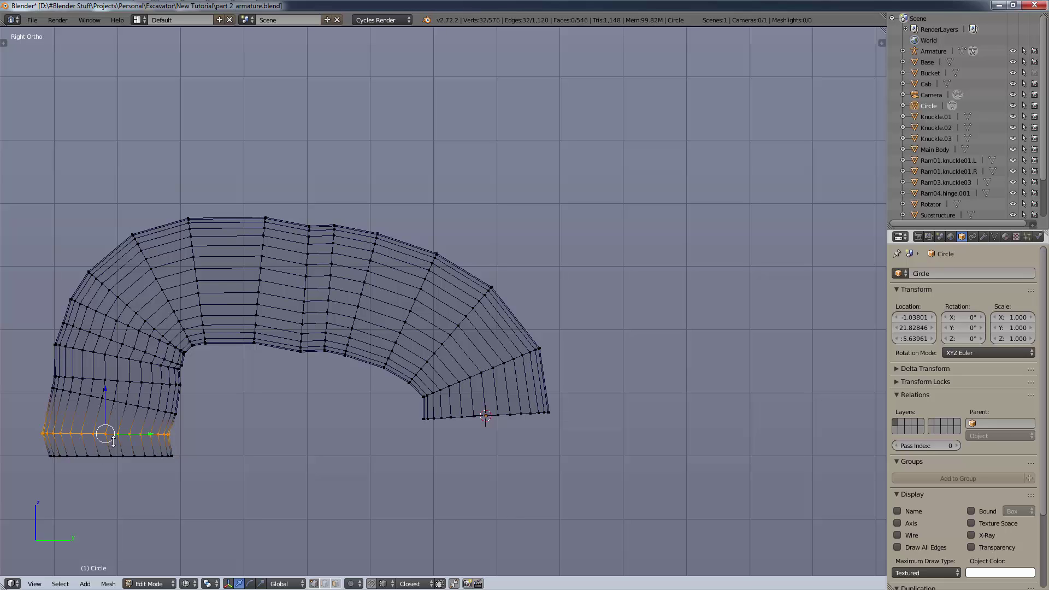
pyautogui.press('g')
pyautogui.press('y')
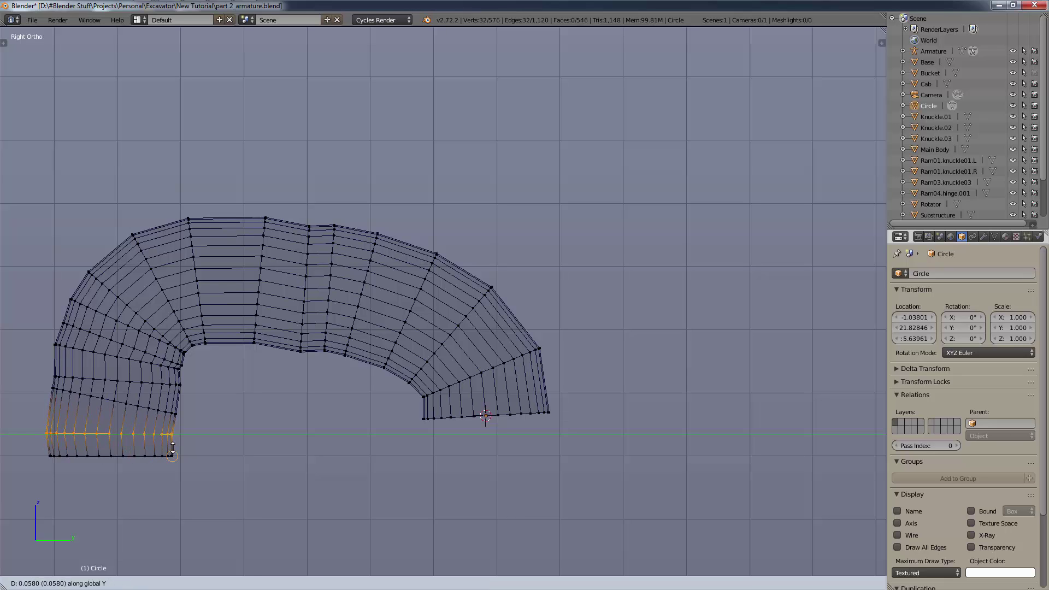
pyautogui.click(172, 448)
pyautogui.press('a')
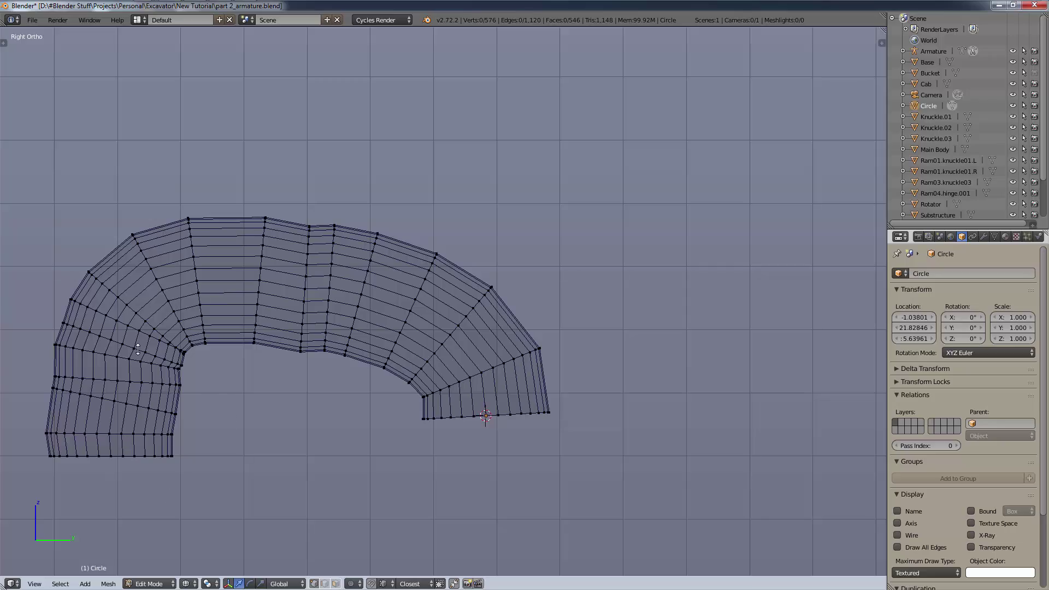
# - Circle-select all of the tube's rings except the two nearest the starting end
pyautogui.moveTo(359, 388); pyautogui.dragTo(109, 327, button='middle')
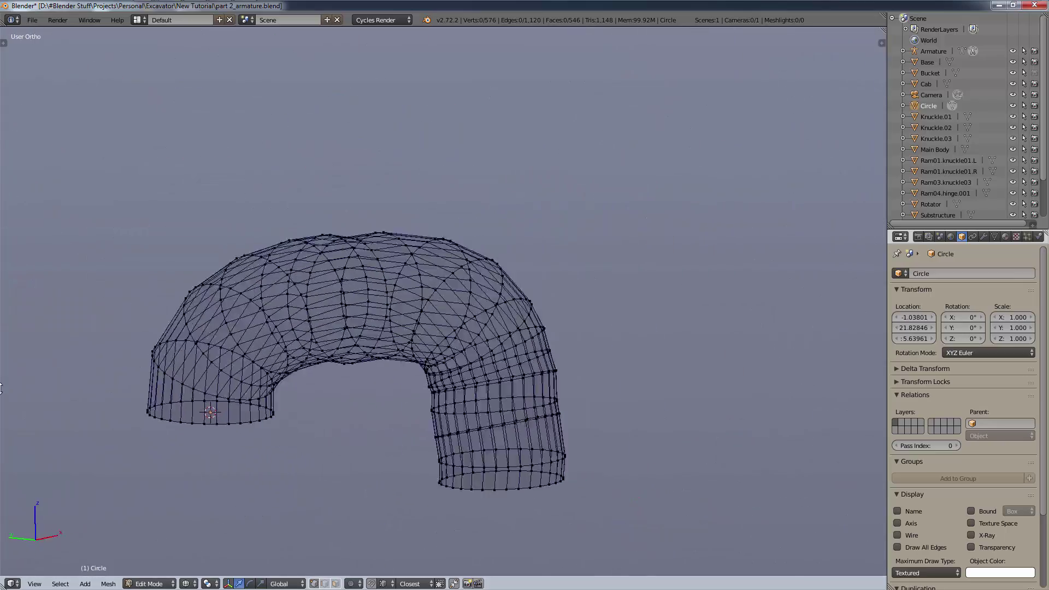
pyautogui.press('KP_3')
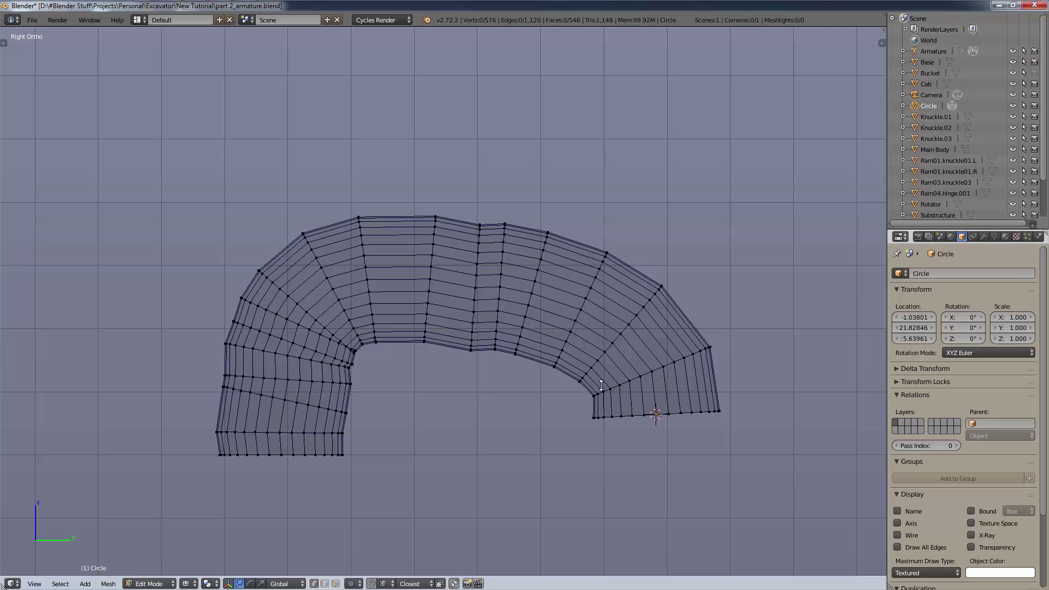
pyautogui.press('a')
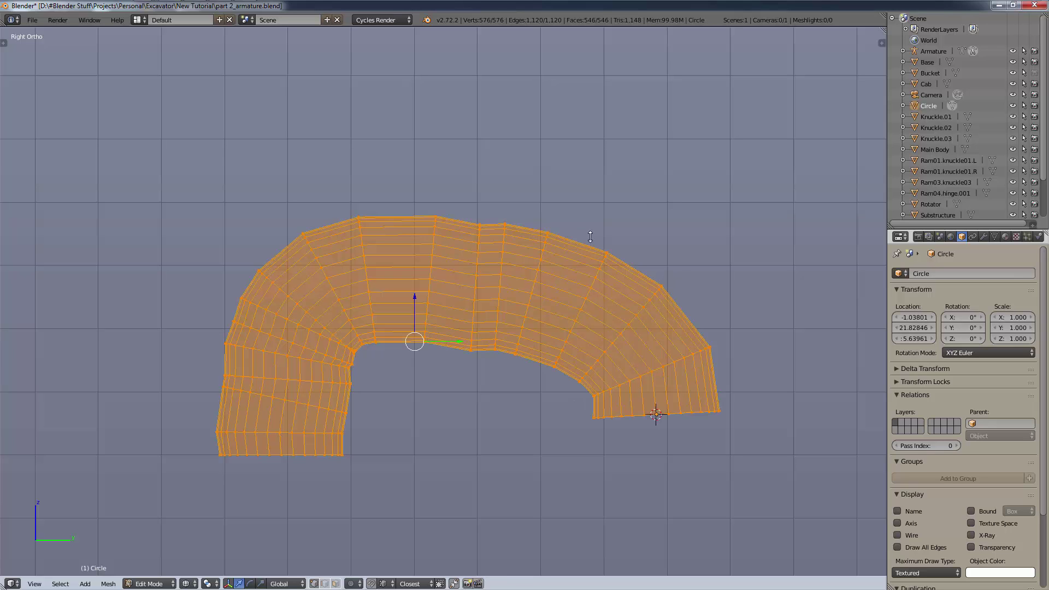
pyautogui.press('b')
pyautogui.press('Escape')
pyautogui.press('a')
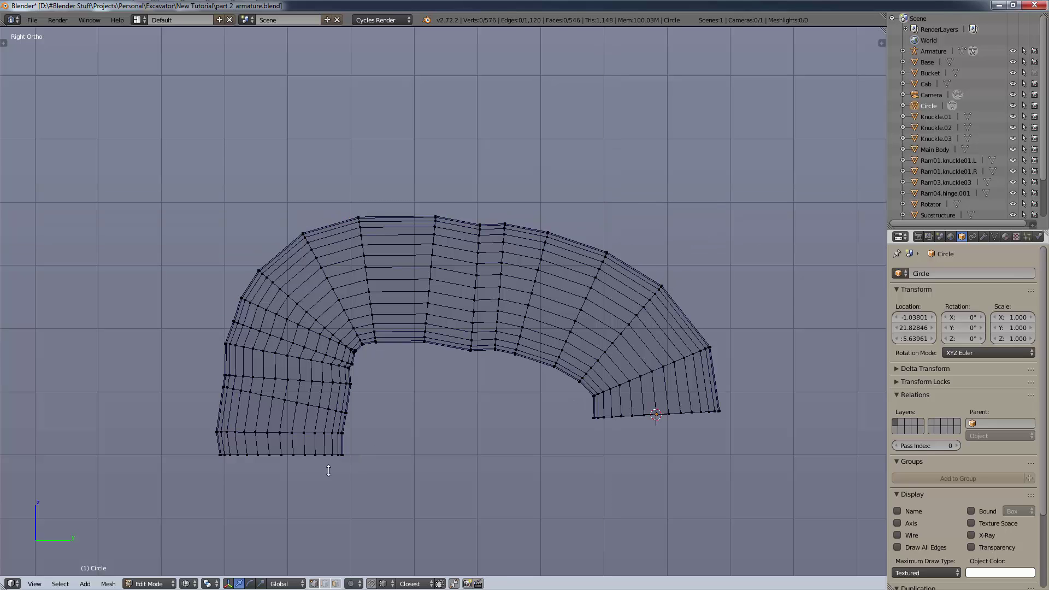
pyautogui.press('c')
pyautogui.scroll(10, 370, 444)
pyautogui.moveTo(370, 443)
pyautogui.mouseDown()
pyautogui.moveTo(339, 393)
pyautogui.moveTo(323, 257)
pyautogui.moveTo(497, 276)
pyautogui.moveTo(540, 257)
pyautogui.mouseUp()
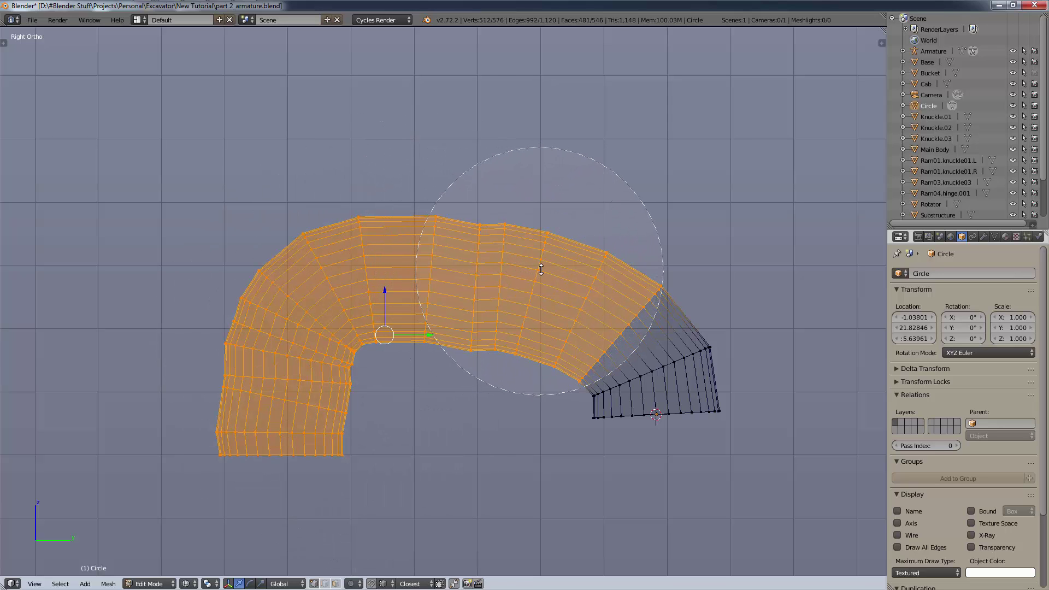
pyautogui.press('Escape')
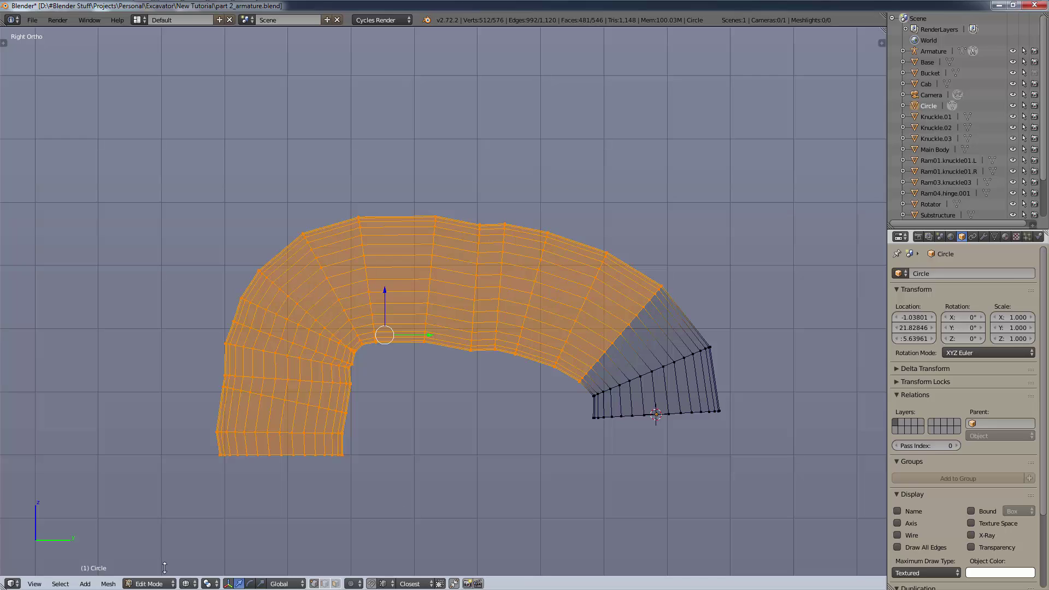
# - Set the viewport shading to Wireframe
pyautogui.click(188, 583)
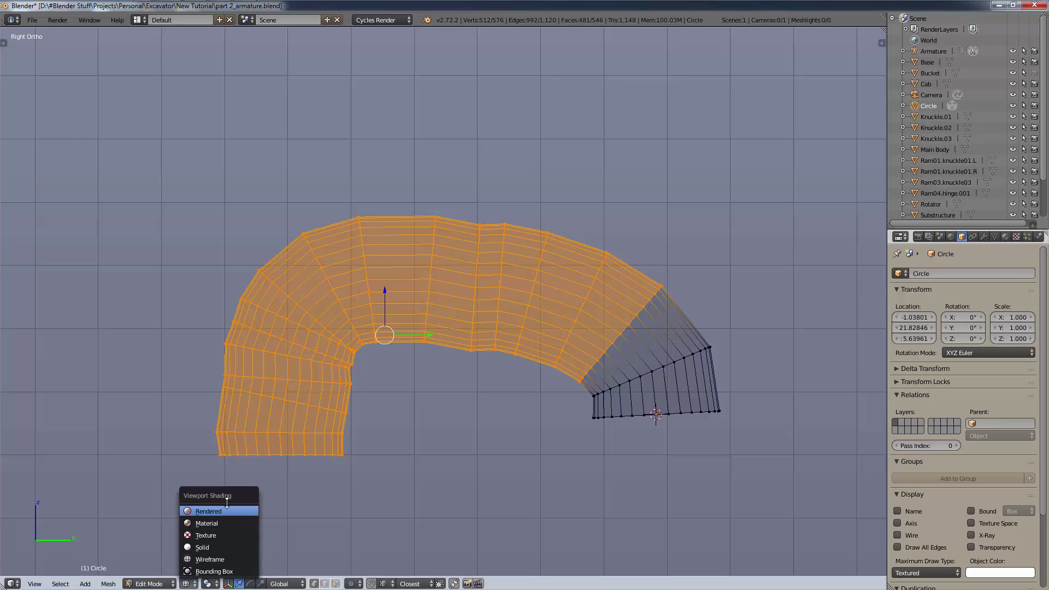
pyautogui.click(210, 559)
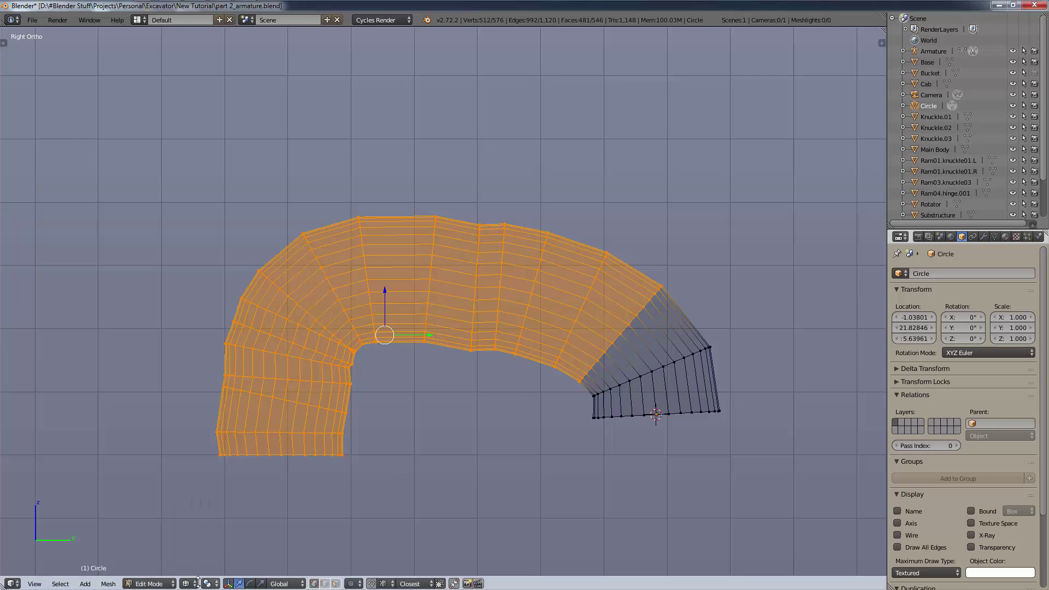
pyautogui.click(210, 583)
# - Try to bend the selected tube section around the 3D cursor, and undo back to before the edge loop was moved
pyautogui.hotkey('shift', 'w')
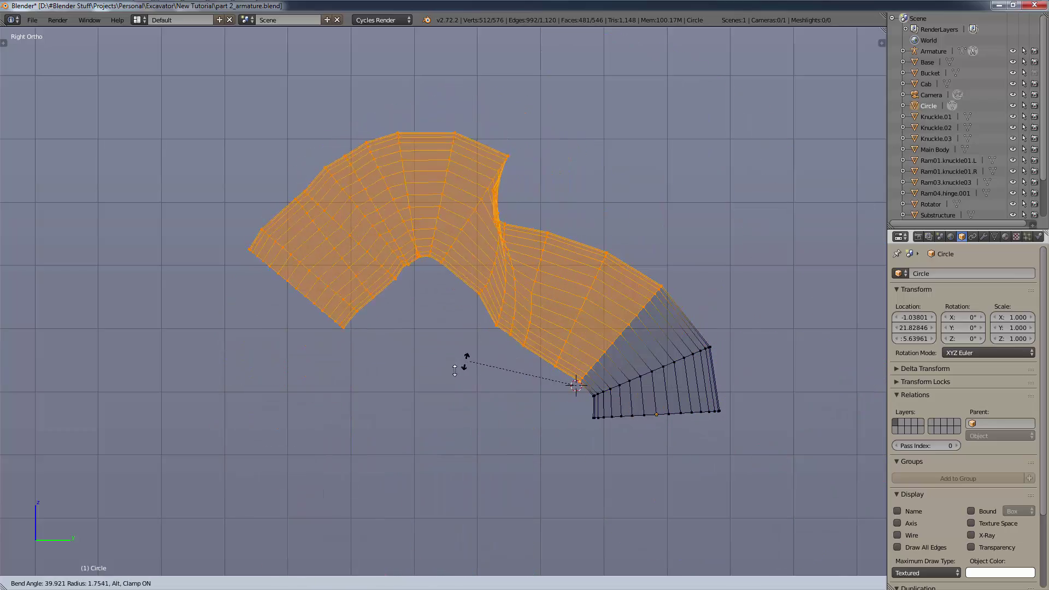
pyautogui.click(549, 393)
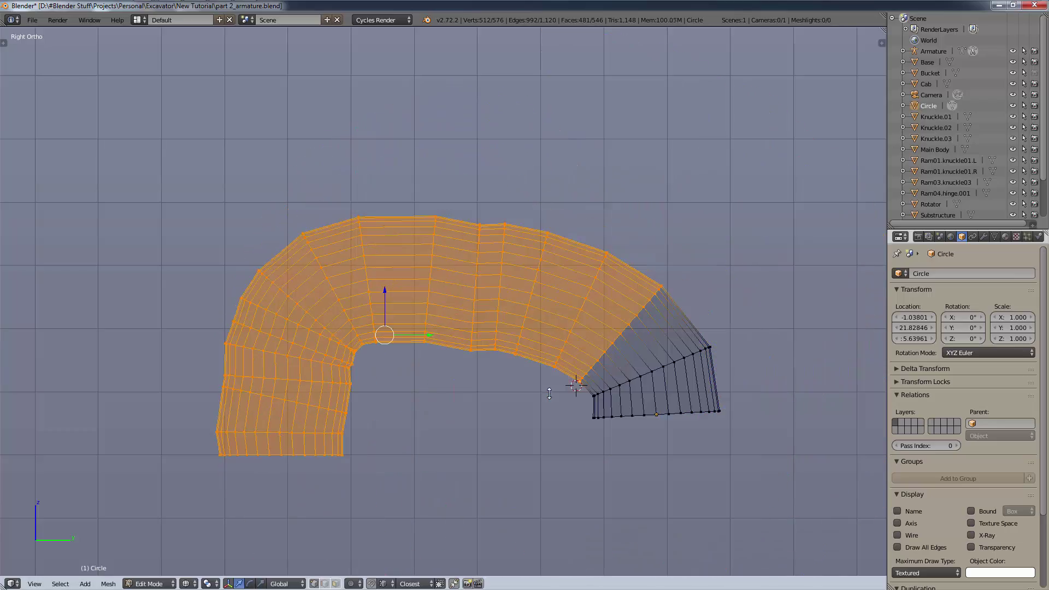
pyautogui.hotkey('ctrl', 'z')
pyautogui.hotkey('ctrl', 'z')
pyautogui.hotkey('ctrl', 'z')
pyautogui.hotkey('ctrl', 'z')
pyautogui.hotkey('ctrl', 'z')
pyautogui.hotkey('ctrl', 'z')
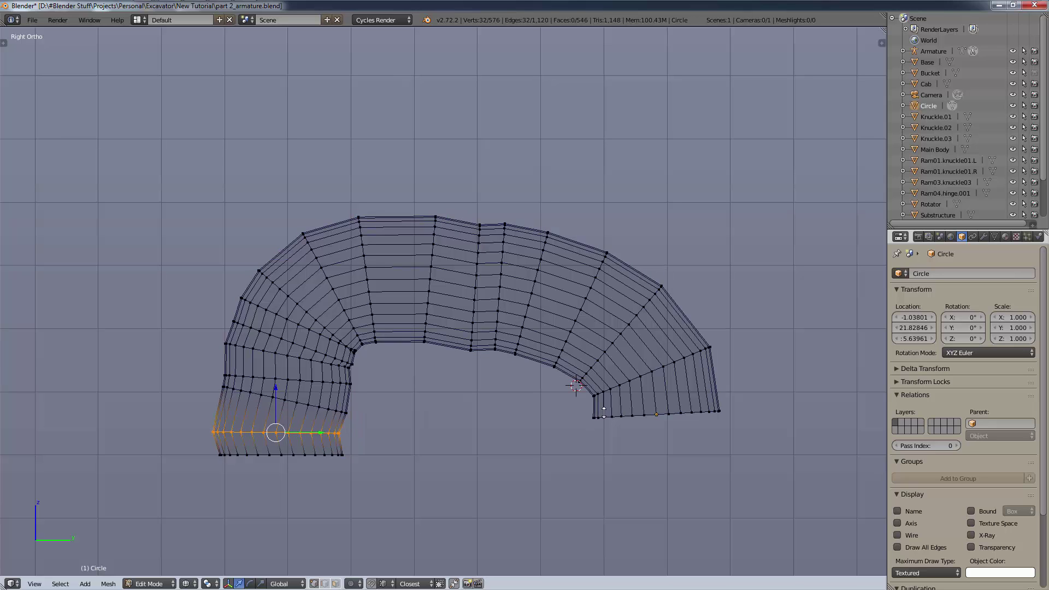
# - Undo the tube's extrusions and loop edits back to the flat filled circle
pyautogui.hotkey('ctrl', 'z')
pyautogui.hotkey('ctrl', 'z')
pyautogui.hotkey('ctrl', 'z')
pyautogui.hotkey('ctrl', 'z')
pyautogui.hotkey('ctrl', 'z')
pyautogui.hotkey('ctrl', 'z')
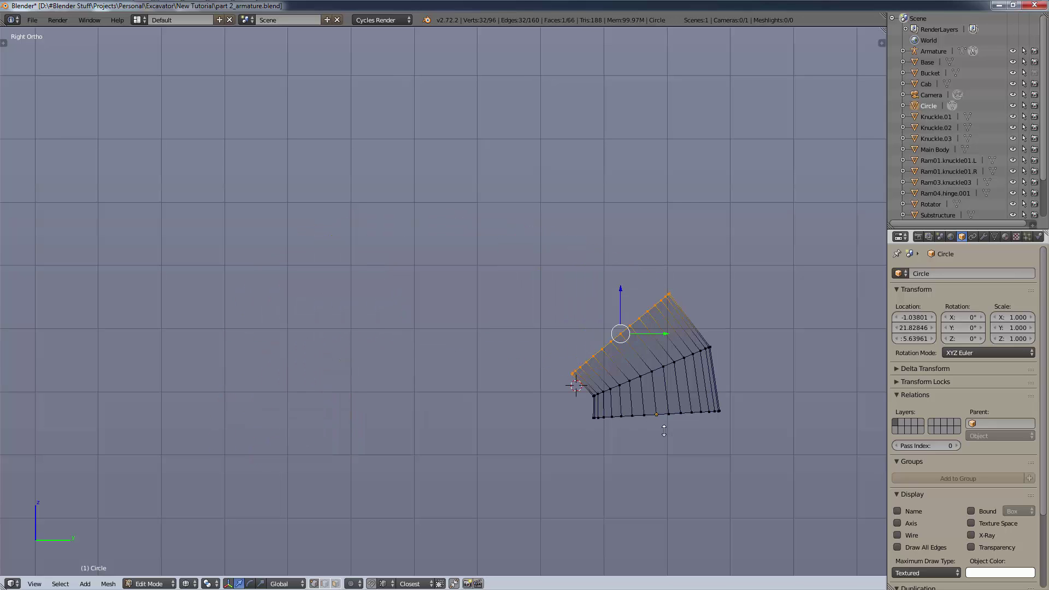
pyautogui.hotkey('ctrl', 'z')
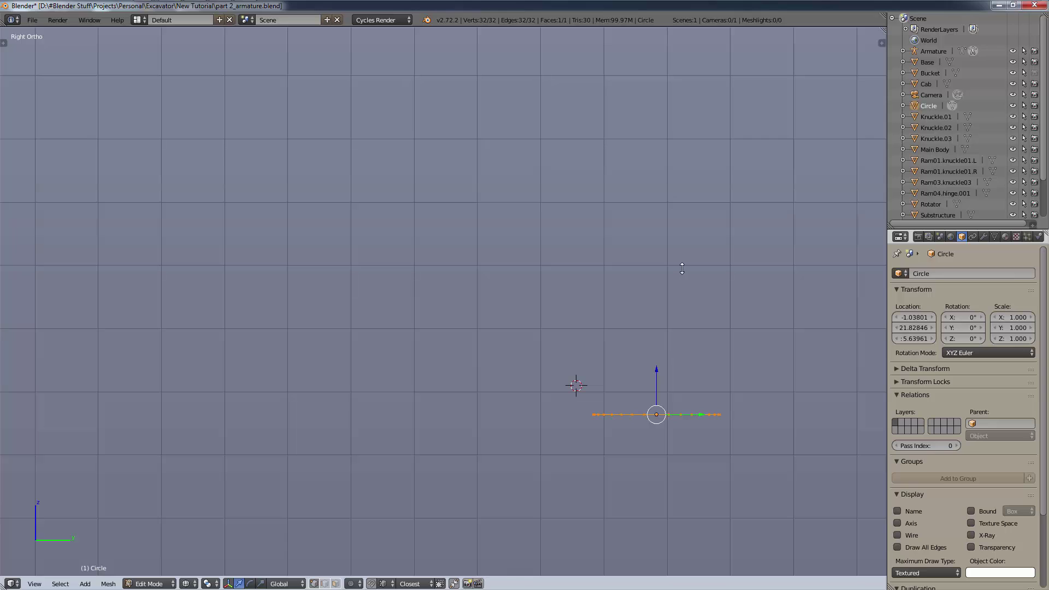
# - Extrude the filled circle about 5.64 units upward into a straight tube and clear the selection
pyautogui.press('e')
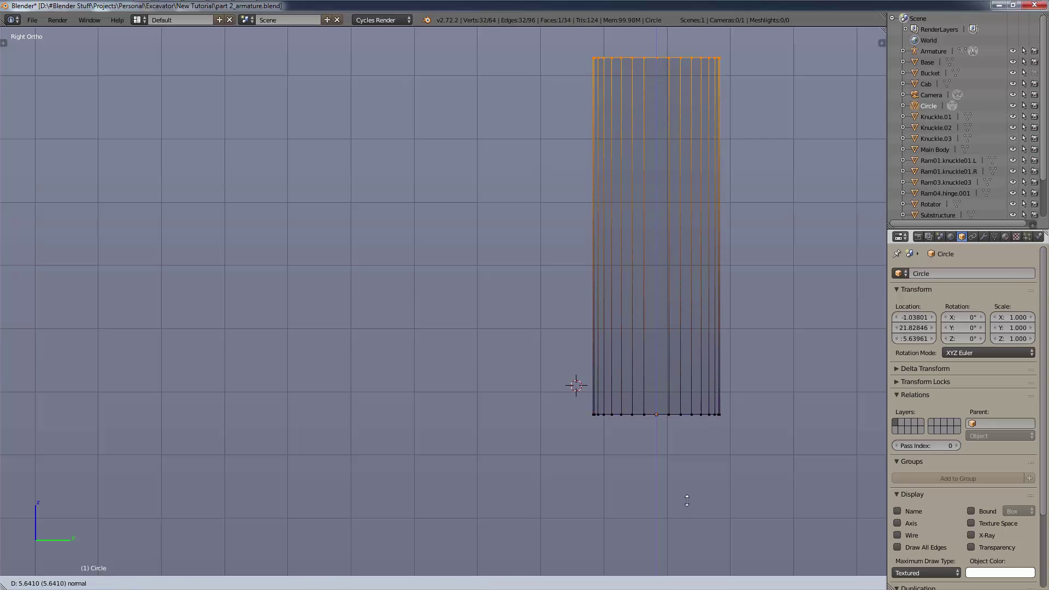
pyautogui.click(686, 500)
pyautogui.press('a')
pyautogui.press('w')
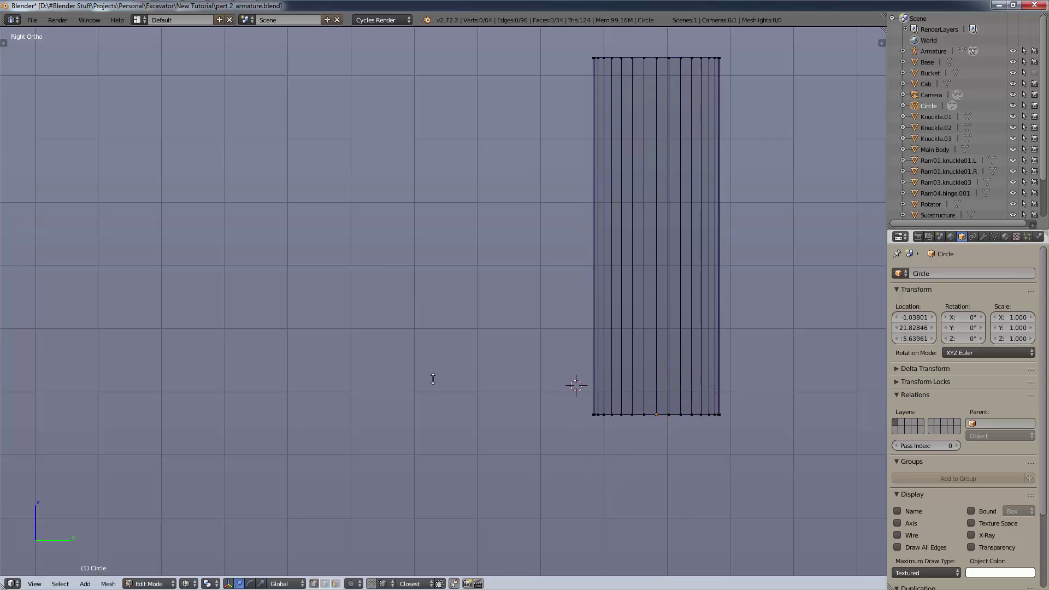
# - Add 29 evenly spaced loop cuts along the tube without sliding them, and clear the selection
pyautogui.hotkey('ctrl', 'r')
pyautogui.scroll(3, 664, 195)
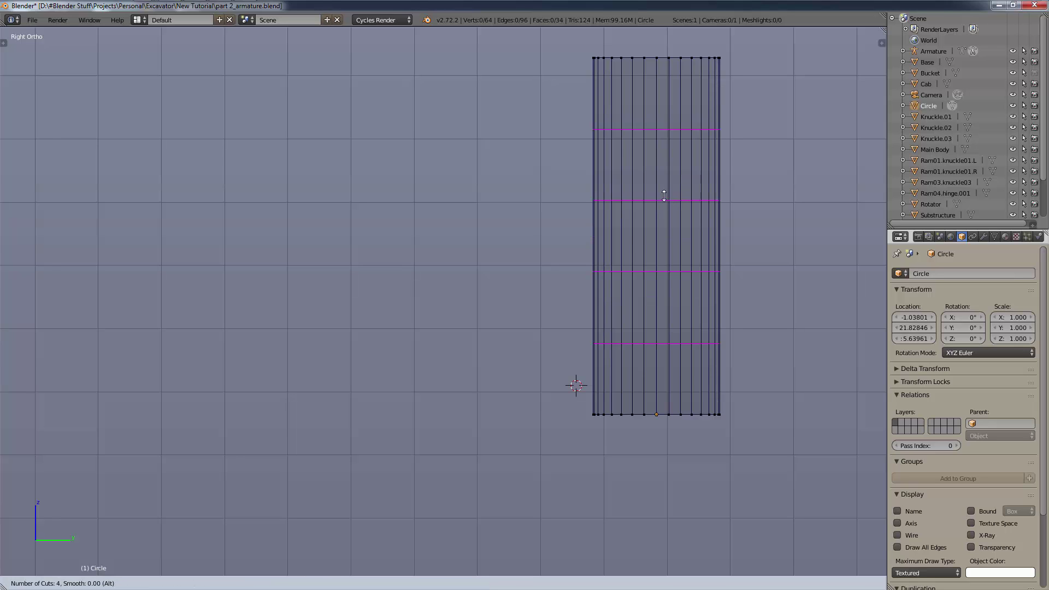
pyautogui.scroll(11, 667, 194)
pyautogui.click(667, 193)
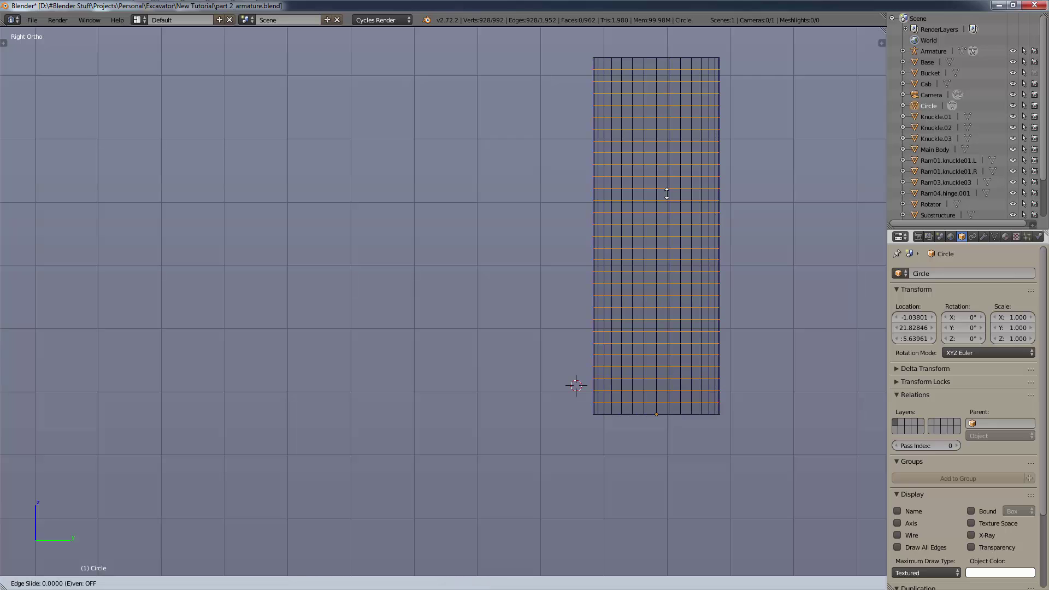
pyautogui.rightClick(666, 193)
pyautogui.press('a')
pyautogui.press('a')
pyautogui.press('a')
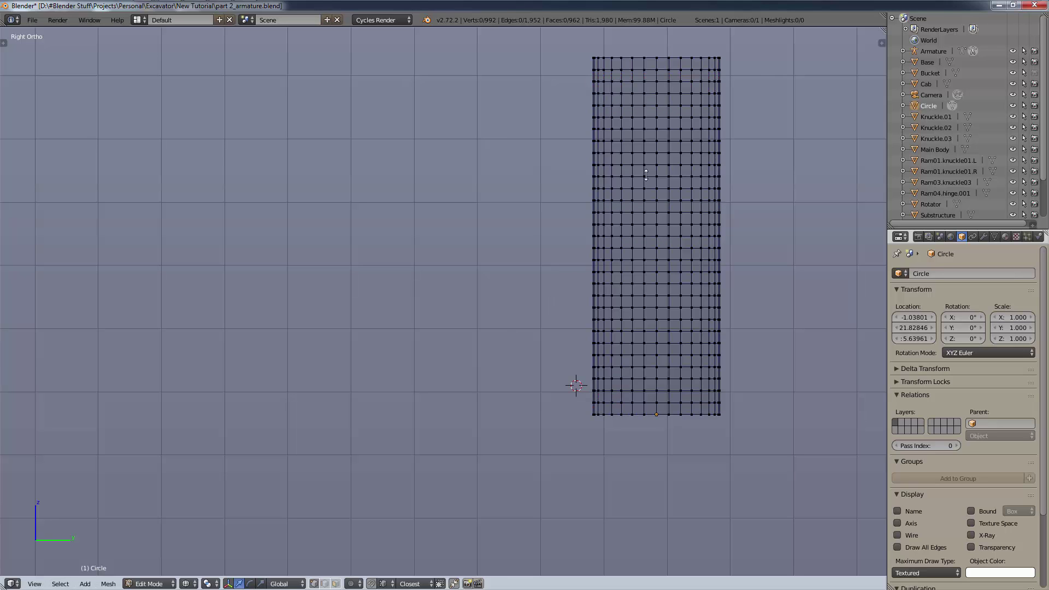
# - Box-select all of the tube's rings except the lowest five, and return to the right orthographic view
pyautogui.press('b')
pyautogui.moveTo(766, 32); pyautogui.dragTo(531, 365)
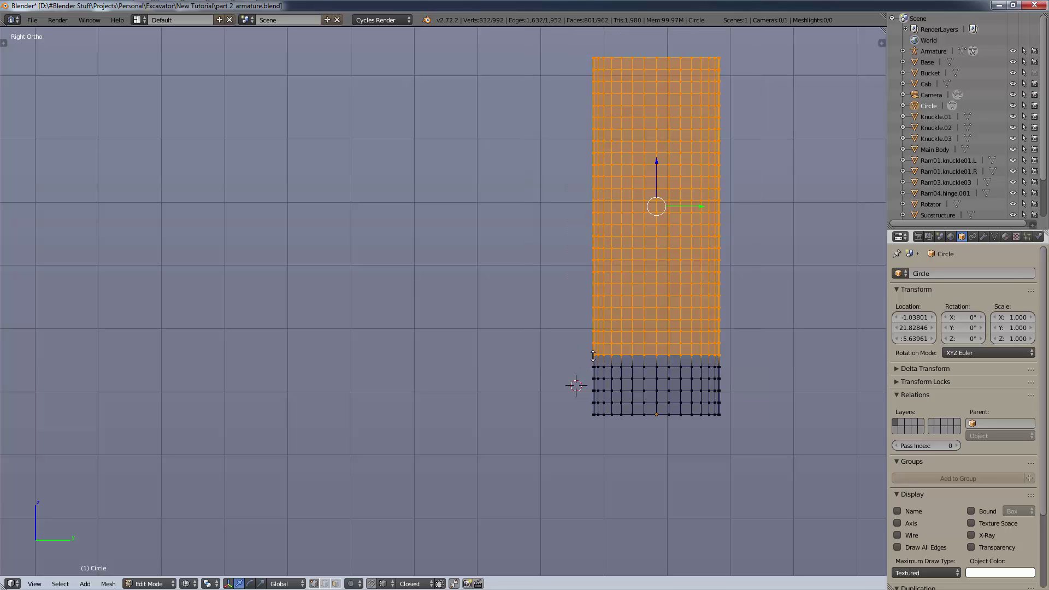
pyautogui.moveTo(587, 363); pyautogui.dragTo(648, 418, button='middle')
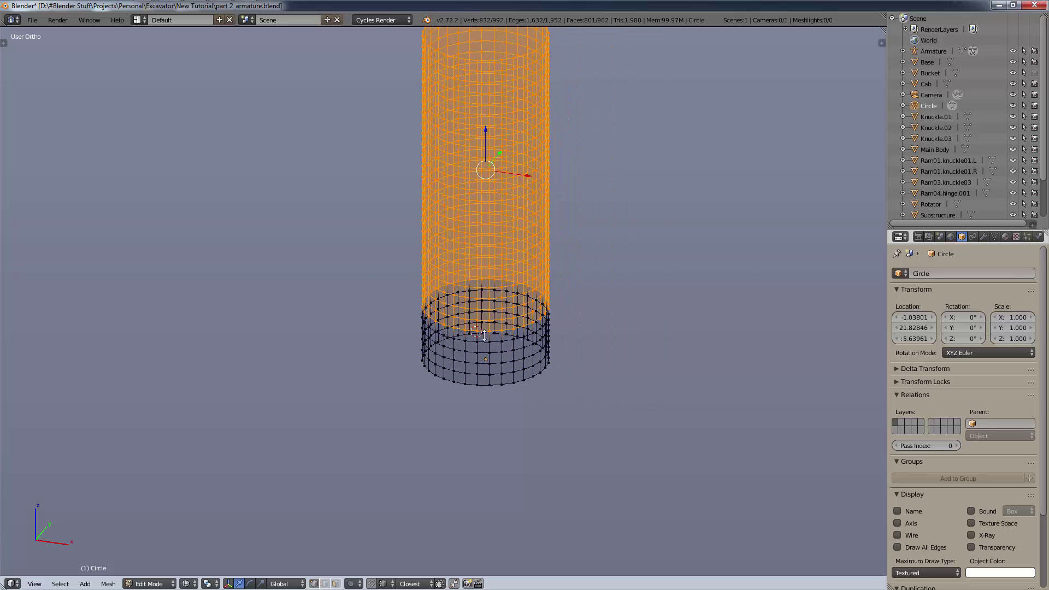
pyautogui.press('KP_3')
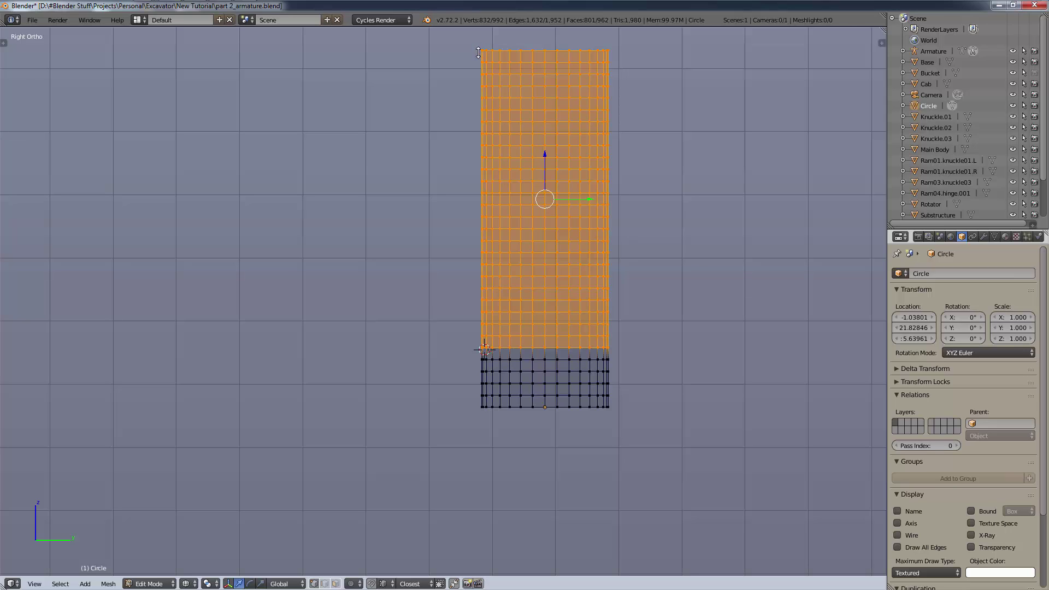
# - Bend the selected tube section about 90° around the 3D cursor at its inner edge, and clear the selection
pyautogui.hotkey('shift', 'w')
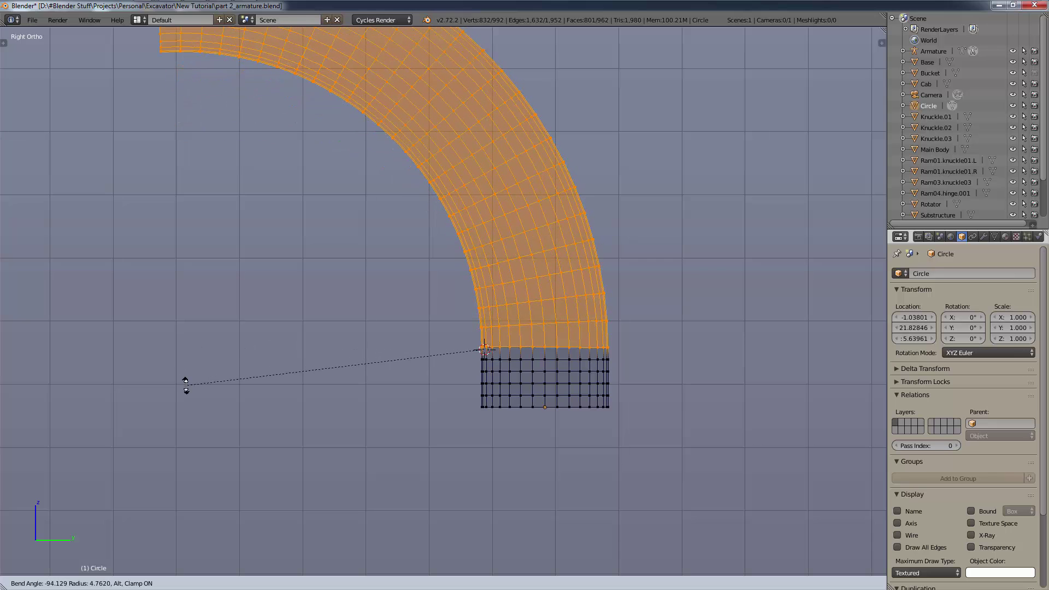
pyautogui.click(237, 348)
pyautogui.scroll(-3, 400, 295)
pyautogui.press('a')
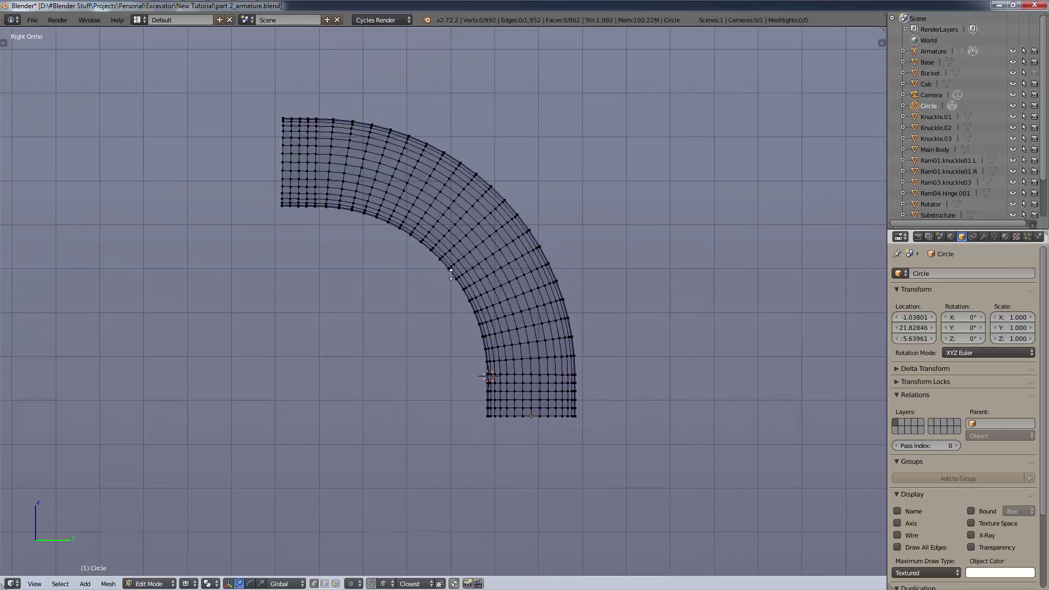
pyautogui.moveTo(450, 274); pyautogui.dragTo(476, 266, button='middle')
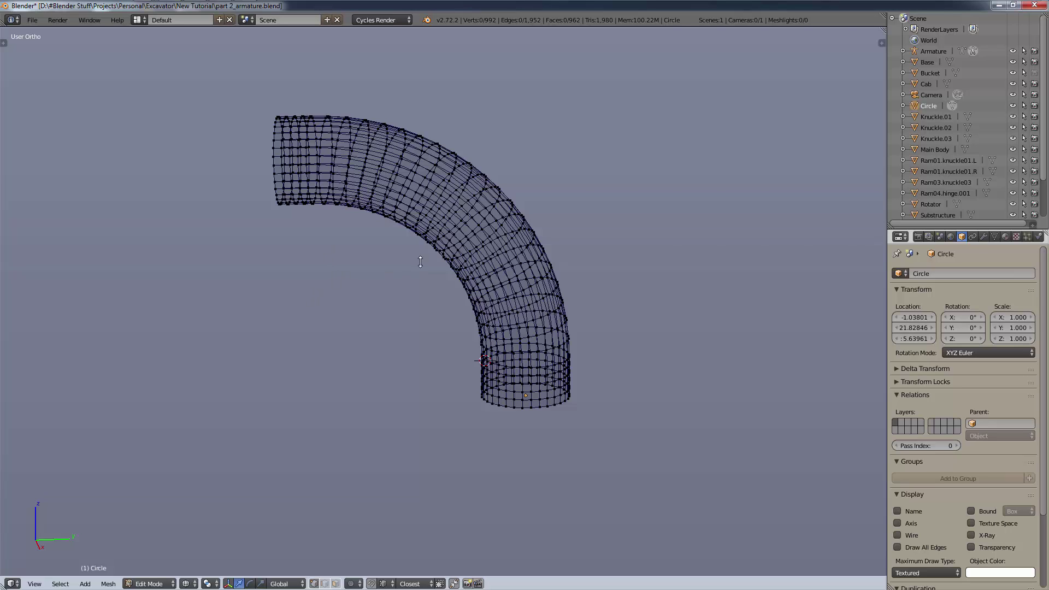
pyautogui.press('KP_3')
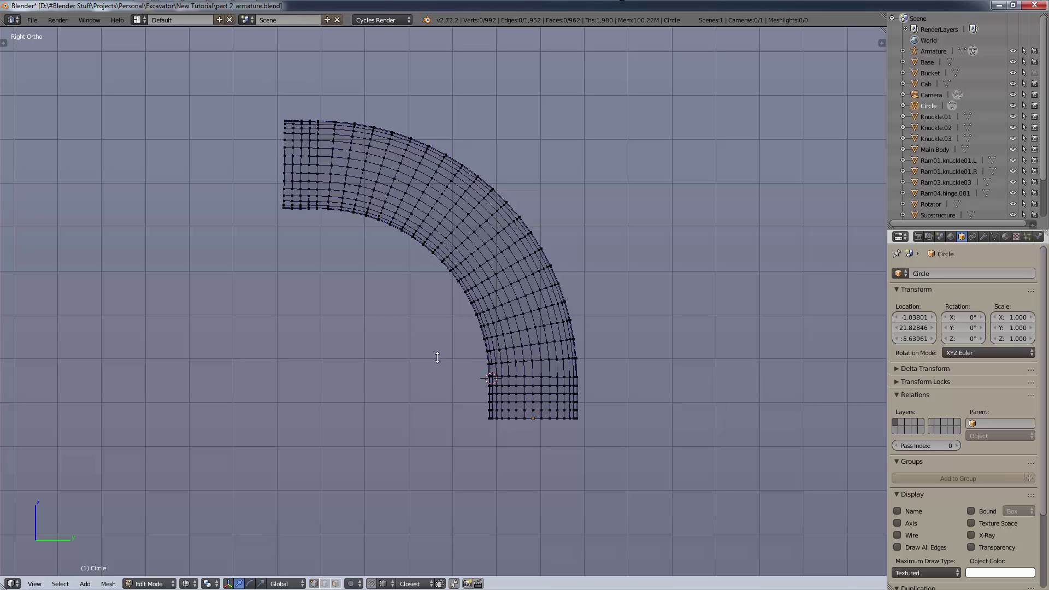
# - Set the viewport shading to Solid and apply smooth shading to all of the bent tube's faces
pyautogui.press('z')
pyautogui.press('z')
pyautogui.click(480, 501)
pyautogui.moveTo(540, 350)
pyautogui.mouseDown(button='middle')
pyautogui.moveTo(544, 304)
pyautogui.moveTo(533, 298)
pyautogui.mouseUp(button='middle')
pyautogui.press('a')
pyautogui.press('z')
pyautogui.click(470, 343)
pyautogui.press('a')
# - Examine the smooth-shaded tube in Object Mode, and return to Edit Mode in the right orthographic view
pyautogui.scroll(2, 516, 294)
pyautogui.press('Tab')
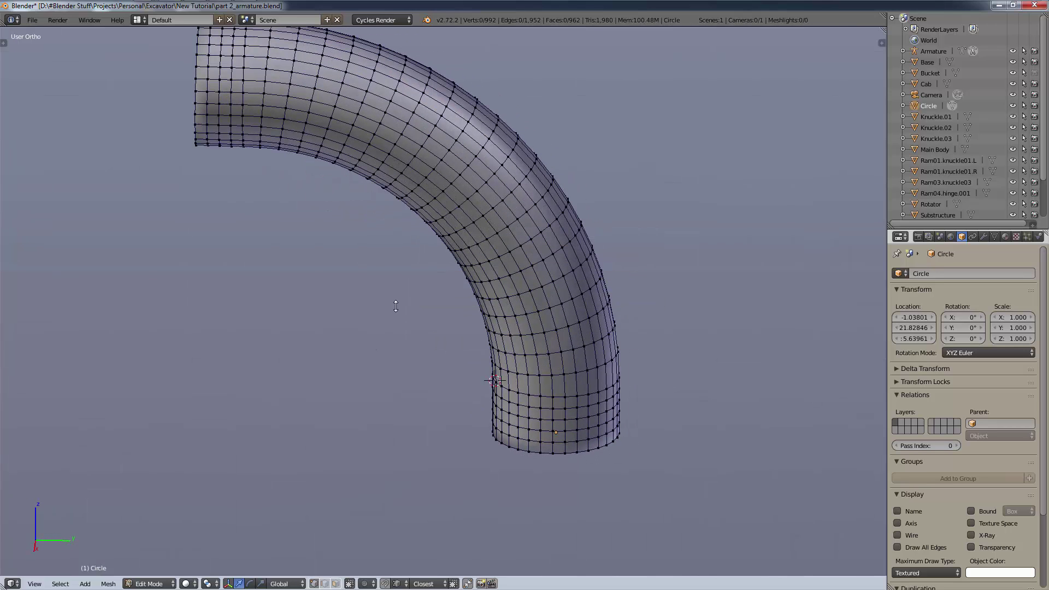
pyautogui.press('Tab')
pyautogui.press('4')
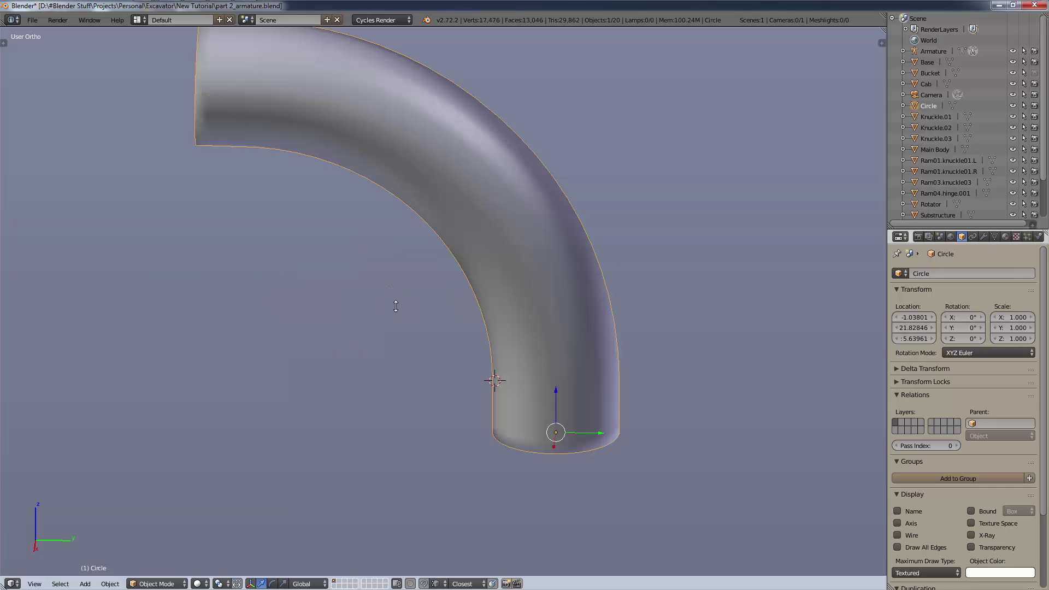
pyautogui.scroll(-4, 457, 280)
pyautogui.moveTo(456, 281); pyautogui.dragTo(443, 305, button='middle')
pyautogui.press('Tab')
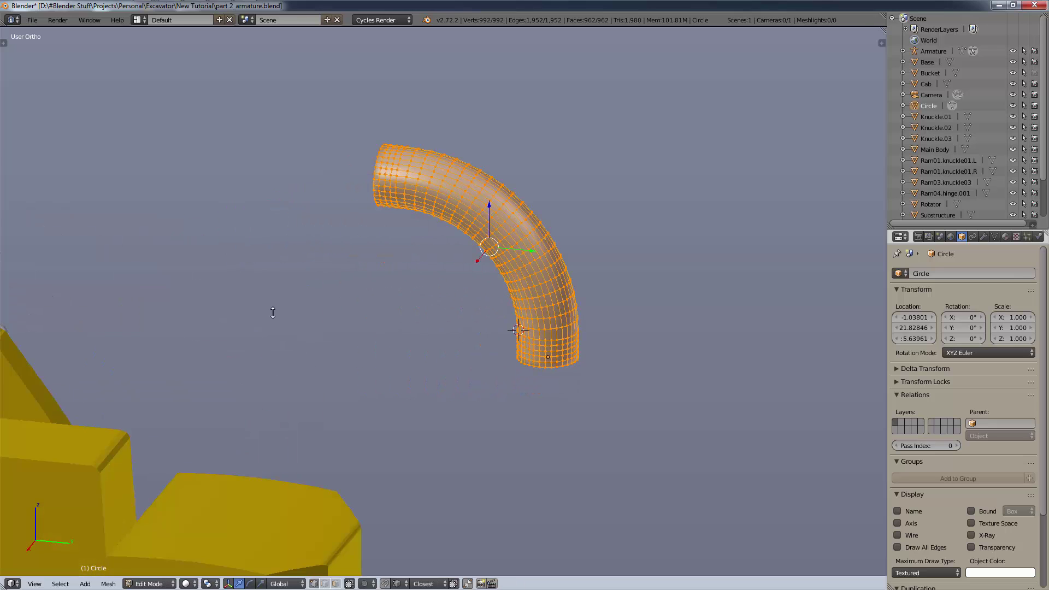
pyautogui.press('KP_3')
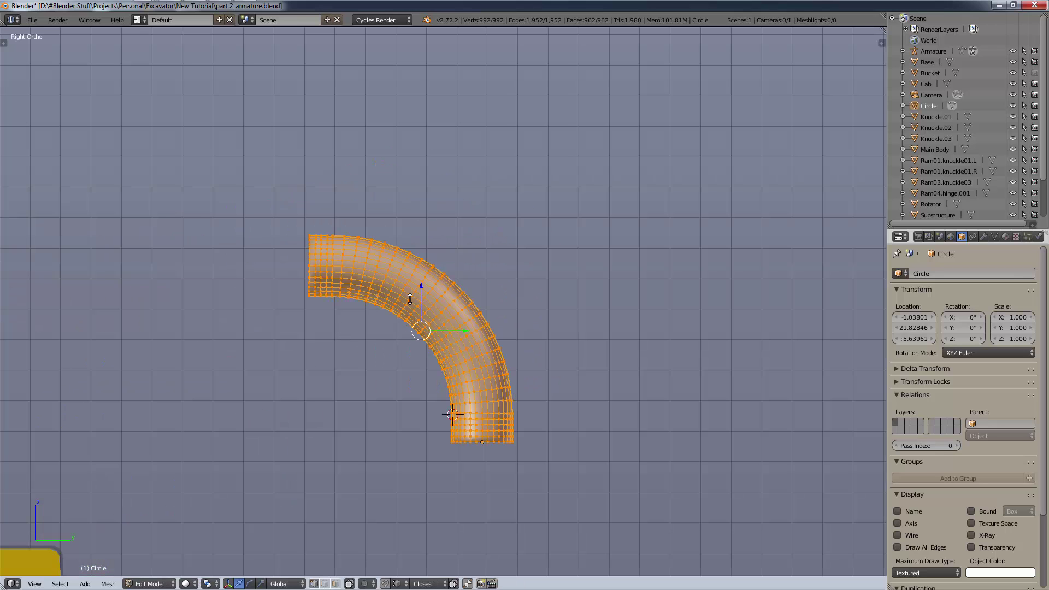
# - Look through the list of past operations in the Undo History and close it without choosing one
pyautogui.hotkey('ctrl', 'alt', 'z')
pyautogui.press('a')
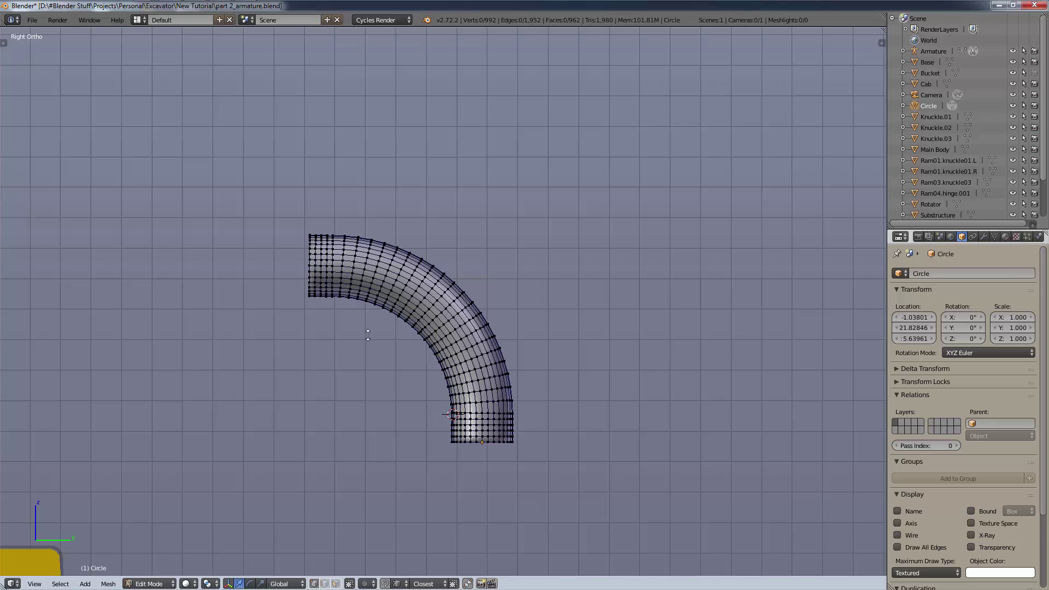
pyautogui.press('a')
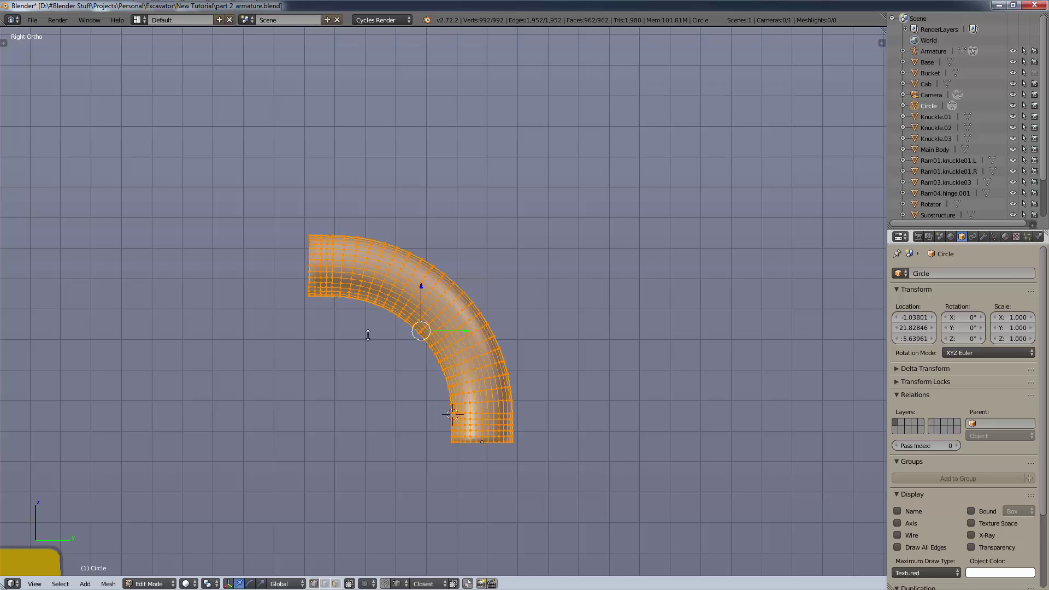
pyautogui.hotkey('ctrl', 'alt', 'z')
pyautogui.press('Down')
pyautogui.press('Down')
pyautogui.press('Down')
pyautogui.press('Down')
pyautogui.press('Down')
pyautogui.press('Down')
pyautogui.press('Down')
pyautogui.press('Down')
pyautogui.press('Down')
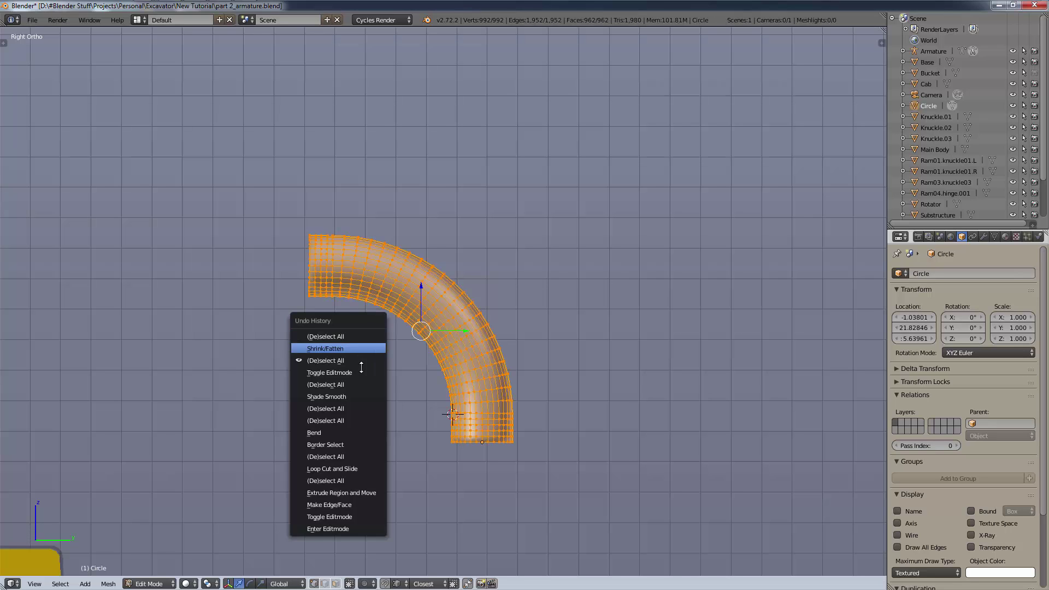
pyautogui.press('Escape')
# - Revert the mesh to the early Toggle Editmode entry in the Undo History, and switch to Object Mode
pyautogui.hotkey('ctrl', 'alt', 'z')
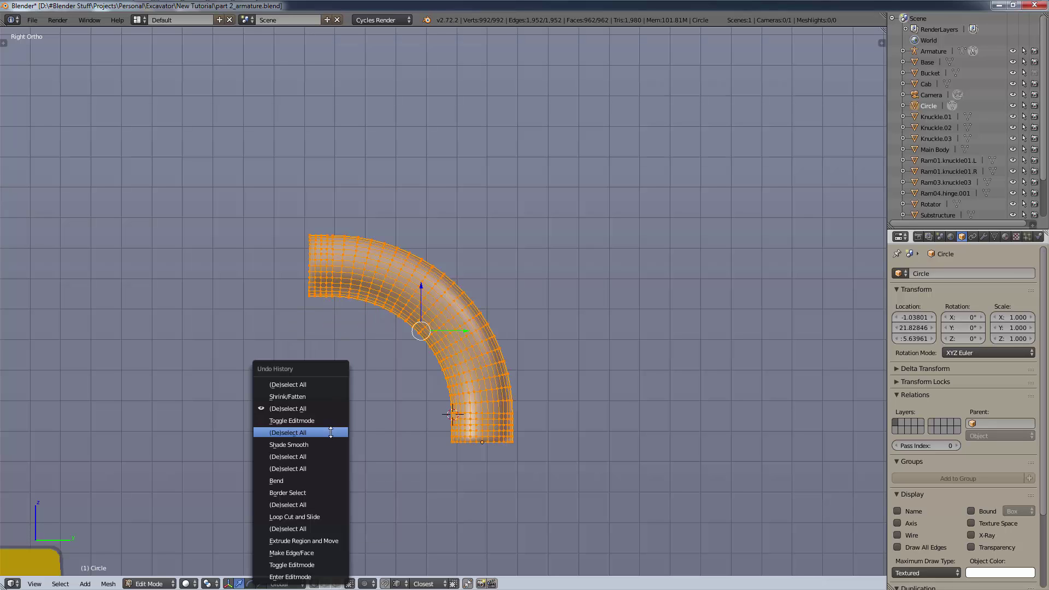
pyautogui.click(317, 567)
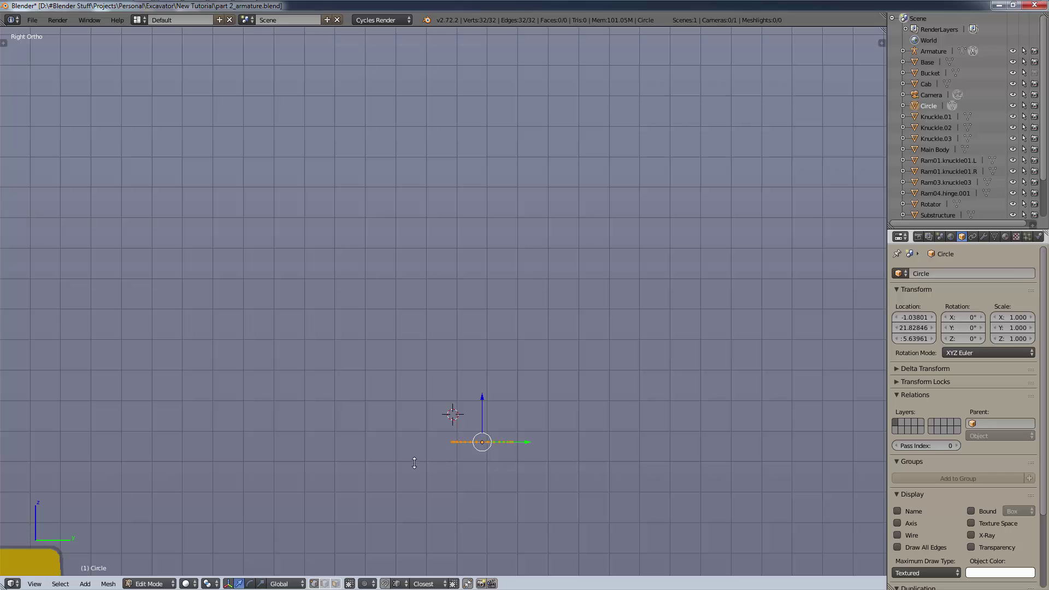
pyautogui.click(184, 578)
pyautogui.click(178, 572)
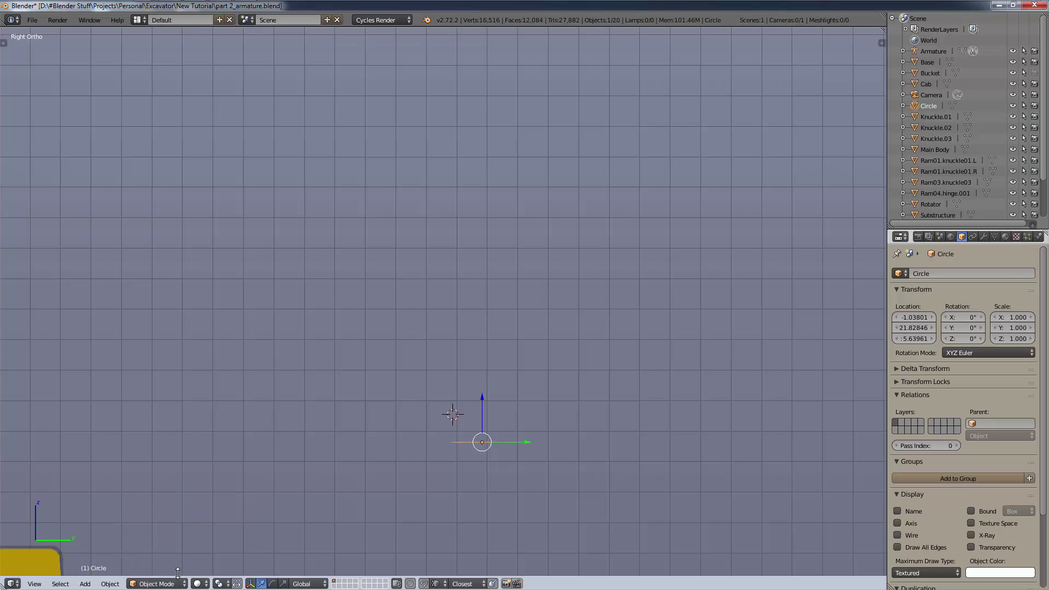
# - Set the viewport shading to Rendered and bring the excavator's bucket into view
pyautogui.click(198, 584)
pyautogui.press('Return')
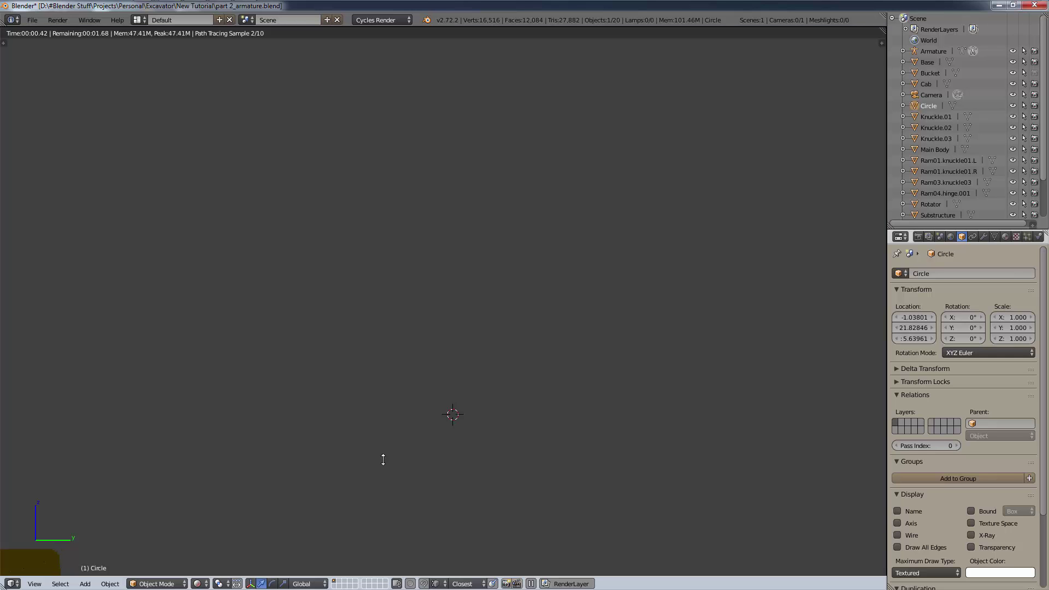
pyautogui.moveTo(661, 375); pyautogui.dragTo(480, 382, button='middle')
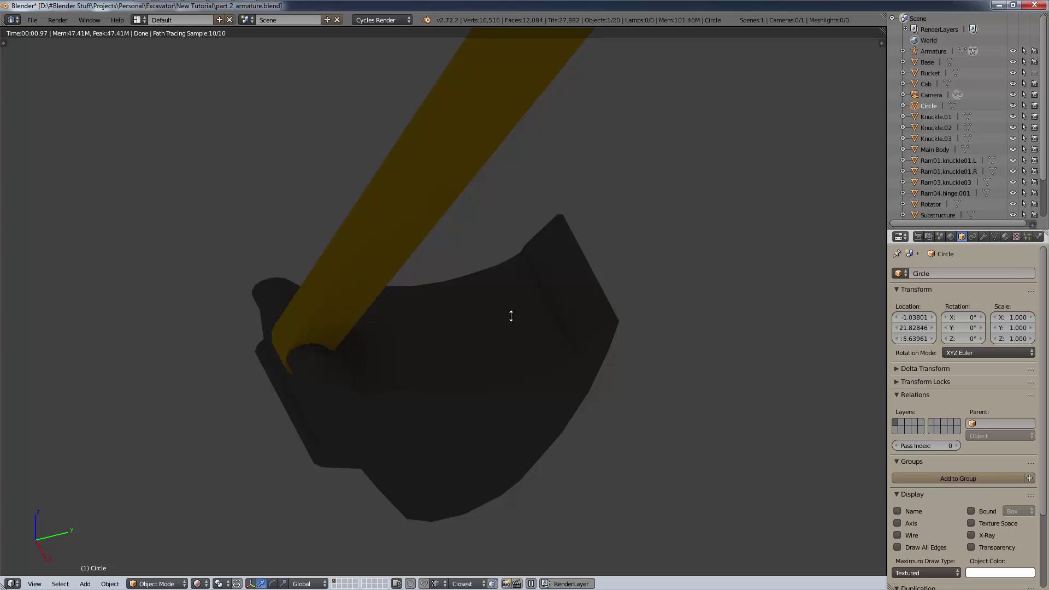
# - Try to draw a render border around the excavator's bucket in the rendered view
pyautogui.hotkey('ctrl', 'b')
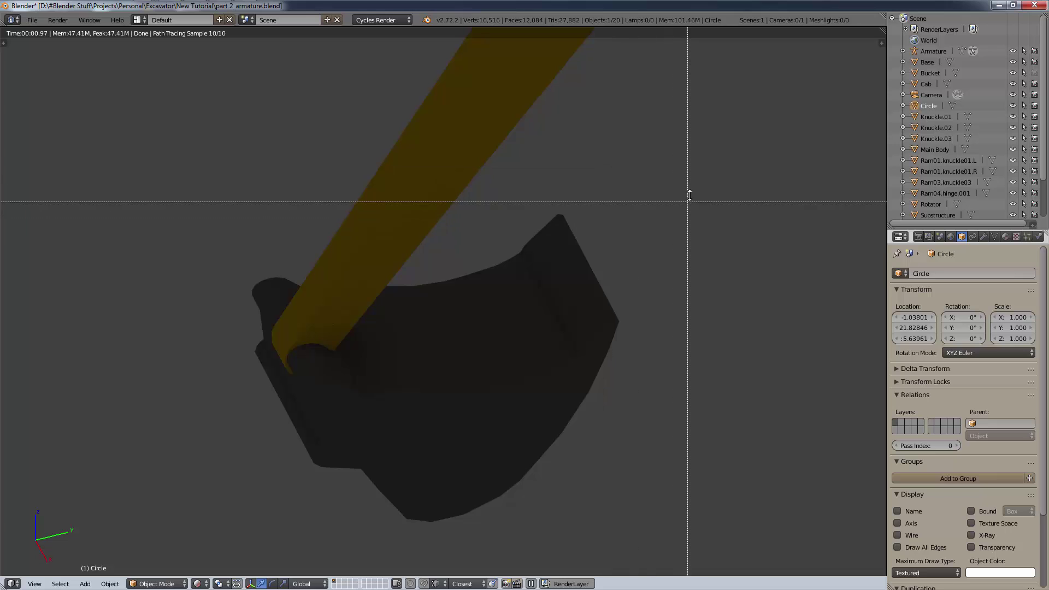
pyautogui.moveTo(690, 188)
pyautogui.mouseDown()
pyautogui.moveTo(461, 391)
pyautogui.moveTo(195, 558)
pyautogui.mouseUp()
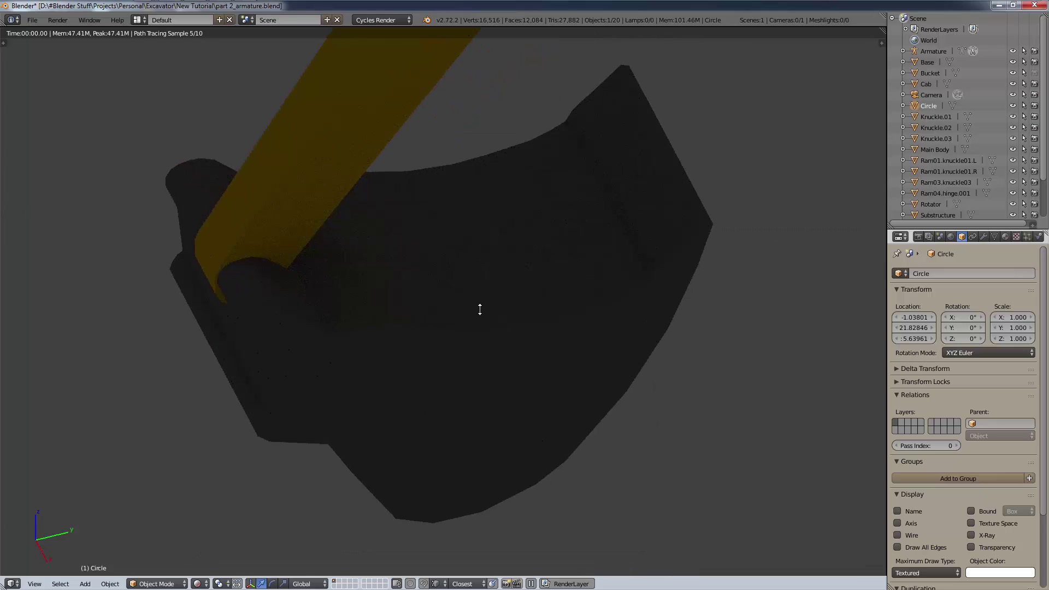
pyautogui.scroll(-5, 537, 294)
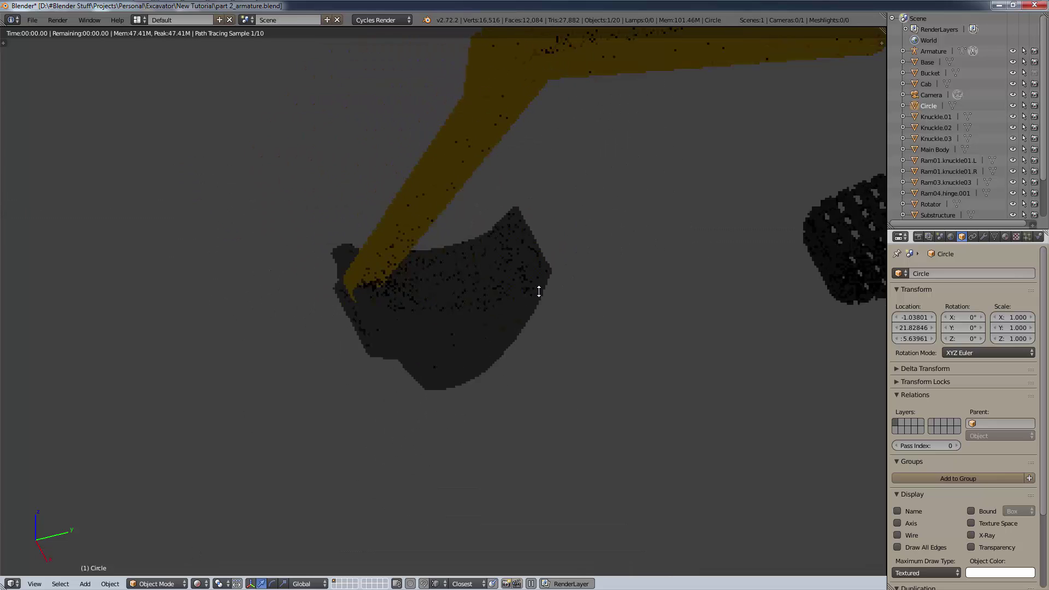
pyautogui.scroll(1, 527, 262)
# - Enter Edit Mode, find the Set Render Border operator through the operator search, and draw the border around the excavator's bucket
pyautogui.click(585, 181)
pyautogui.press('Tab')
pyautogui.press('KP_Decimal')
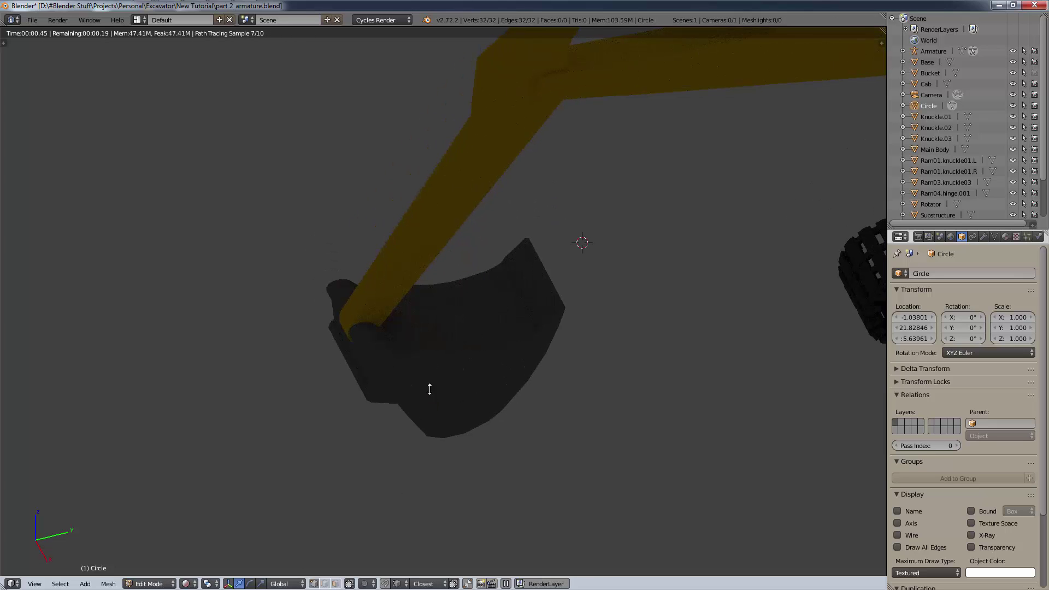
pyautogui.press('space')
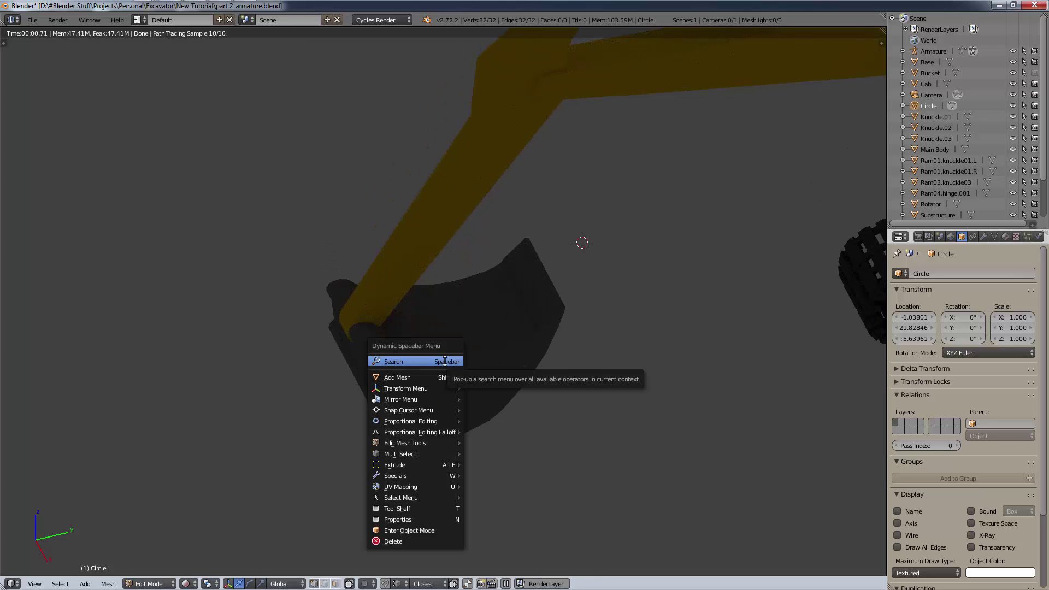
pyautogui.click(444, 360)
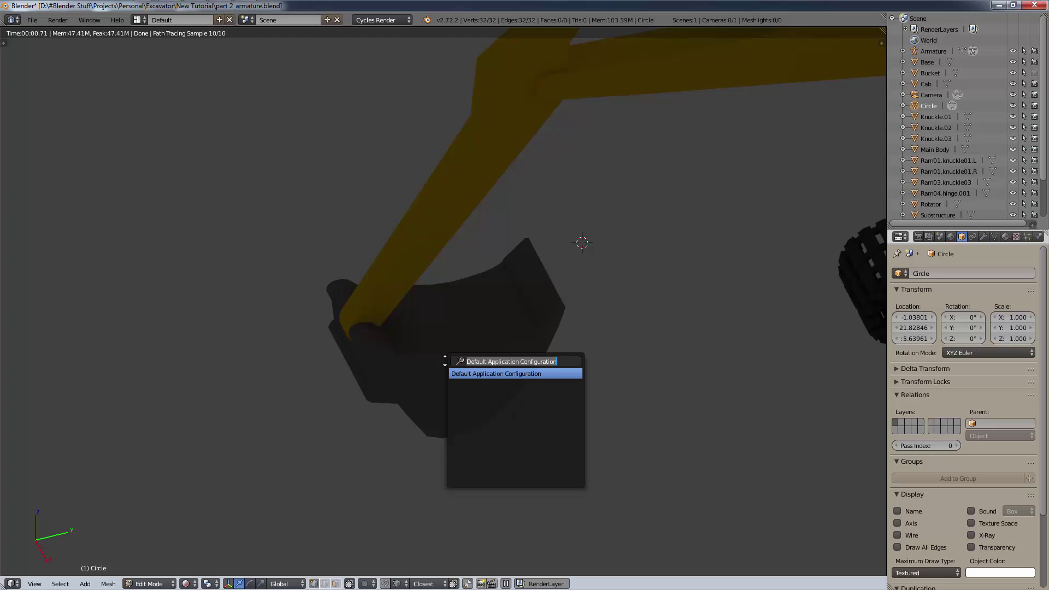
pyautogui.write('set render border')
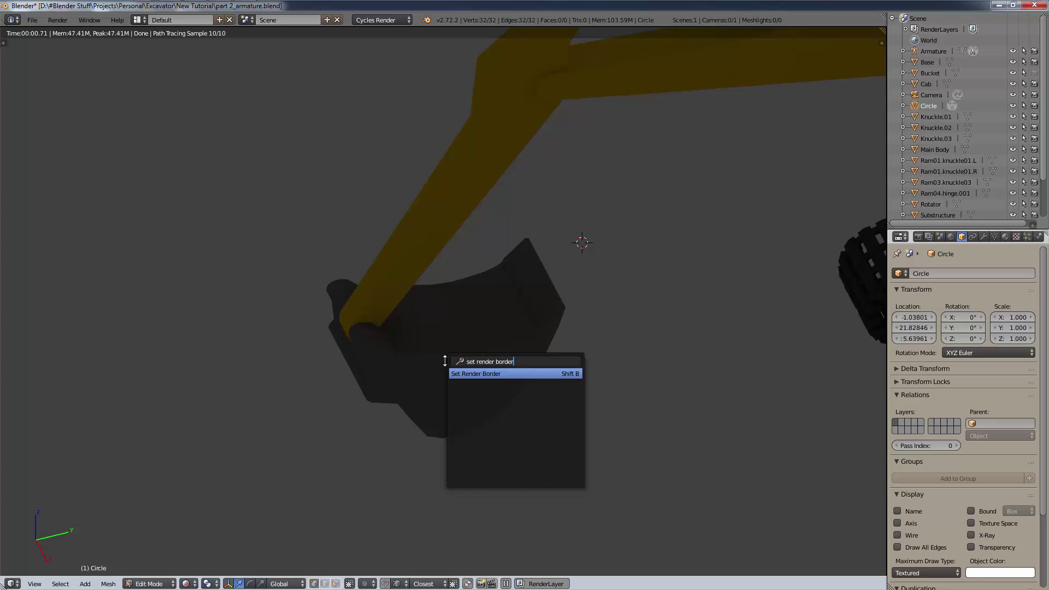
pyautogui.press('Return')
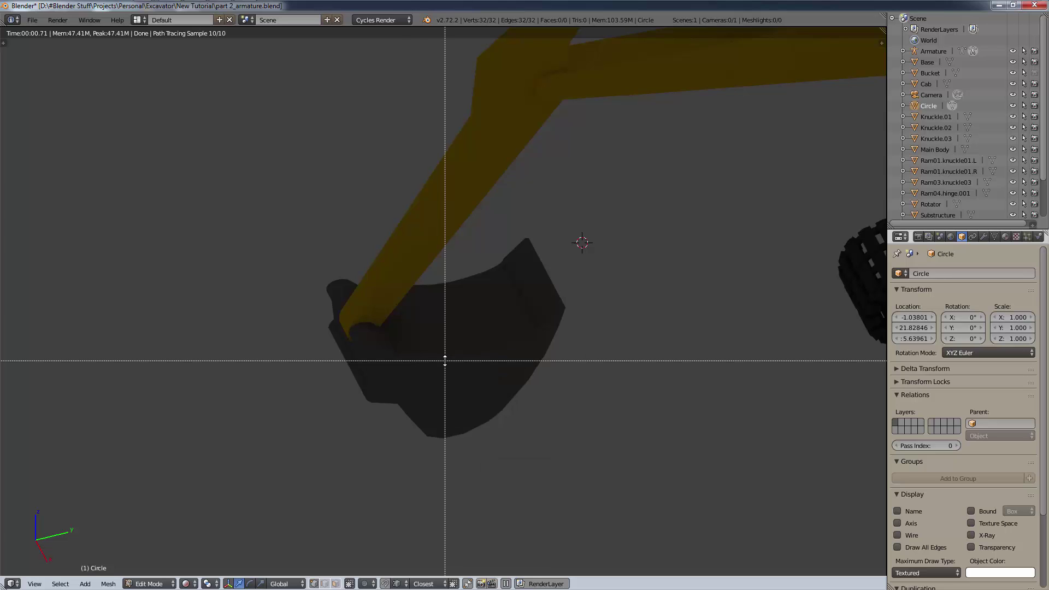
pyautogui.moveTo(602, 216); pyautogui.dragTo(274, 458)
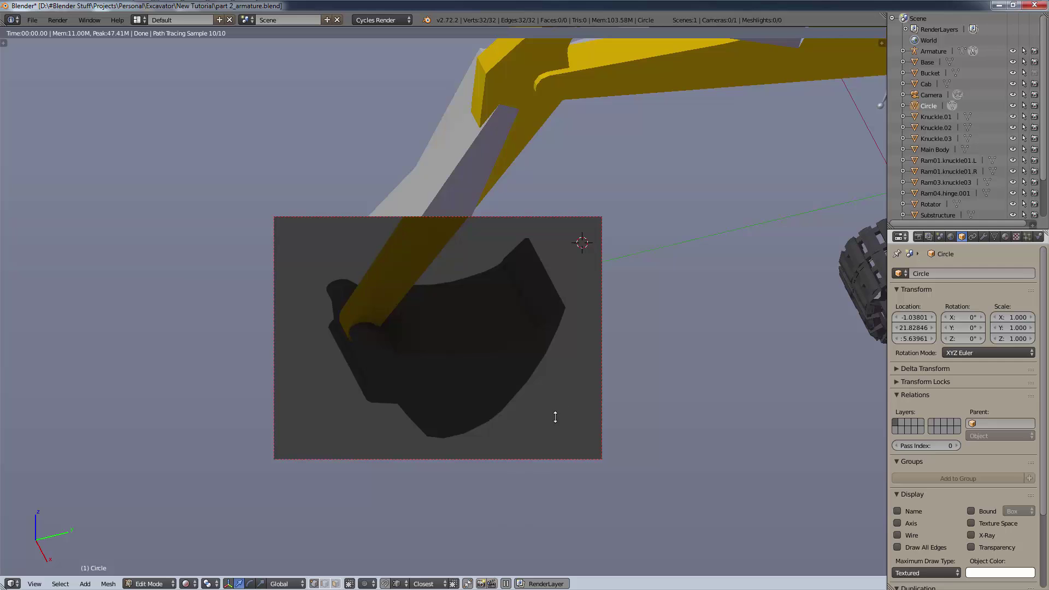
# - Clear the render border around the excavator's bucket in the rendered view
pyautogui.moveTo(555, 417)
pyautogui.mouseDown(button='middle')
pyautogui.moveTo(526, 379)
pyautogui.moveTo(579, 368)
pyautogui.moveTo(587, 405)
pyautogui.moveTo(542, 424)
pyautogui.moveTo(555, 424)
pyautogui.mouseUp(button='middle')
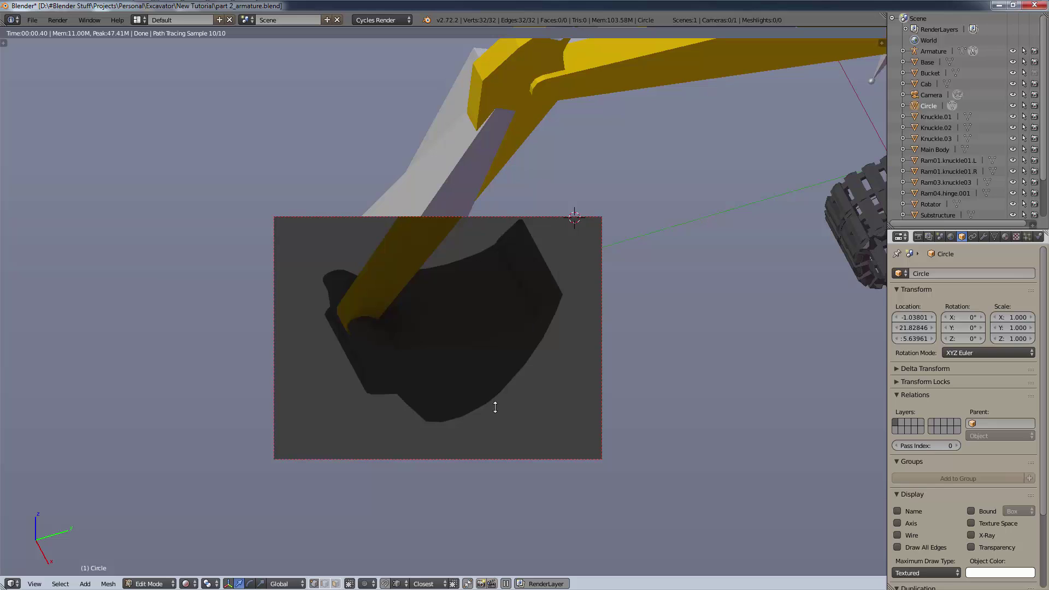
pyautogui.moveTo(492, 398)
pyautogui.mouseDown(button='middle')
pyautogui.moveTo(491, 374)
pyautogui.moveTo(494, 402)
pyautogui.moveTo(516, 397)
pyautogui.moveTo(498, 382)
pyautogui.moveTo(489, 388)
pyautogui.moveTo(497, 403)
pyautogui.moveTo(509, 398)
pyautogui.moveTo(489, 382)
pyautogui.moveTo(487, 394)
pyautogui.mouseUp(button='middle')
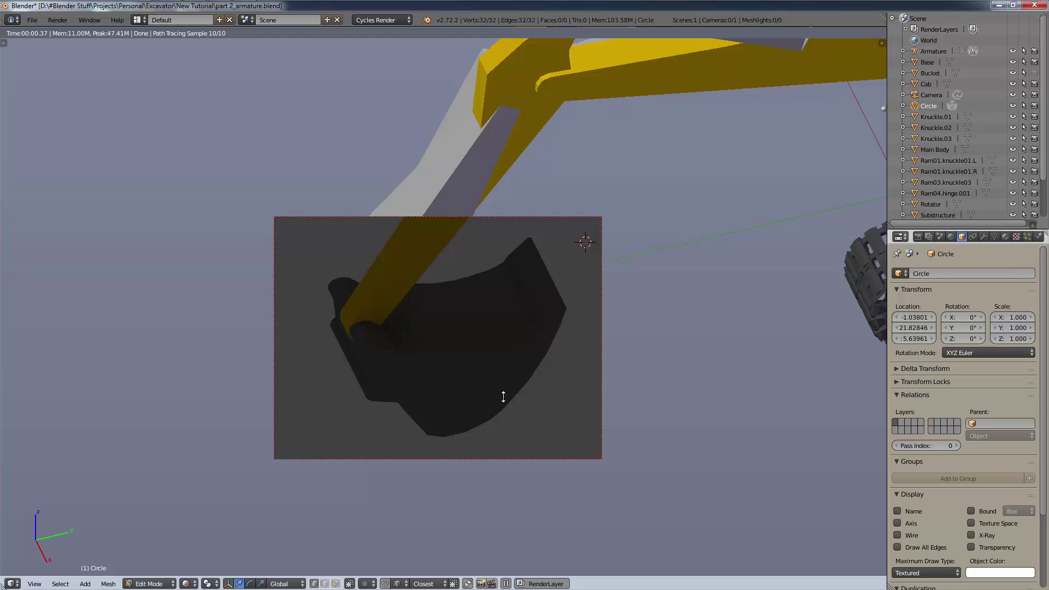
pyautogui.hotkey('ctrl', 'b')
pyautogui.rightClick(497, 400)
pyautogui.hotkey('ctrl', 'alt', 'b')
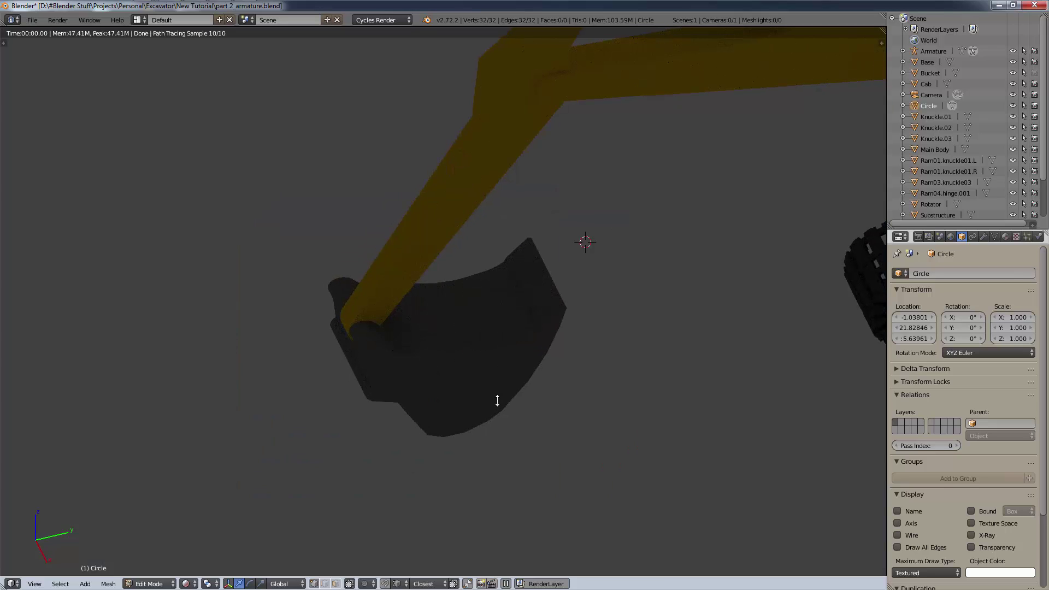
# - Bring the excavator's arm into view and return the viewport shading to Solid
pyautogui.moveTo(497, 400); pyautogui.dragTo(519, 389, button='middle')
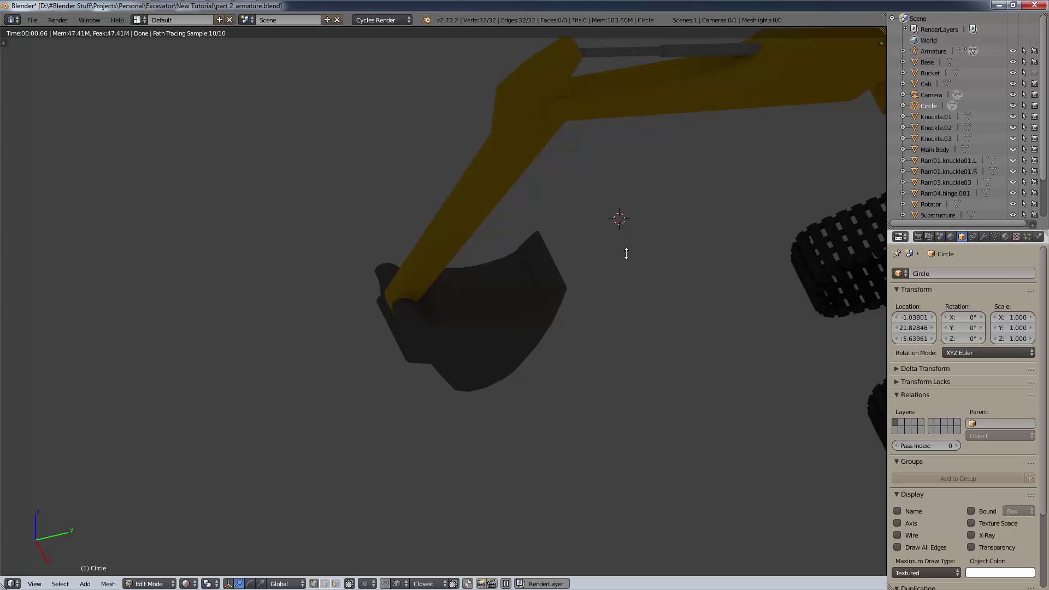
pyautogui.keyDown('ctrl'); pyautogui.moveTo(626, 253); pyautogui.dragTo(445, 355, button='middle'); pyautogui.keyUp('ctrl')
pyautogui.hotkey('shift', 'z')
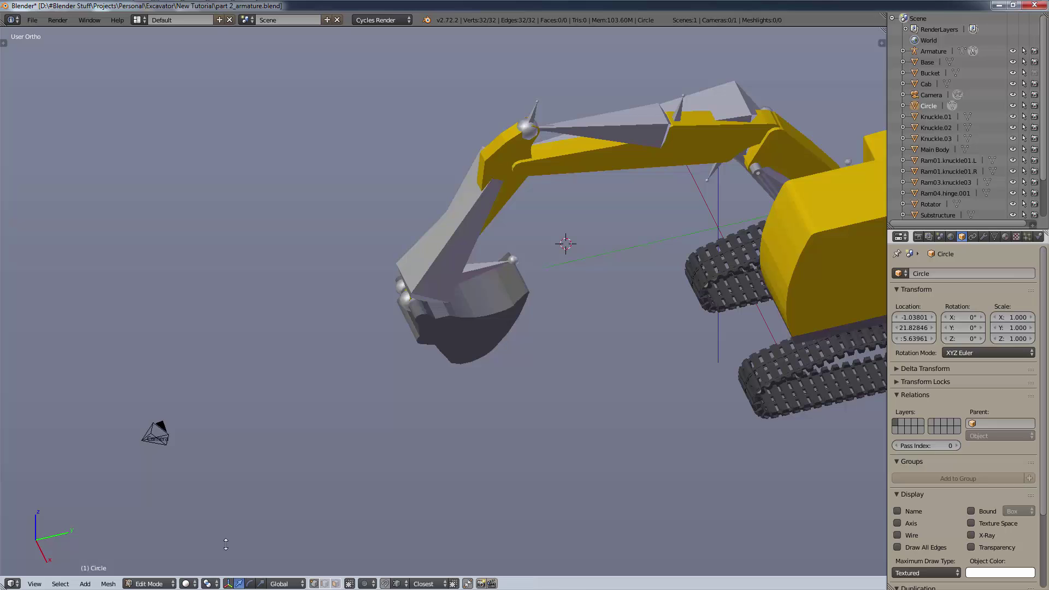
# - Switch to Object Mode while looking through the scene camera, and select the Camera object
pyautogui.press('KP_0')
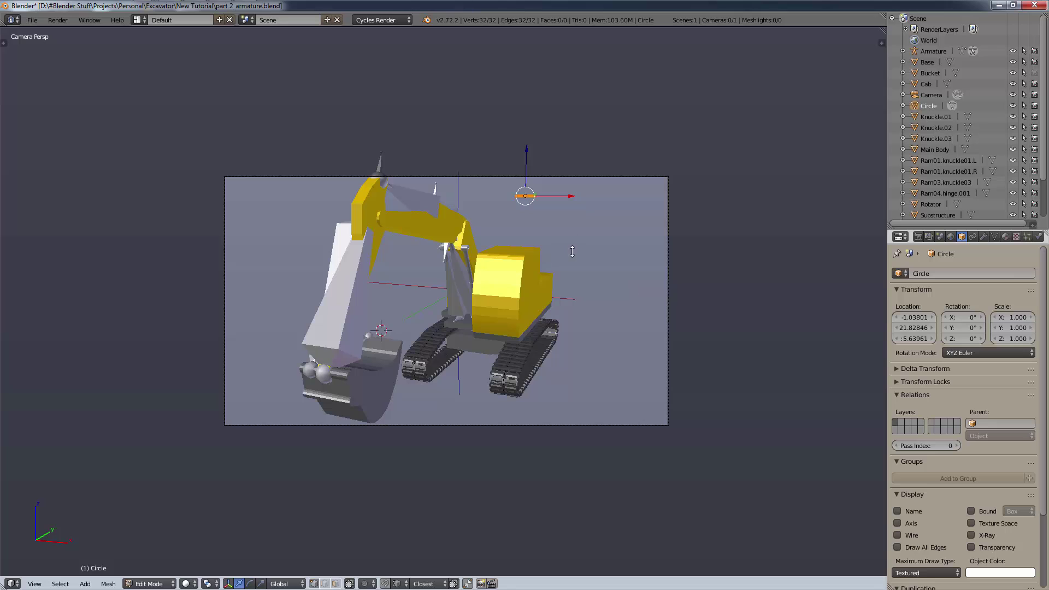
pyautogui.press('a')
pyautogui.click(151, 584)
pyautogui.click(150, 570)
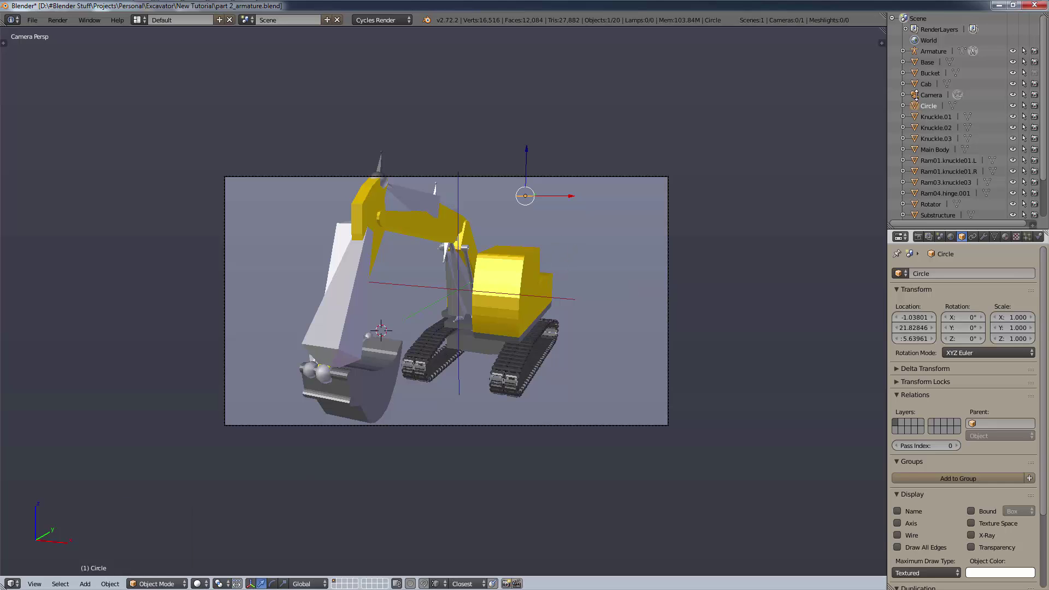
pyautogui.click(929, 95)
# - Try rotating, scaling and moving the Camera object while looking through it
pyautogui.press('r')
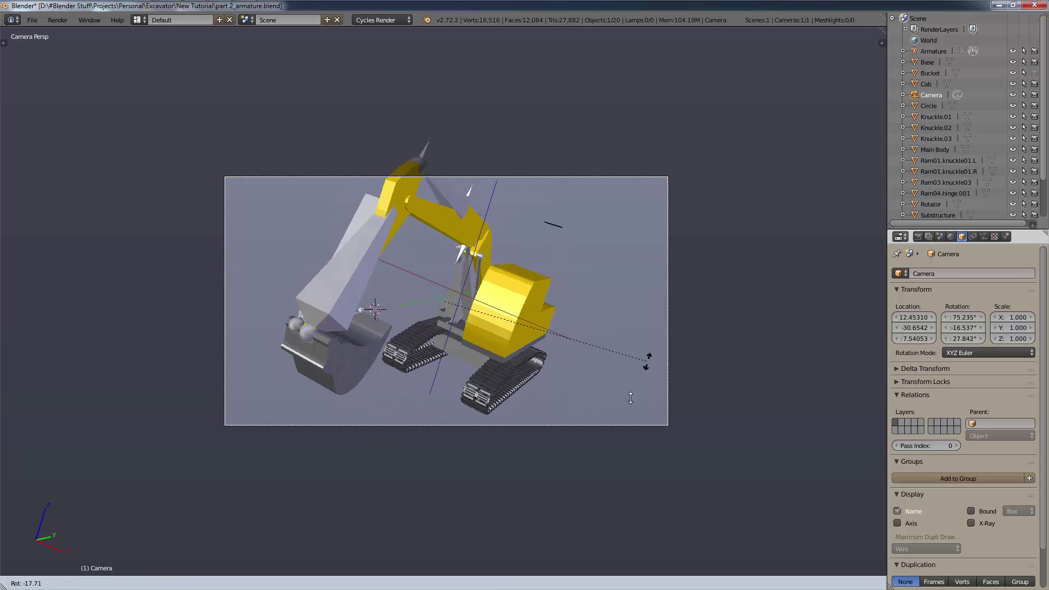
pyautogui.click(556, 421)
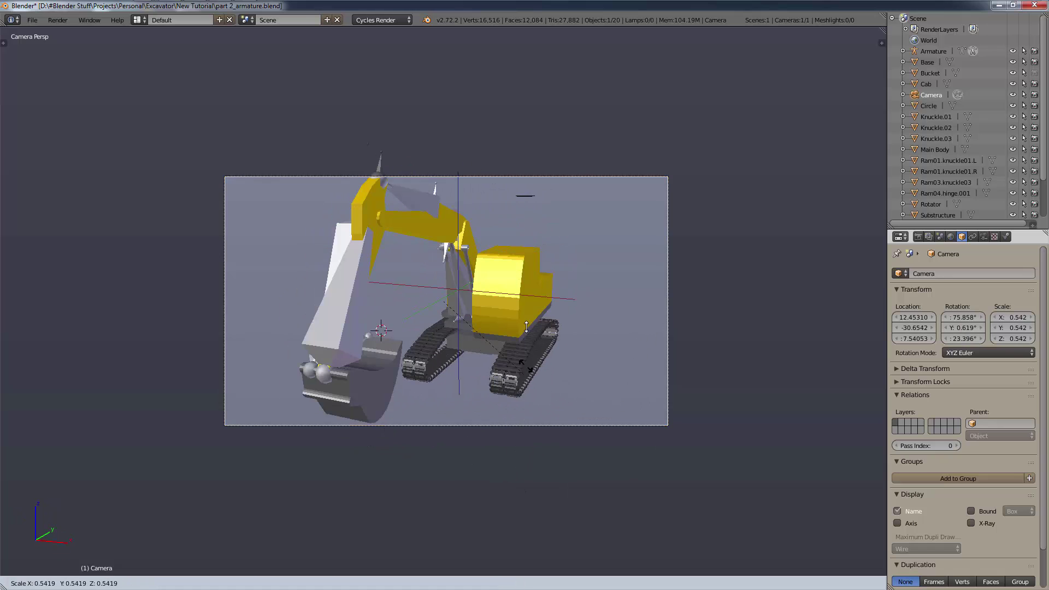
pyautogui.press('r')
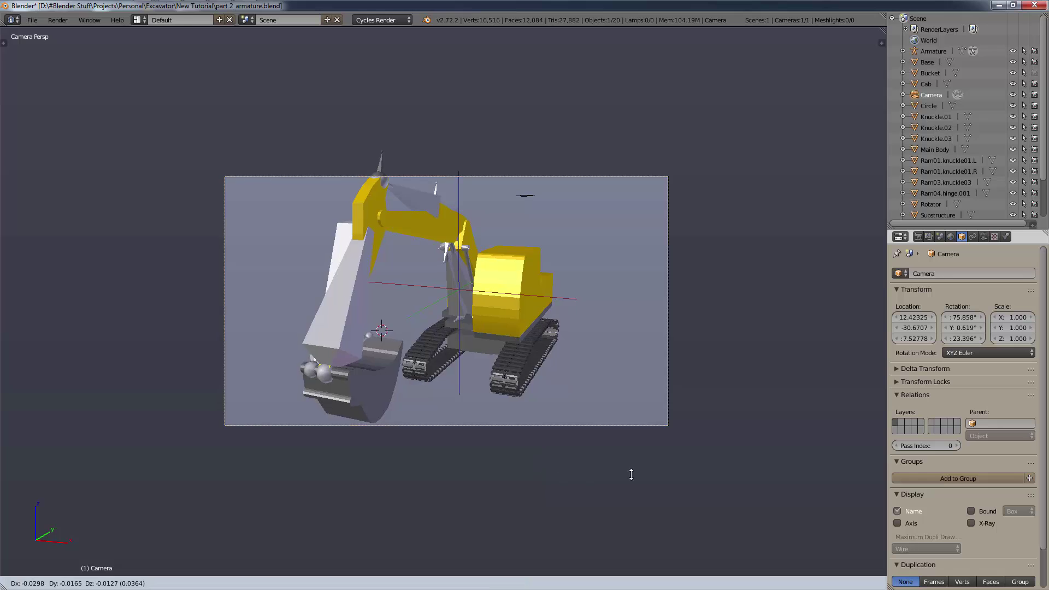
pyautogui.click(606, 420)
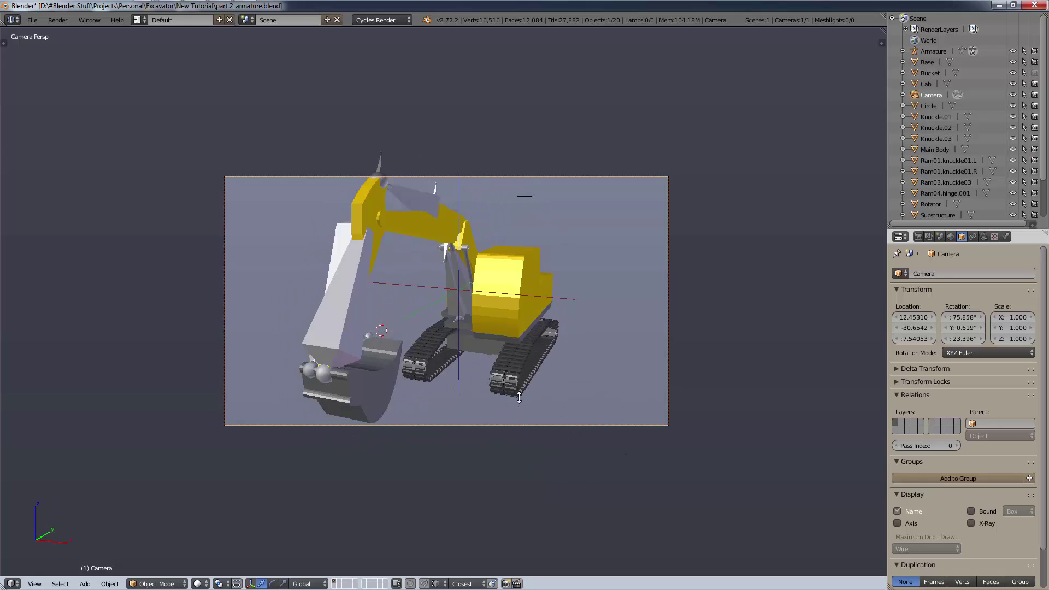
# - Fly the camera around the excavator with walk navigation and settle on a raised rear-side view at about X 37.3, Y 24.0, Z 34.0
pyautogui.hotkey('shift', 'f')
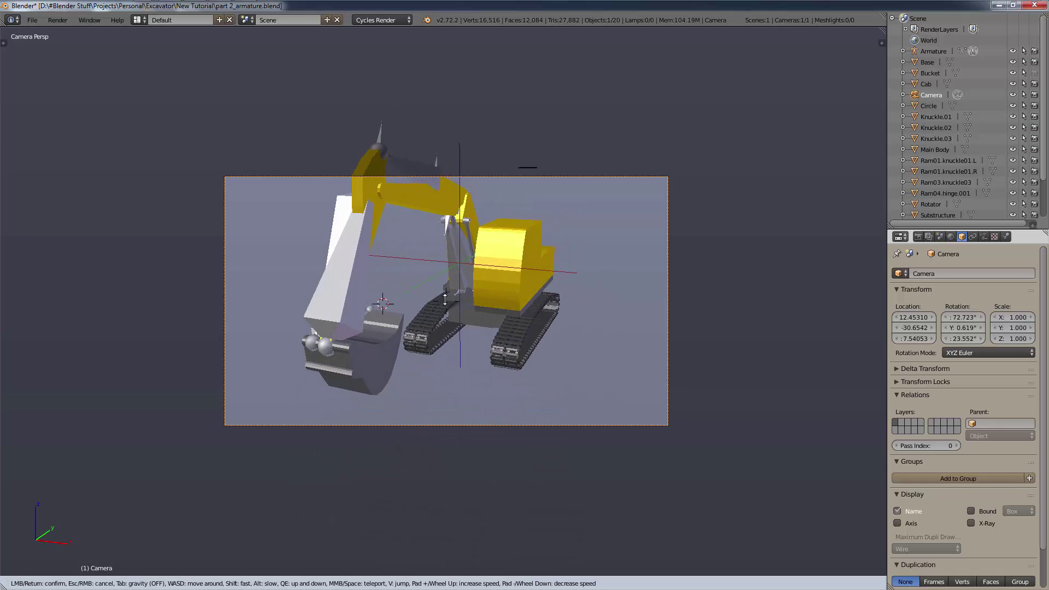
pyautogui.press('s')
pyautogui.press('a')
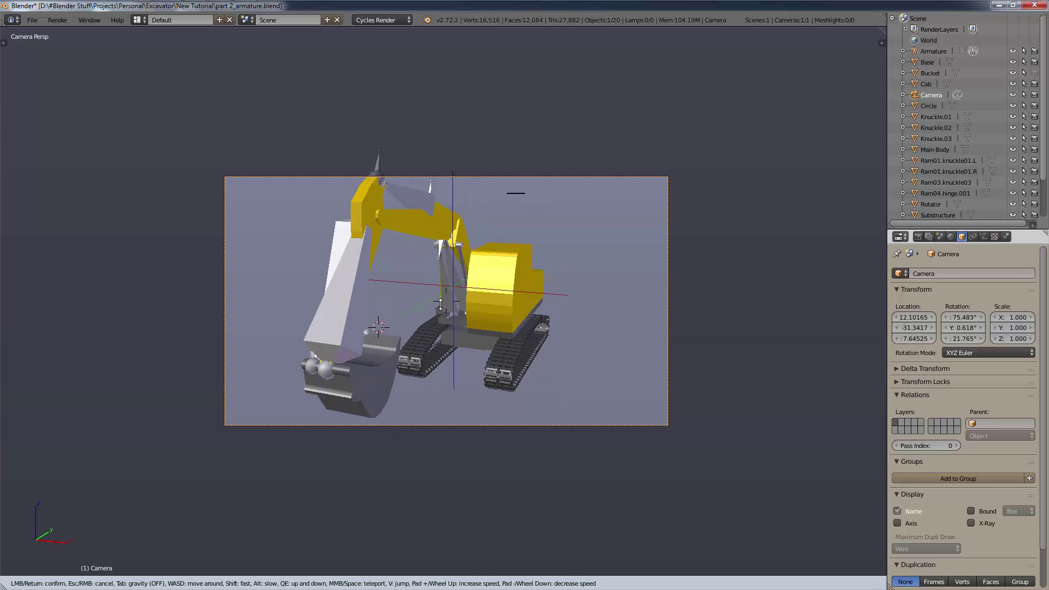
pyautogui.press('s')
pyautogui.press('w')
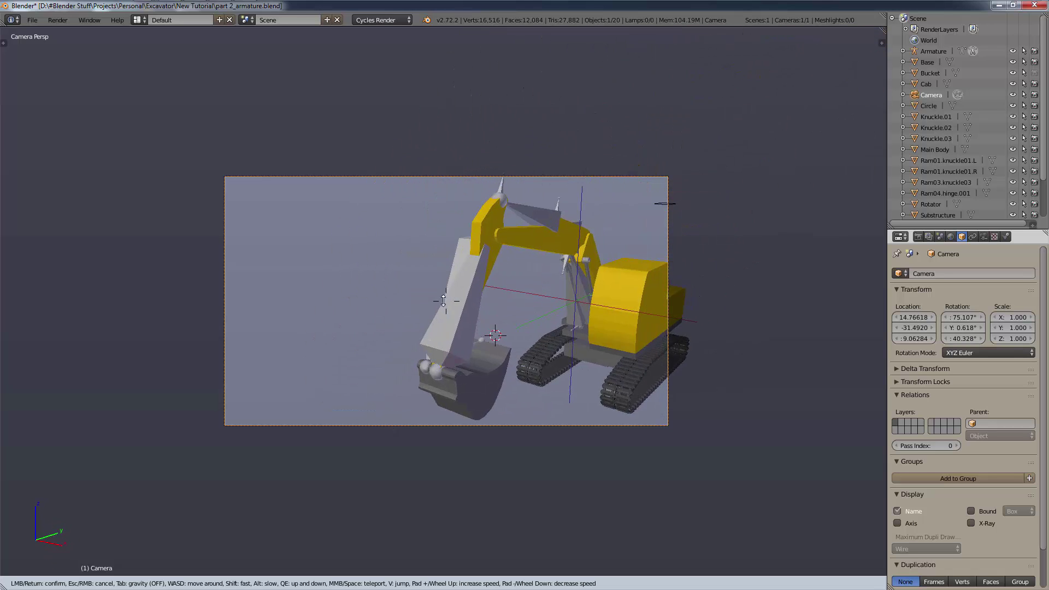
pyautogui.press('s')
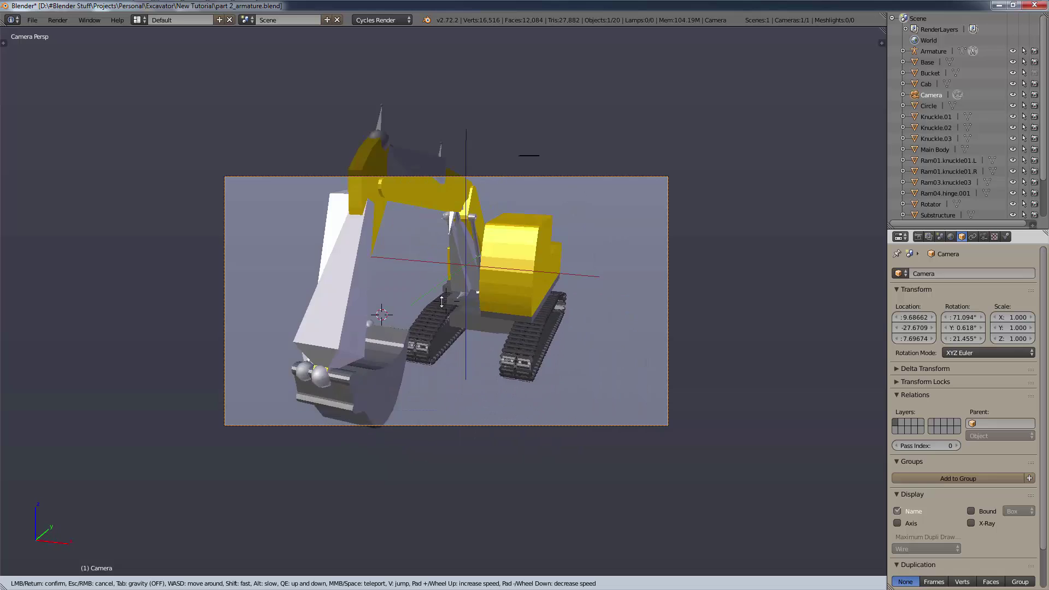
pyautogui.press('a')
pyautogui.press('s')
pyautogui.press('a')
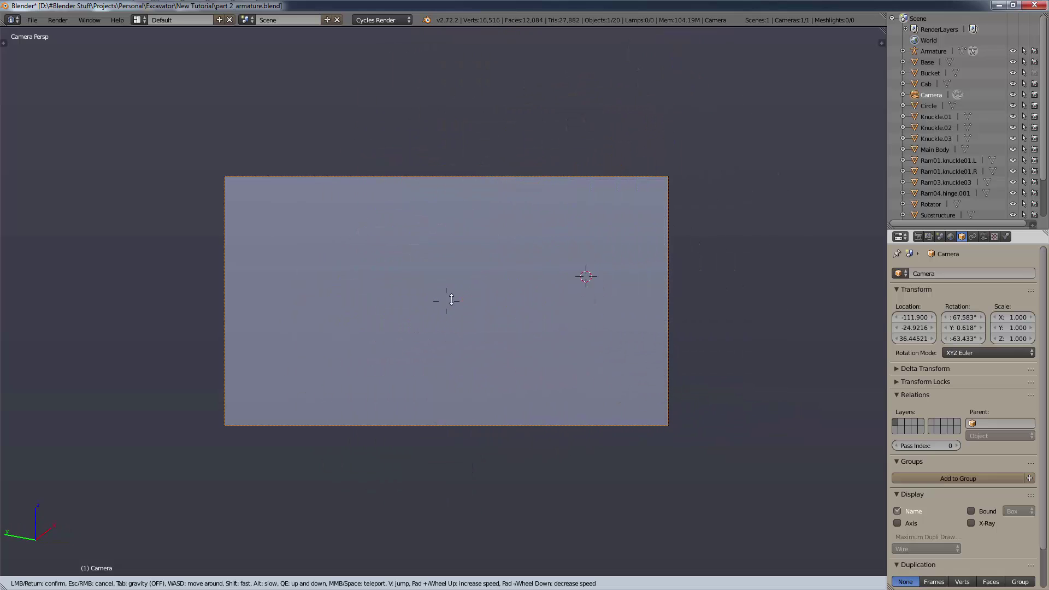
pyautogui.press('w')
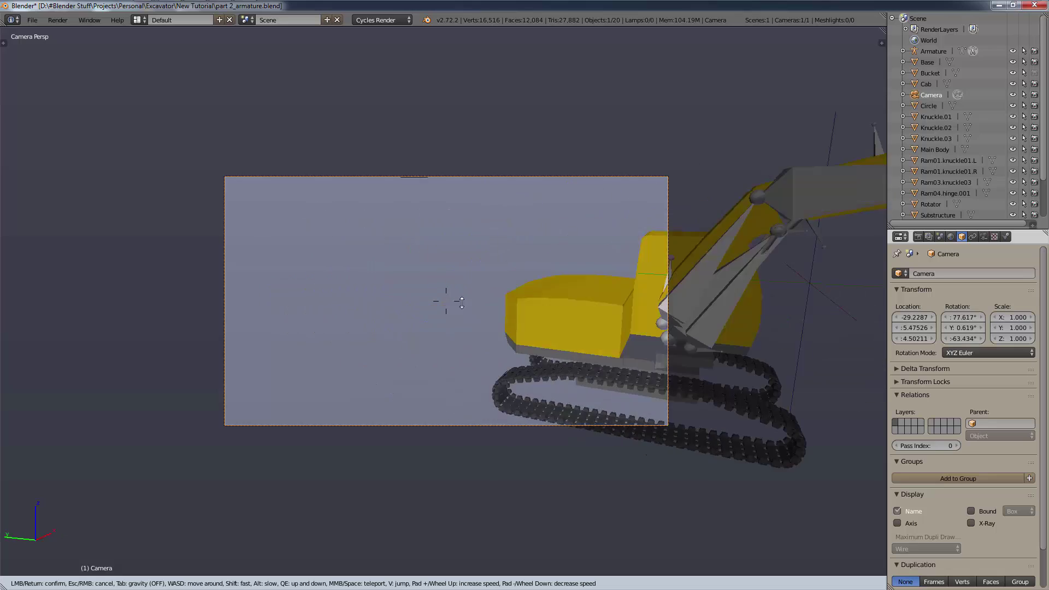
pyautogui.press('s')
pyautogui.press('a')
pyautogui.press('w')
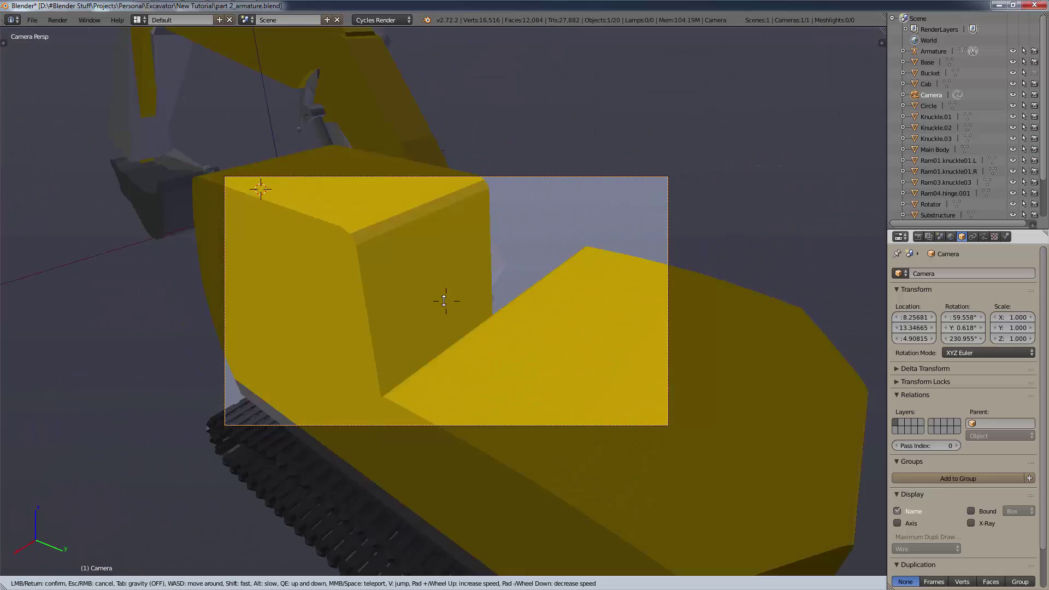
pyautogui.press('s')
pyautogui.press('s')
pyautogui.press('d')
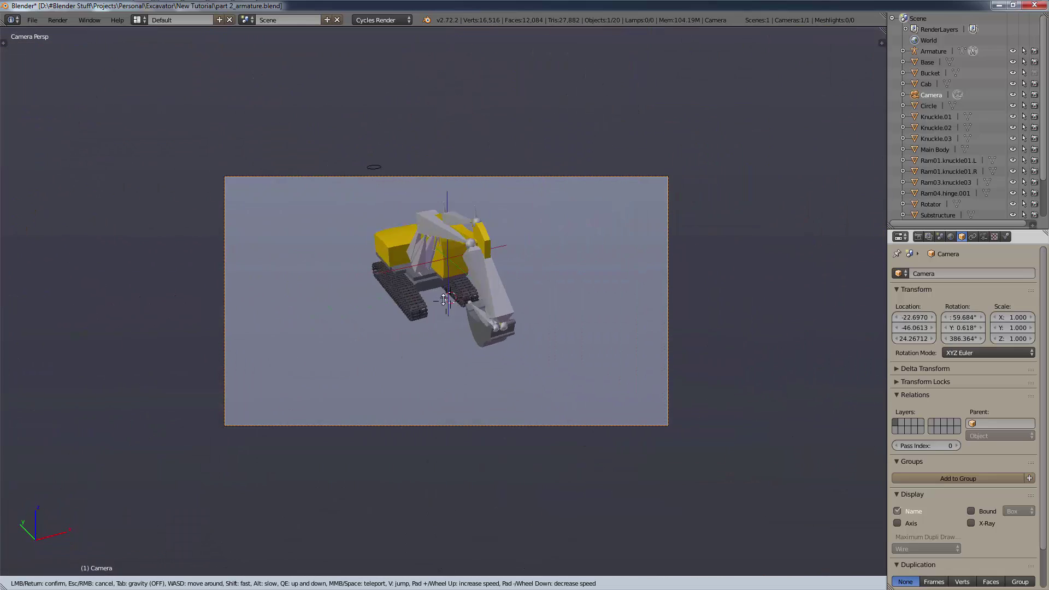
pyautogui.press('w')
pyautogui.press('s')
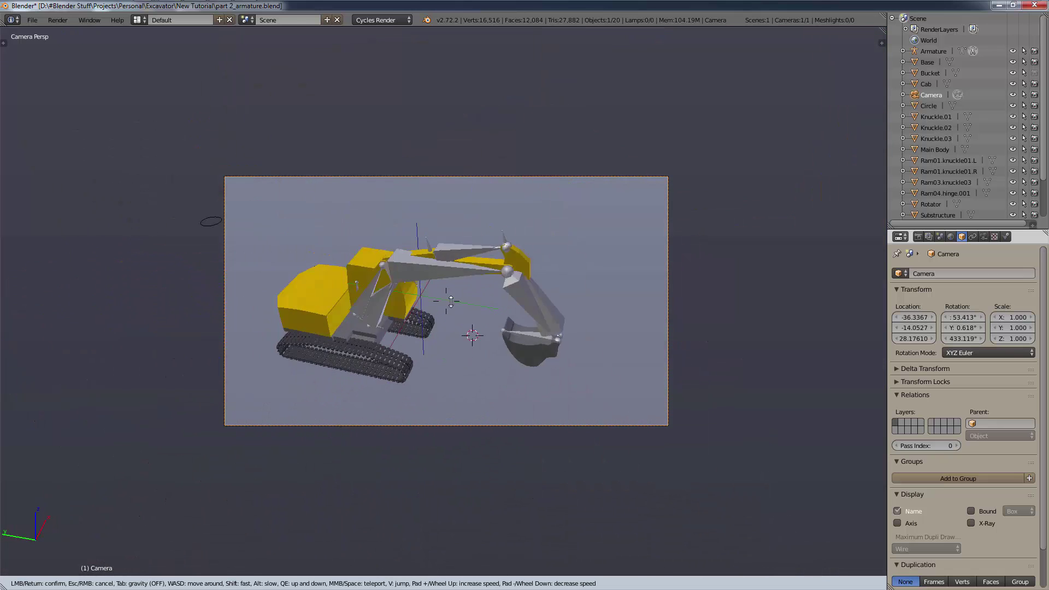
pyautogui.press('s')
pyautogui.press('a')
pyautogui.press('w')
pyautogui.press('s')
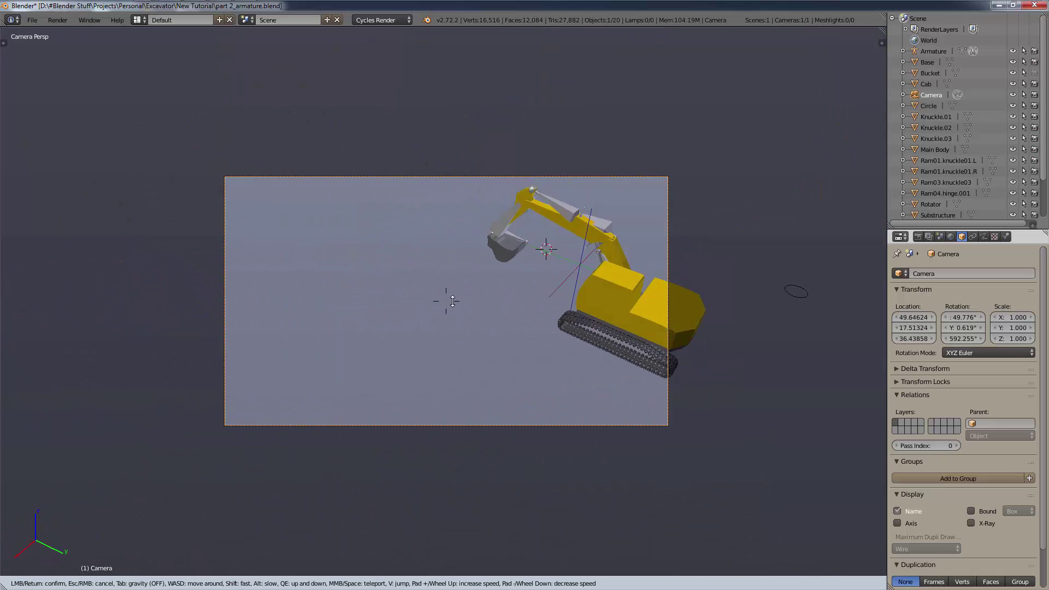
pyautogui.press('s')
pyautogui.press('a')
pyautogui.press('w')
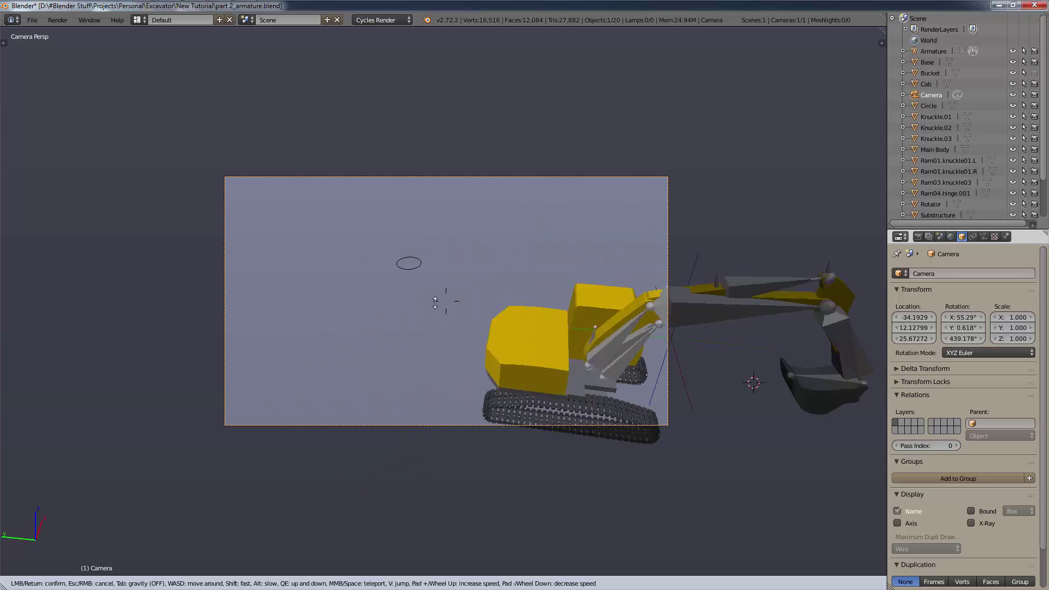
pyautogui.press('s')
pyautogui.press('w')
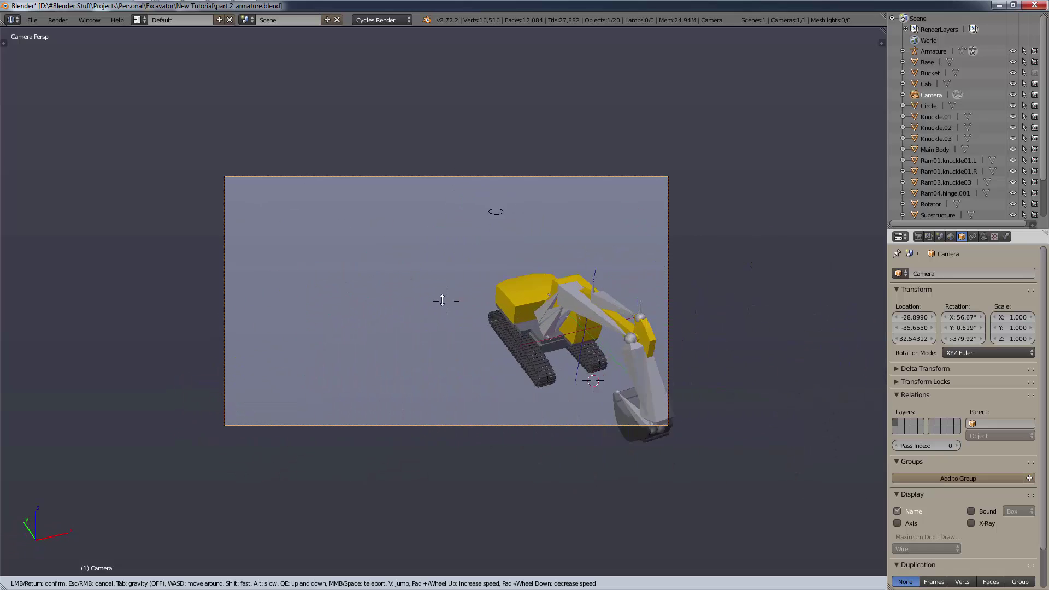
pyautogui.press('a')
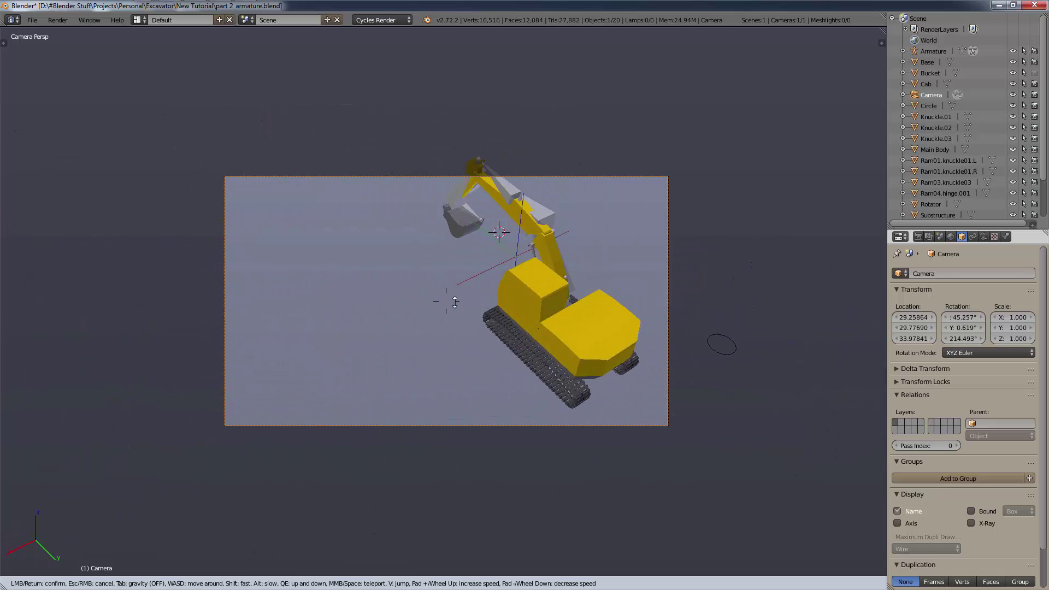
pyautogui.press('w')
pyautogui.click(508, 369)
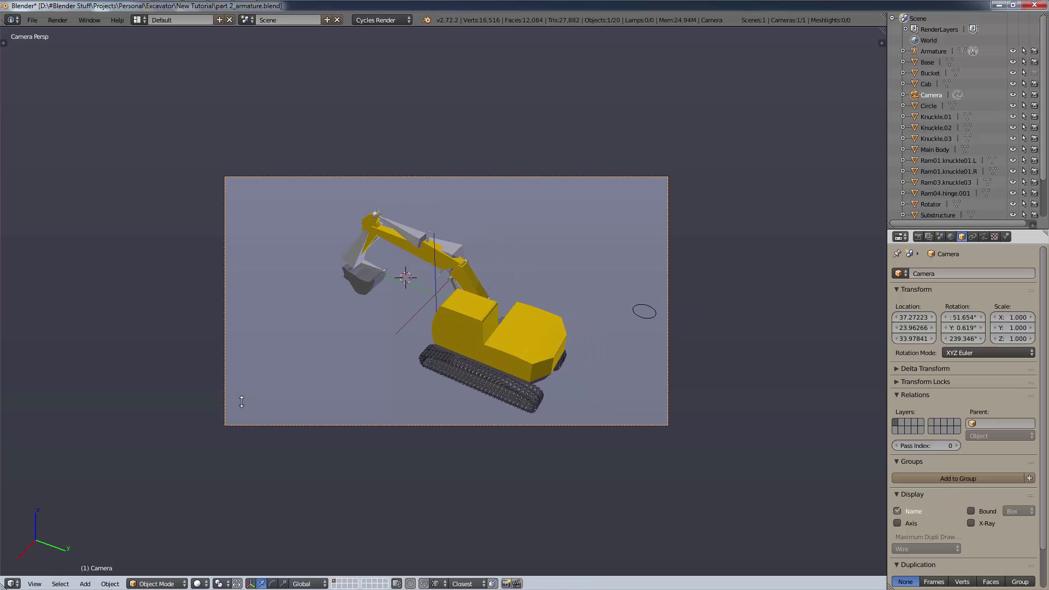
# - Lower the camera straight down to about Z -25.3 with walk navigation, aiming it up at the excavator's underside
pyautogui.press('KP_0')
pyautogui.press('KP_0')
pyautogui.hotkey('shift', 'f')
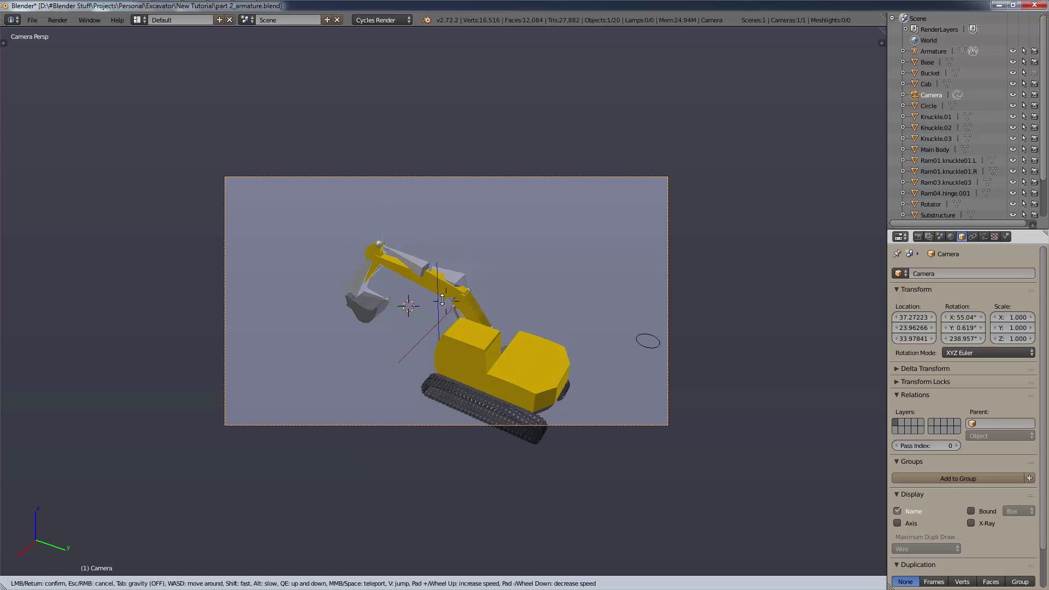
pyautogui.press('q')
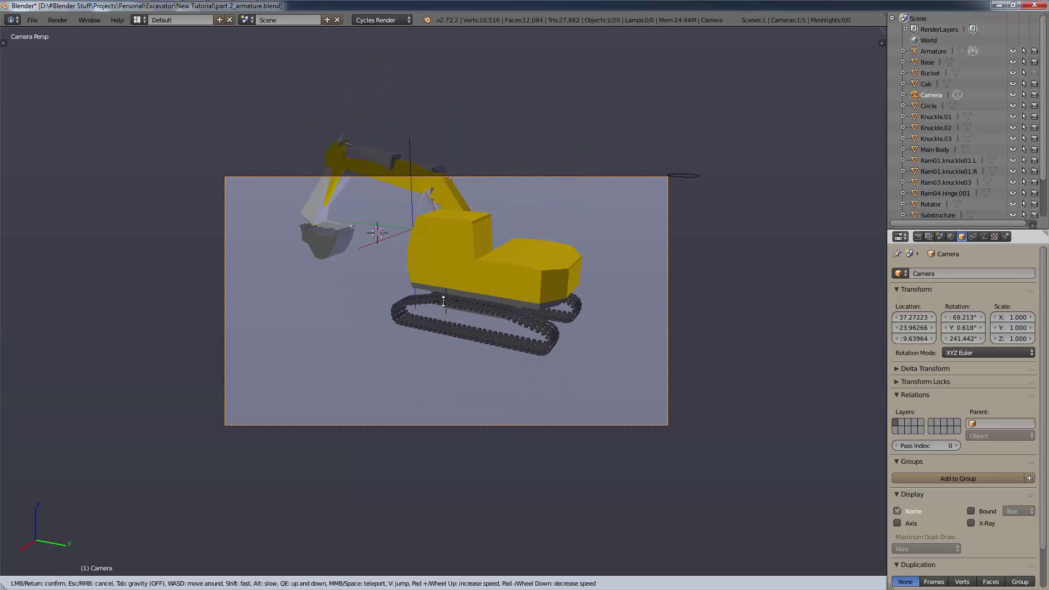
pyautogui.press('q')
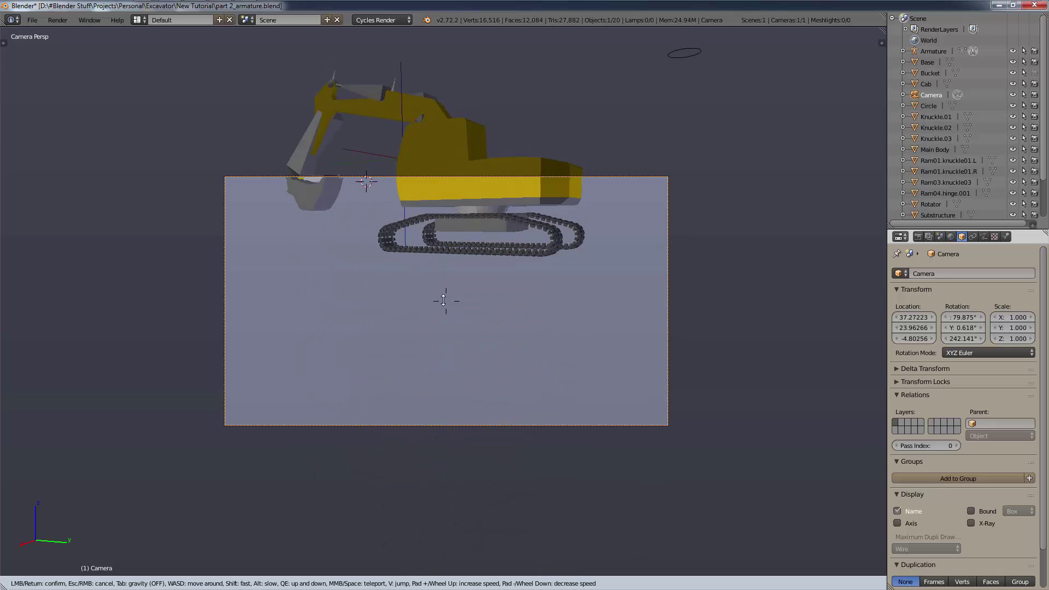
pyautogui.click(522, 452)
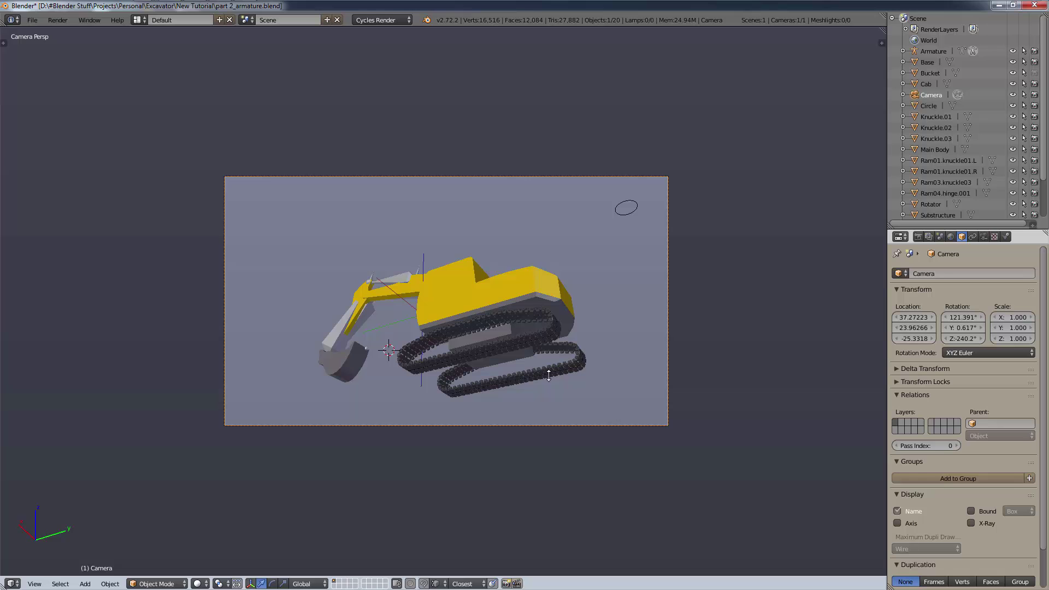
# - Leave the camera view and explore the excavator from the rear and from above with walk navigation in the user view
pyautogui.press('KP_0')
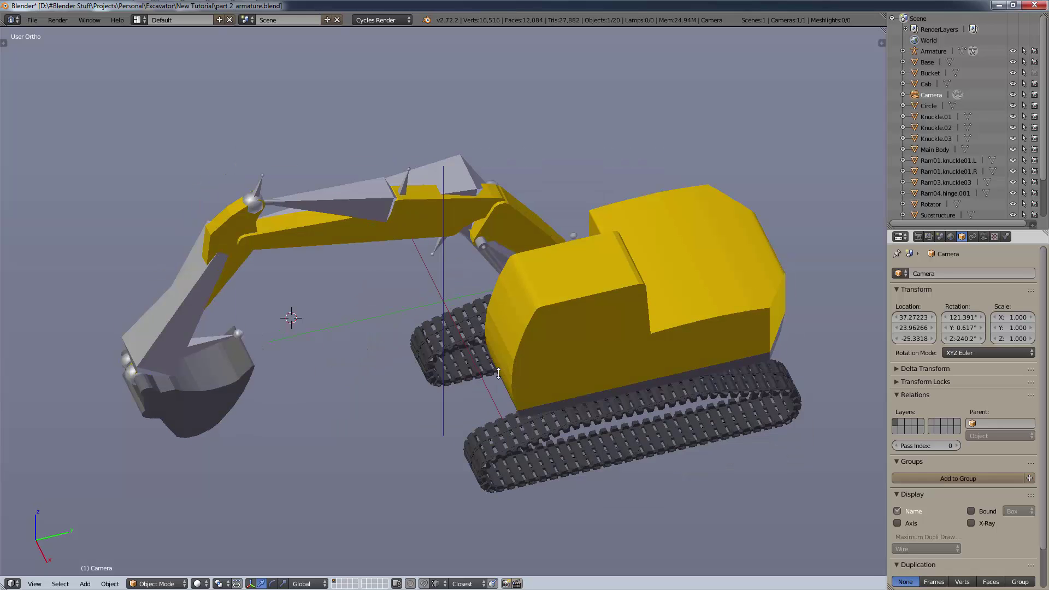
pyautogui.hotkey('shift', 'f')
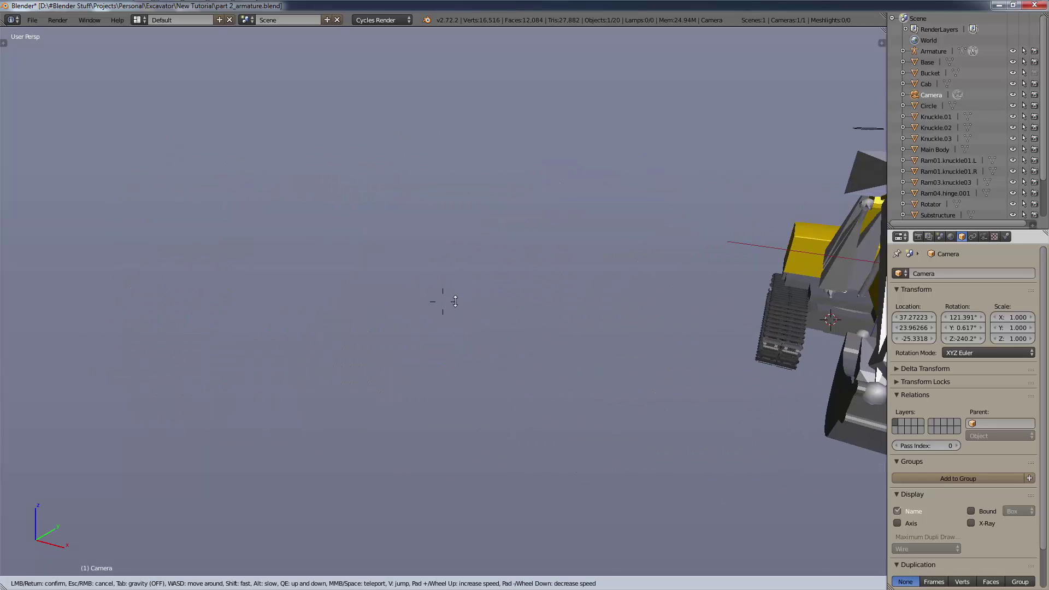
pyautogui.press('s')
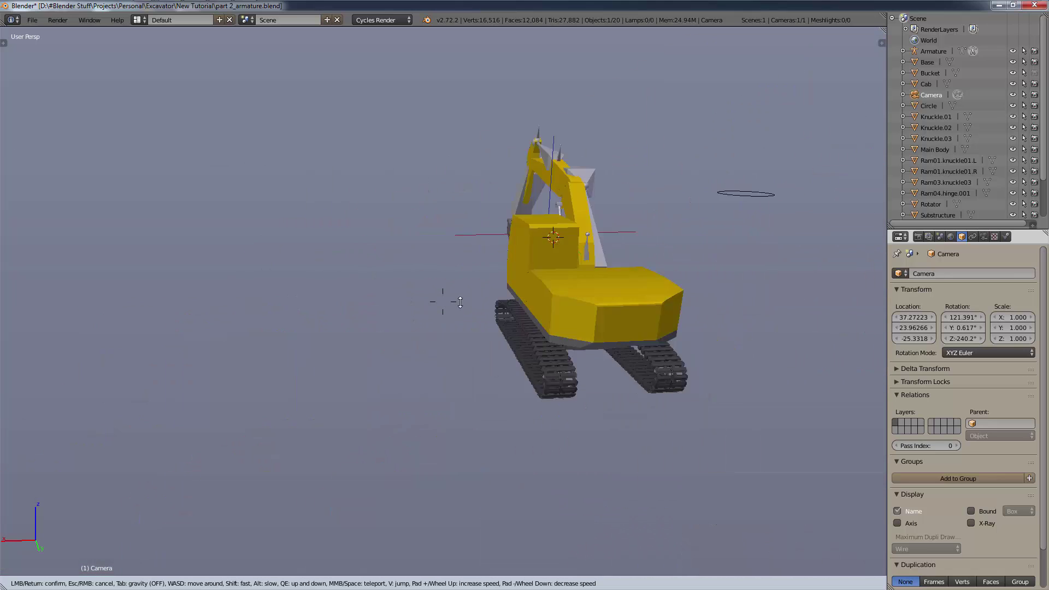
pyautogui.press('w')
pyautogui.press('s')
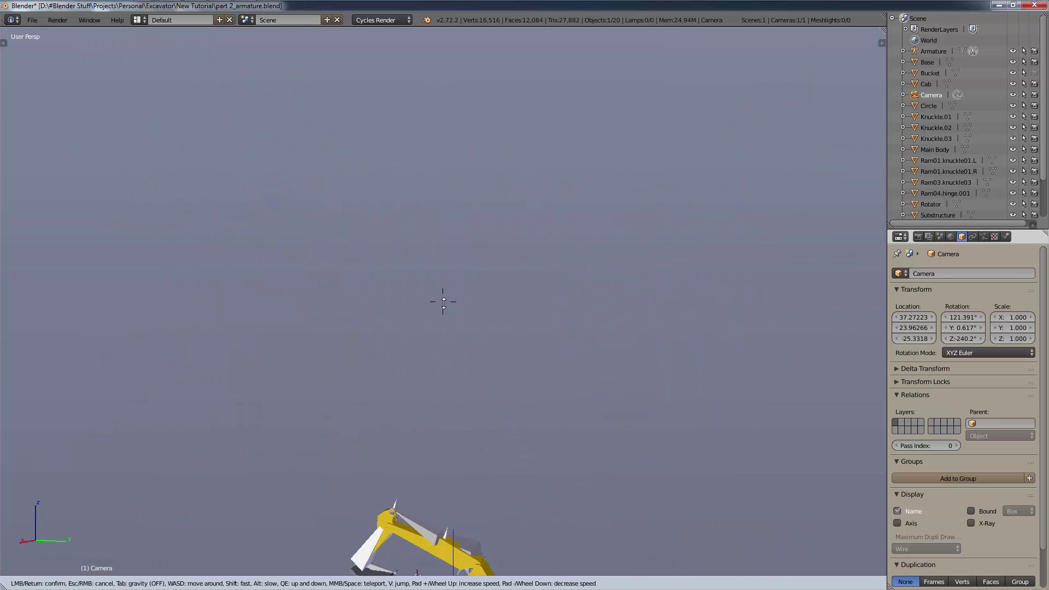
pyautogui.press('w')
pyautogui.press('s')
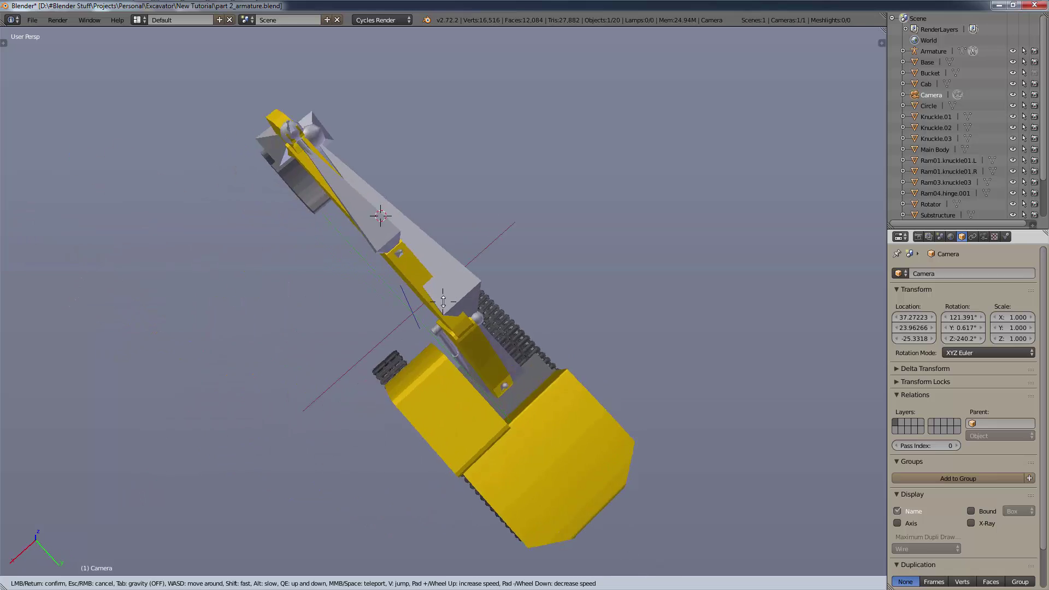
pyautogui.press('w')
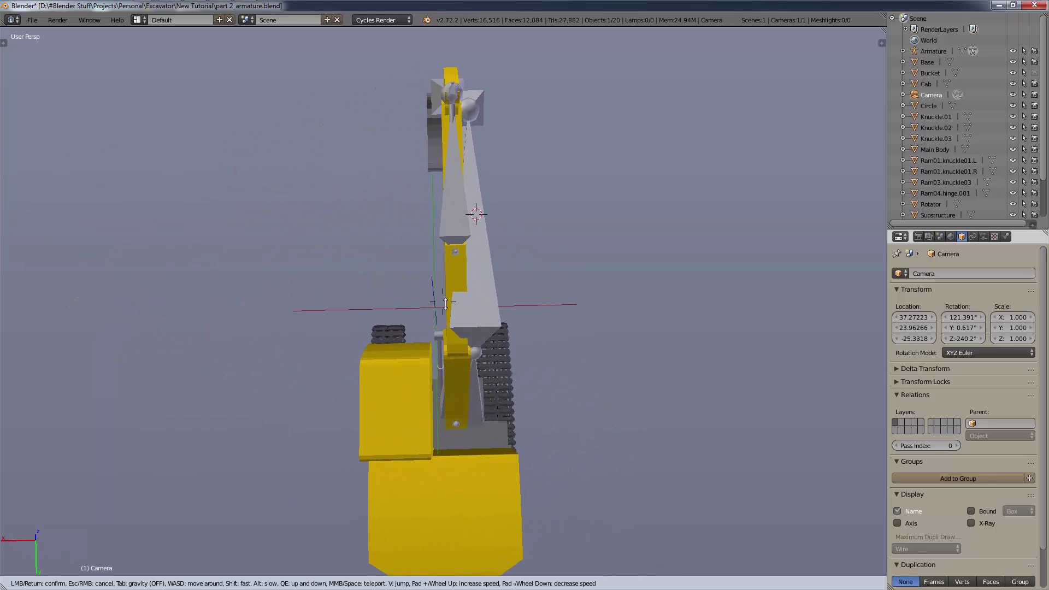
pyautogui.press('w')
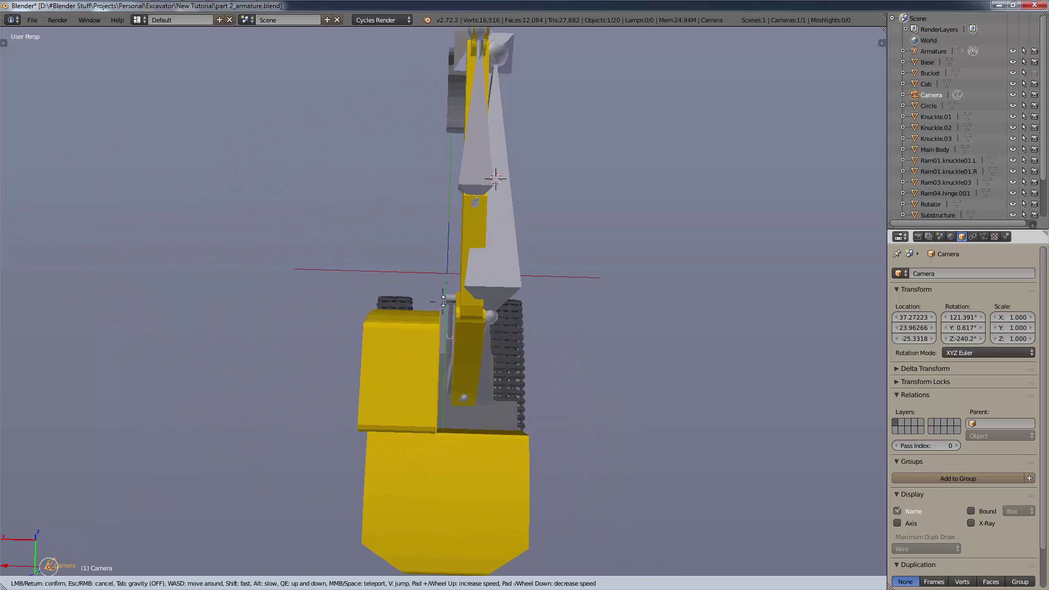
# - Toggle gravity on and off during walk navigation to fall onto and walk around the excavator, and cancel the walk
pyautogui.press('Tab')
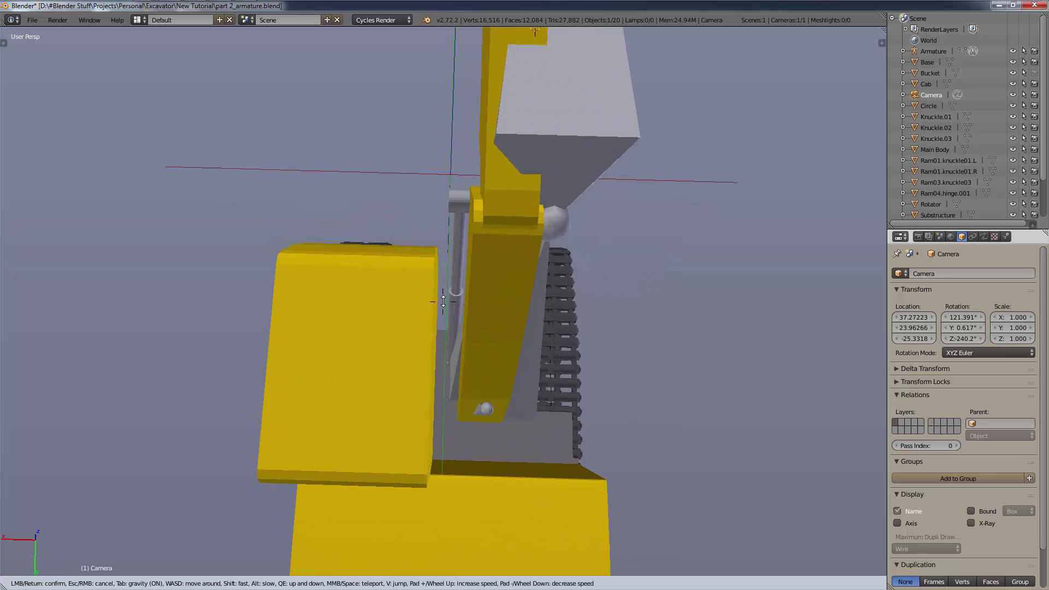
pyautogui.press('Tab')
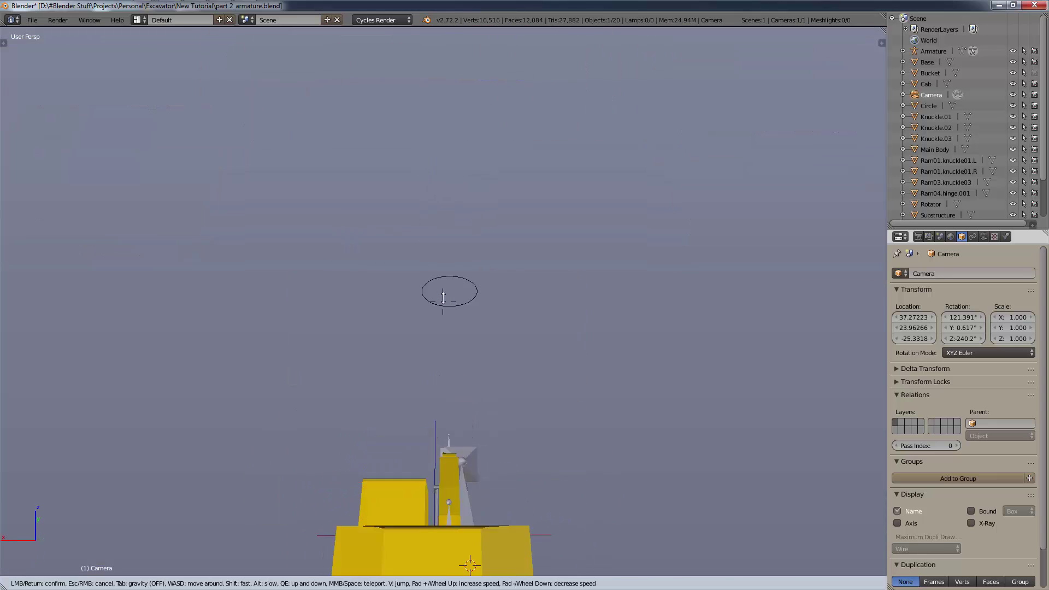
pyautogui.press('w')
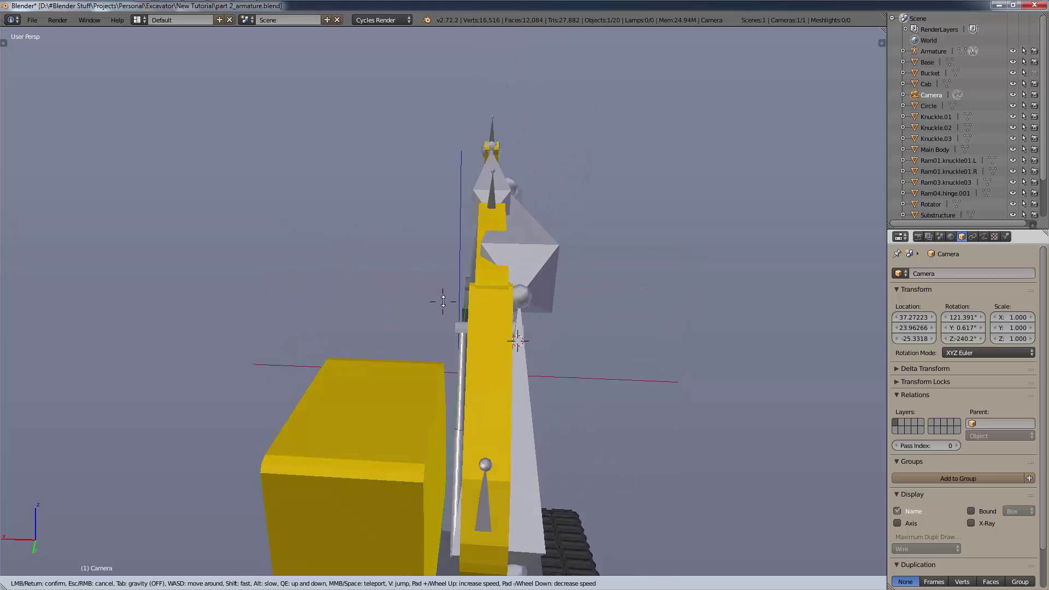
pyautogui.press('w')
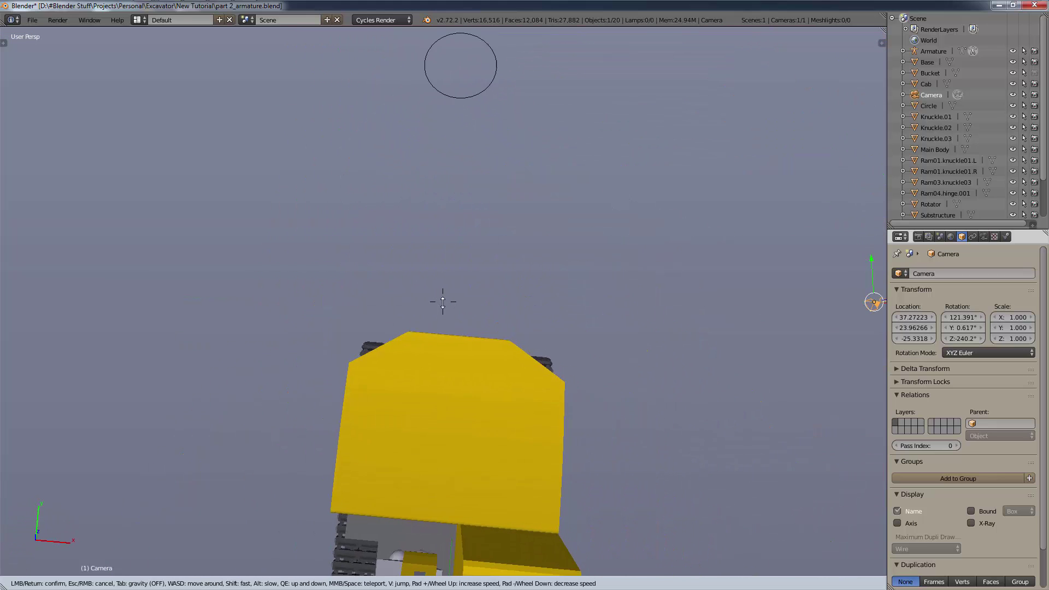
pyautogui.press('Tab')
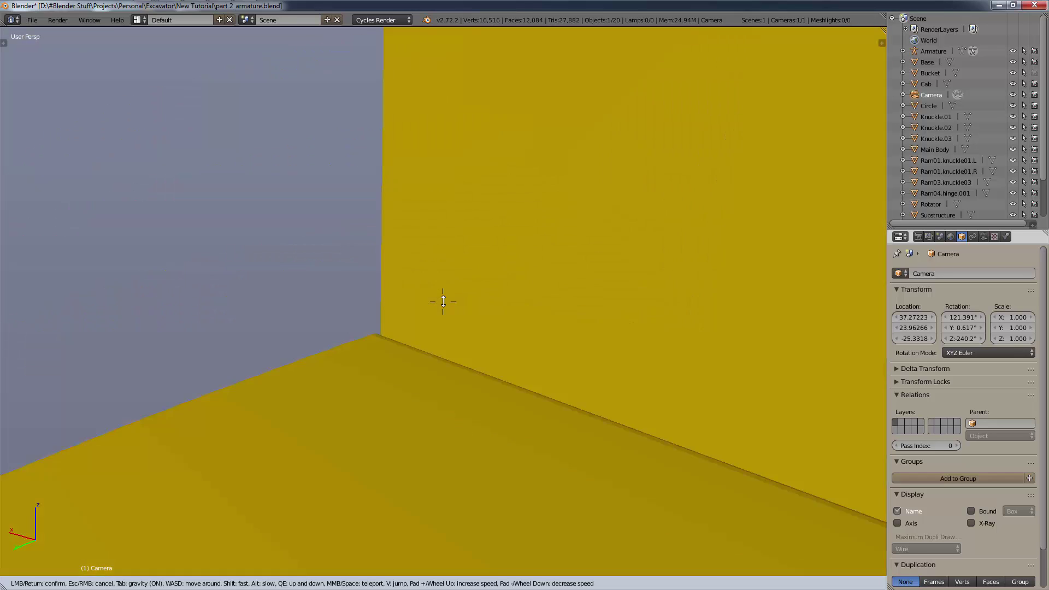
pyautogui.press('Tab')
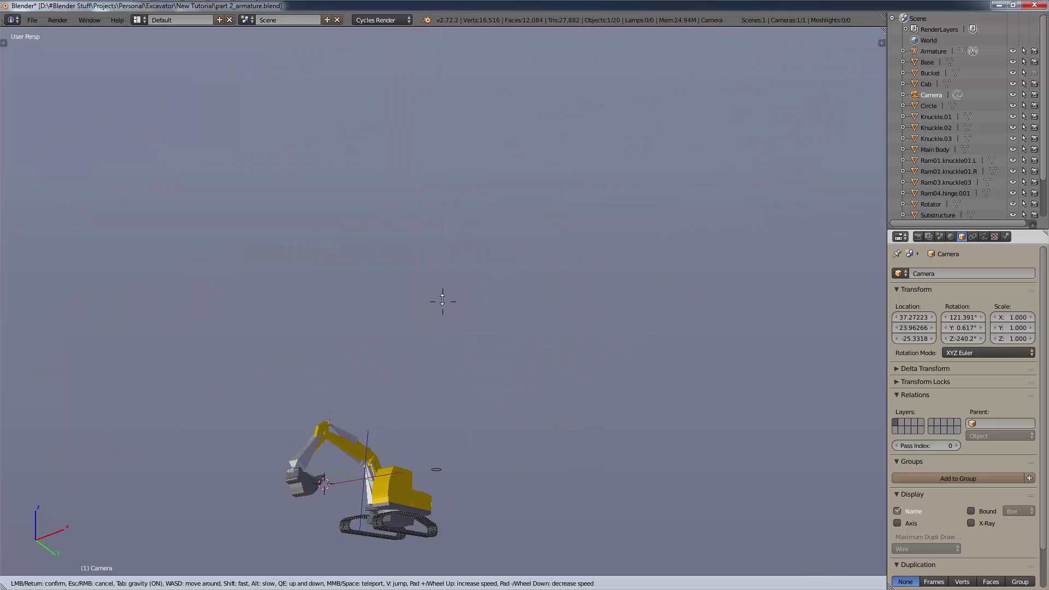
pyautogui.press('w')
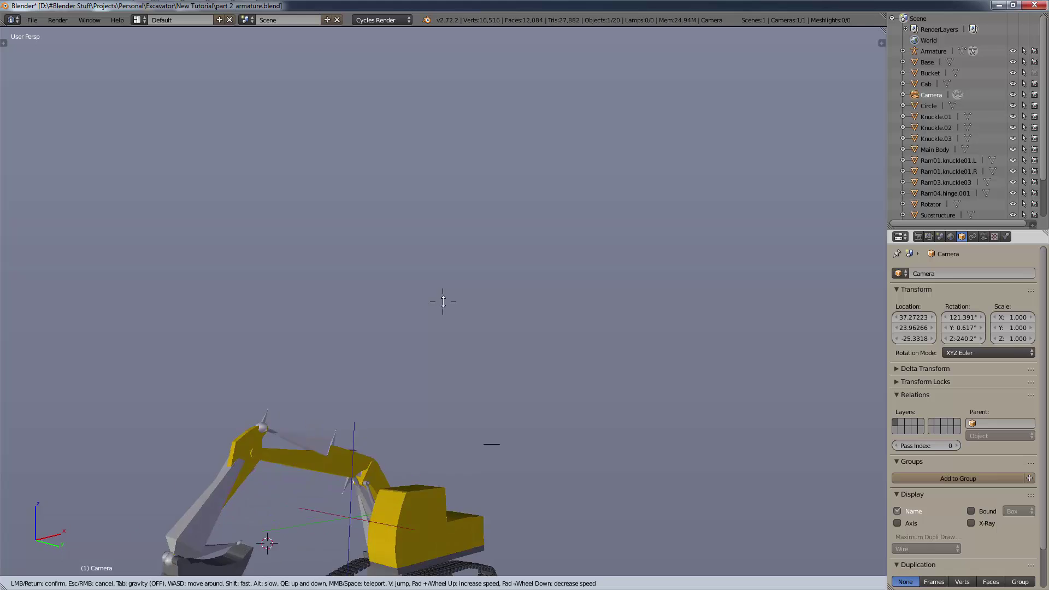
pyautogui.press('w')
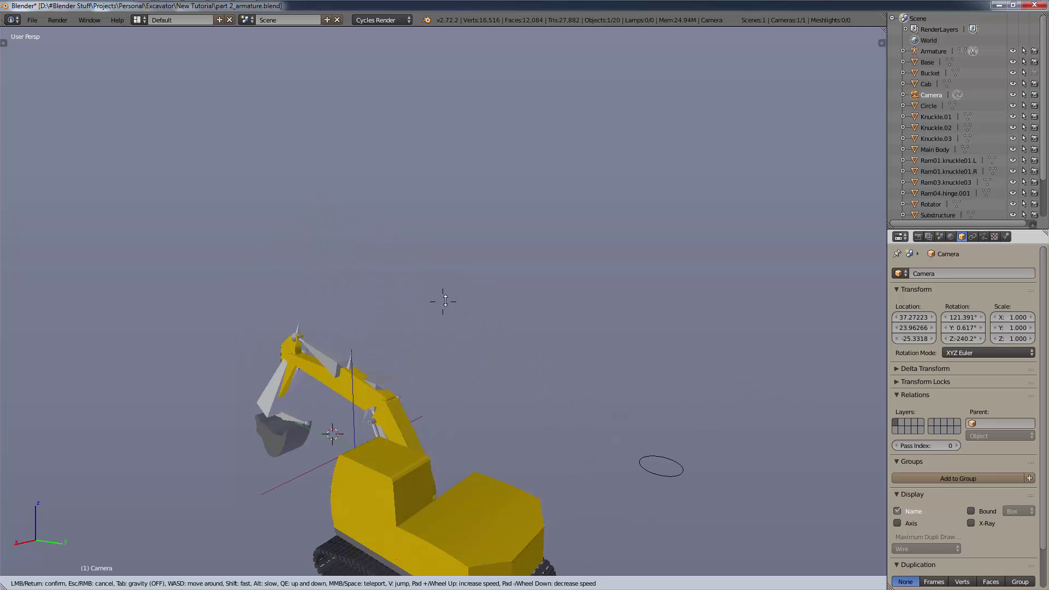
pyautogui.press('Escape')
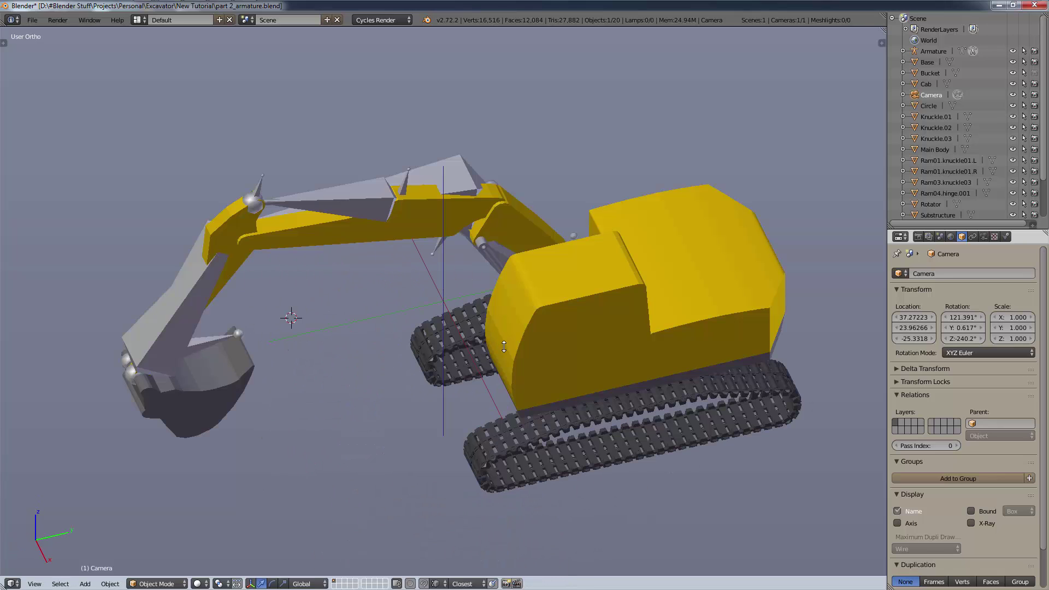
# - Switch to the right side view, frame the empty space in front of the bucket, and place the 3D cursor there
pyautogui.keyDown('ctrl'); pyautogui.moveTo(424, 364); pyautogui.dragTo(409, 247, button='middle'); pyautogui.keyUp('ctrl')
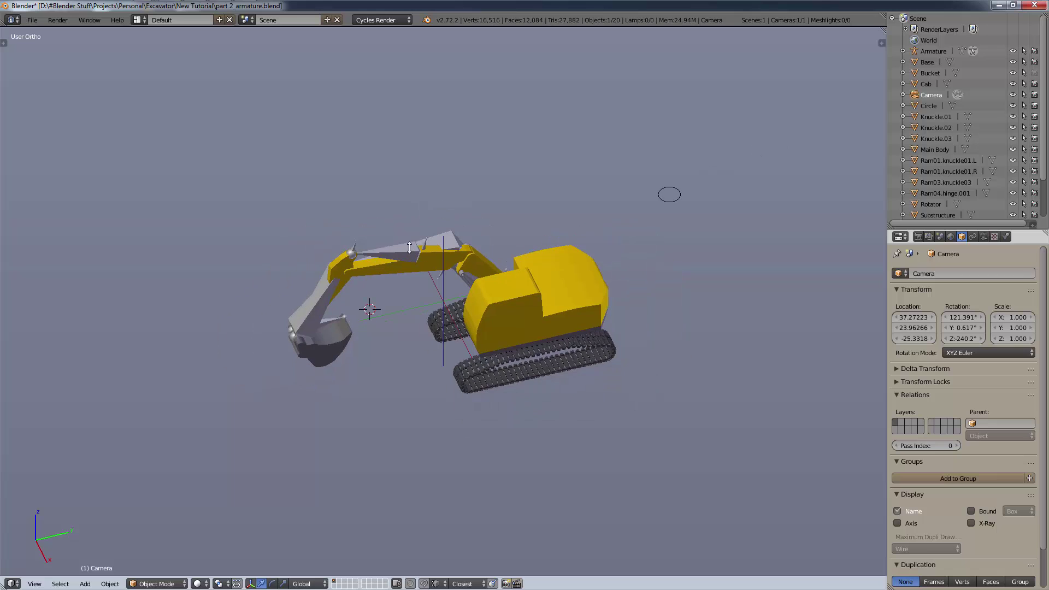
pyautogui.press('KP_3')
pyautogui.keyDown('ctrl'); pyautogui.moveTo(352, 220); pyautogui.dragTo(778, 291, button='middle'); pyautogui.keyUp('ctrl')
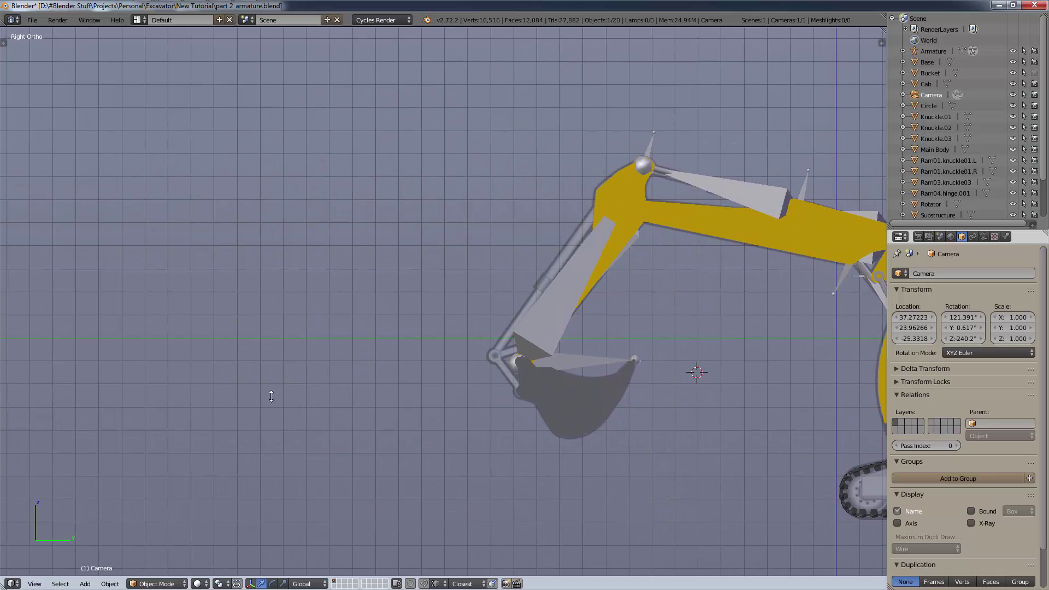
pyautogui.keyDown('shift'); pyautogui.moveTo(296, 340); pyautogui.dragTo(574, 274, button='middle'); pyautogui.keyUp('shift')
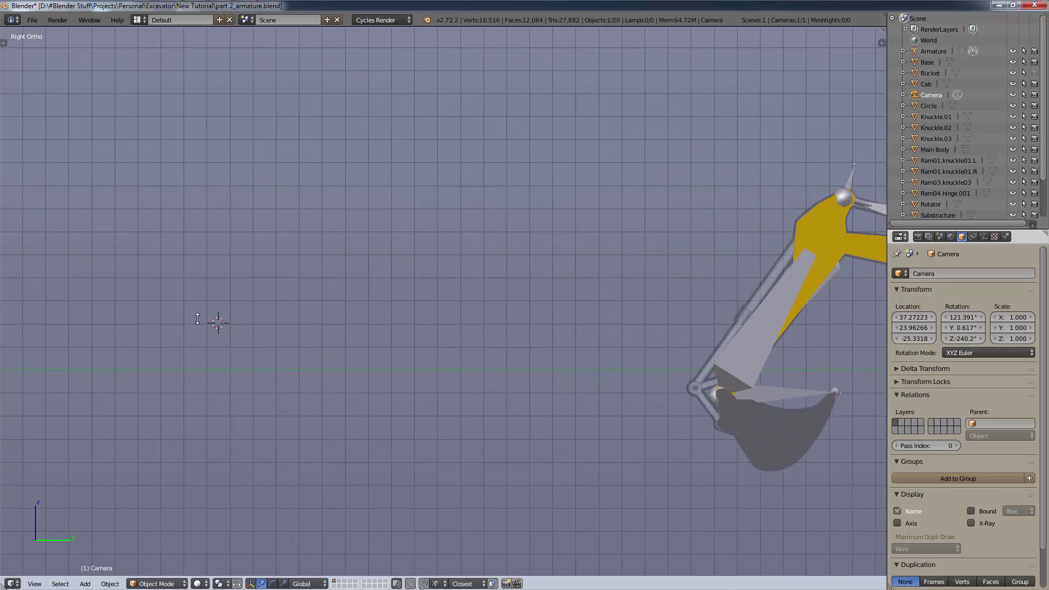
# - Look through the object types that can be added, including the mesh, curve, armature and force field categories, without adding any
pyautogui.hotkey('shift', 'a')
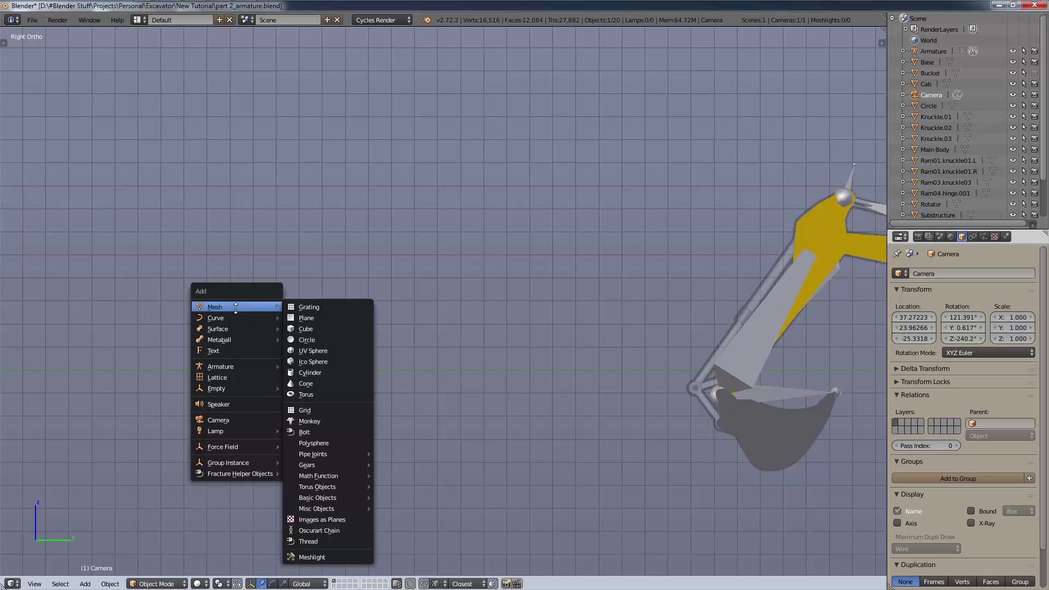
pyautogui.moveTo(236, 317)
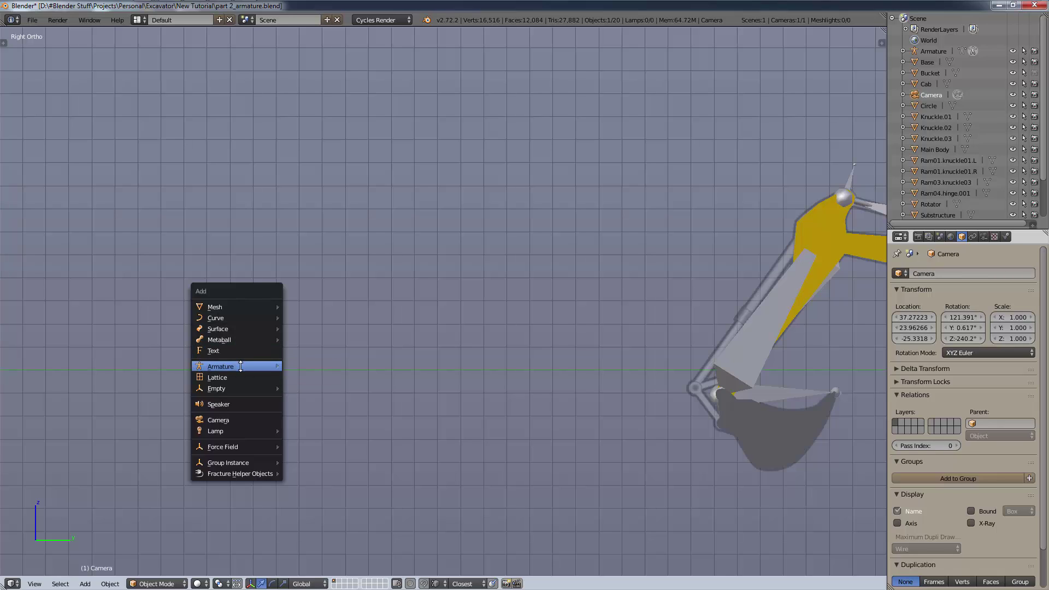
pyautogui.moveTo(233, 442)
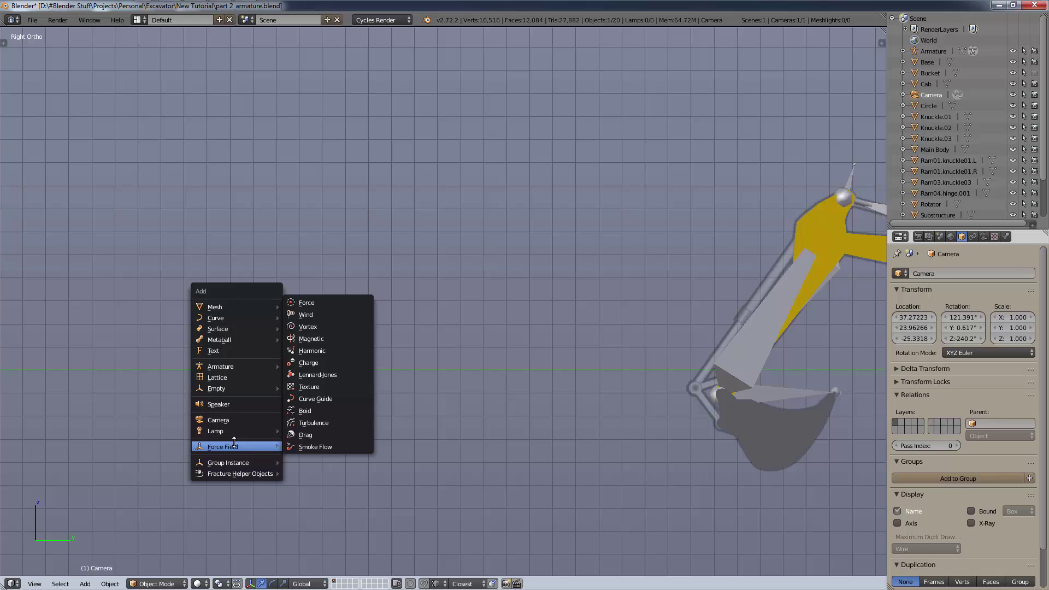
pyautogui.press('Escape')
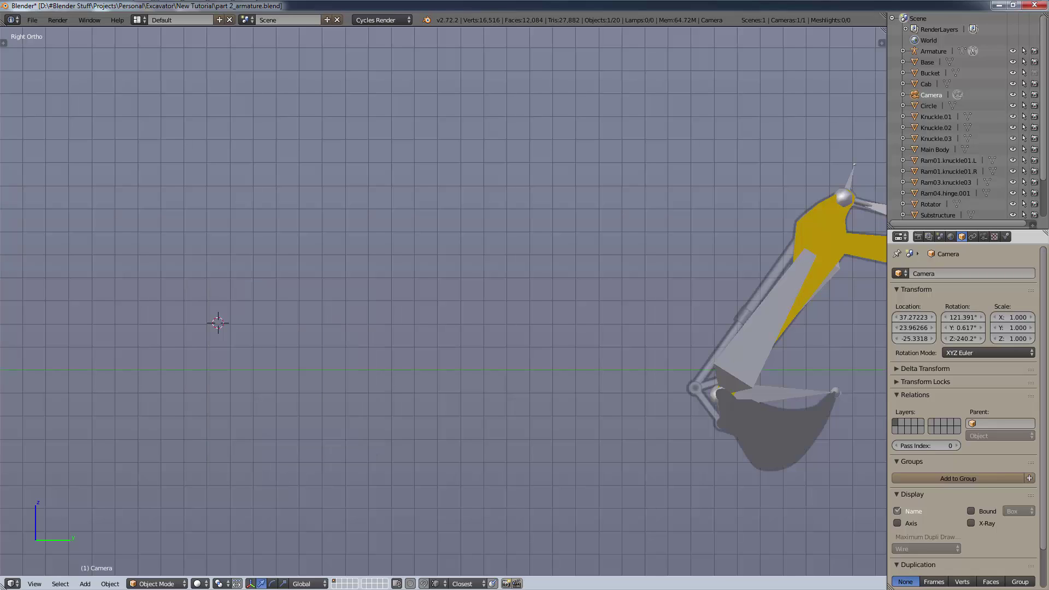
pyautogui.hotkey('shift', 'a')
pyautogui.moveTo(354, 420)
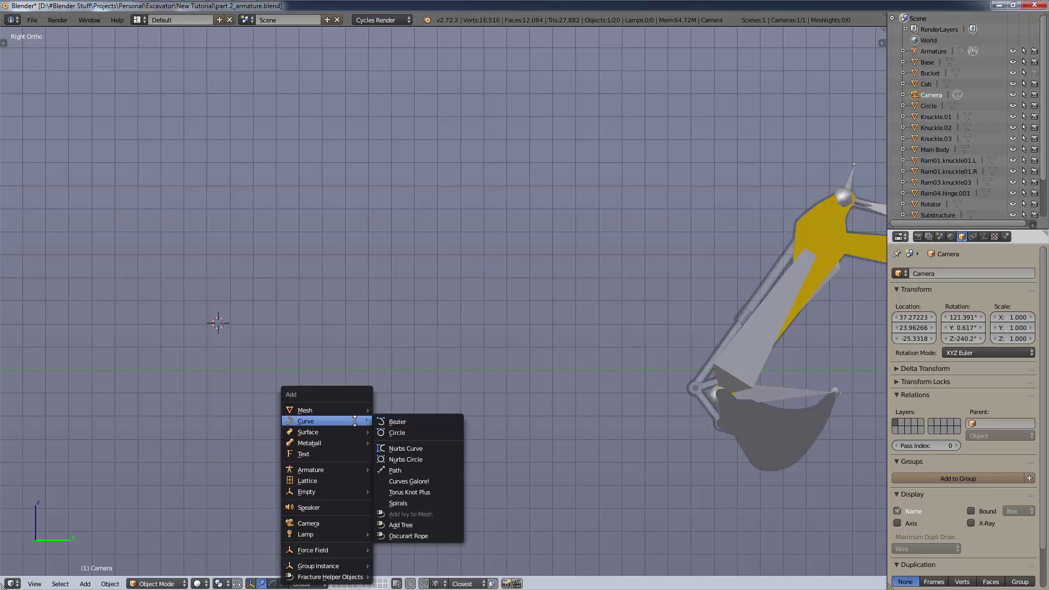
pyautogui.press('m')
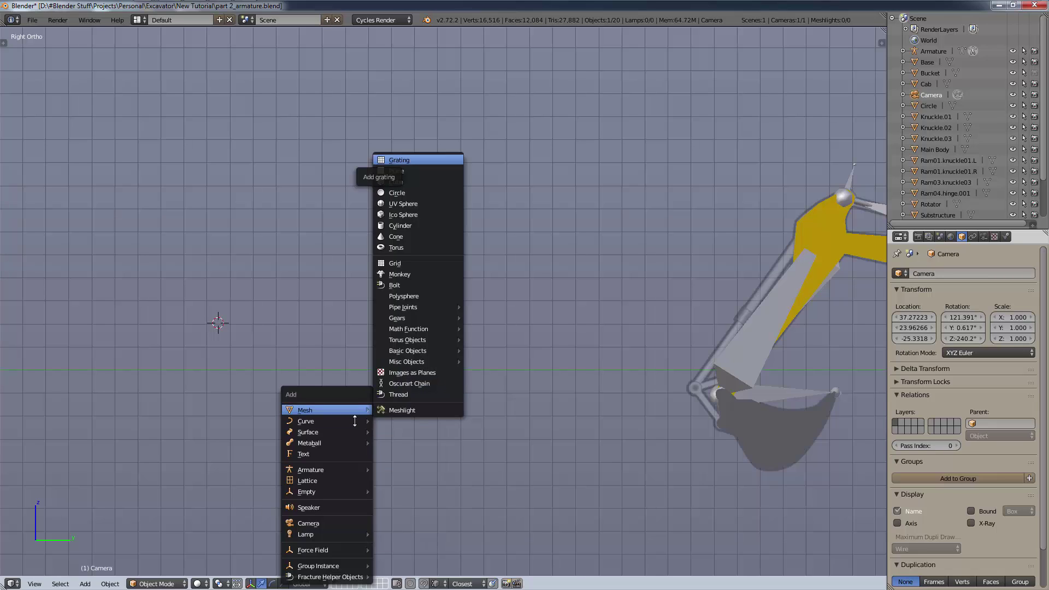
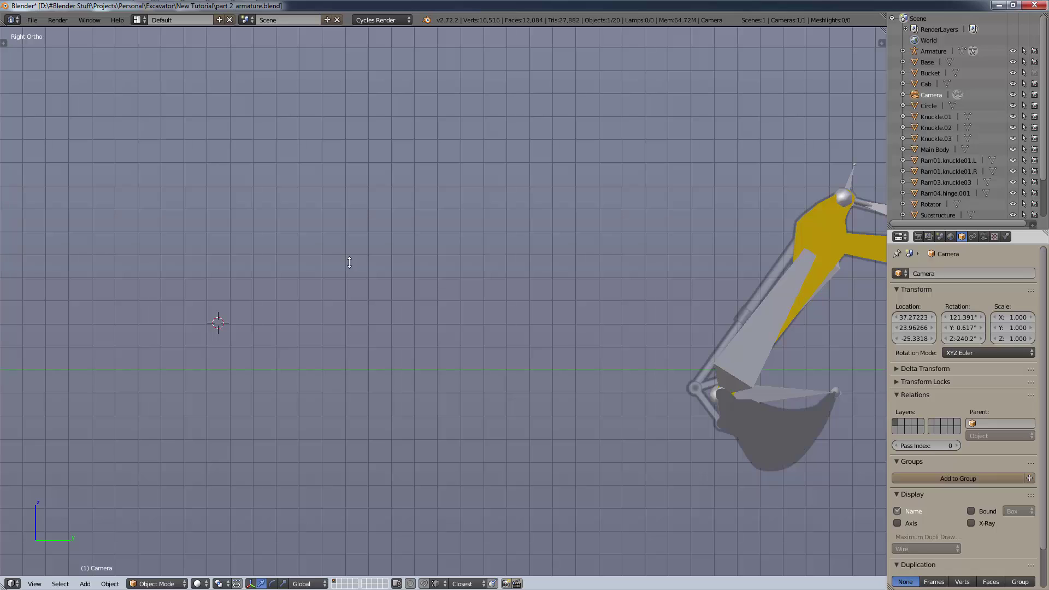
# - Add three mesh planes in the empty space in front of the bucket, each at a different 3D cursor position
pyautogui.hotkey('shift', 'a')
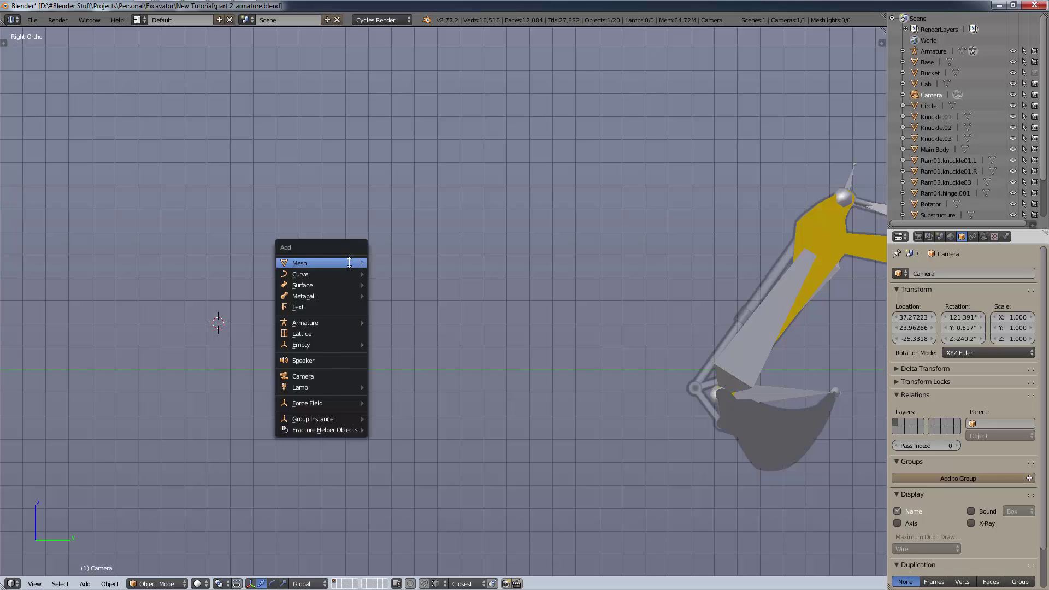
pyautogui.click(393, 263)
pyautogui.moveTo(349, 263); pyautogui.dragTo(389, 255, button='middle')
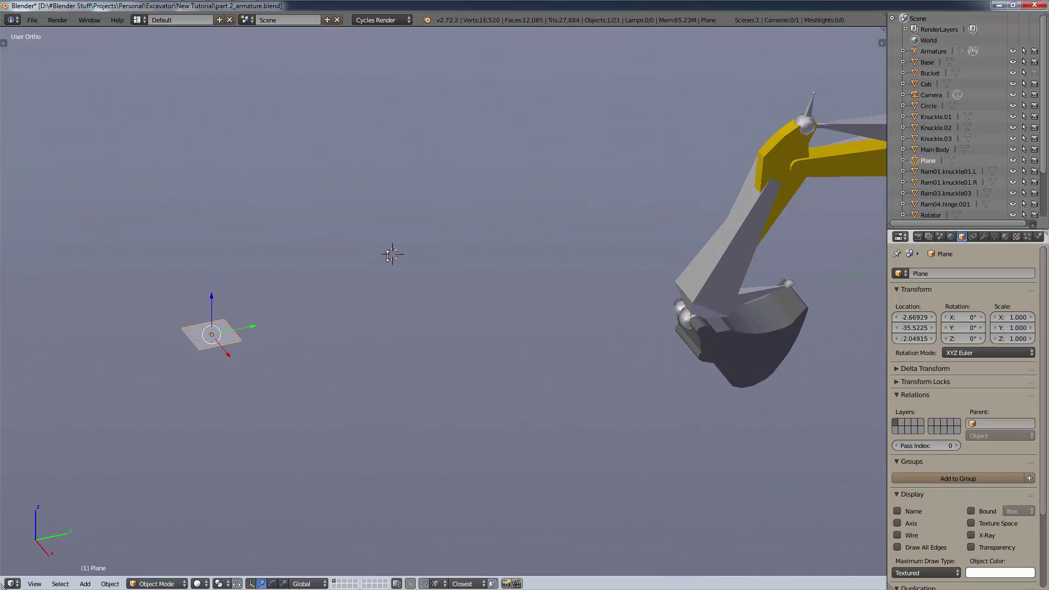
pyautogui.hotkey('shift', 'a')
pyautogui.click(388, 256)
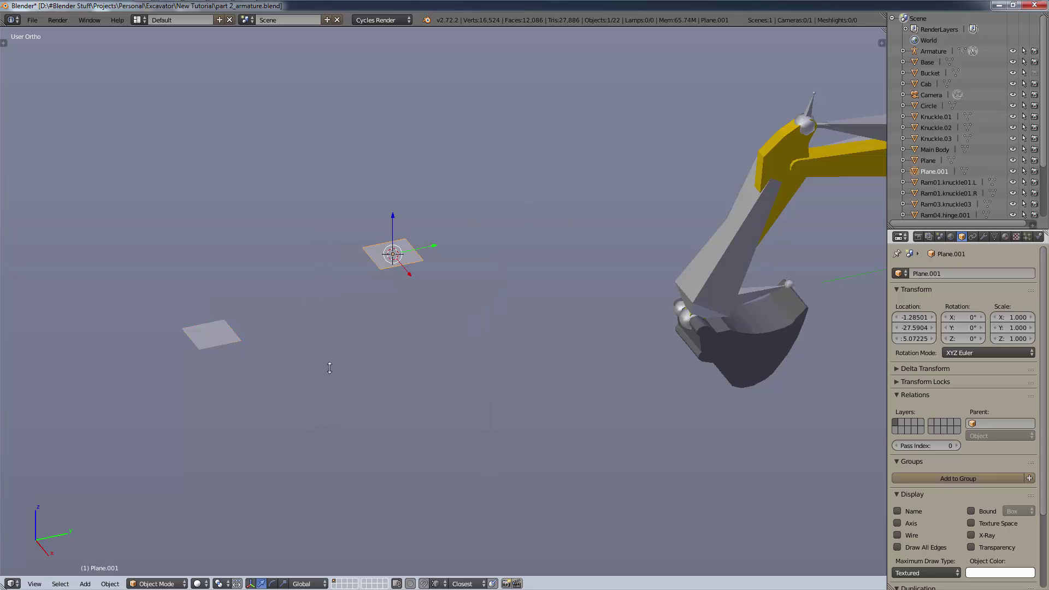
pyautogui.click(329, 368)
pyautogui.hotkey('shift', 'a')
pyautogui.click(350, 354)
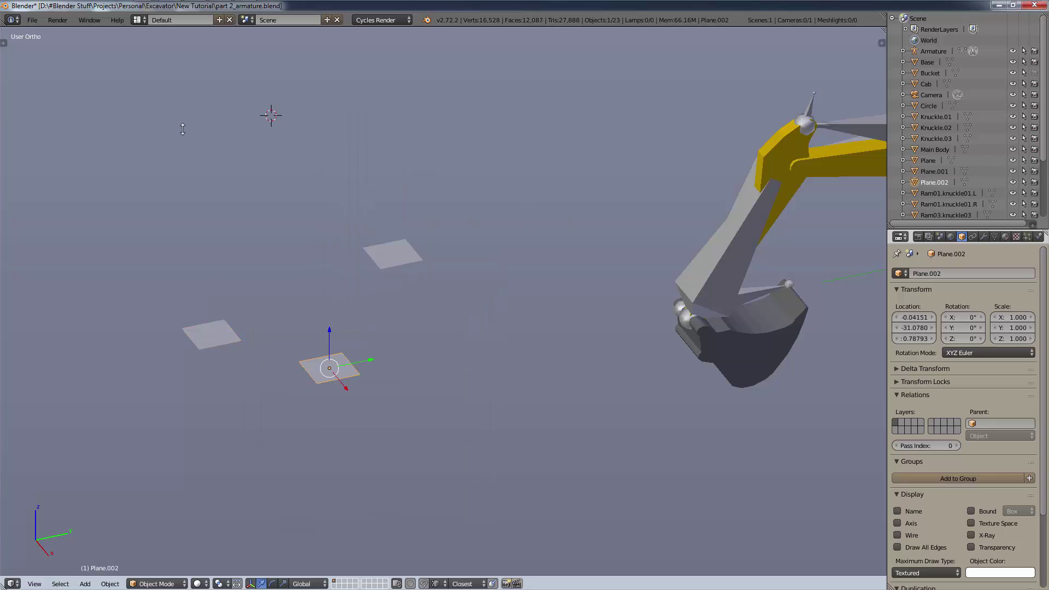
# - Add two mesh cubes at separate 3D cursor positions, one above the planes and one among them
pyautogui.hotkey('shift', 'a')
pyautogui.press('Down')
pyautogui.press('Return')
pyautogui.hotkey('shift', 'a')
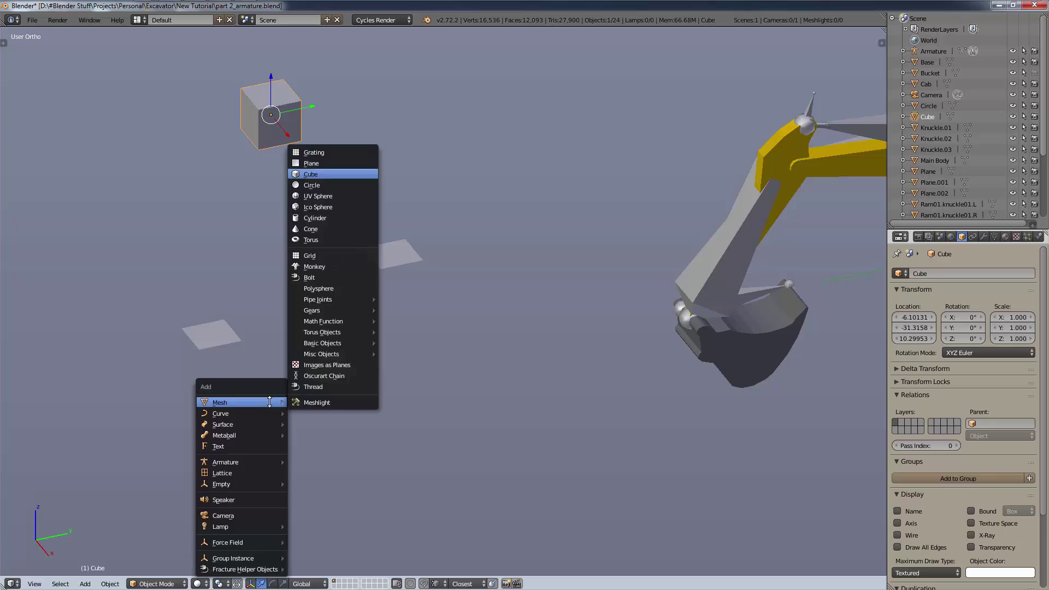
pyautogui.press('Return')
# - Add a mesh cylinder at a 3D cursor position level with the upper cube, between it and the excavator arm
pyautogui.hotkey('shift', 'a')
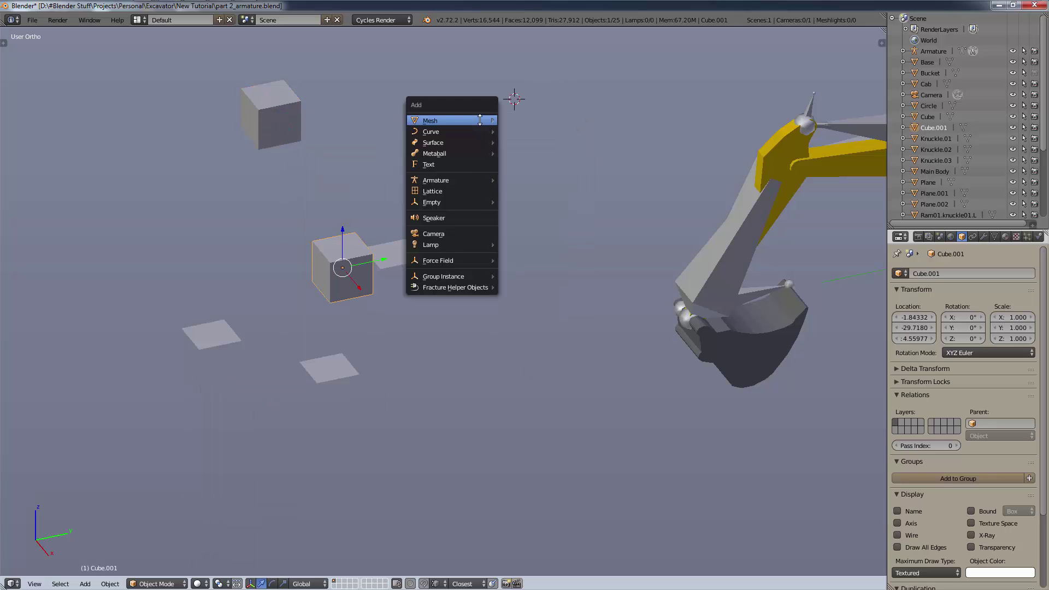
pyautogui.press('m')
pyautogui.press('y')
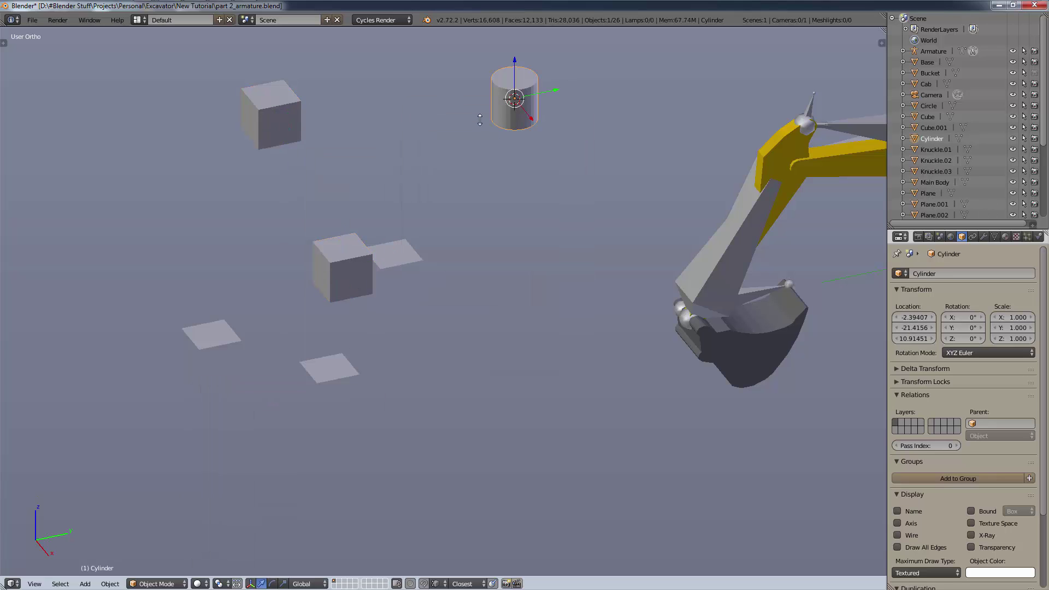
# - Add a UV sphere below the cylinder and an icosphere below the upper cube, each at its own 3D cursor position
pyautogui.hotkey('shift', 'a')
pyautogui.moveTo(472, 263)
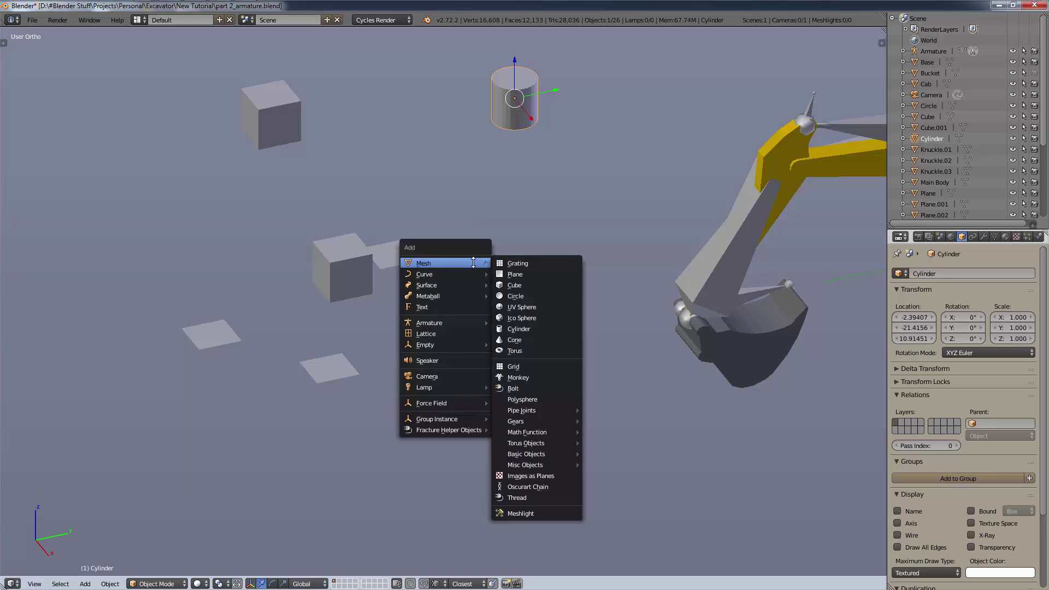
pyautogui.press('Left')
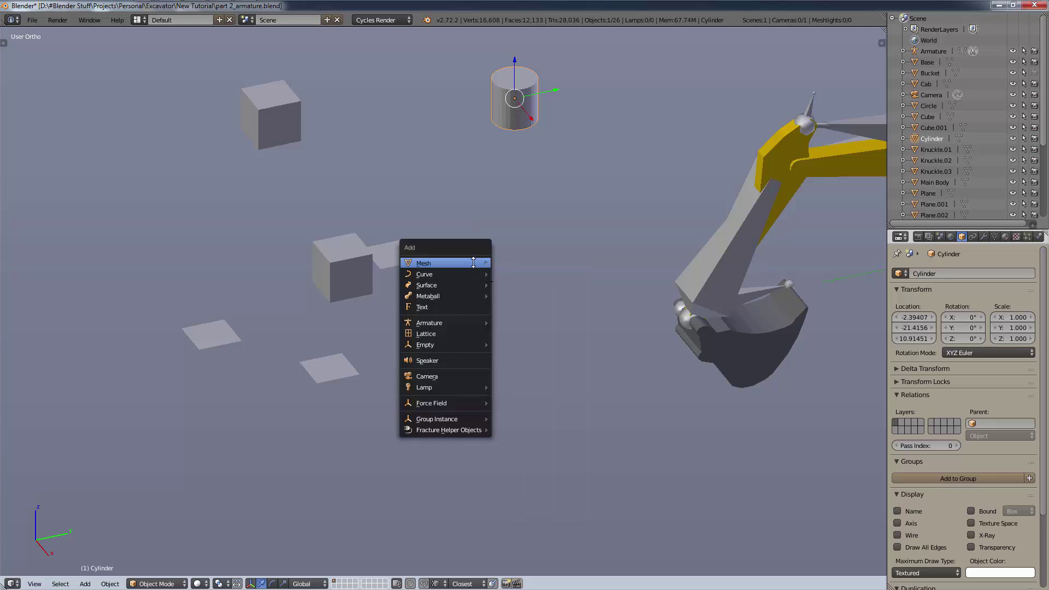
pyautogui.press('m')
pyautogui.press('u')
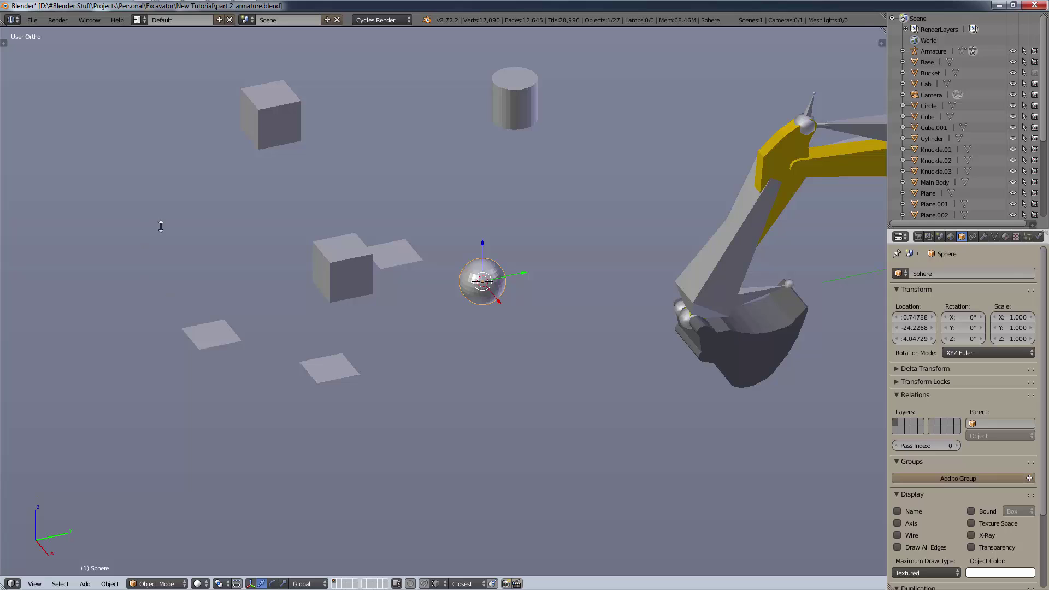
pyautogui.hotkey('shift', 'a')
pyautogui.press('m')
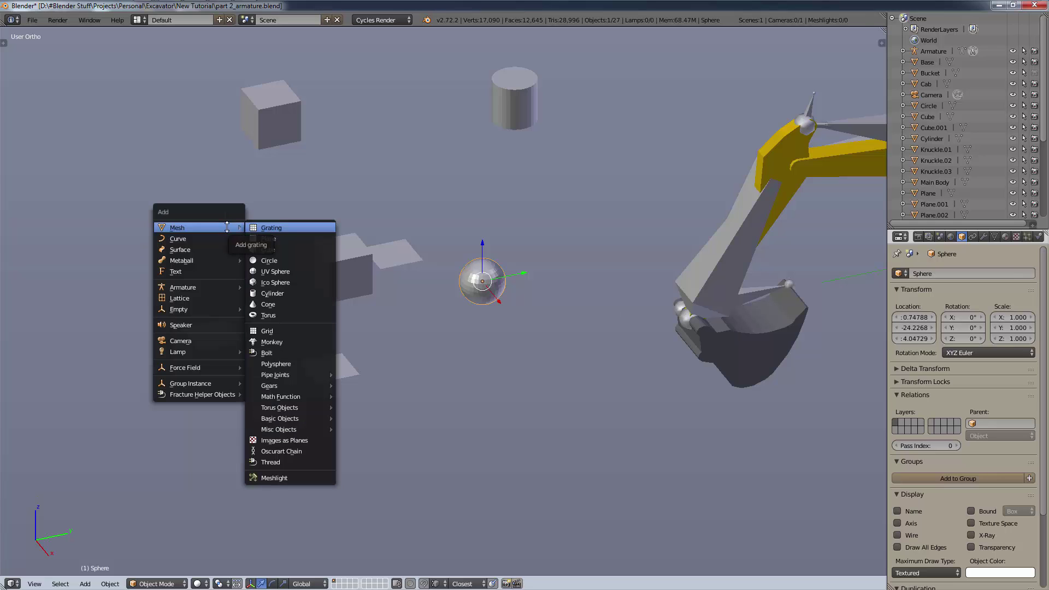
pyautogui.press('i')
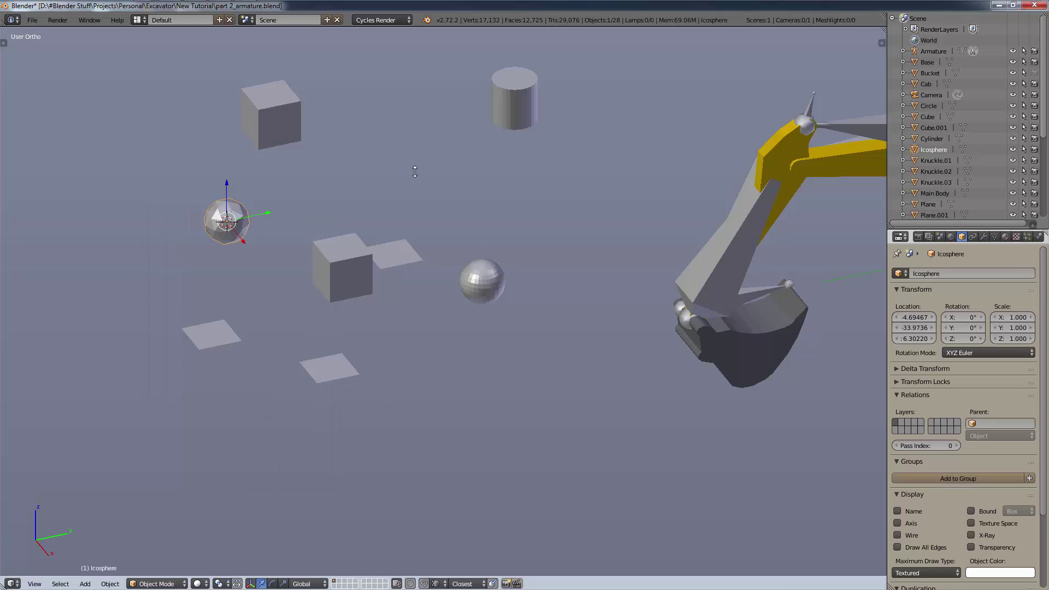
# - Switch the 3D view area to the Node Editor and assign the BrushedStainless.mat.001 material to the icosphere
pyautogui.click(13, 584)
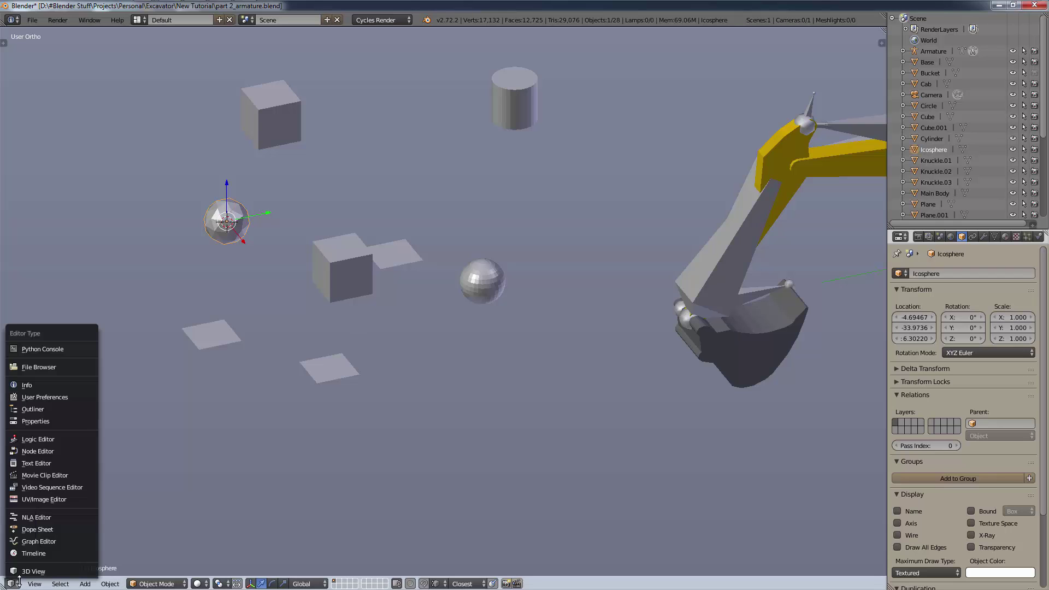
pyautogui.click(62, 440)
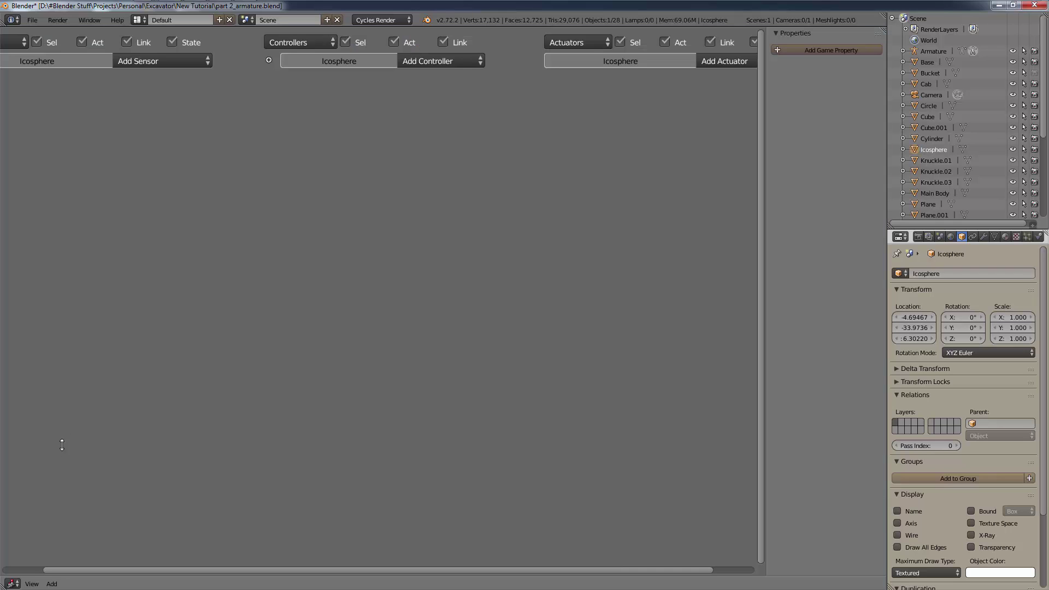
pyautogui.click(14, 583)
pyautogui.click(63, 447)
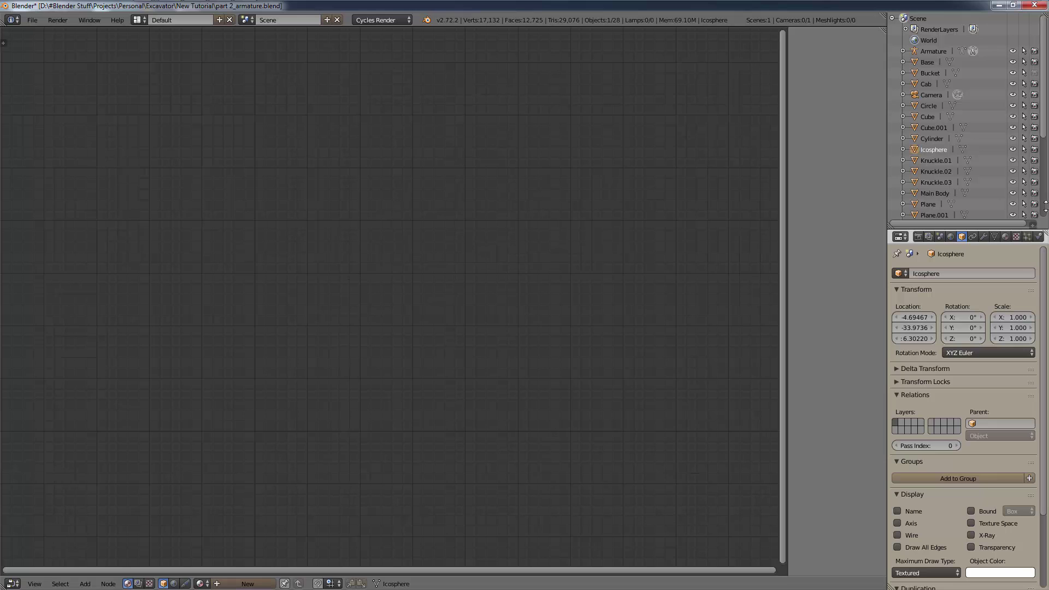
pyautogui.click(1005, 236)
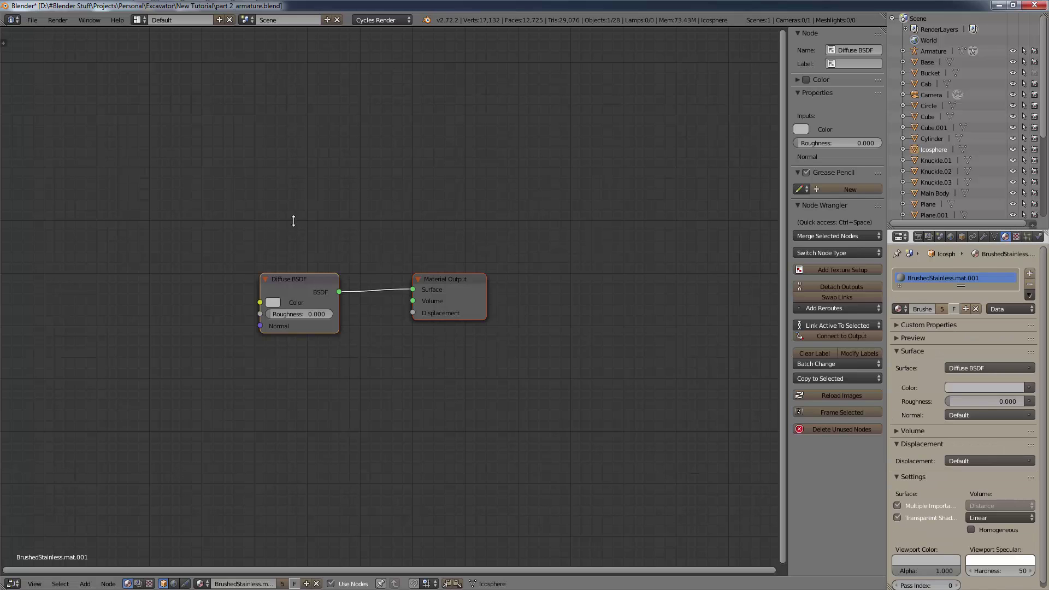
pyautogui.moveTo(293, 220); pyautogui.dragTo(497, 381, button='middle')
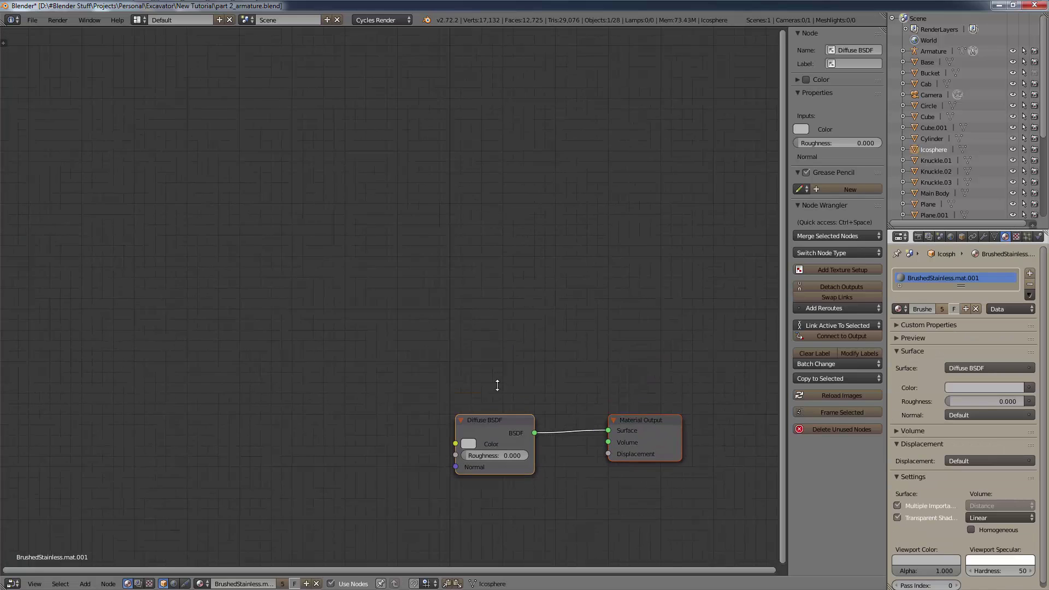
pyautogui.hotkey('shift', 'a')
pyautogui.moveTo(237, 334)
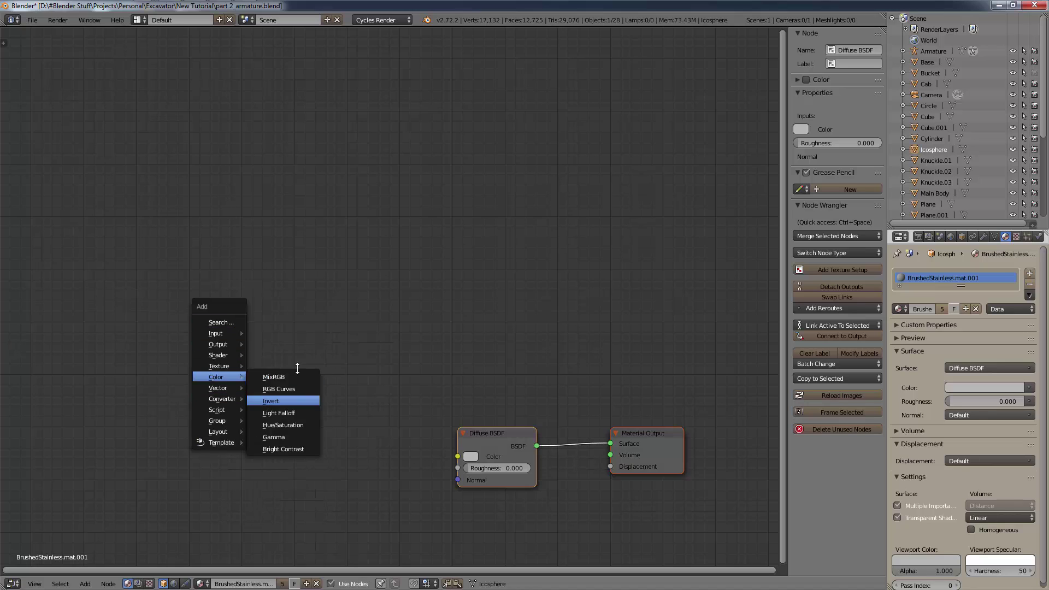
pyautogui.press('Escape')
# - Add three Image Texture nodes stacked in a column beside the Diffuse BSDF node
pyautogui.hotkey('shift', 'a')
pyautogui.moveTo(279, 354)
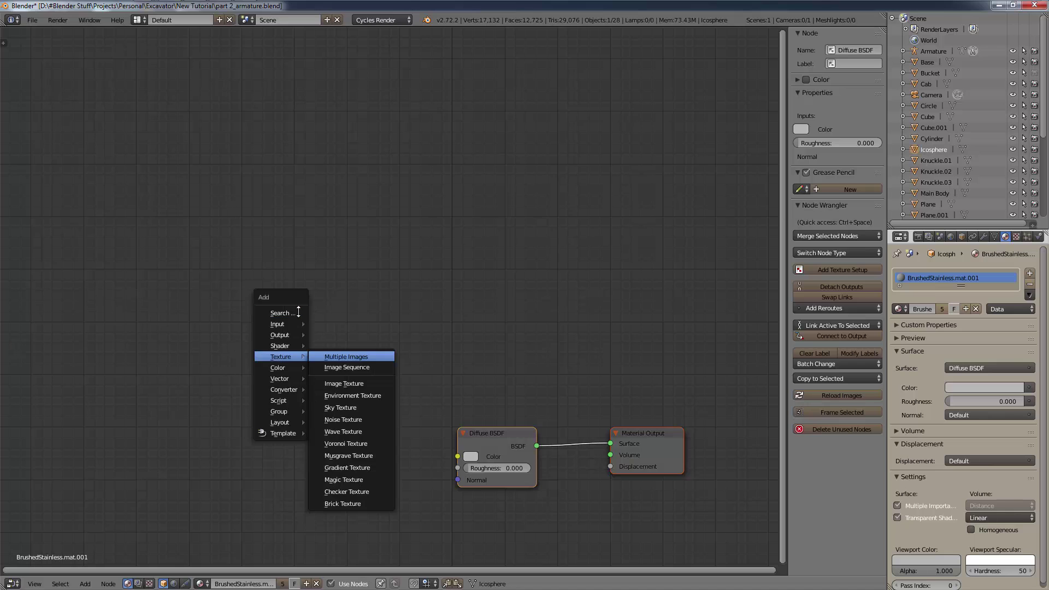
pyautogui.click(328, 353)
pyautogui.click(308, 120)
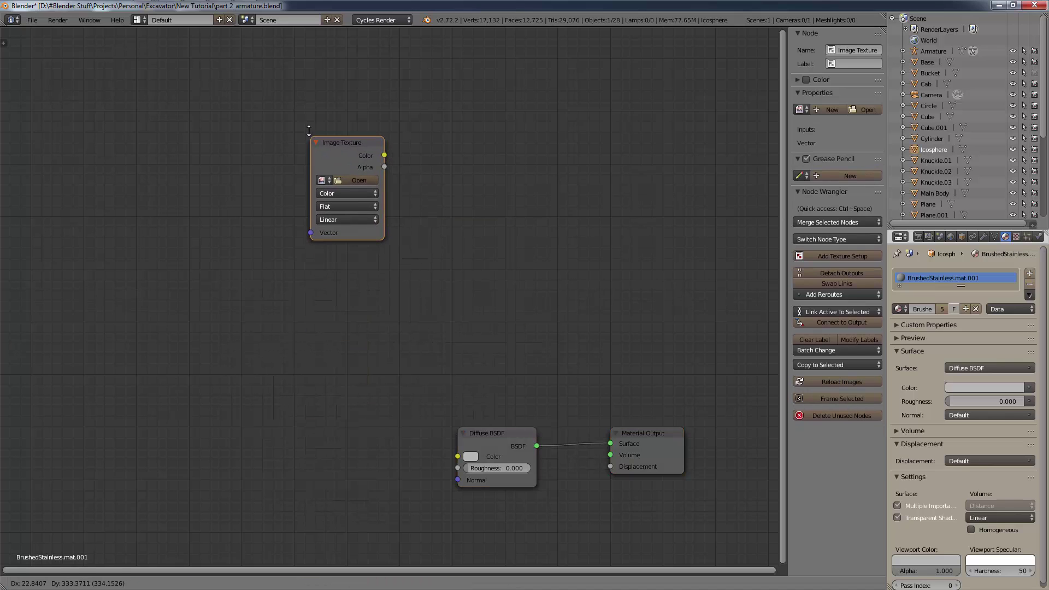
pyautogui.hotkey('shift', 'a')
pyautogui.moveTo(300, 277)
pyautogui.click(352, 277)
pyautogui.click(313, 284)
pyautogui.hotkey('shift', 'a')
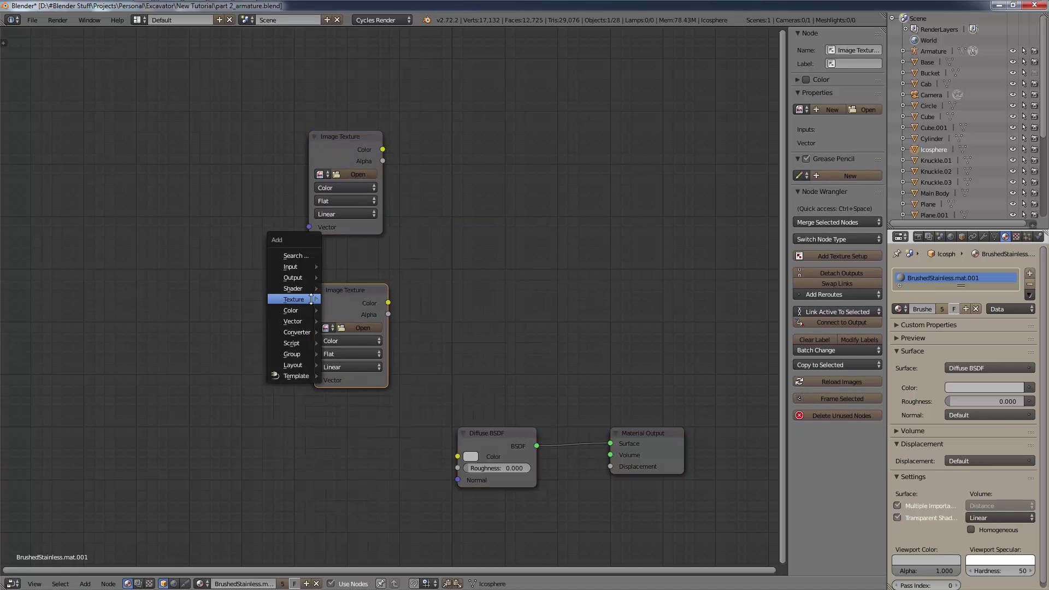
pyautogui.moveTo(306, 299)
pyautogui.click(350, 325)
pyautogui.click(267, 411)
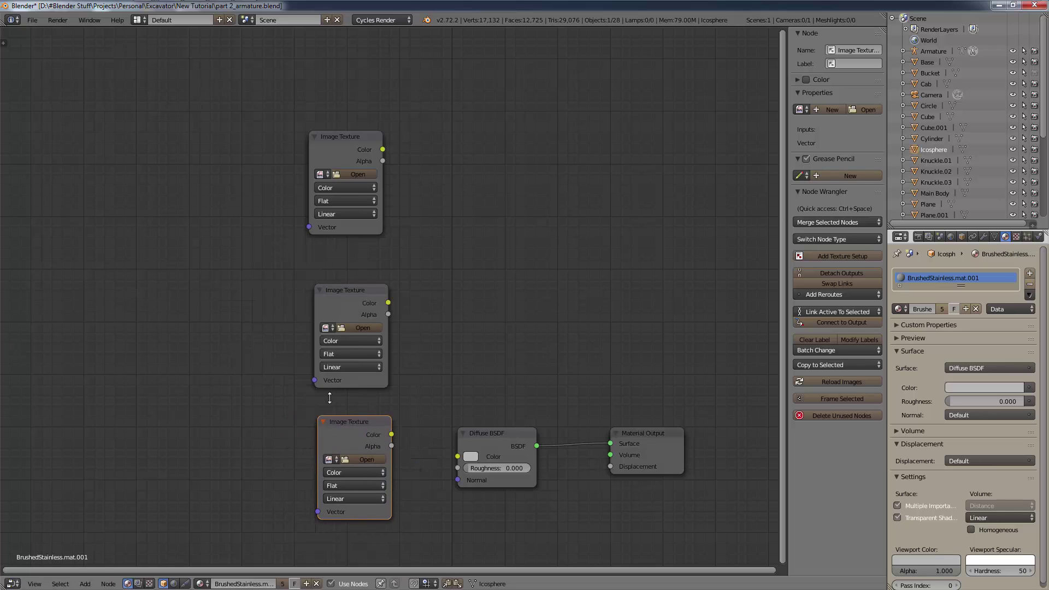
# - Add two more Image Texture nodes, one above the Diffuse BSDF node and one on the other side of the texture column
pyautogui.hotkey('shift', 'a')
pyautogui.moveTo(308, 403)
pyautogui.click(352, 428)
pyautogui.click(384, 285)
pyautogui.hotkey('shift', 'a')
pyautogui.moveTo(383, 288)
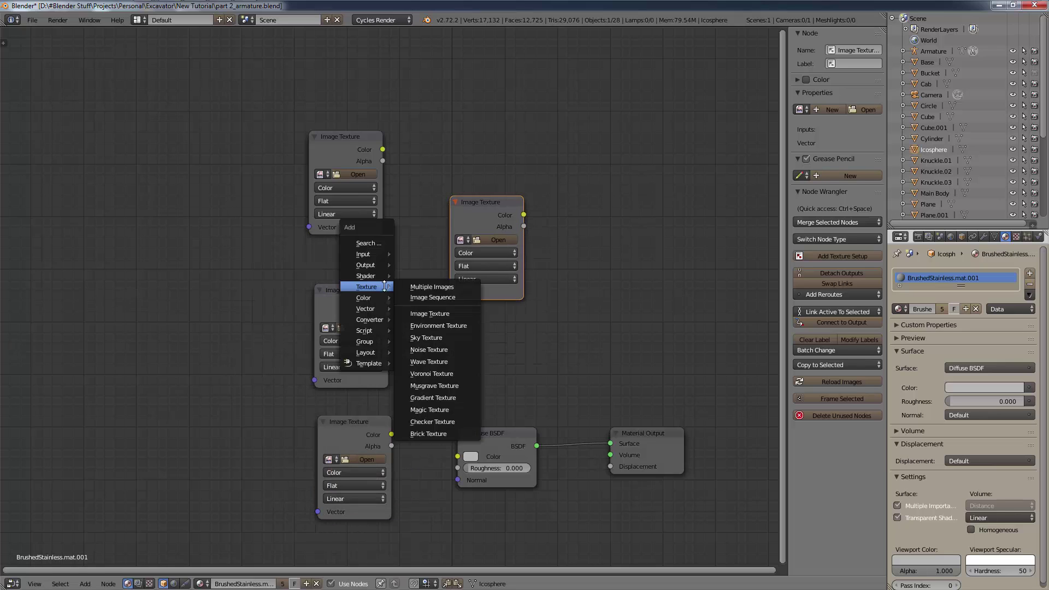
pyautogui.click(437, 284)
pyautogui.click(296, 257)
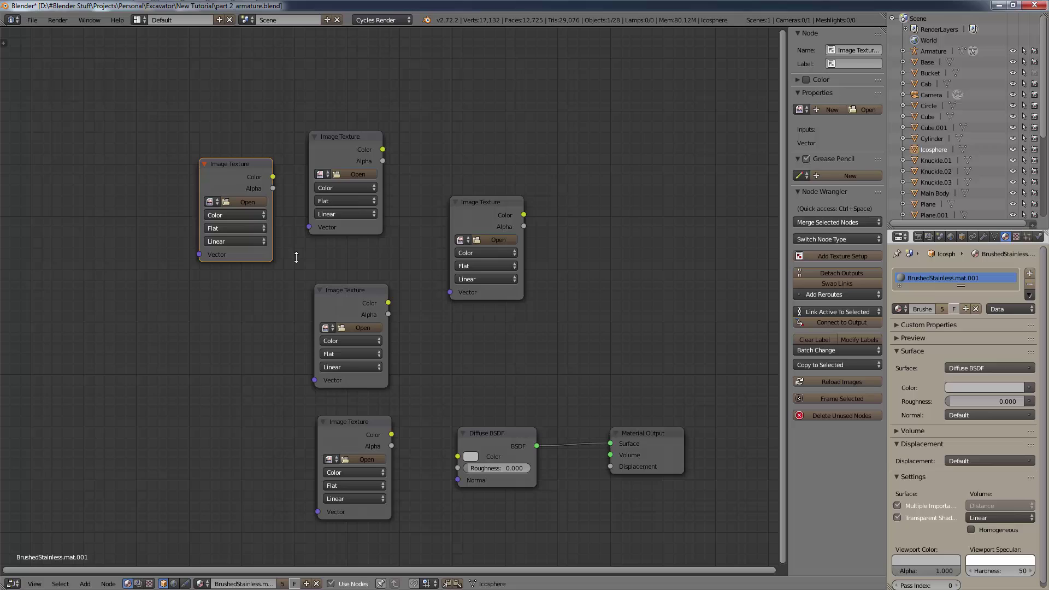
# - Move the uppermost Image Texture node slightly to the left
pyautogui.click(336, 154)
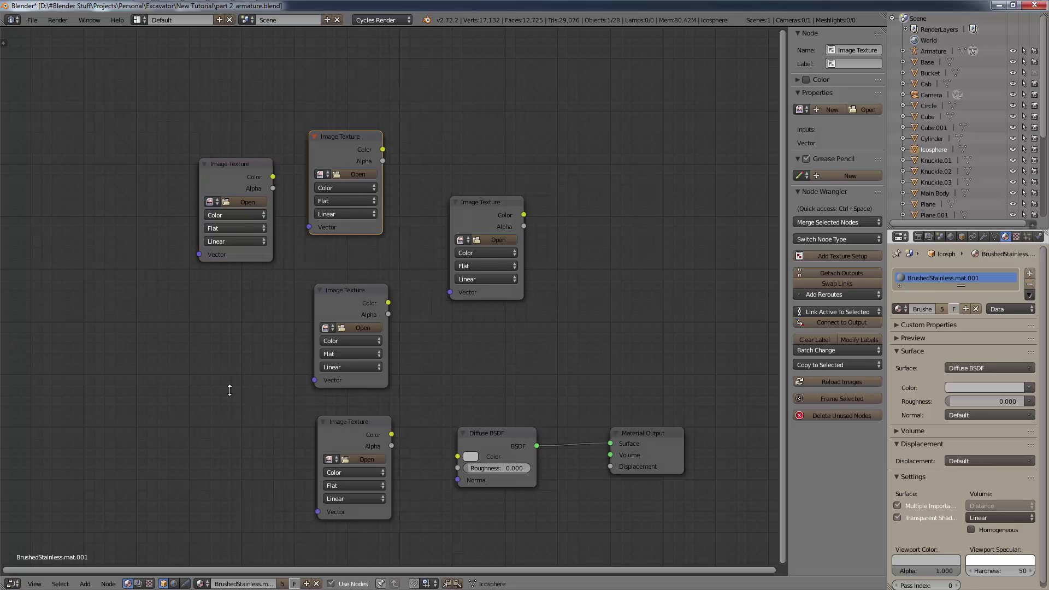
pyautogui.press('g')
pyautogui.click(155, 390)
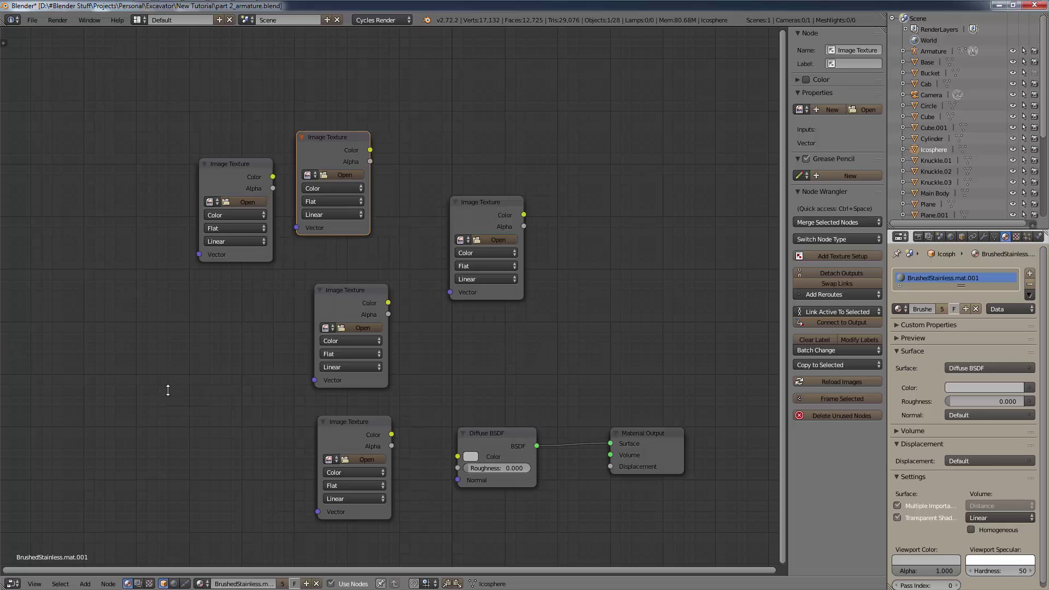
pyautogui.hotkey('shift', 'a')
pyautogui.press('Up')
pyautogui.press('Right')
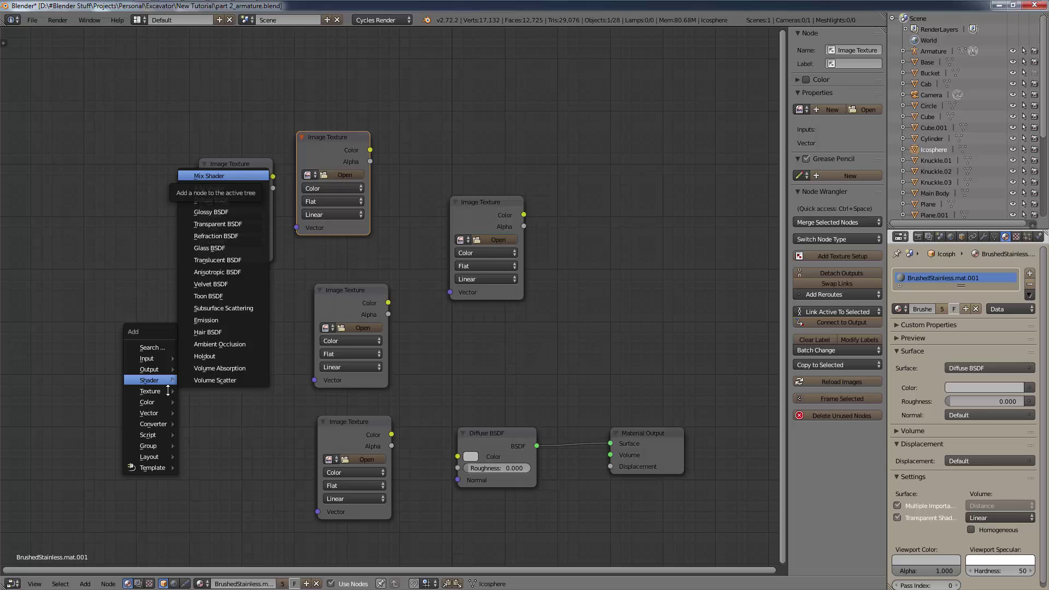
pyautogui.press('Escape')
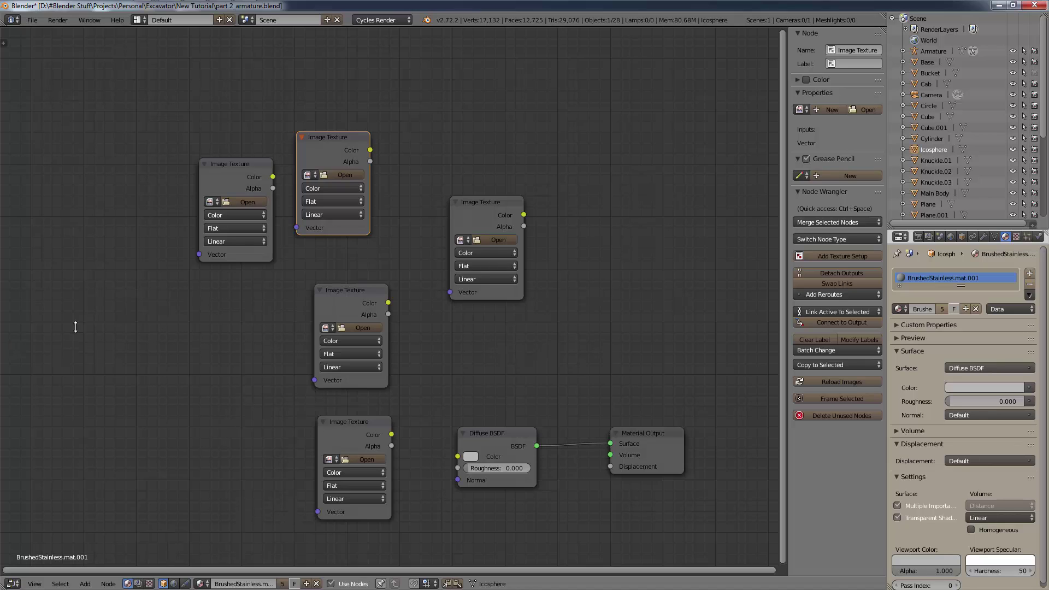
# - Add a Mix Shader node to the left of the middle Image Texture node in the column
pyautogui.hotkey('shift', 'a')
pyautogui.moveTo(76, 322)
pyautogui.click(125, 326)
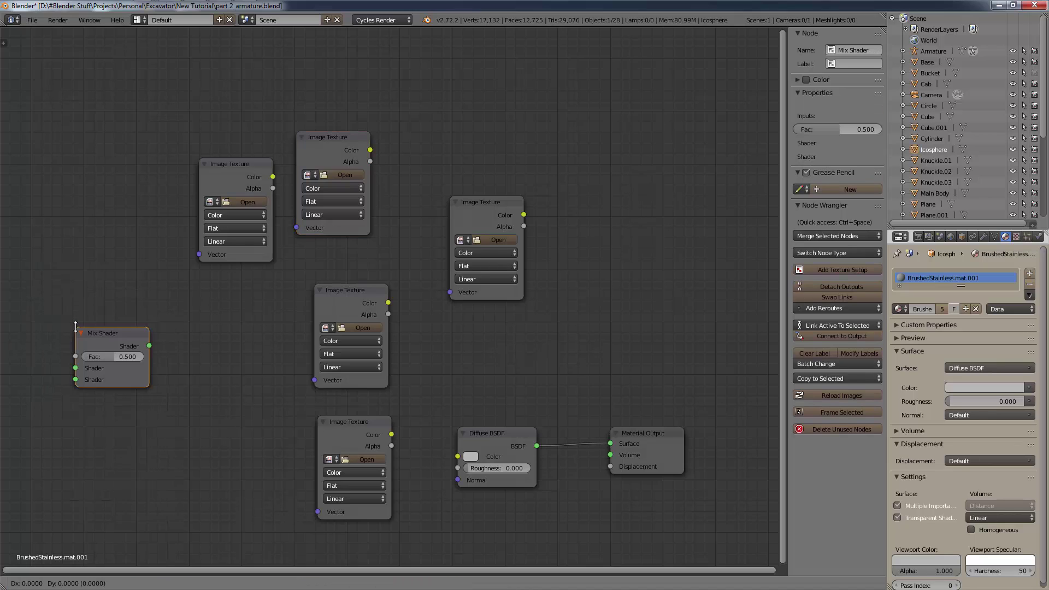
pyautogui.click(170, 330)
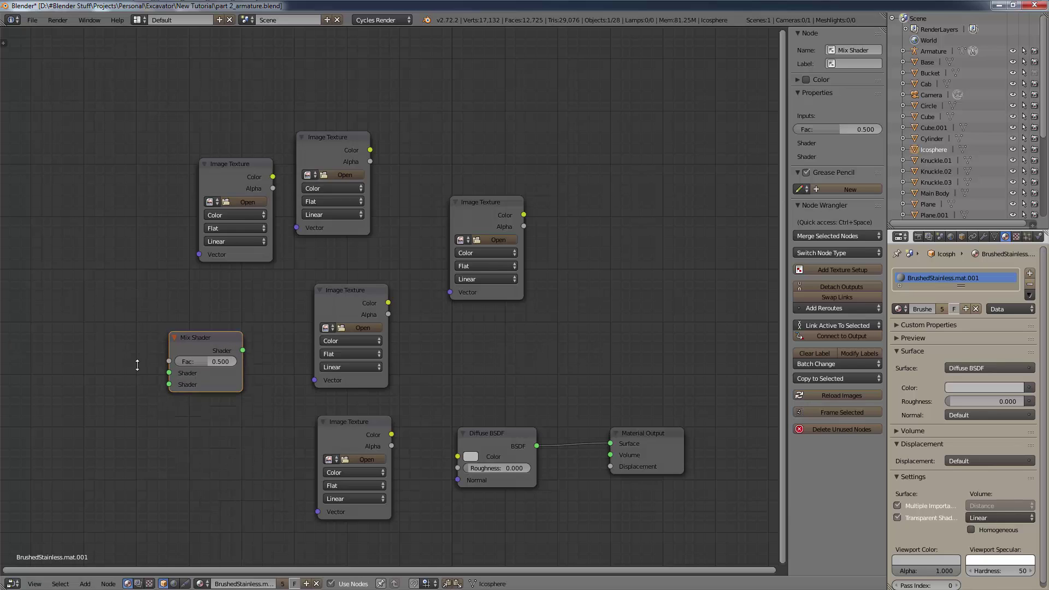
pyautogui.hotkey('shift', 'a')
pyautogui.moveTo(137, 365)
pyautogui.press('Escape')
# - Add an Add Shader node to the left of the leftmost Image Texture node
pyautogui.hotkey('shift', 'a')
pyautogui.moveTo(145, 333)
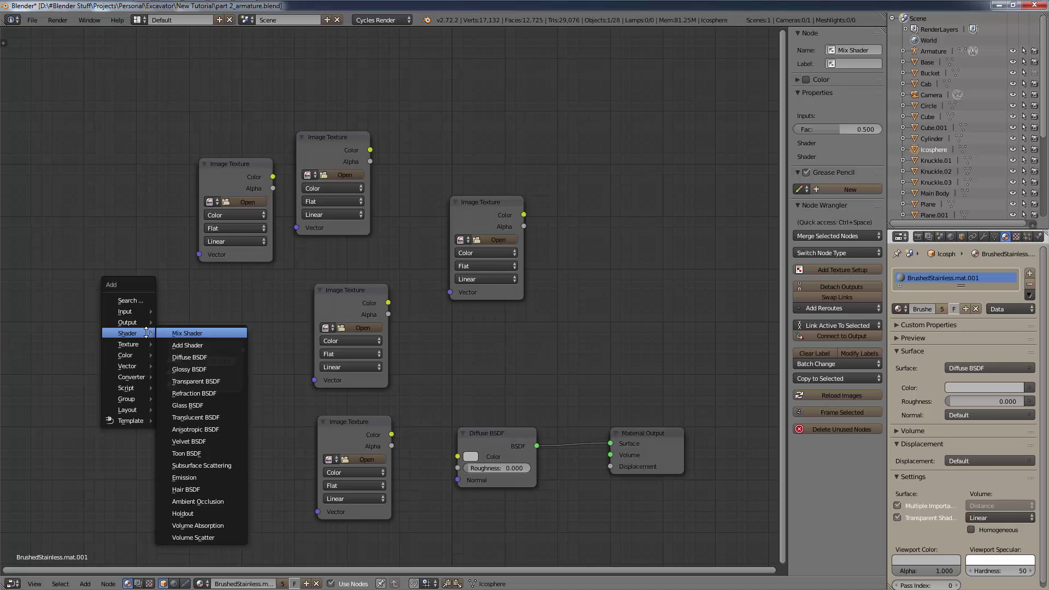
pyautogui.click(187, 345)
pyautogui.click(73, 152)
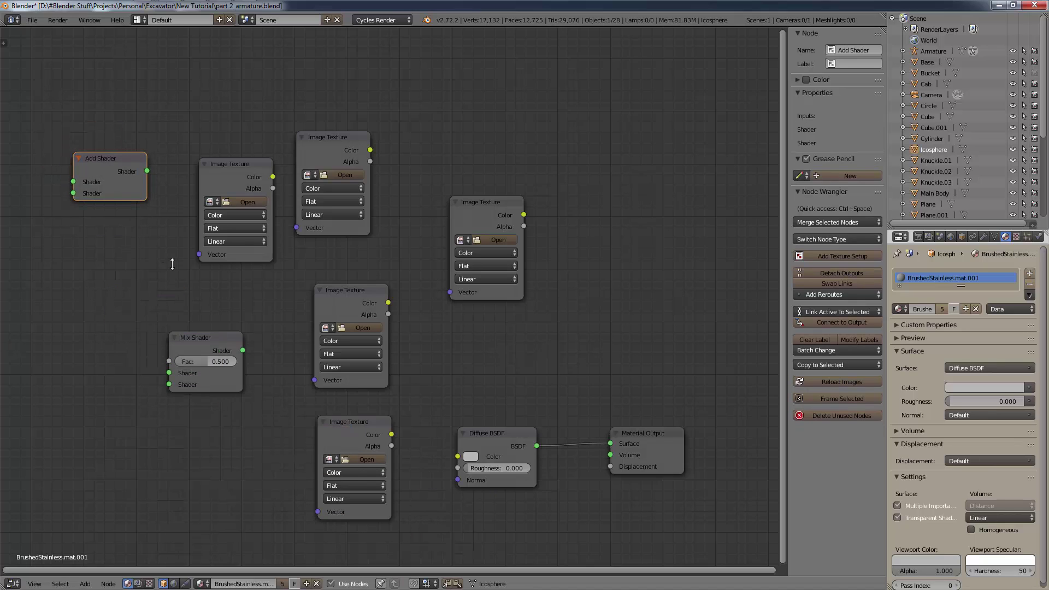
# - Add a Glossy BSDF node below the Add Shader node and a Diffuse BSDF node below the Glossy BSDF
pyautogui.hotkey('shift', 'a')
pyautogui.click(178, 264)
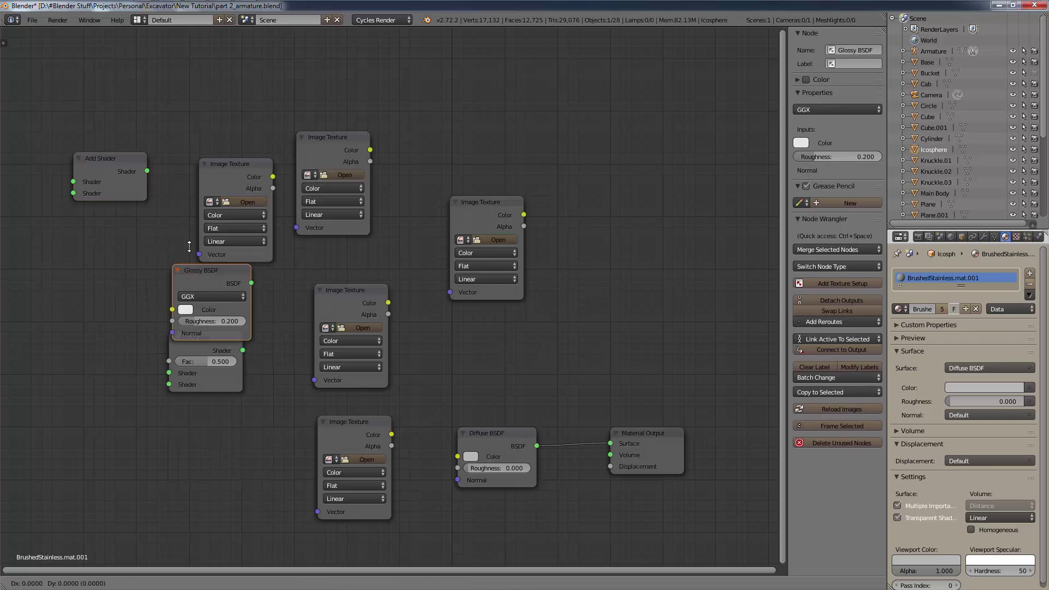
pyautogui.click(78, 249)
pyautogui.hotkey('shift', 'a')
pyautogui.moveTo(107, 313)
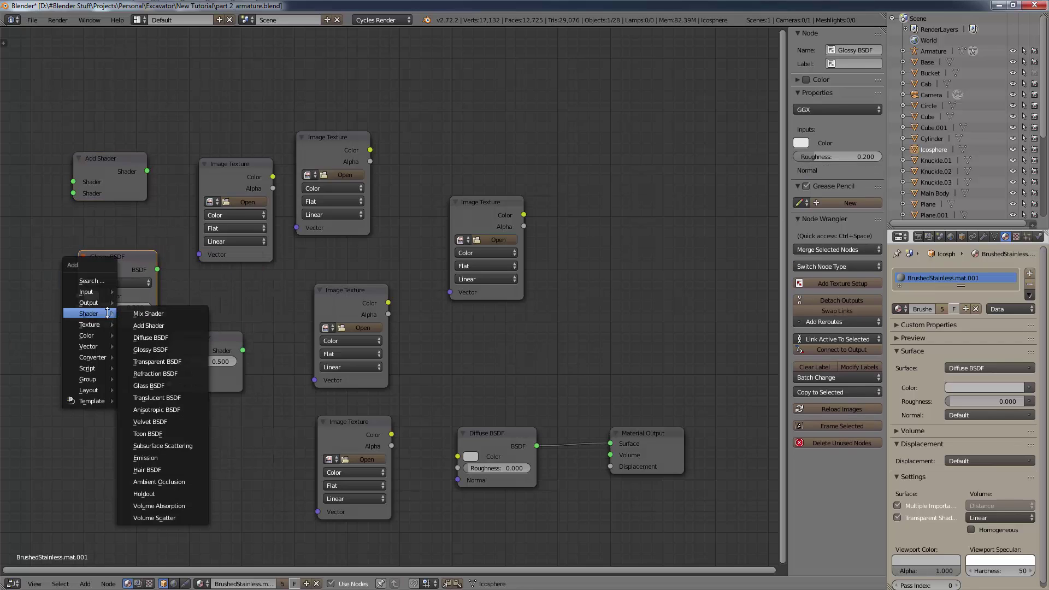
pyautogui.click(146, 337)
pyautogui.click(46, 422)
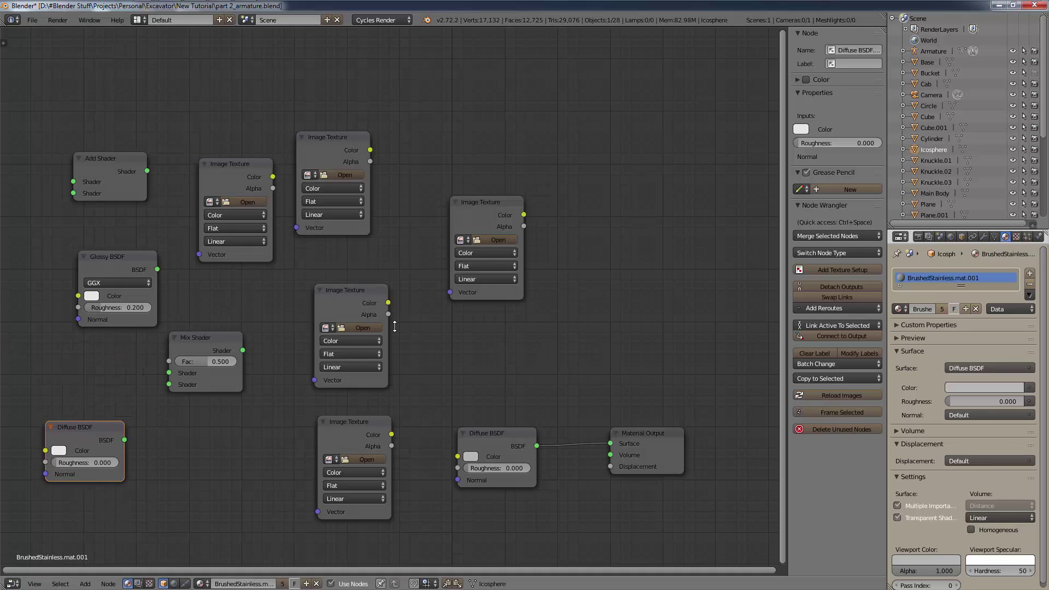
pyautogui.hotkey('shift', 'a')
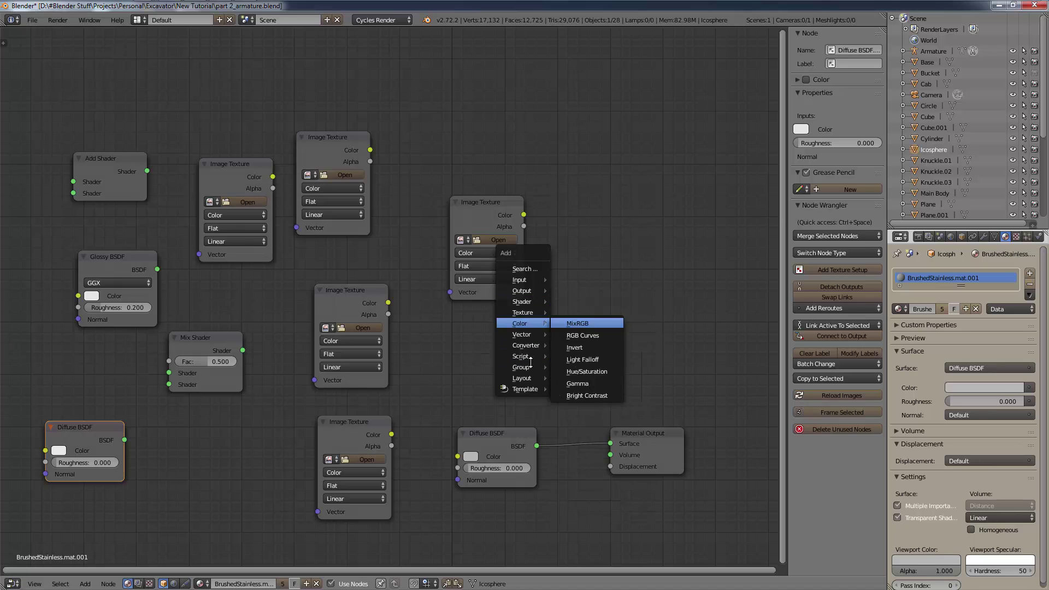
pyautogui.press('s')
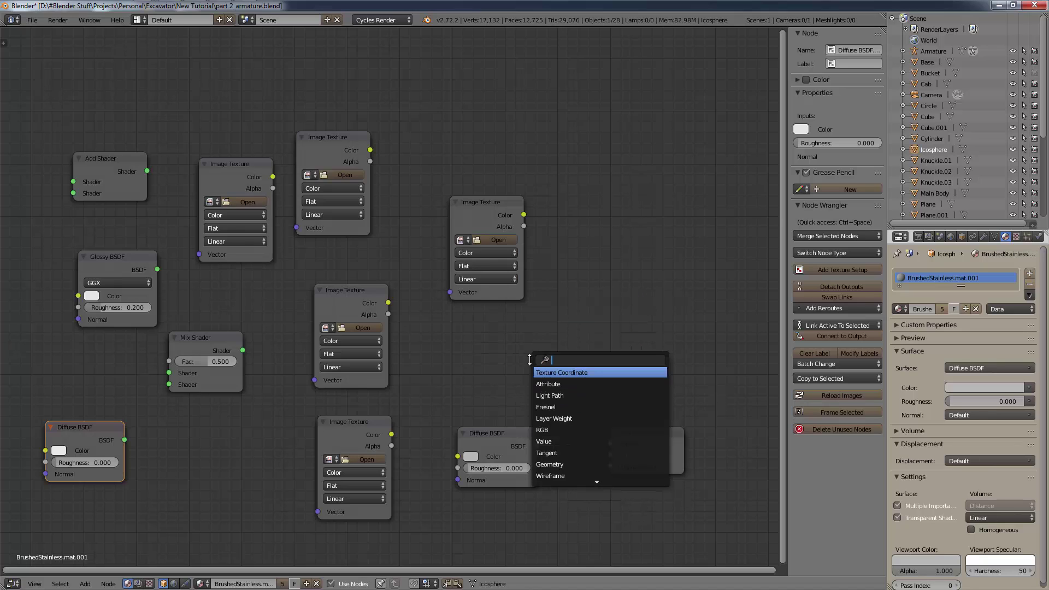
pyautogui.click(562, 259)
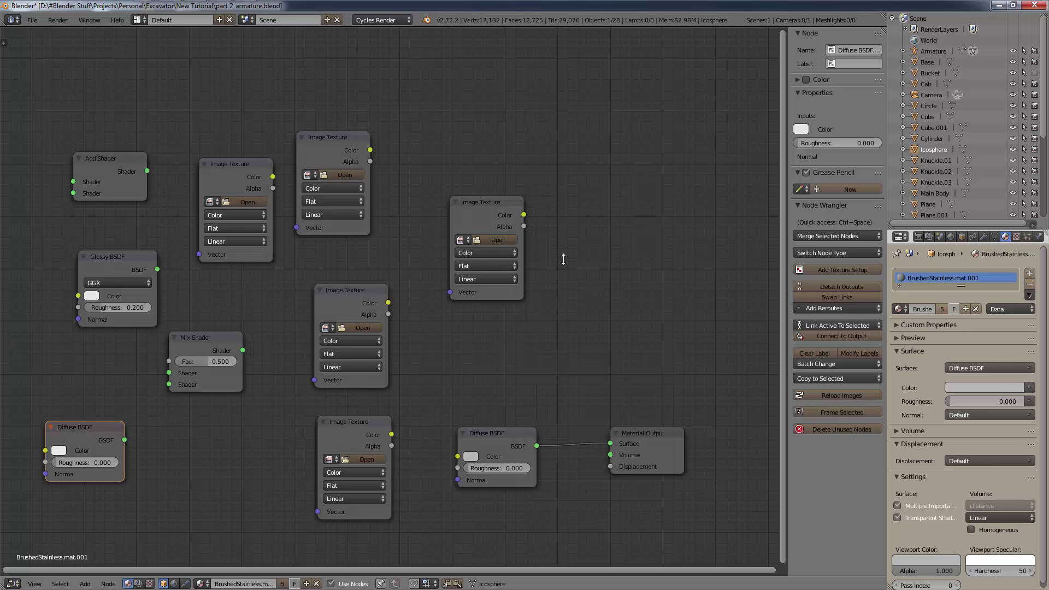
pyautogui.hotkey('shift', 'a')
pyautogui.press('Escape')
# - Find the Blackbody node with the node search and place it in the empty space above the Material Output node
pyautogui.hotkey('shift', 'a')
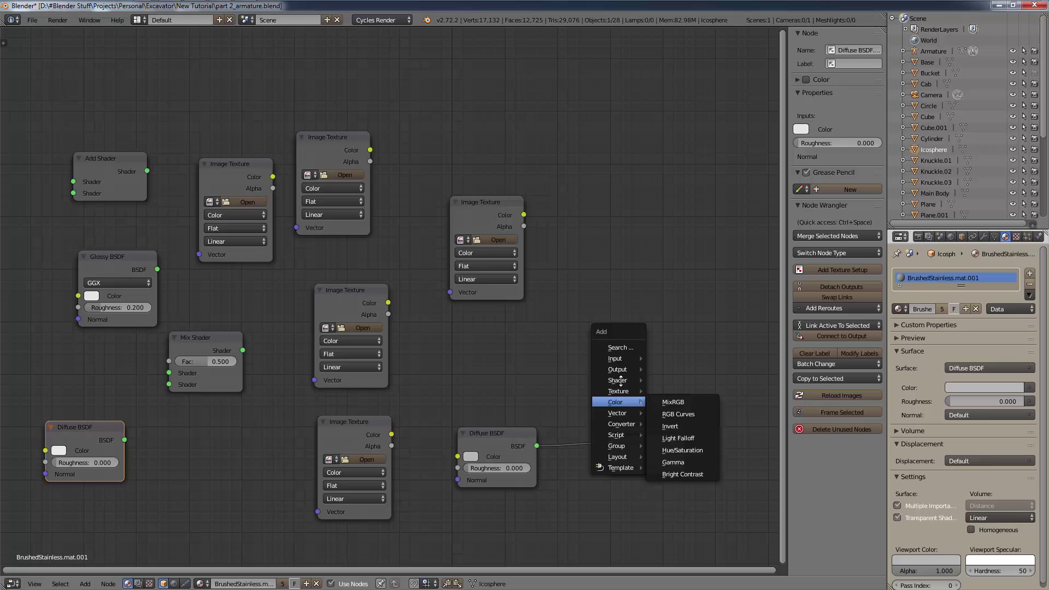
pyautogui.click(617, 347)
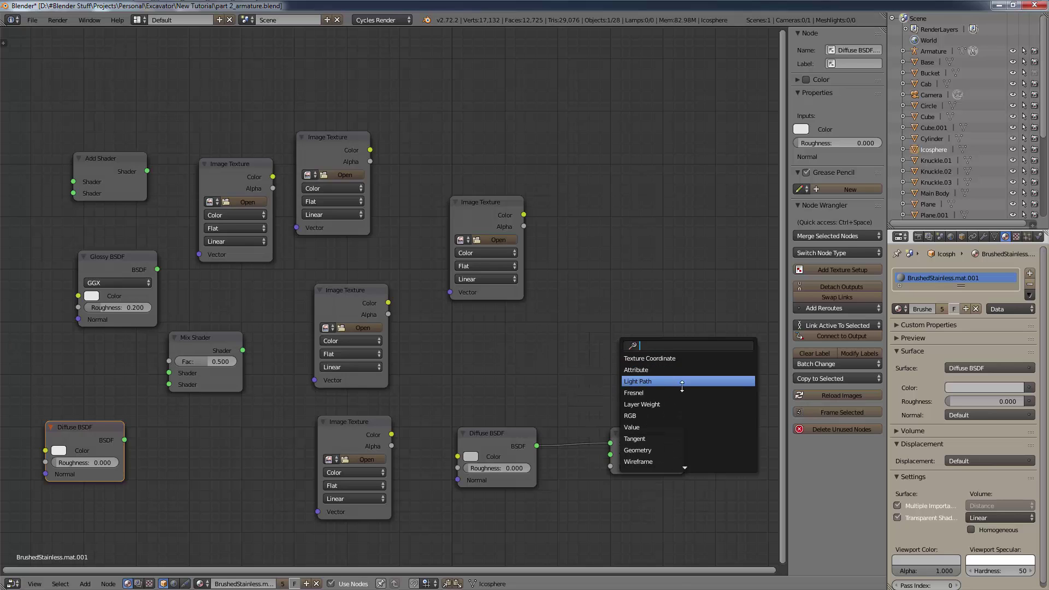
pyautogui.write('blackbody')
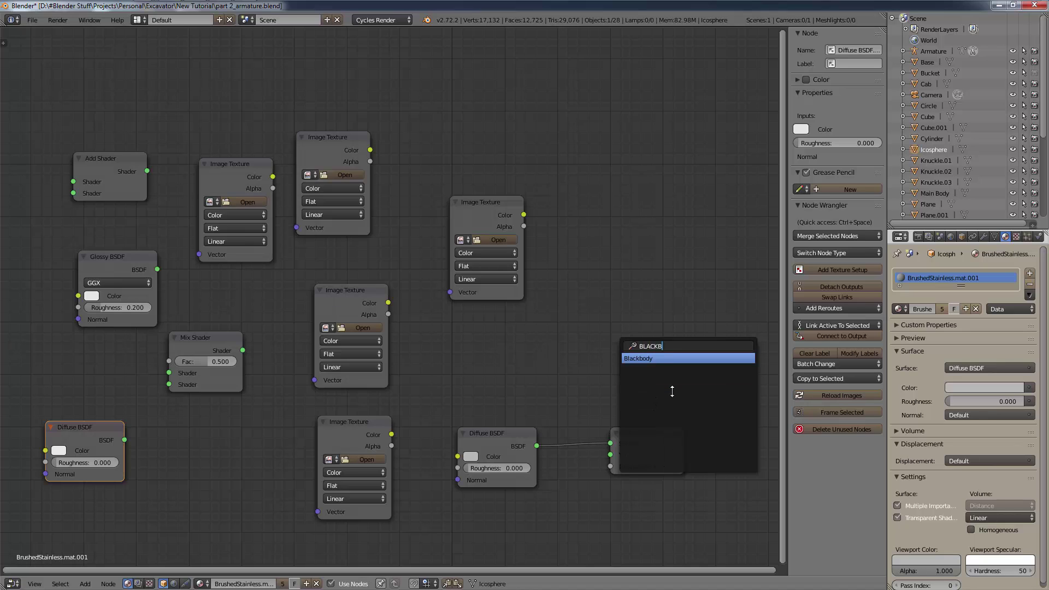
pyautogui.press('Return')
pyautogui.click(670, 221)
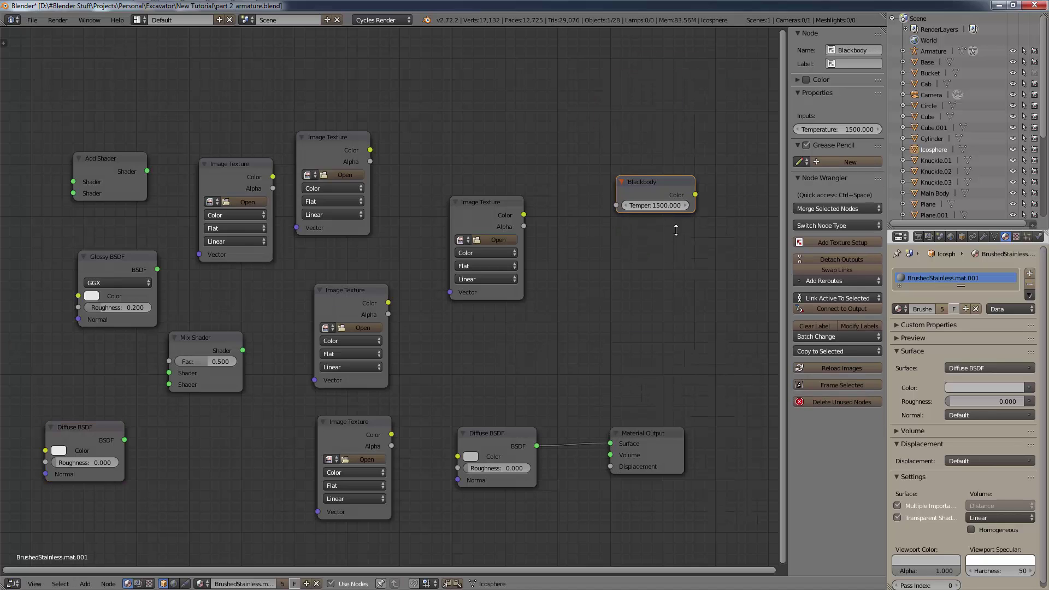